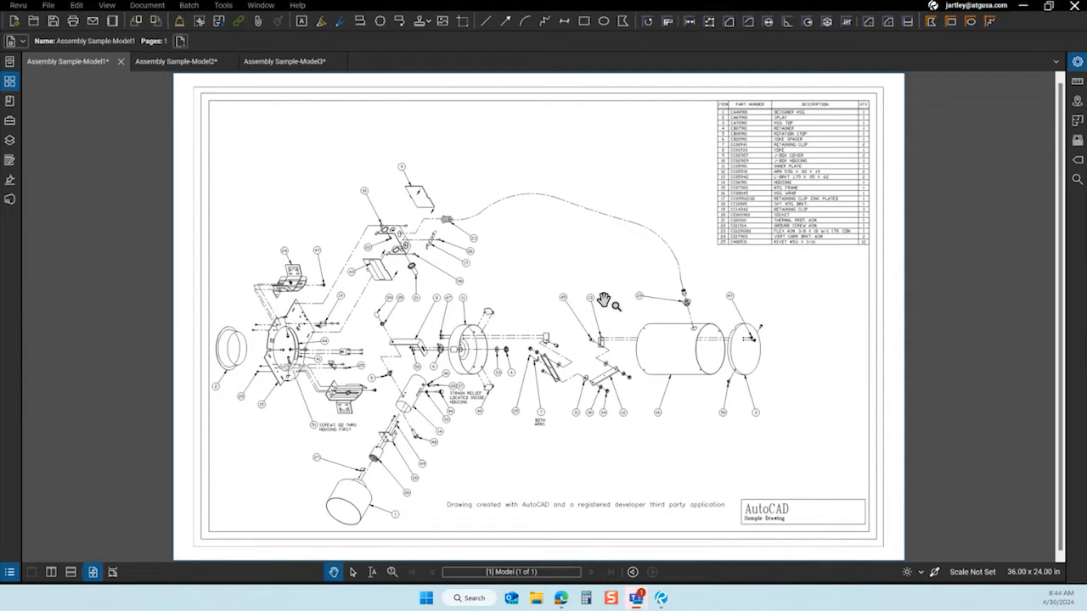
# Look through the Assembly Sample-Model1, Model2 and Model3 drawings to examine how they differ
pyautogui.click(160, 64)
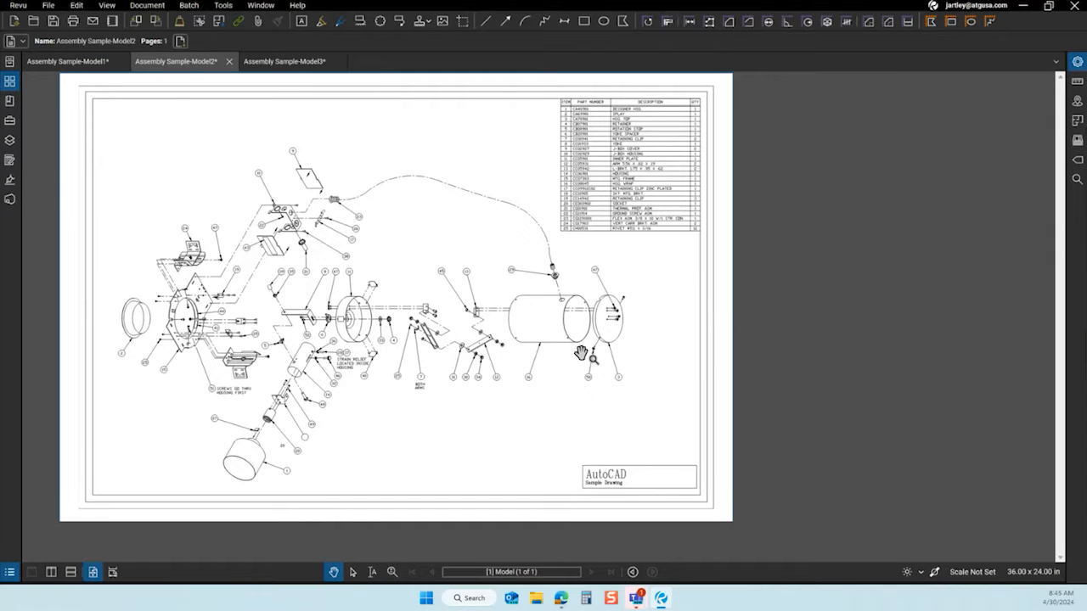
pyautogui.click(95, 66)
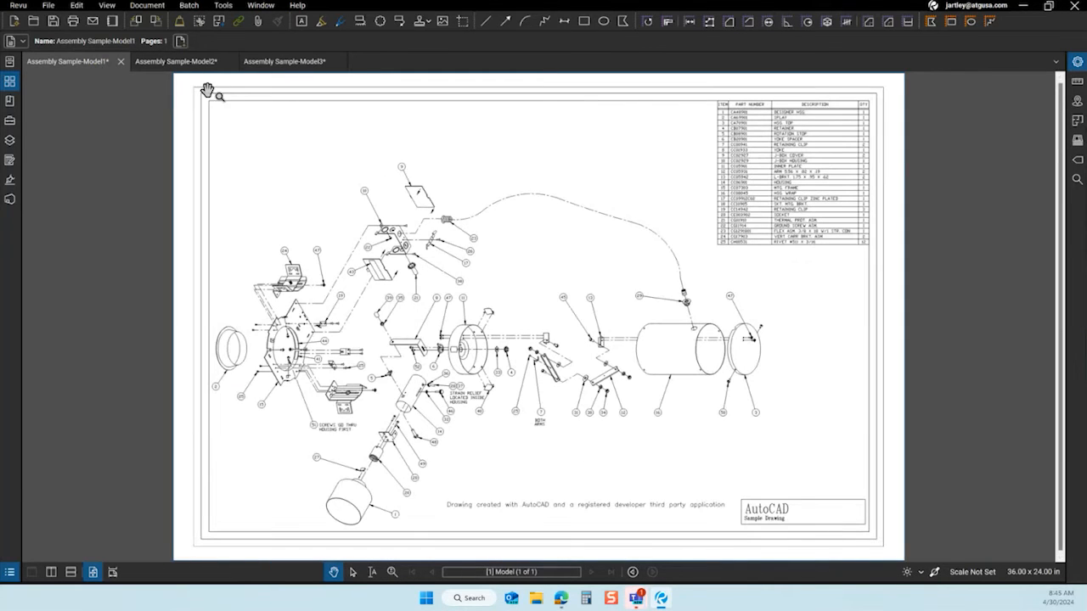
pyautogui.click(219, 65)
pyautogui.click(285, 64)
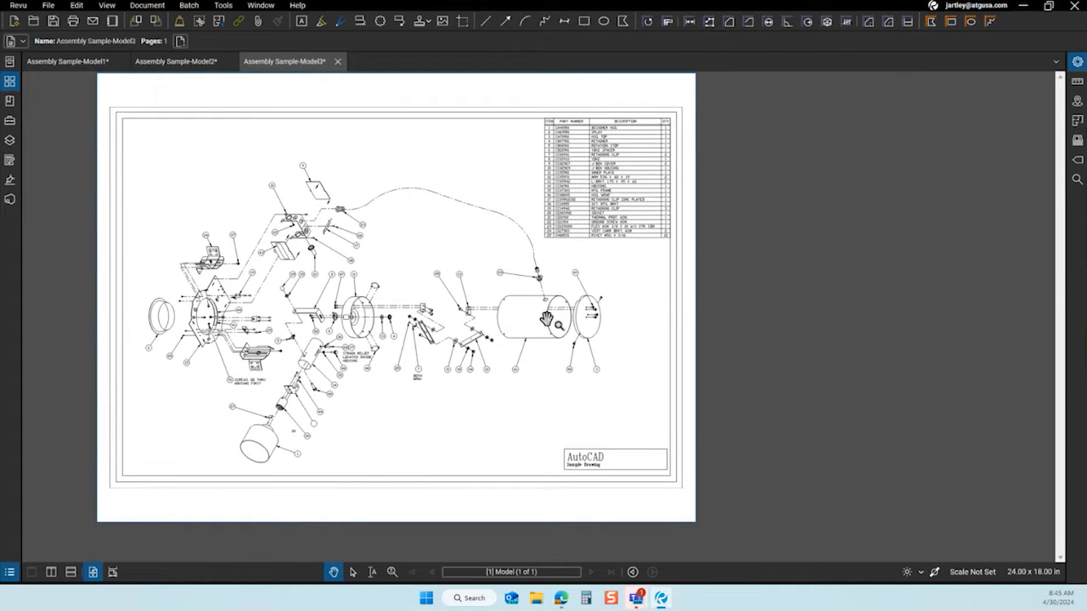
pyautogui.click(73, 66)
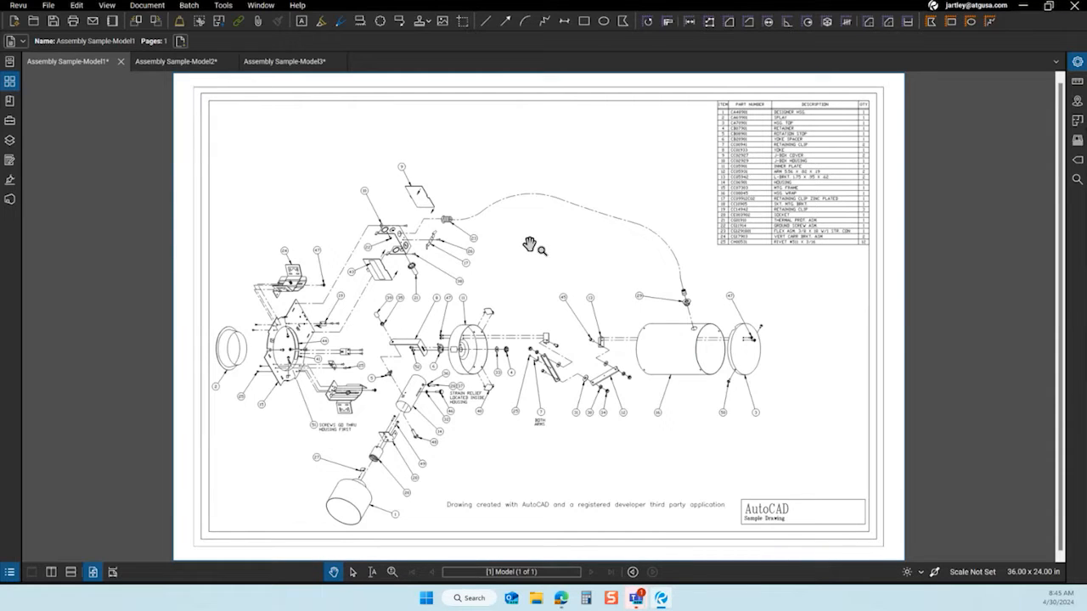
# Save all three Assembly Sample drawings and close Assembly Sample-Model3 and Assembly Sample-Model2, keeping Model1 open
pyautogui.click(52, 21)
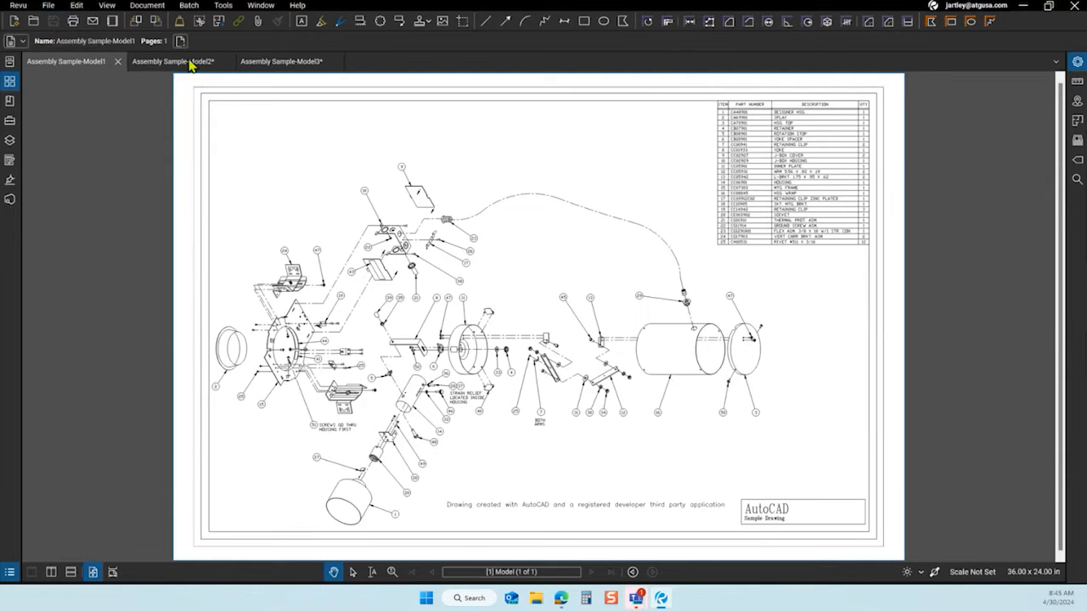
pyautogui.click(192, 62)
pyautogui.click(53, 20)
pyautogui.click(263, 65)
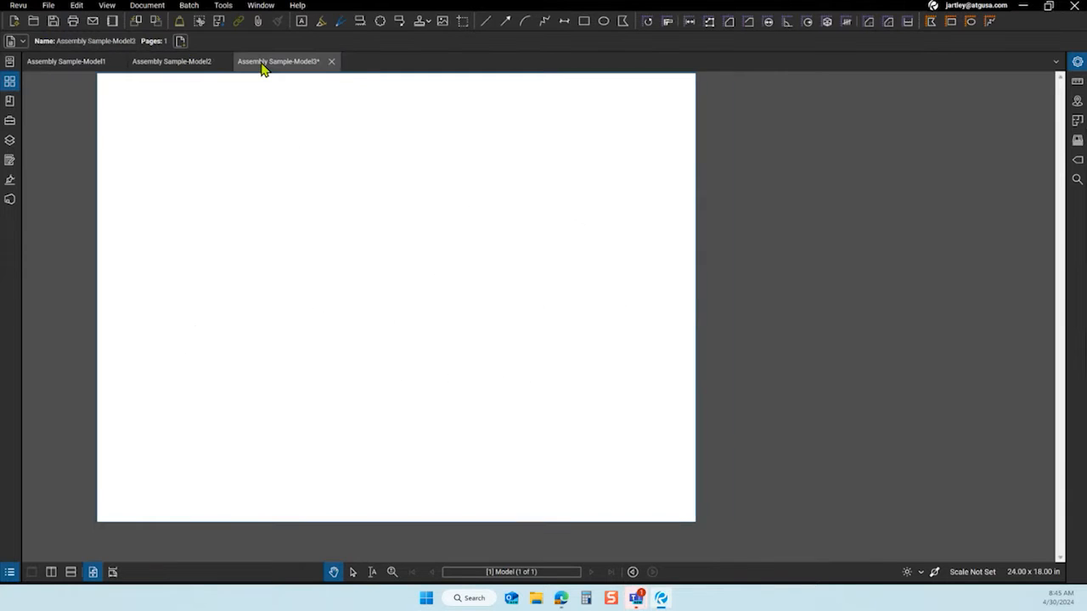
pyautogui.click(53, 20)
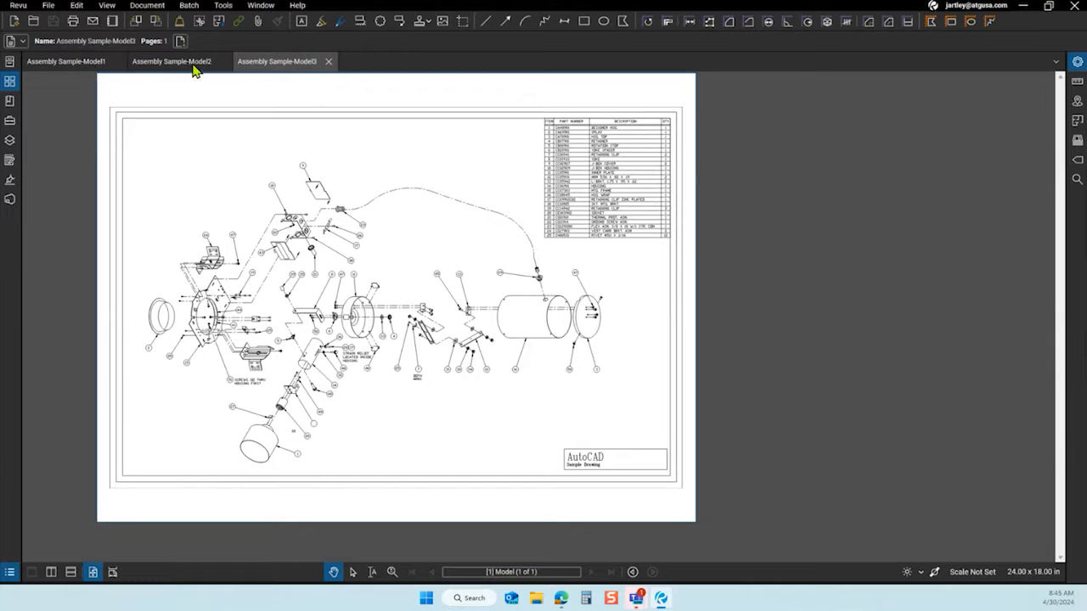
pyautogui.click(330, 63)
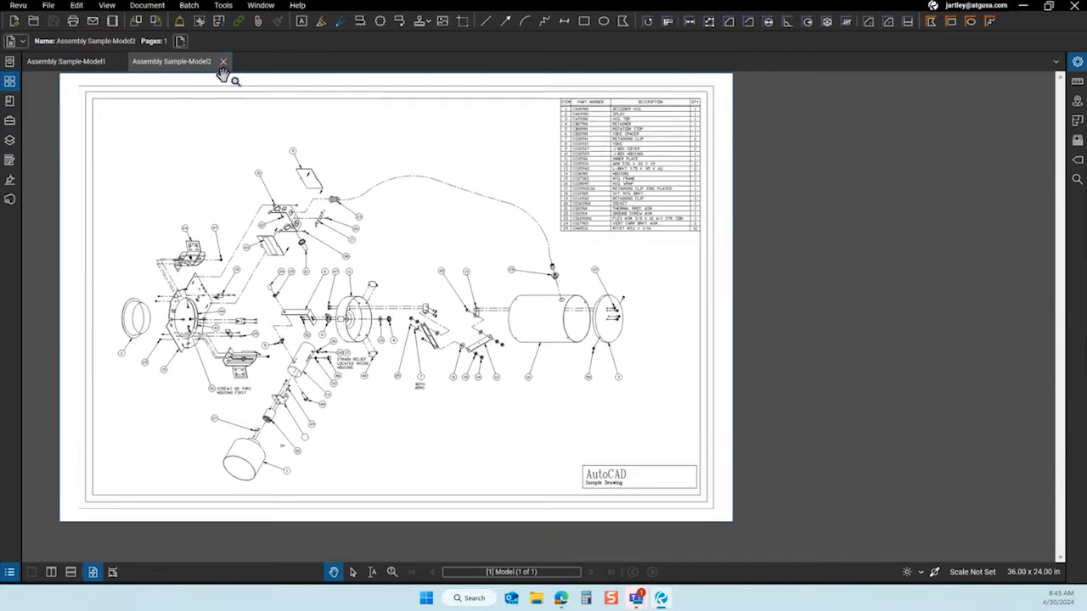
pyautogui.click(223, 63)
# Set up a document comparison of Assembly Sample-Model1.pdf with Assembly Sample-Model2.pdf as the revised file
pyautogui.click(147, 5)
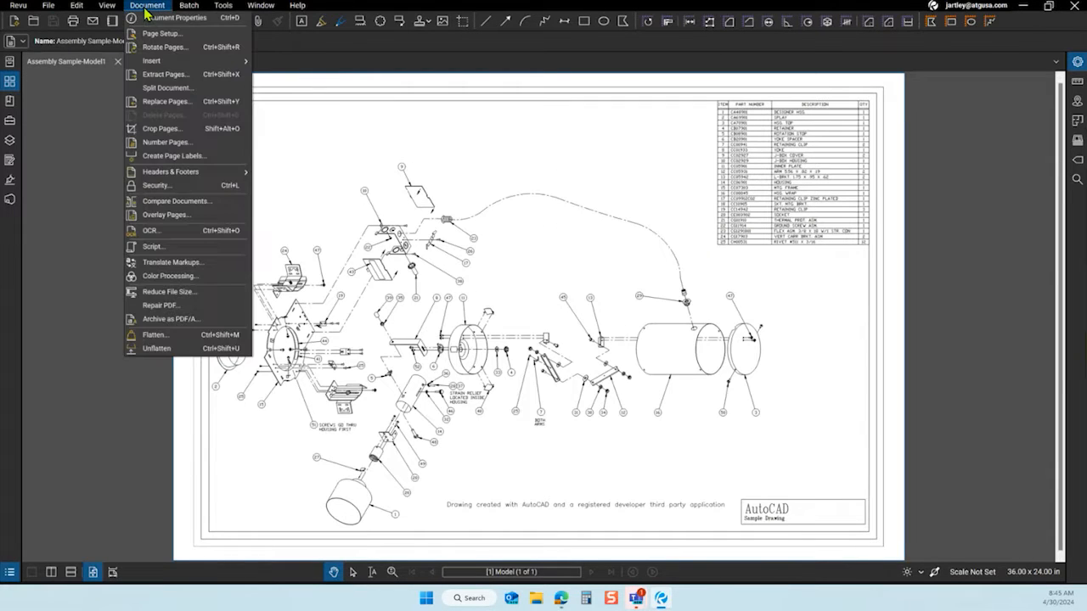
pyautogui.click(176, 201)
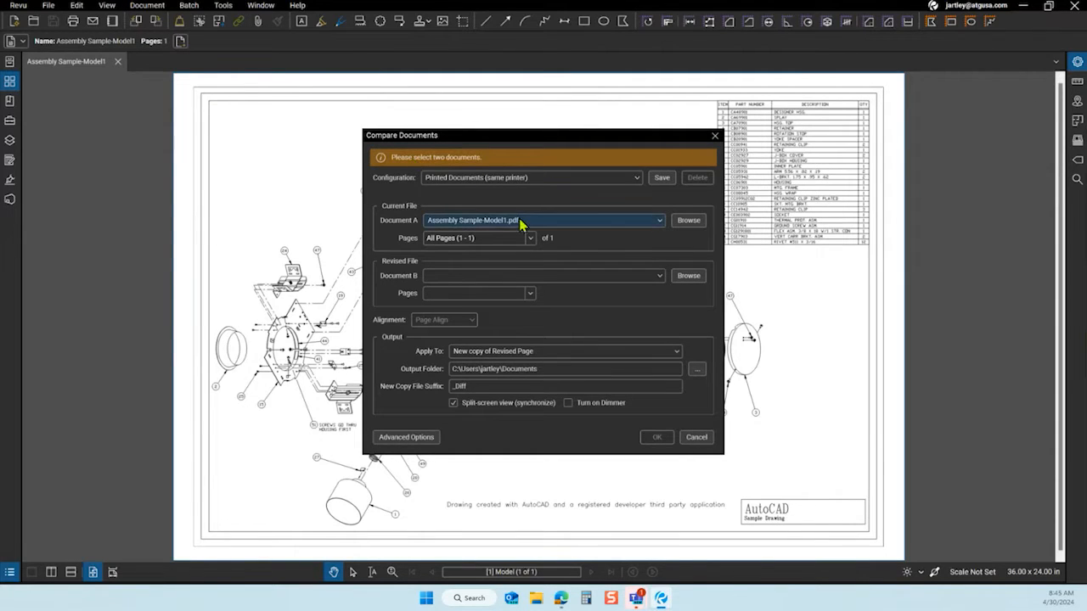
pyautogui.click(595, 277)
pyautogui.click(683, 294)
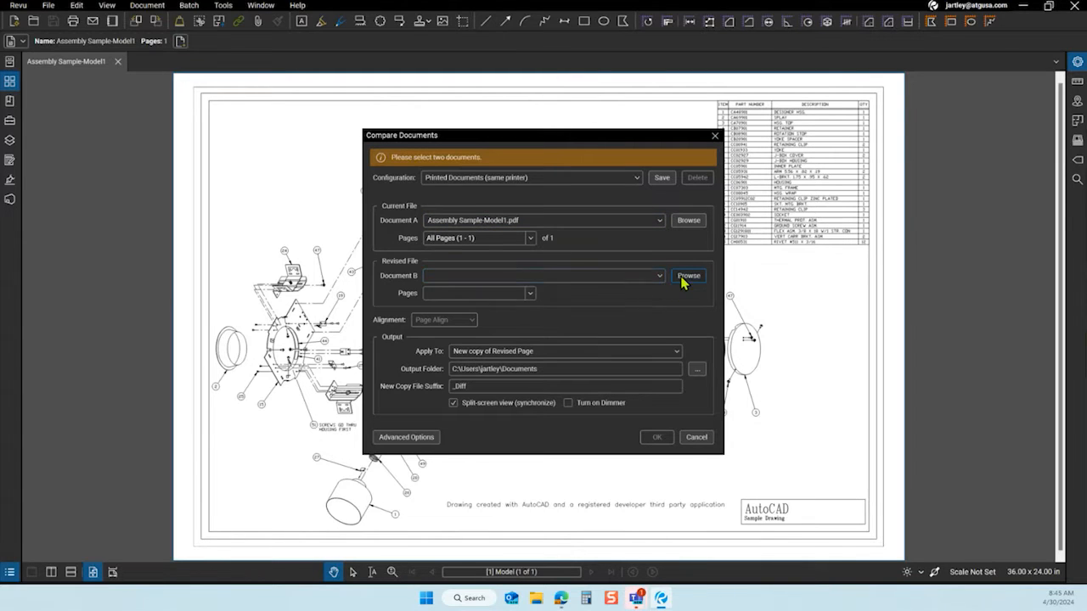
pyautogui.click(687, 278)
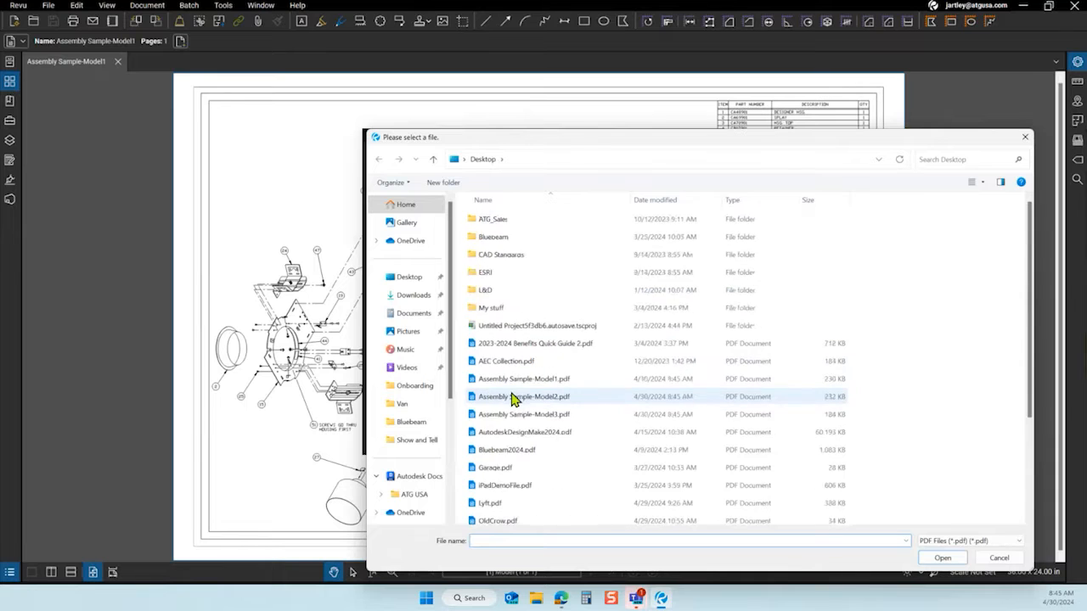
pyautogui.click(537, 398)
pyautogui.click(945, 559)
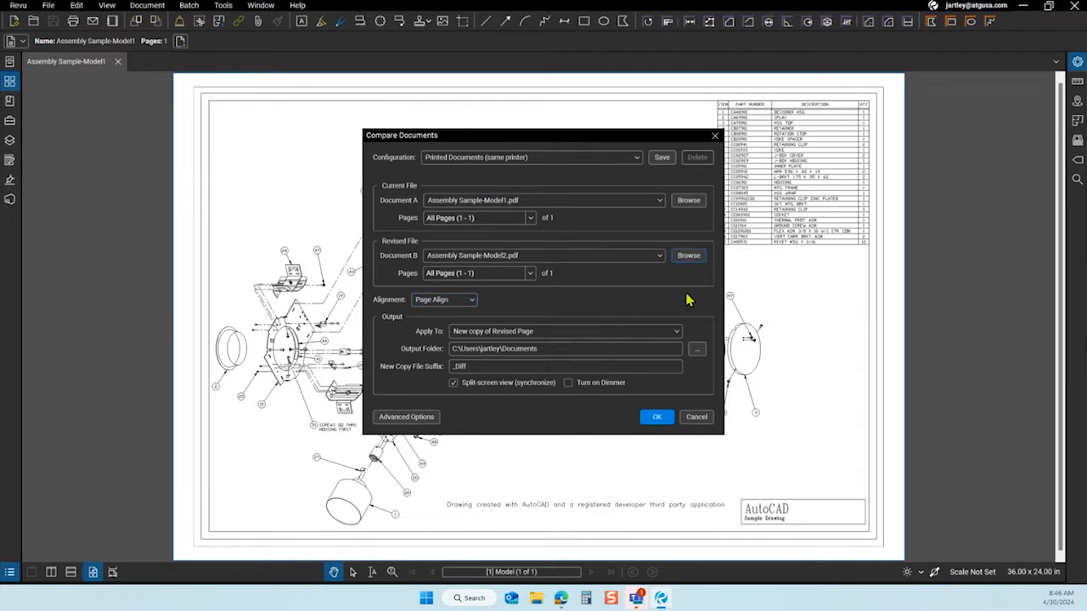
# Run the document comparison with Auto Align and close the generated difference file without saving it
pyautogui.click(471, 301)
pyautogui.click(532, 299)
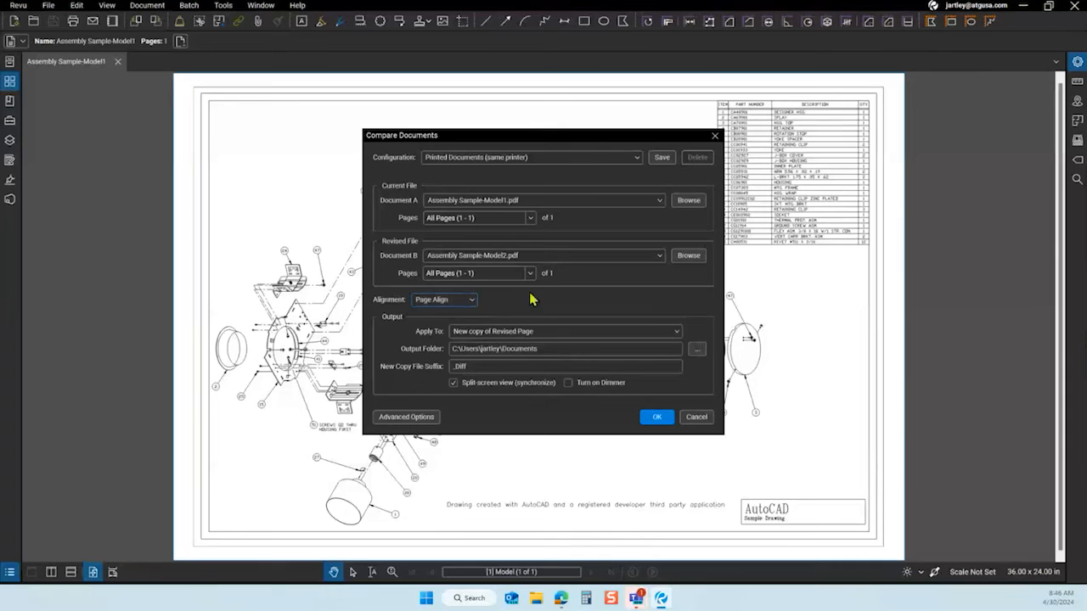
pyautogui.click(467, 302)
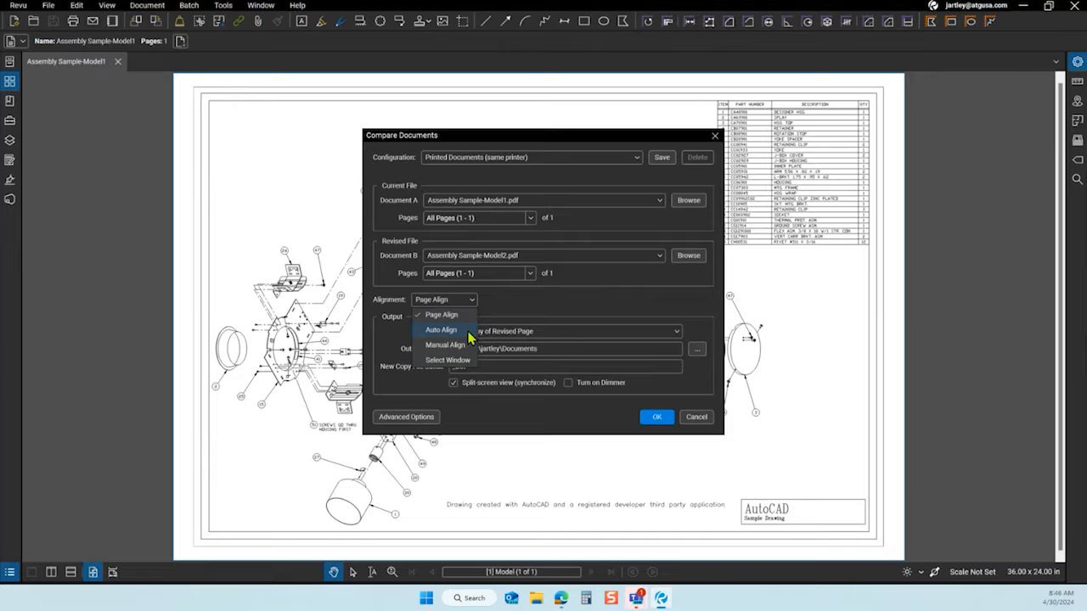
pyautogui.click(444, 329)
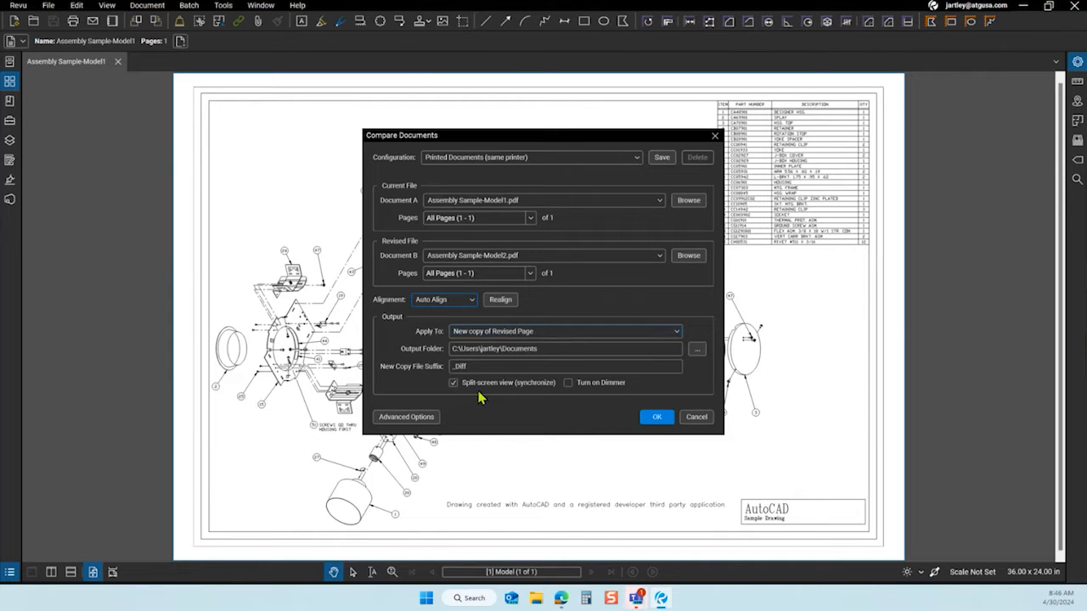
pyautogui.click(668, 423)
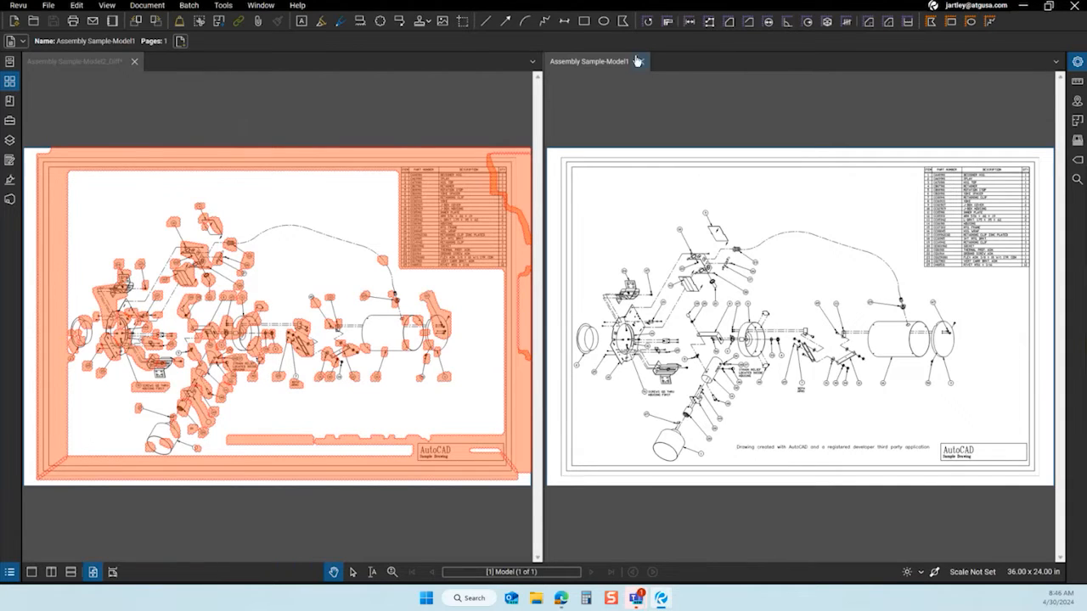
pyautogui.click(134, 61)
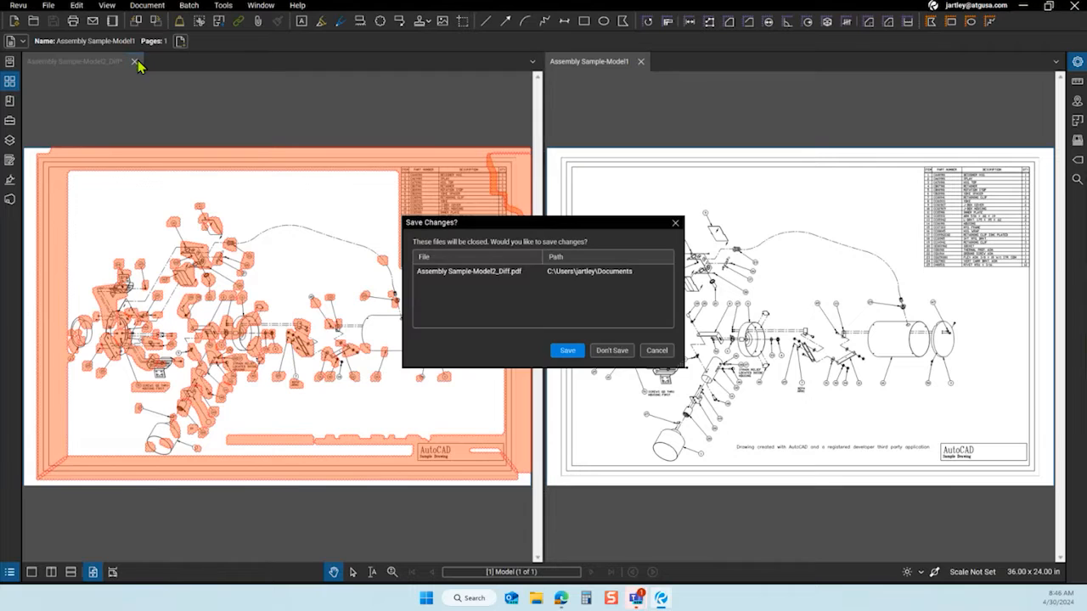
pyautogui.click(625, 352)
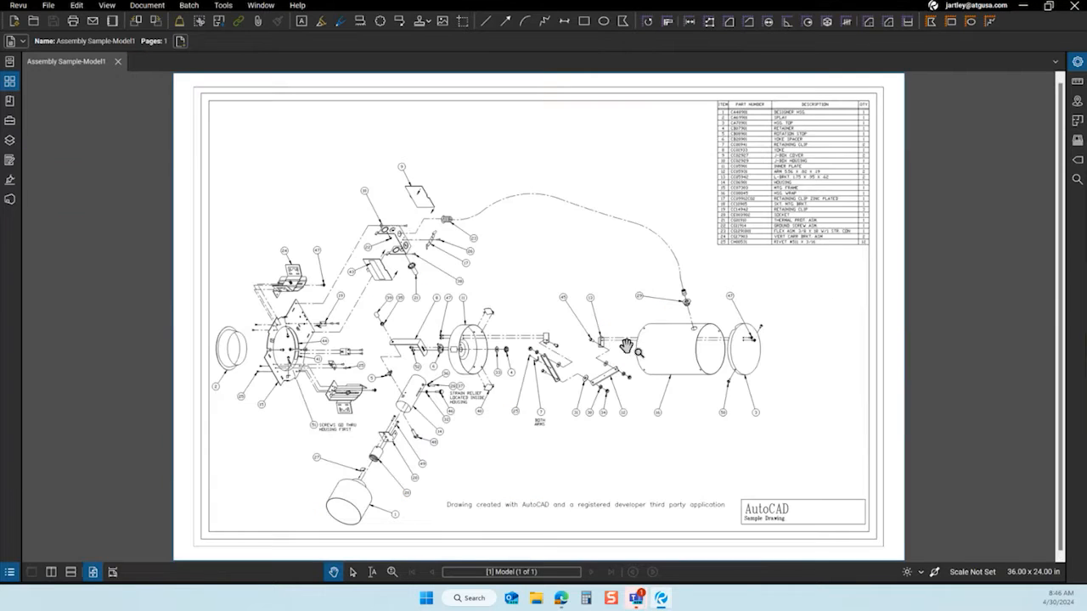
# Start a page overlay from Assembly Sample-Model1 and add Assembly Sample-Model2.pdf as the second layer
pyautogui.click(161, 7)
pyautogui.click(184, 215)
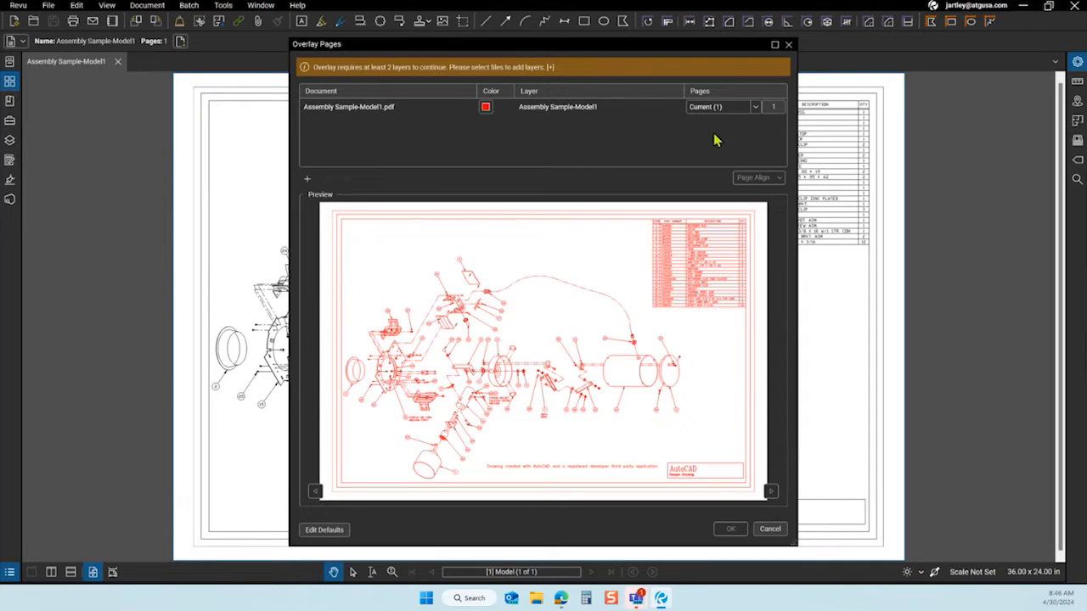
pyautogui.click(307, 178)
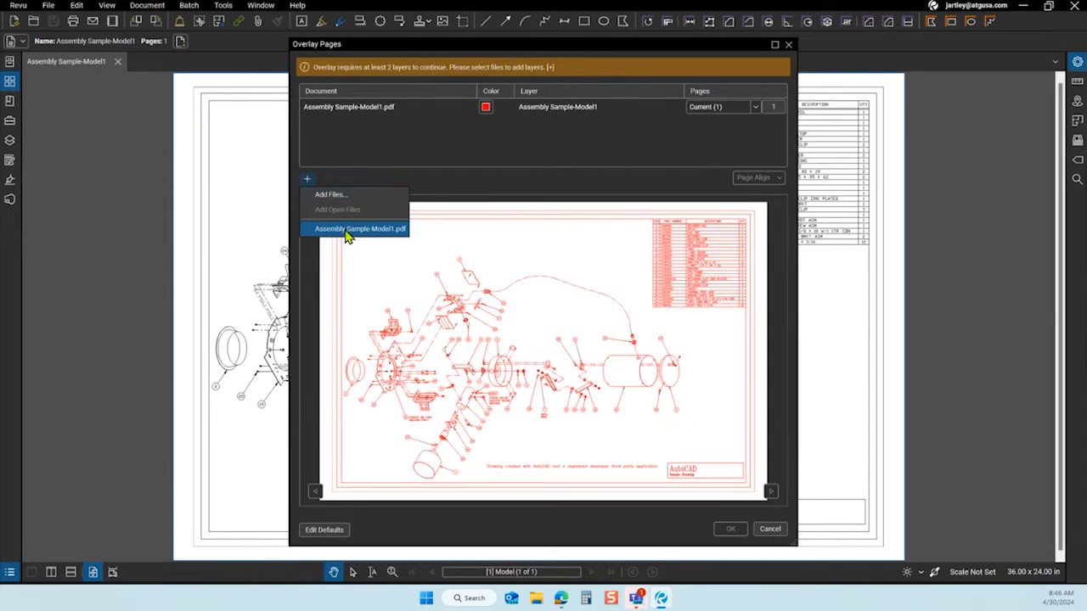
pyautogui.click(336, 195)
pyautogui.click(170, 268)
pyautogui.click(580, 429)
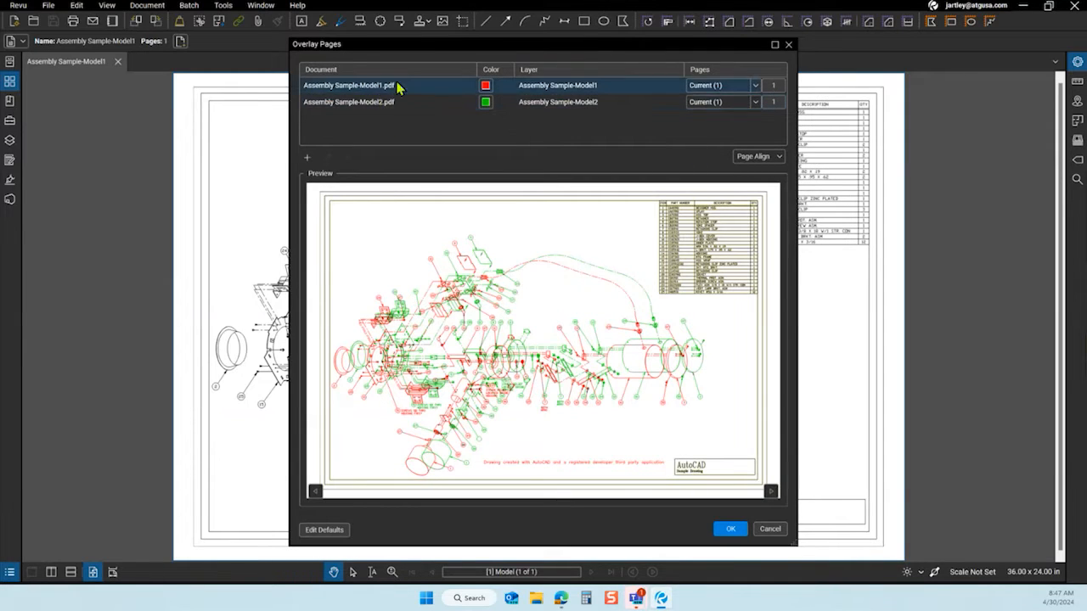
# Try blue and bright green for the Assembly Sample-Model2 overlay layer, and set its color to a darker green
pyautogui.click(486, 103)
pyautogui.click(486, 103)
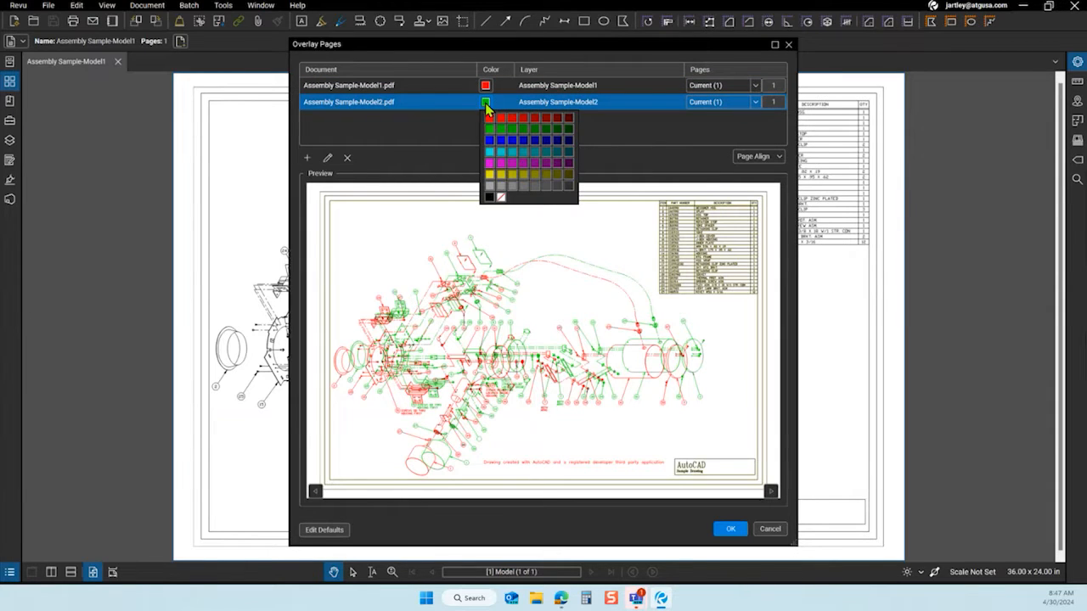
pyautogui.click(497, 148)
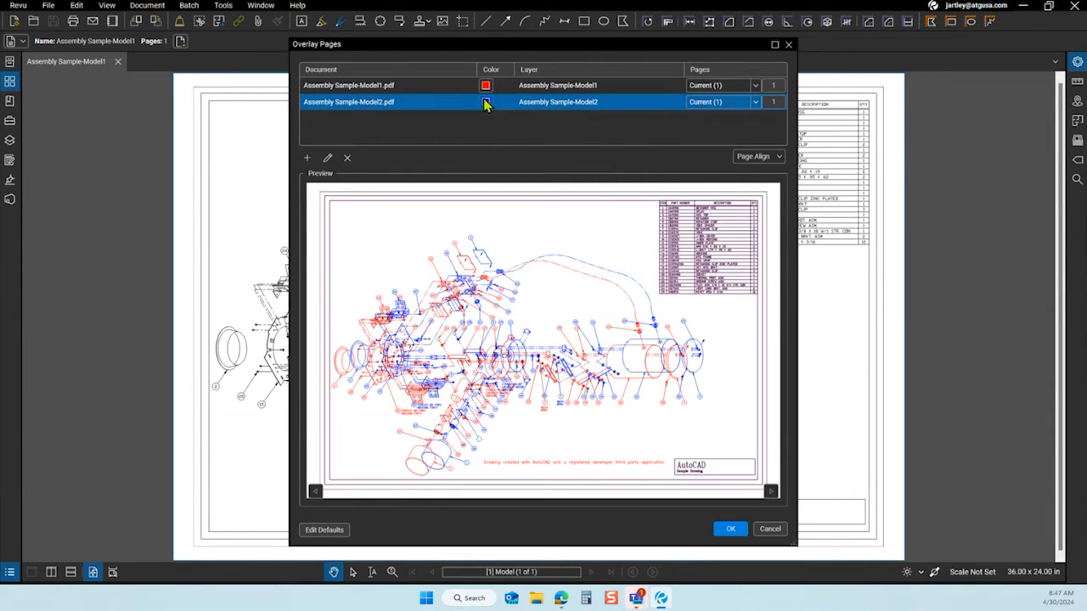
pyautogui.click(485, 103)
pyautogui.click(490, 134)
pyautogui.click(485, 103)
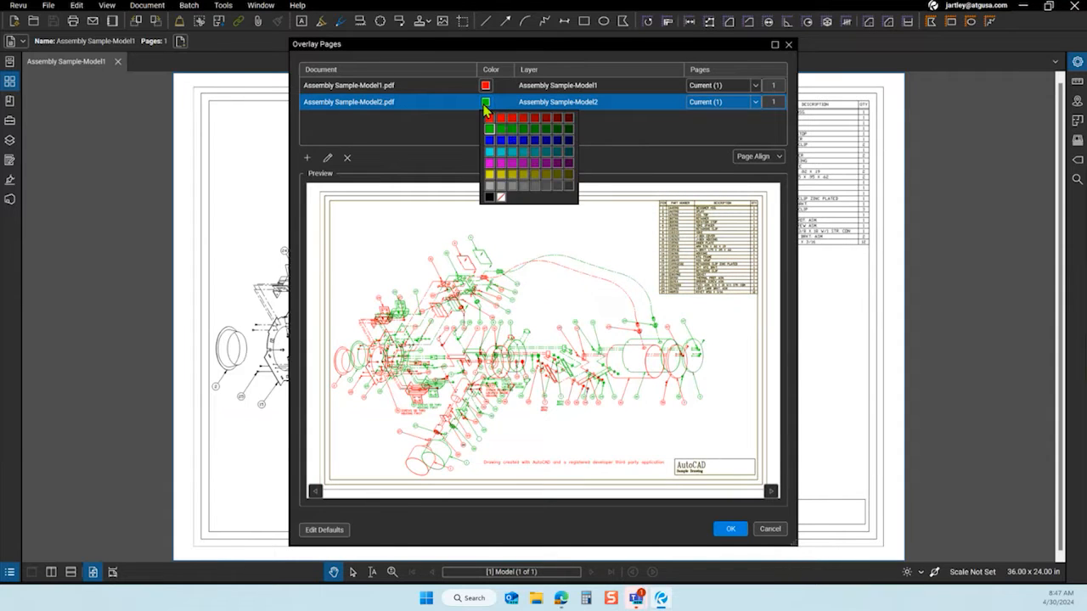
pyautogui.click(532, 140)
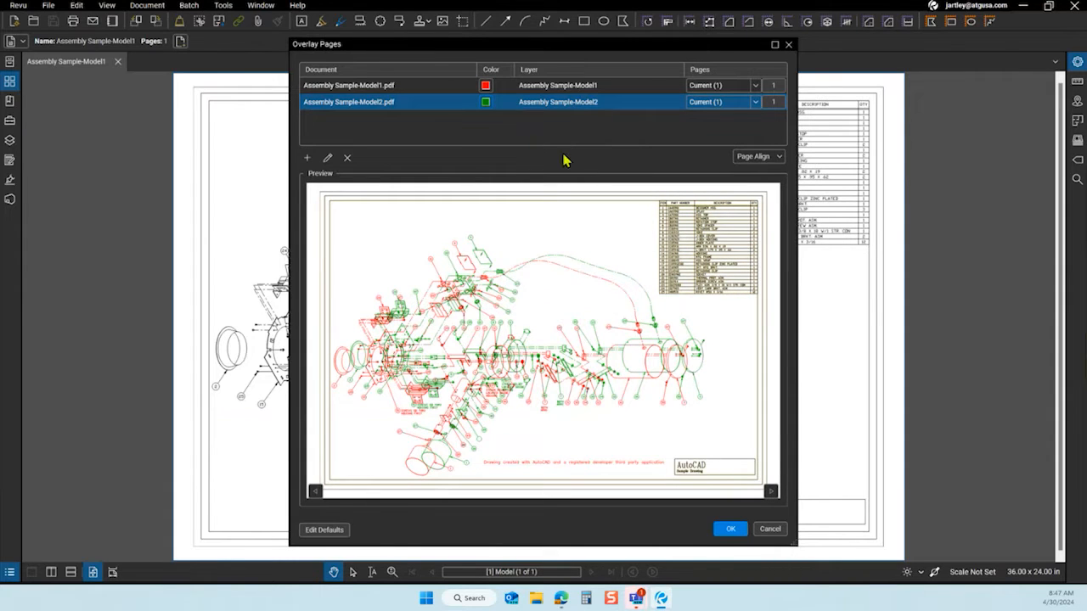
# Set the overlay alignment to Auto Align and generate the overlay of both drawings
pyautogui.click(753, 160)
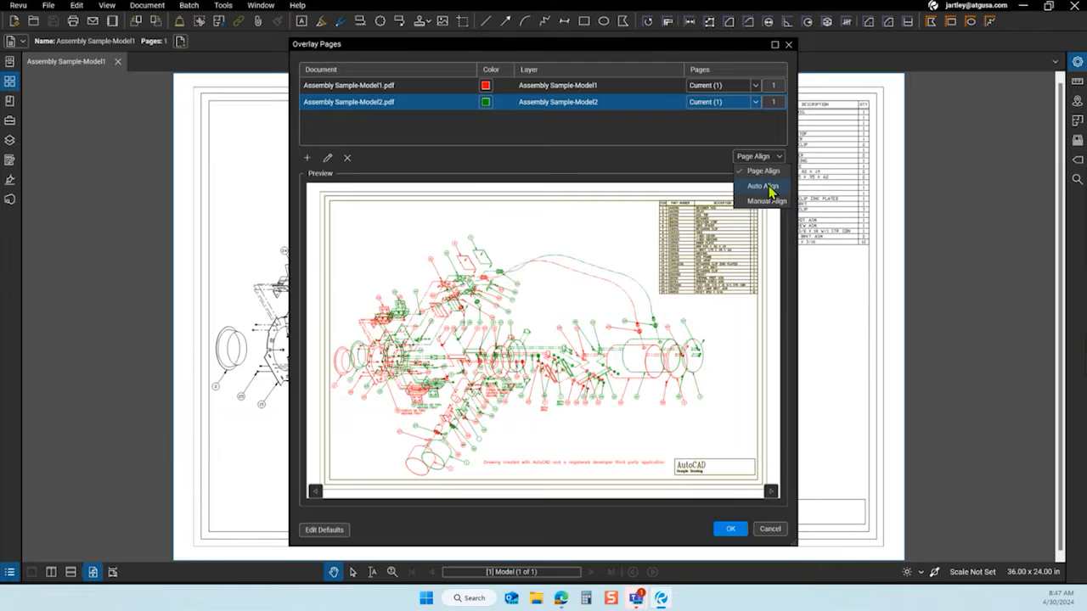
pyautogui.click(763, 186)
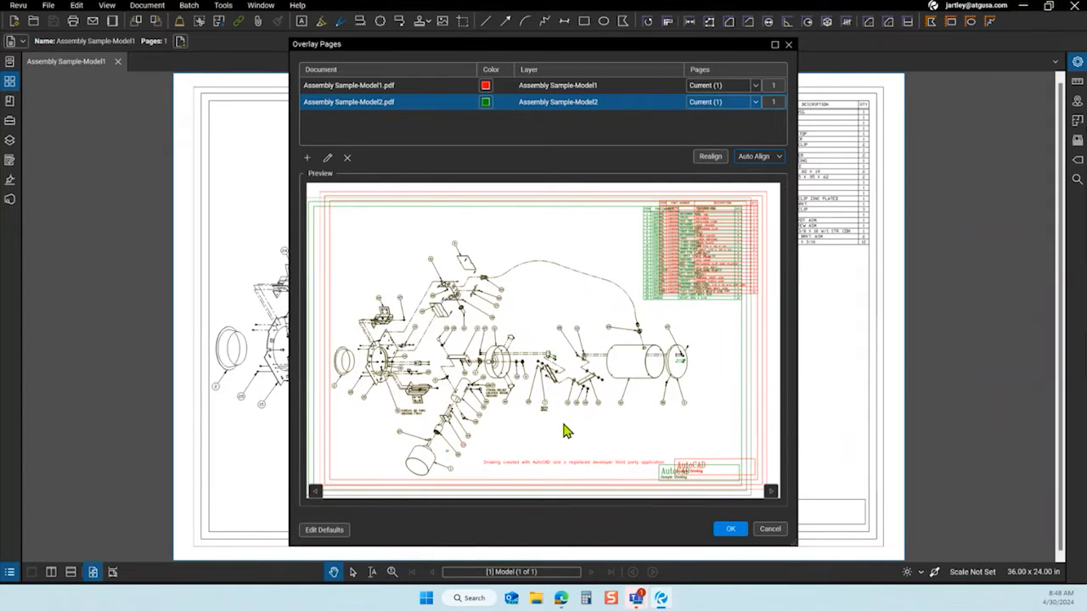
pyautogui.click(729, 530)
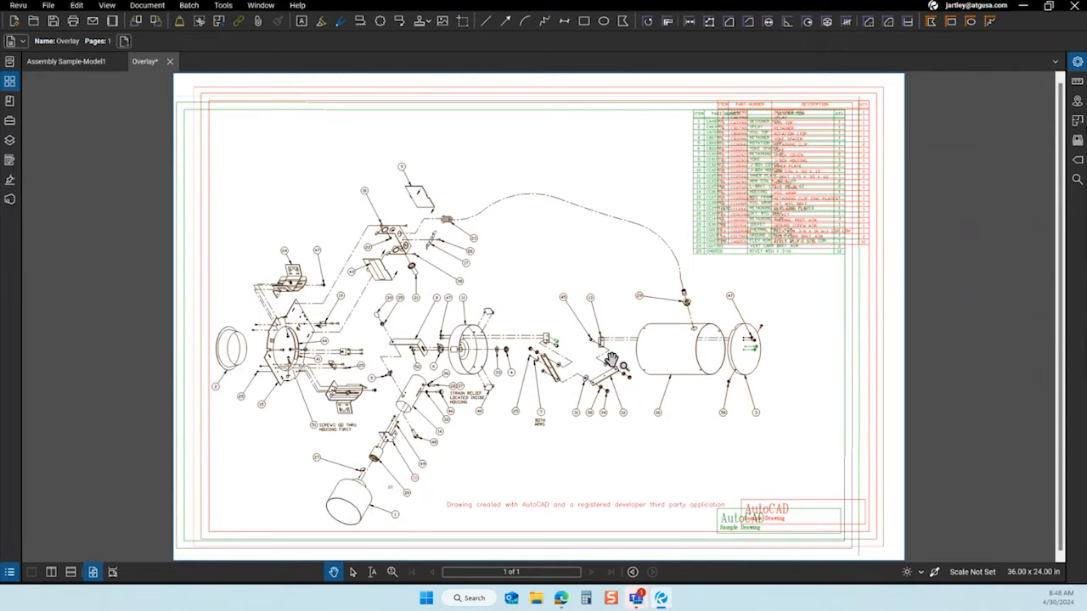
# Examine the red and green differences in the overlay around the bracket screws and the end cap by callout 47
pyautogui.scroll(3, 556, 346)
pyautogui.scroll(3, 554, 343)
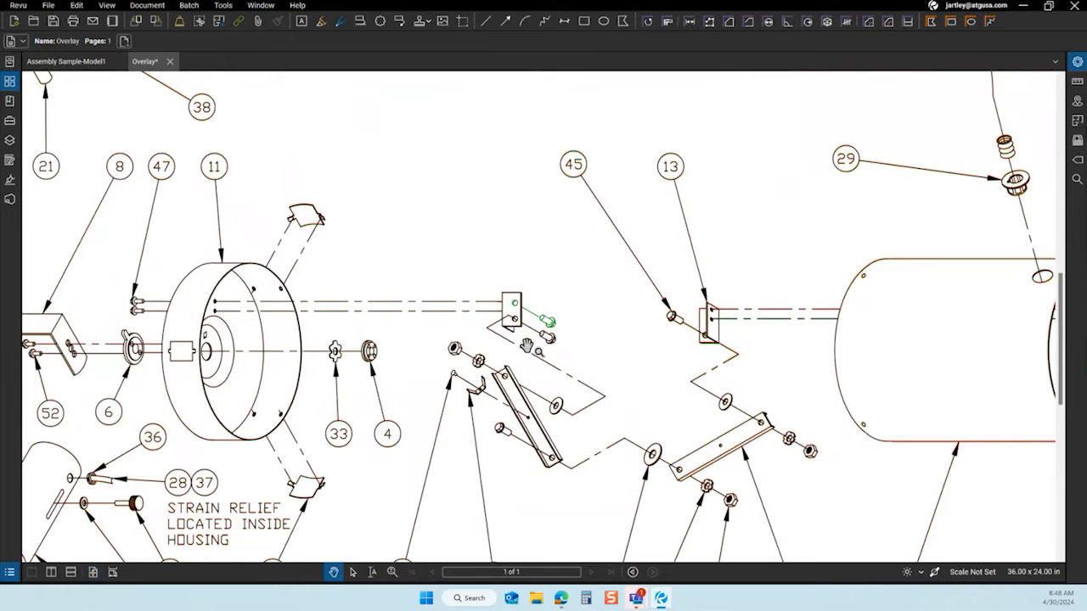
pyautogui.scroll(-2, 447, 431)
pyautogui.scroll(-1, 987, 390)
pyautogui.scroll(3, 985, 399)
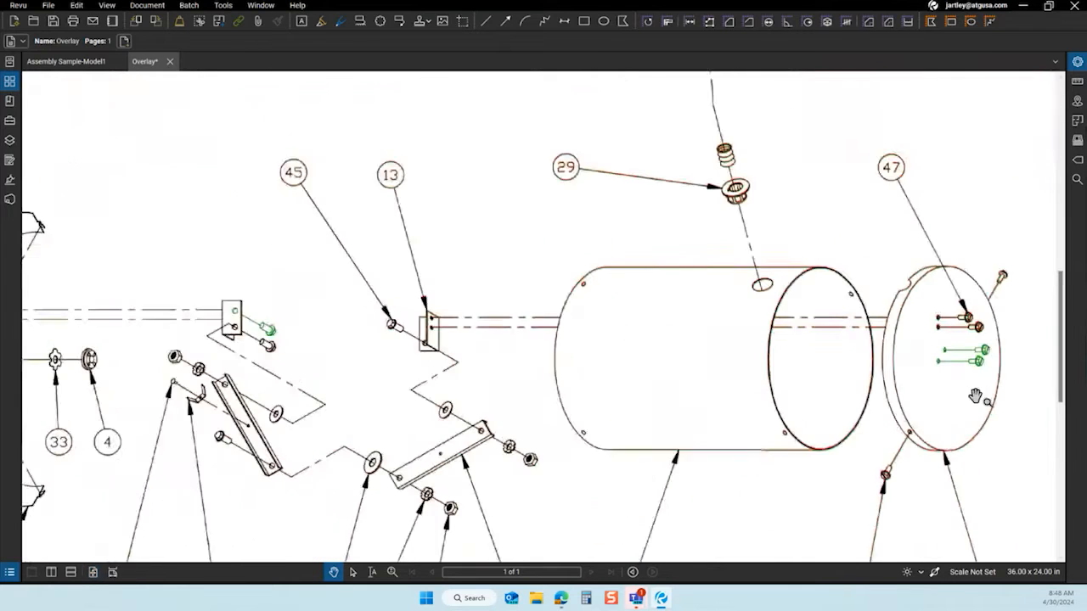
pyautogui.scroll(-3, 956, 399)
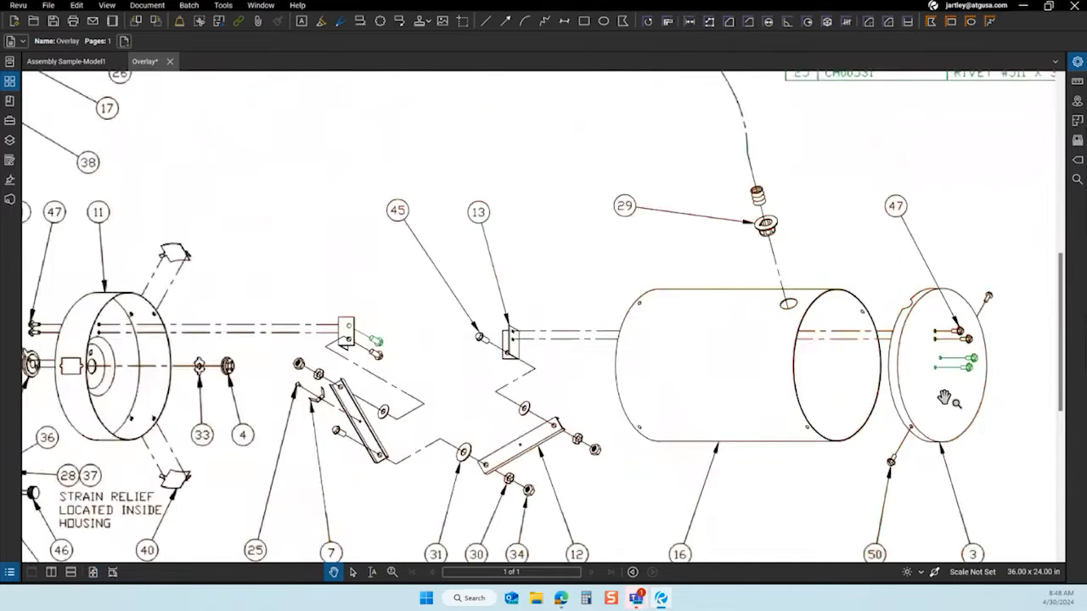
pyautogui.scroll(6, 948, 366)
pyautogui.scroll(5, 948, 328)
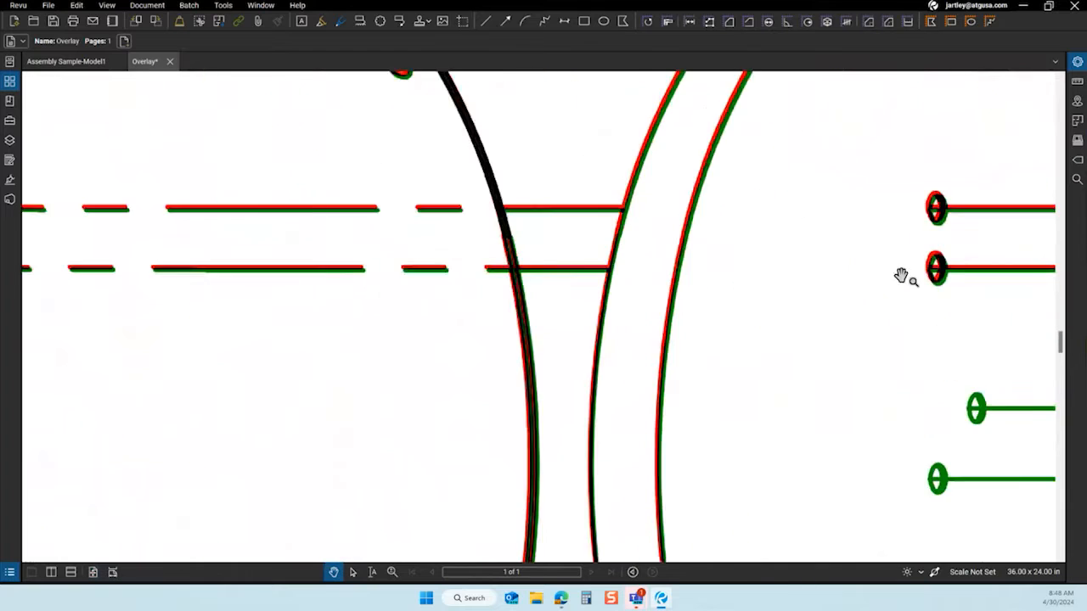
pyautogui.scroll(-6, 784, 363)
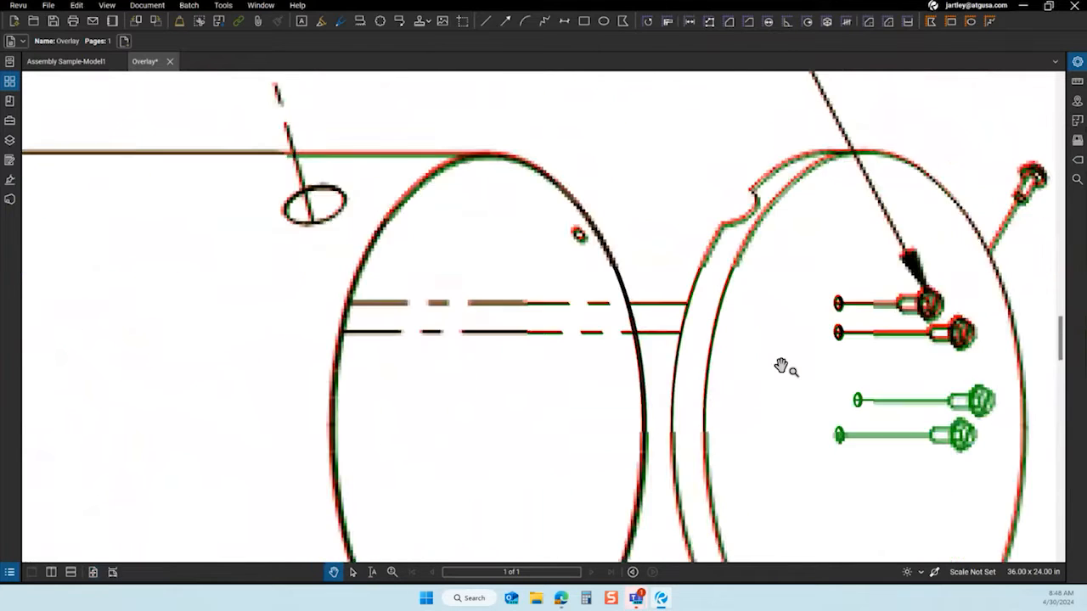
pyautogui.scroll(-6, 791, 302)
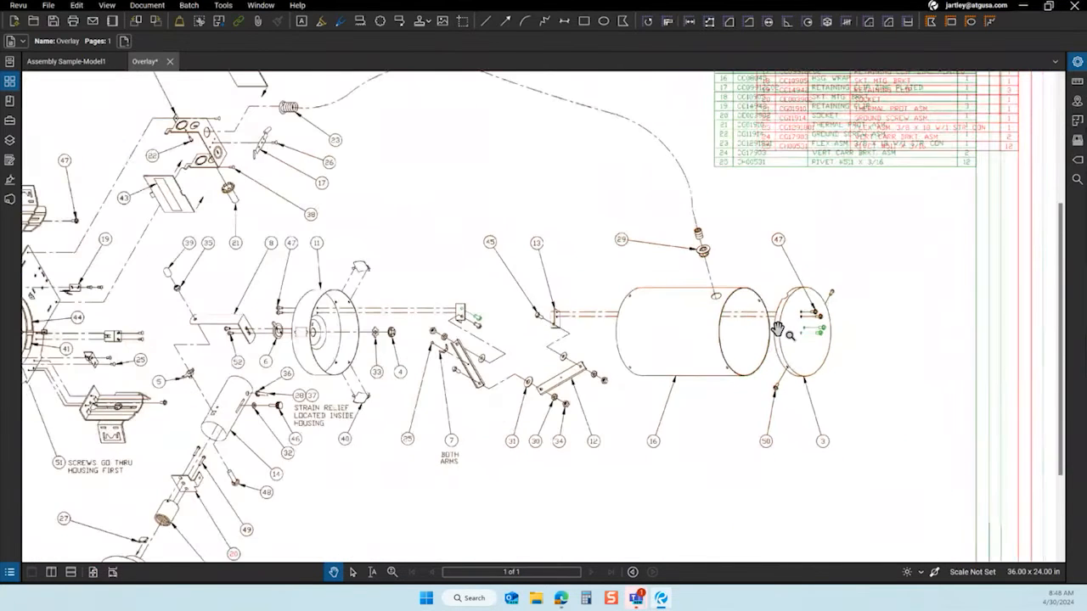
# Examine the red and green line offsets in the overlay around the cylindrical part by callout 14
pyautogui.scroll(-1, 544, 411)
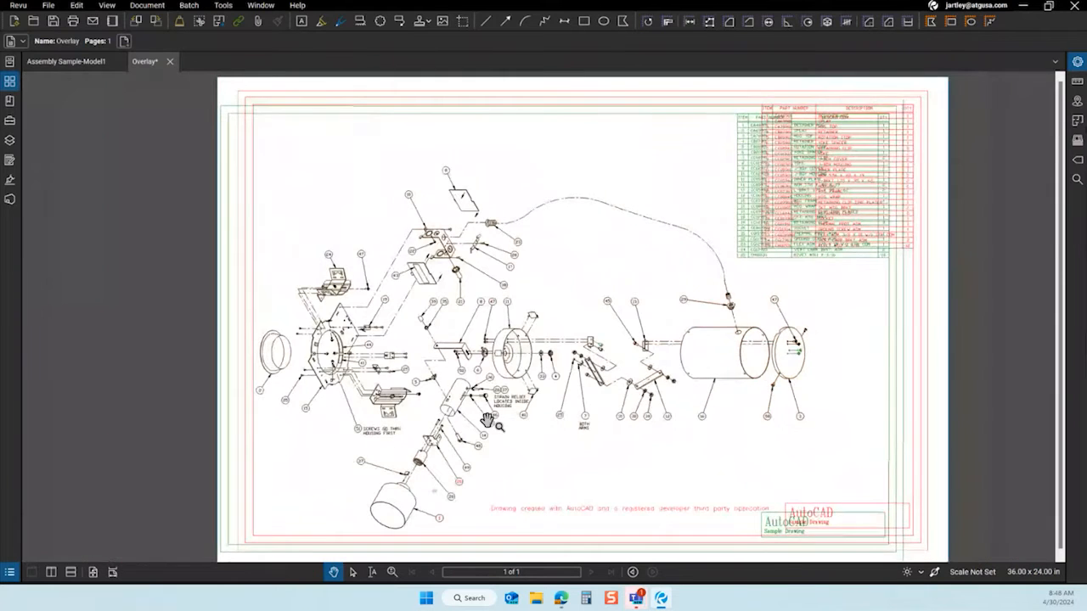
pyautogui.scroll(8, 433, 391)
pyautogui.scroll(3, 433, 390)
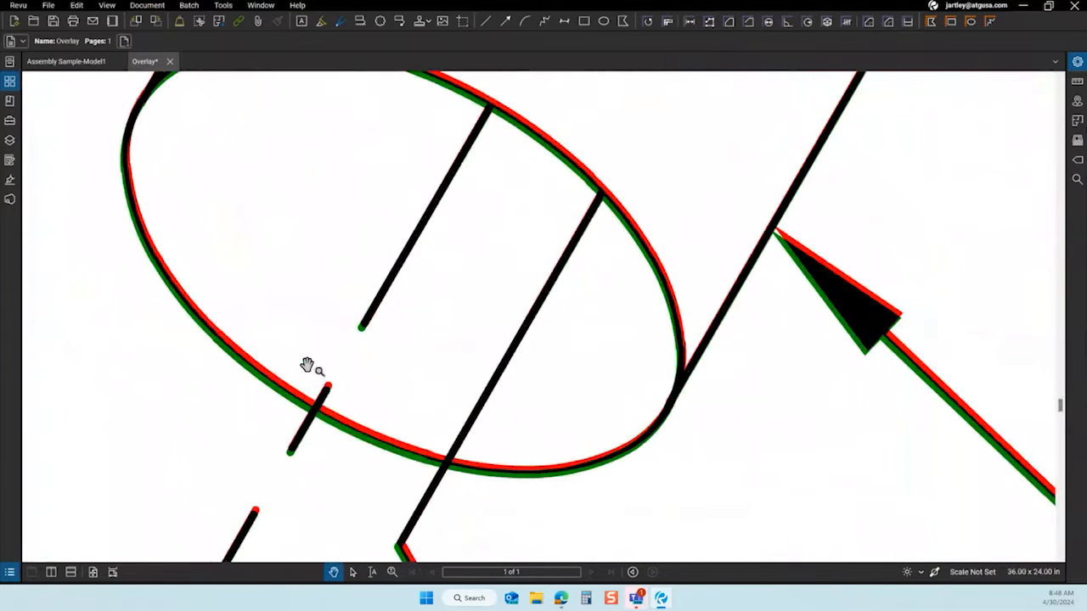
pyautogui.scroll(-1, 333, 418)
pyautogui.scroll(-1, 367, 403)
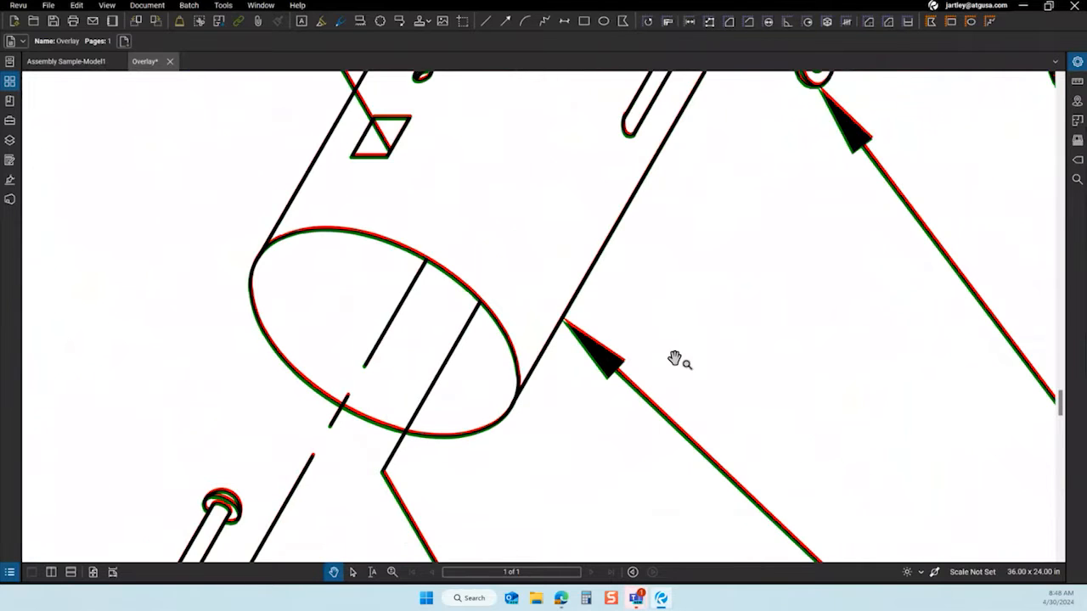
pyautogui.scroll(3, 645, 361)
pyautogui.scroll(-3, 863, 358)
pyautogui.scroll(-5, 863, 359)
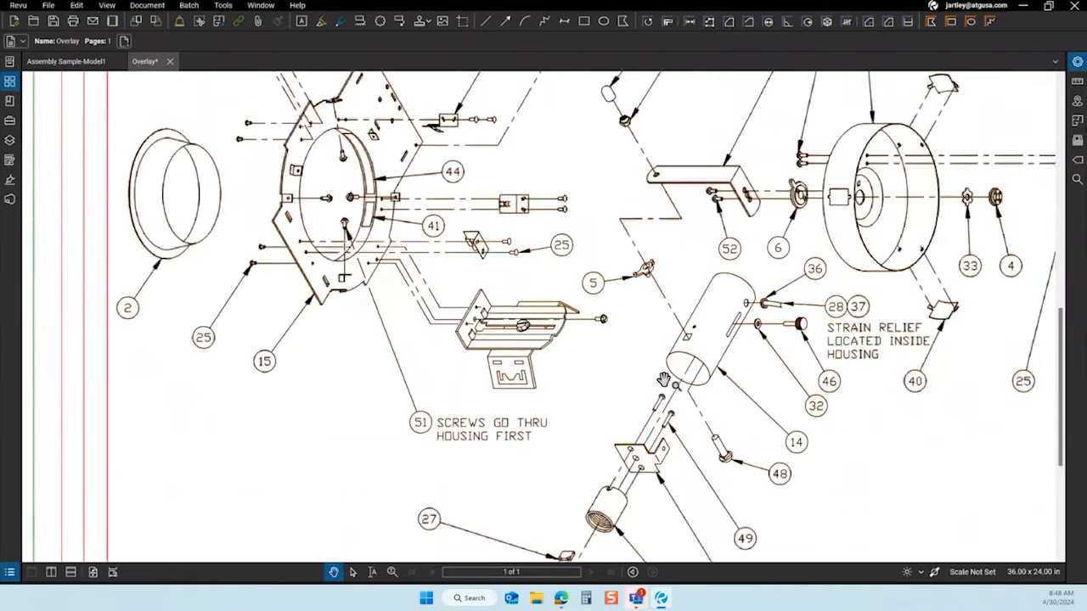
pyautogui.scroll(-6, 434, 457)
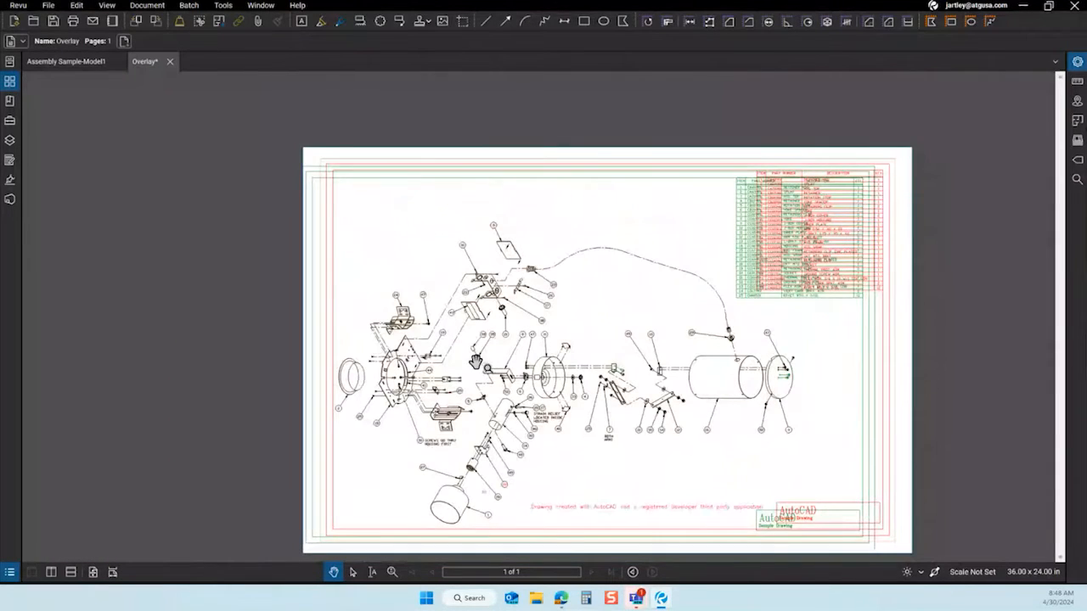
pyautogui.scroll(-1, 475, 365)
pyautogui.scroll(2, 637, 442)
pyautogui.scroll(-1, 624, 480)
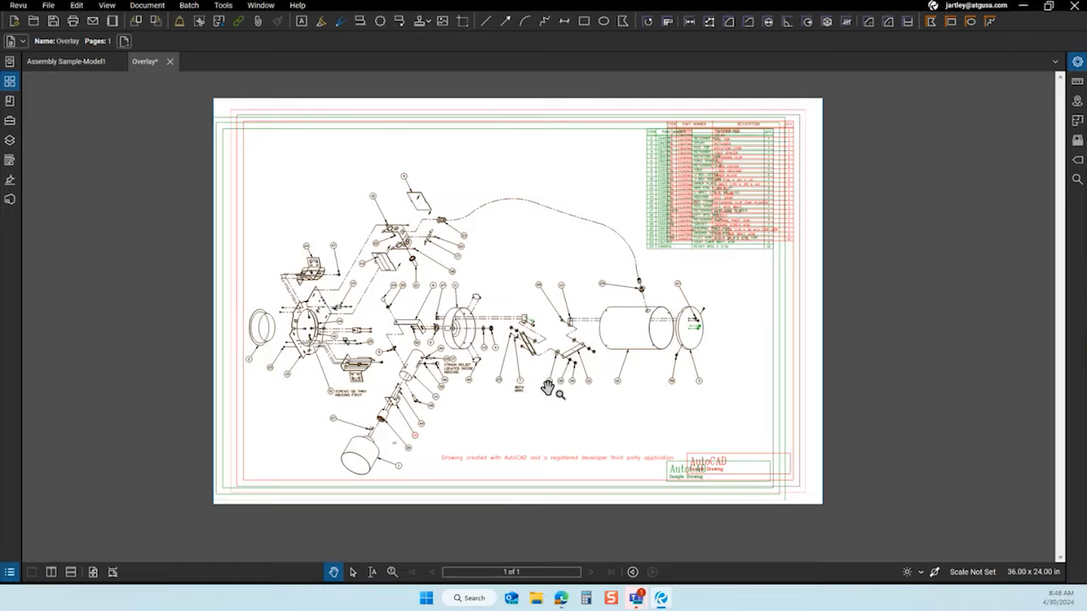
# Inspect the line alignment up close on the box parts above the main assembly and review the whole overlay sheet
pyautogui.scroll(3, 378, 193)
pyautogui.scroll(10, 450, 191)
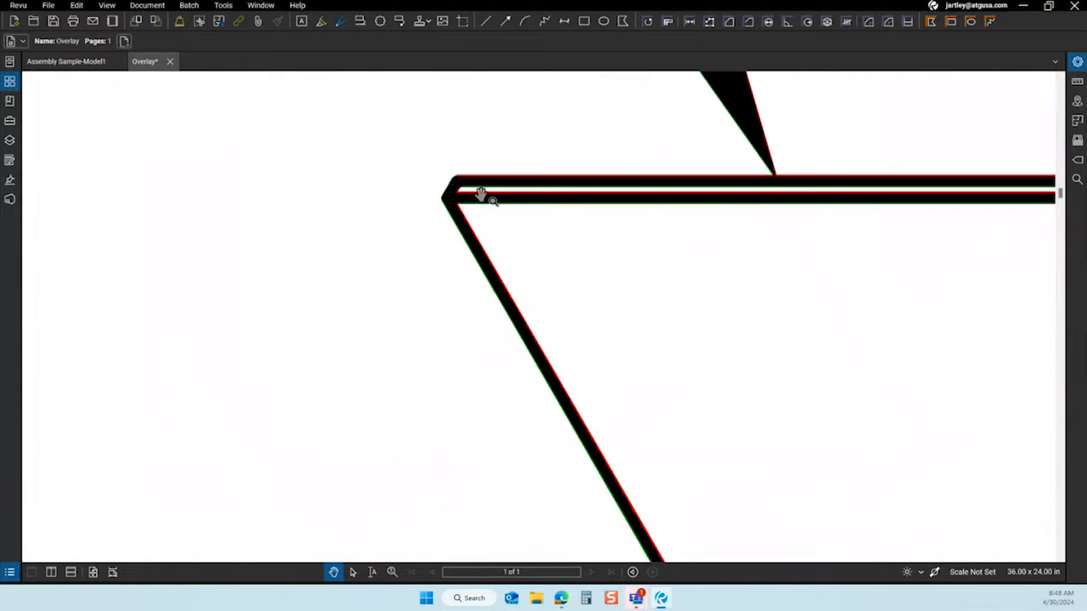
pyautogui.scroll(-6, 496, 230)
pyautogui.scroll(-8, 522, 194)
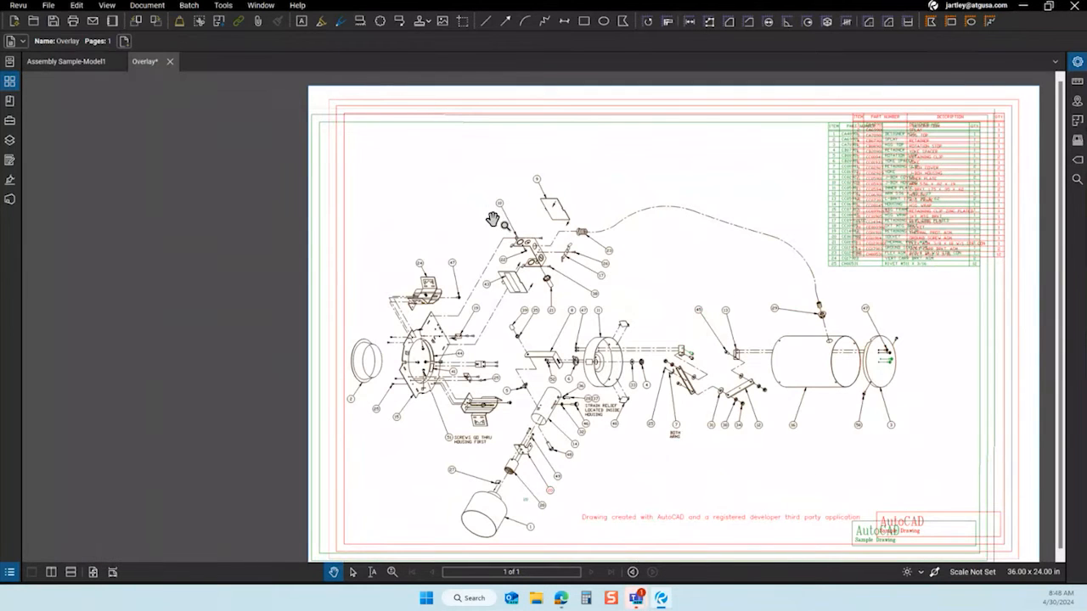
pyautogui.scroll(-1, 435, 197)
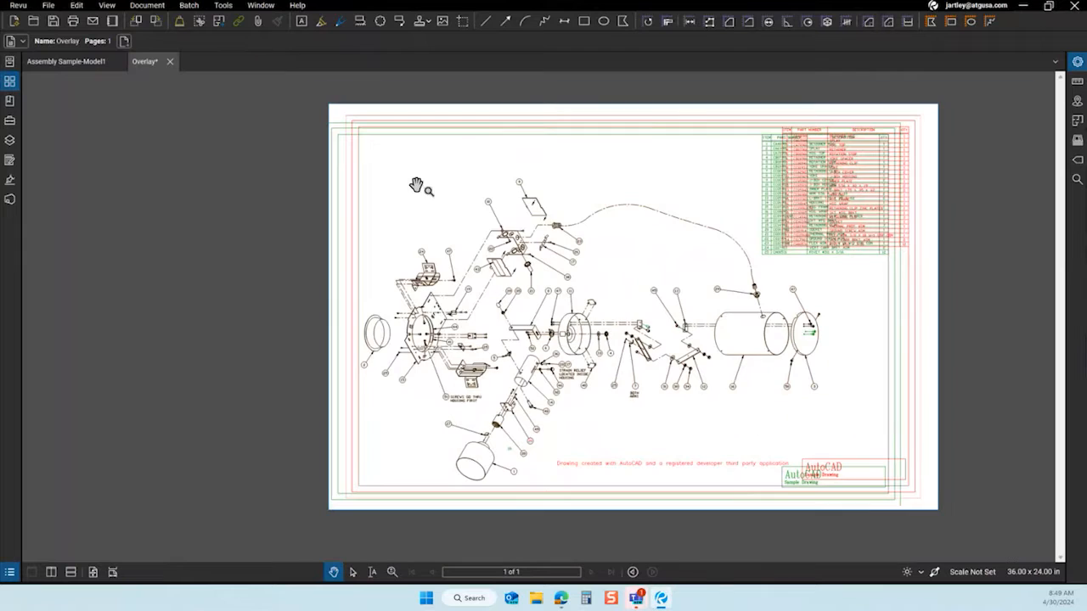
pyautogui.scroll(1, 743, 233)
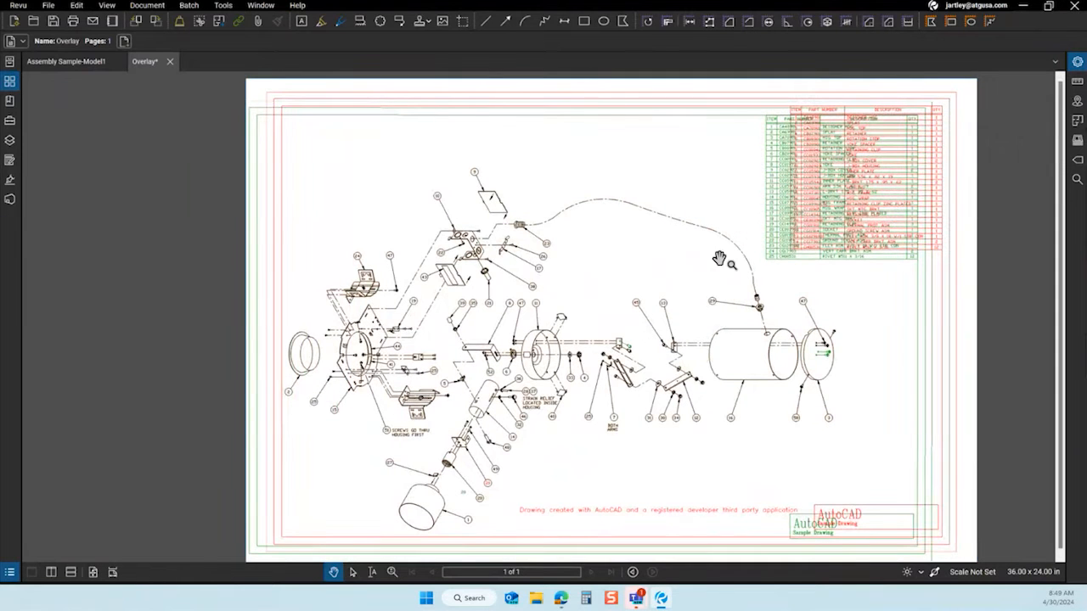
pyautogui.moveTo(714, 270); pyautogui.dragTo(646, 257)
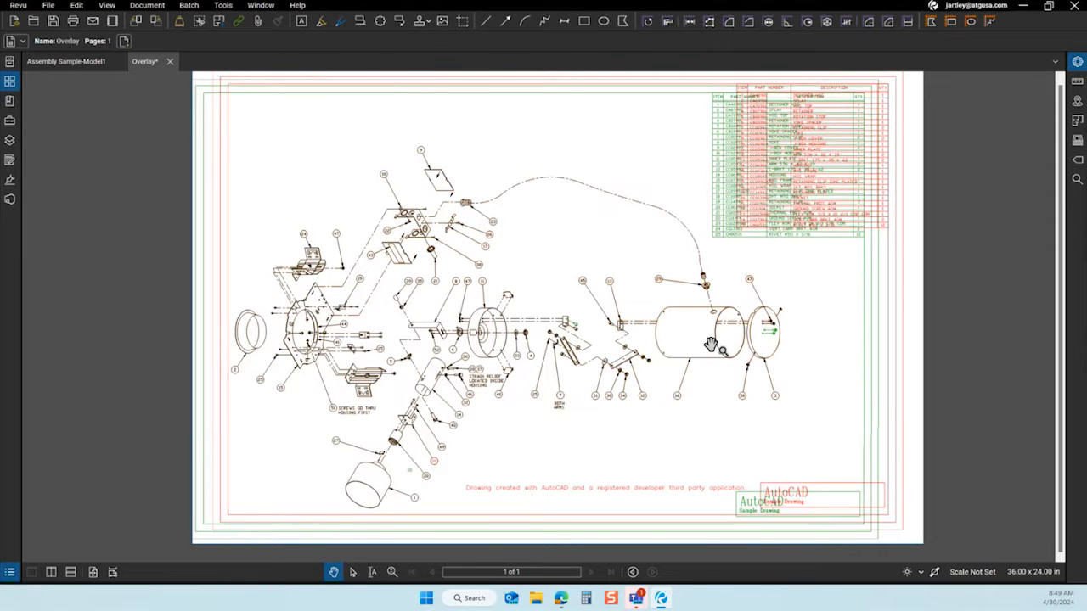
# Close the overlay without saving it, and close Assembly Sample-Model1
pyautogui.click(169, 62)
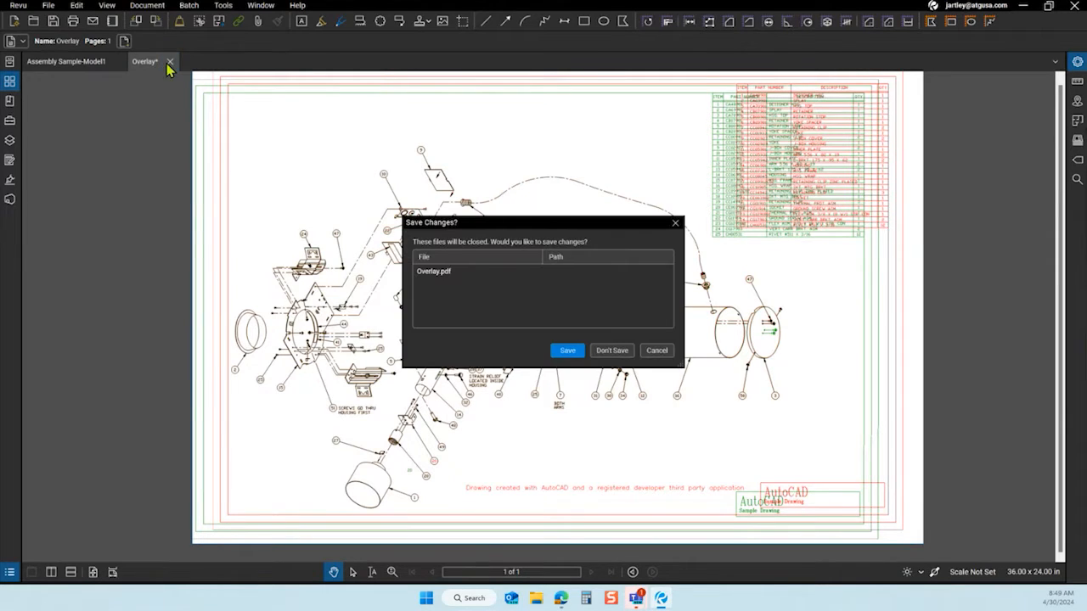
pyautogui.click(617, 355)
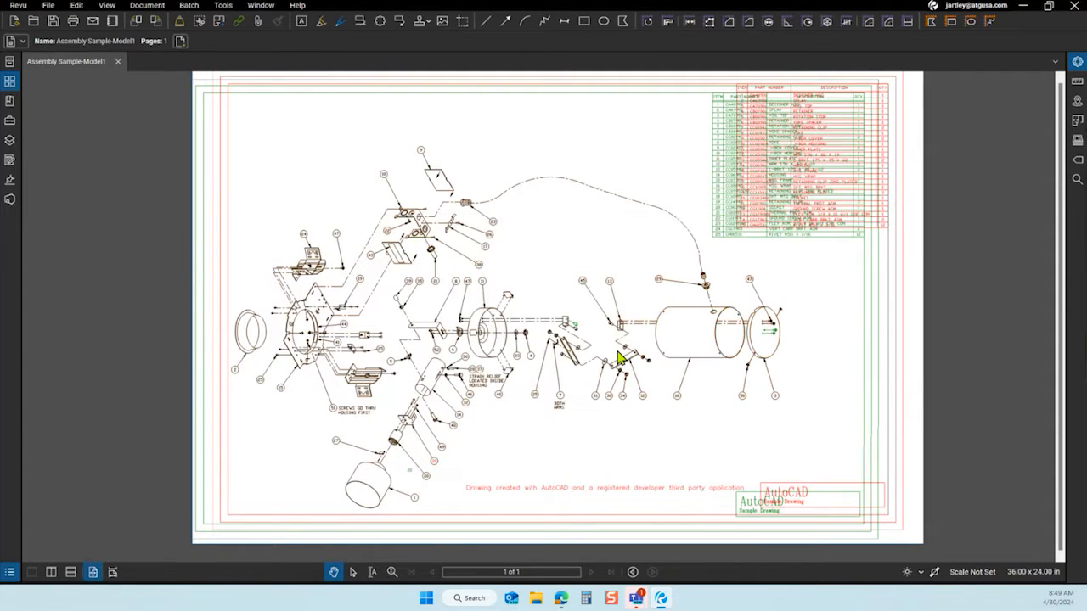
pyautogui.click(118, 61)
pyautogui.click(147, 5)
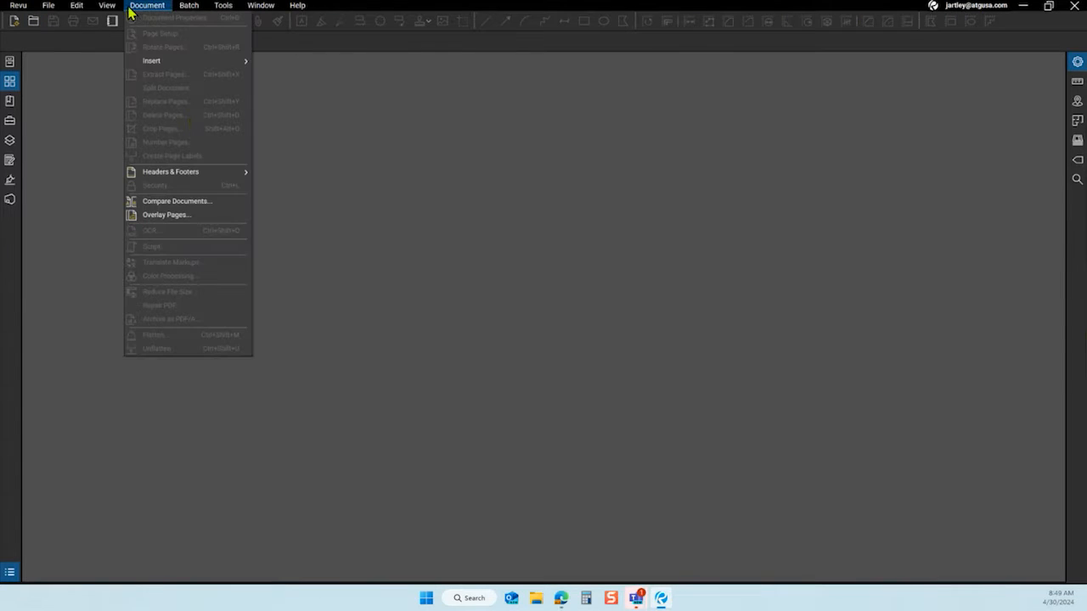
pyautogui.click(223, 200)
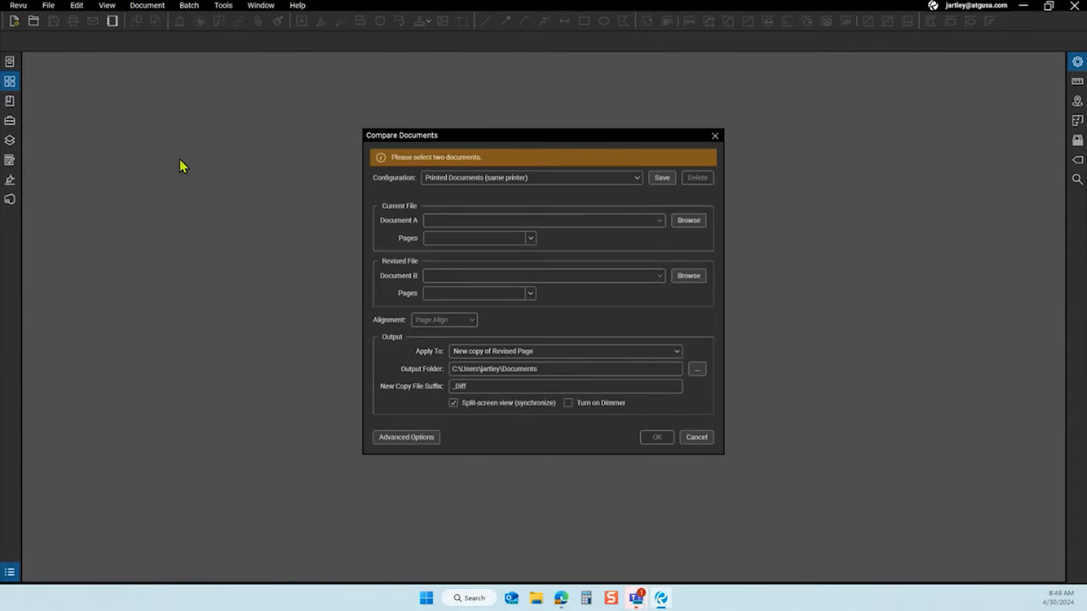
pyautogui.click(708, 436)
# Start a new page overlay and add Assembly Sample-Model2.pdf from the Desktop as the first layer
pyautogui.click(147, 5)
pyautogui.click(188, 214)
pyautogui.click(308, 182)
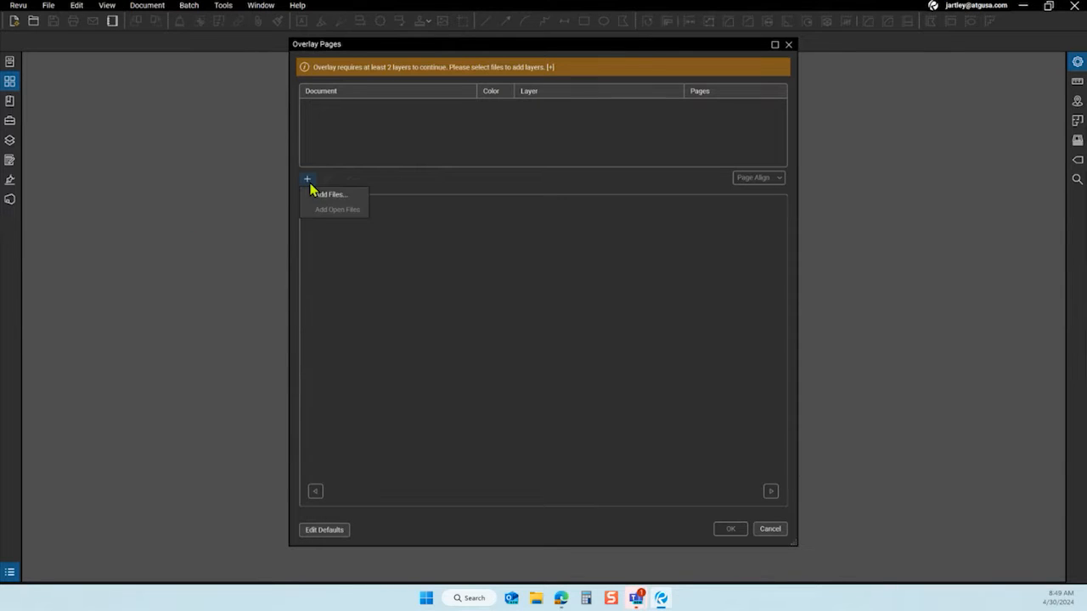
pyautogui.click(323, 197)
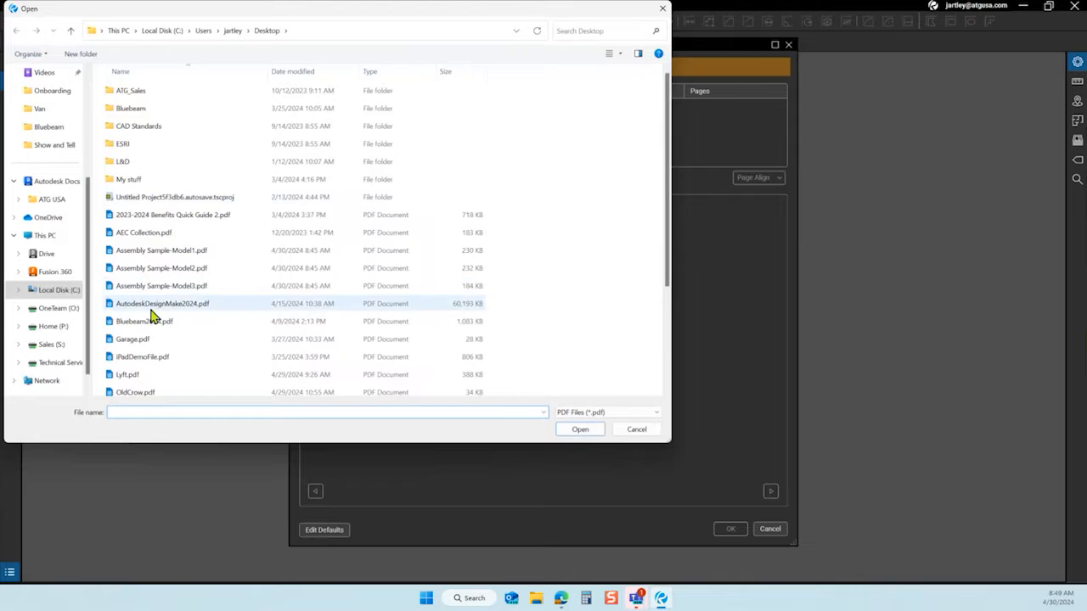
pyautogui.click(165, 269)
pyautogui.click(580, 430)
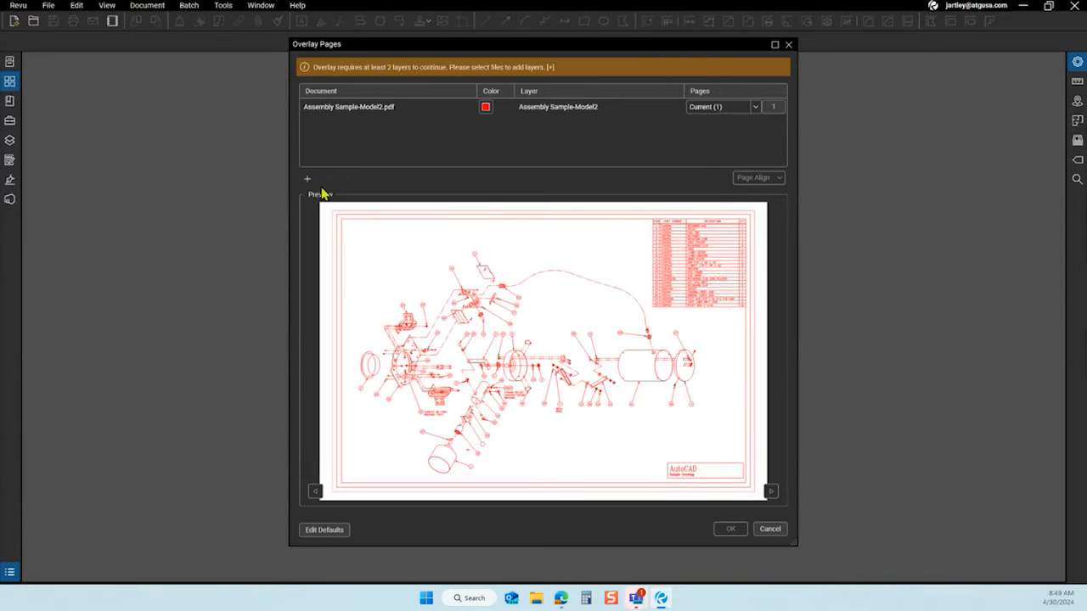
# Add Assembly Sample-Model3.pdf from the Desktop as the second overlay layer
pyautogui.click(308, 179)
pyautogui.click(332, 197)
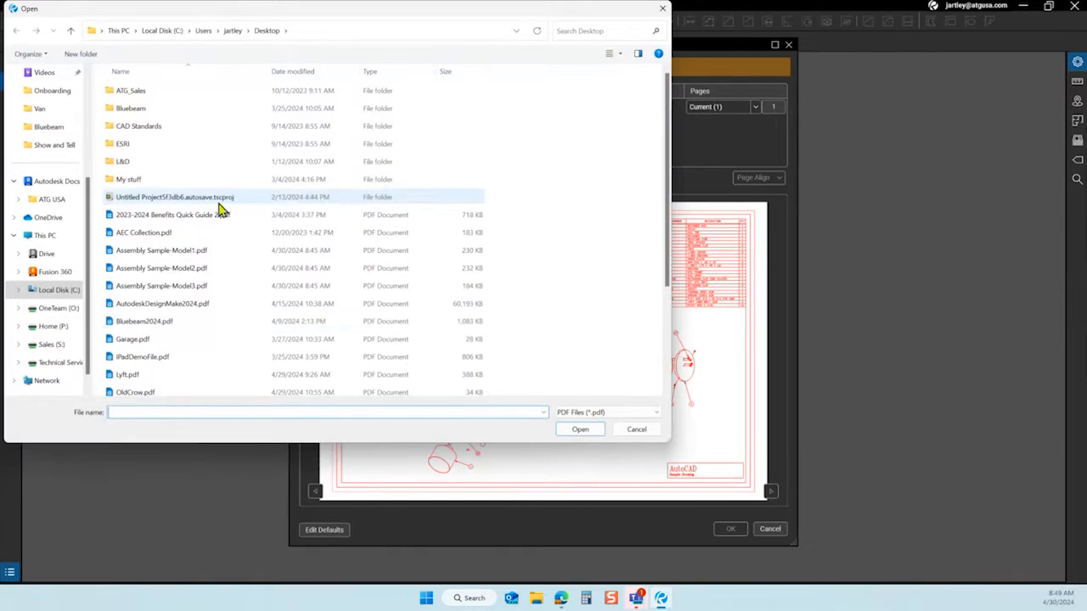
pyautogui.click(161, 289)
pyautogui.click(594, 434)
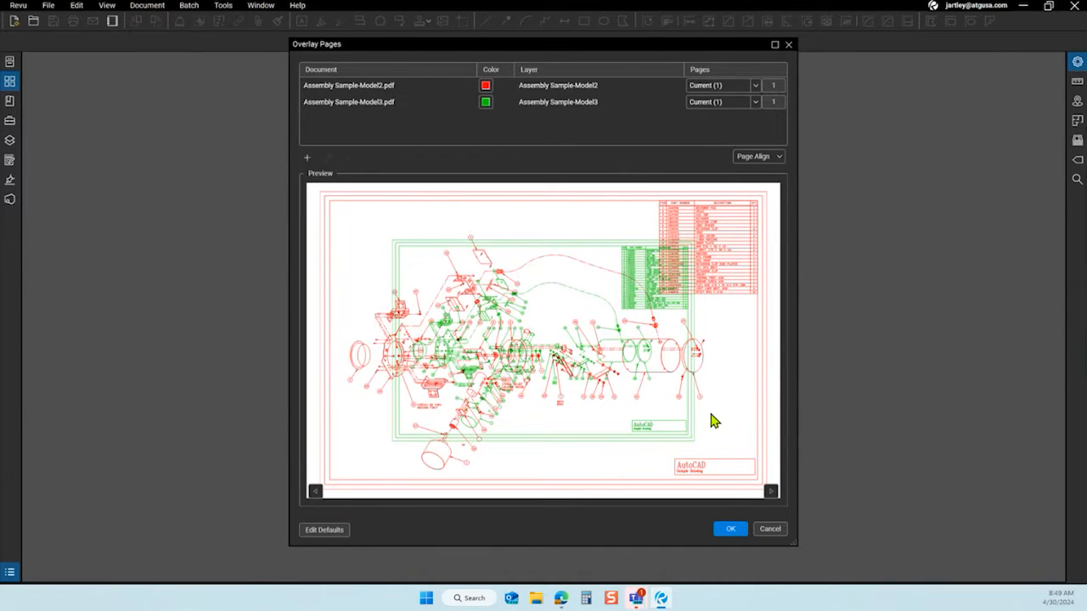
# Set the alignment of the Model2 and Model3 layers to Auto Align and generate the overlay
pyautogui.click(759, 162)
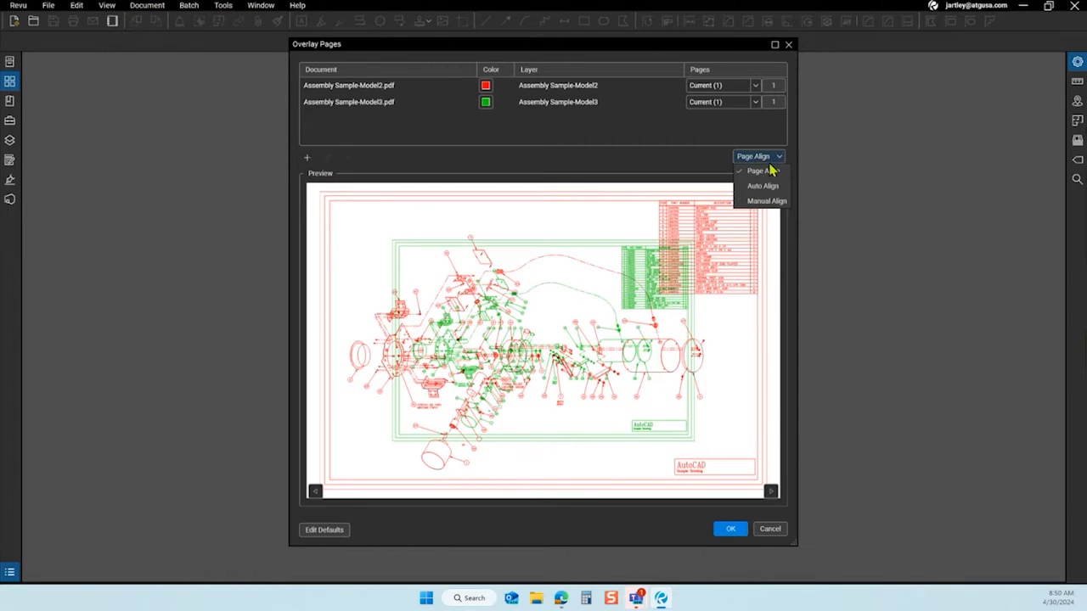
pyautogui.click(776, 194)
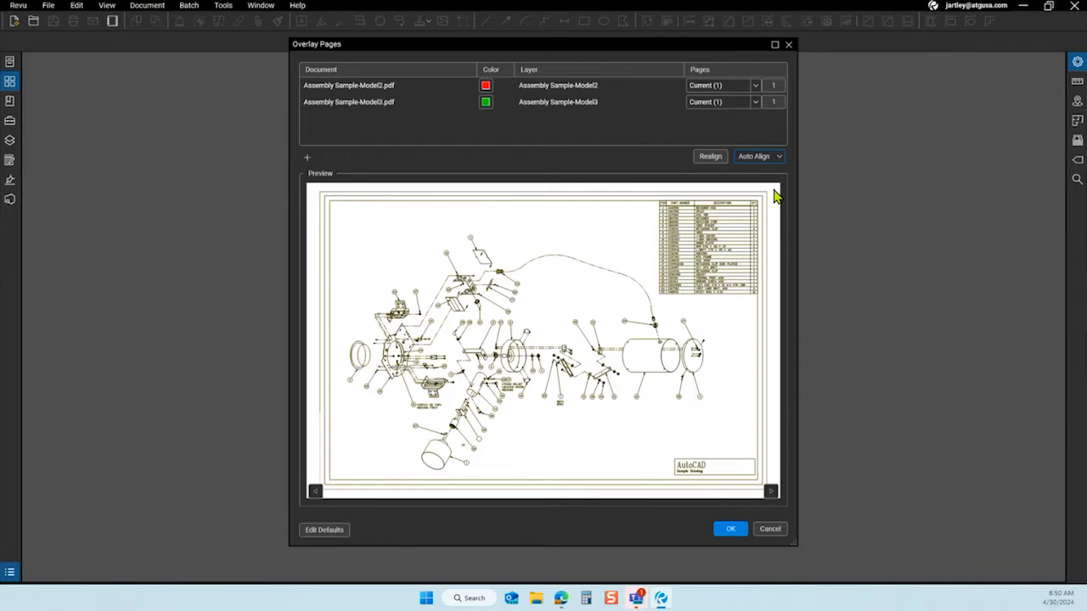
pyautogui.click(729, 530)
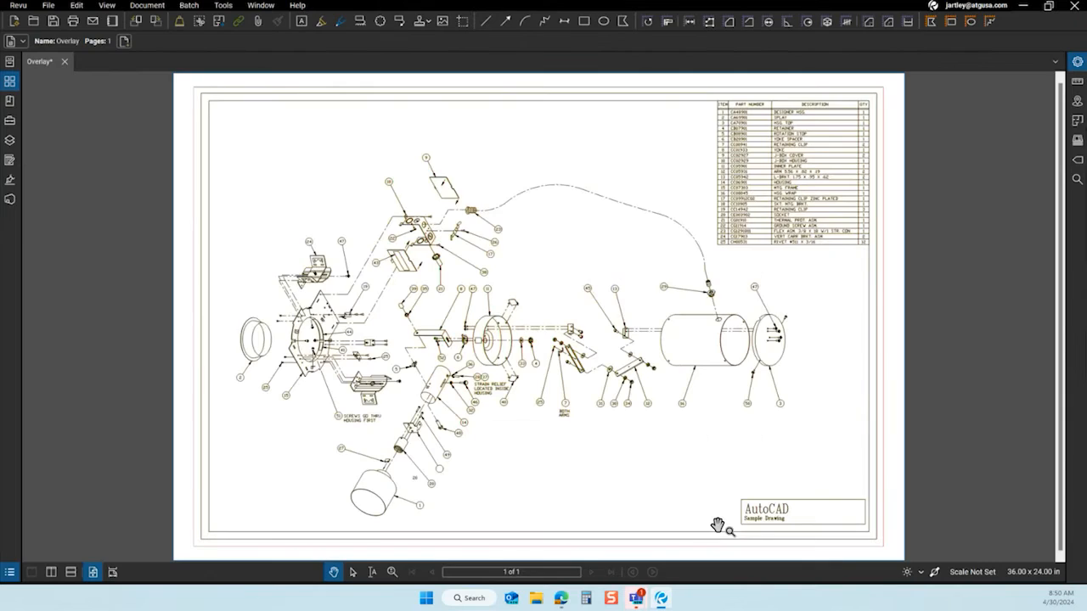
# Examine the new overlay for differences around the round housing by callout 11 and the end cap screws by callout 47
pyautogui.scroll(3, 499, 338)
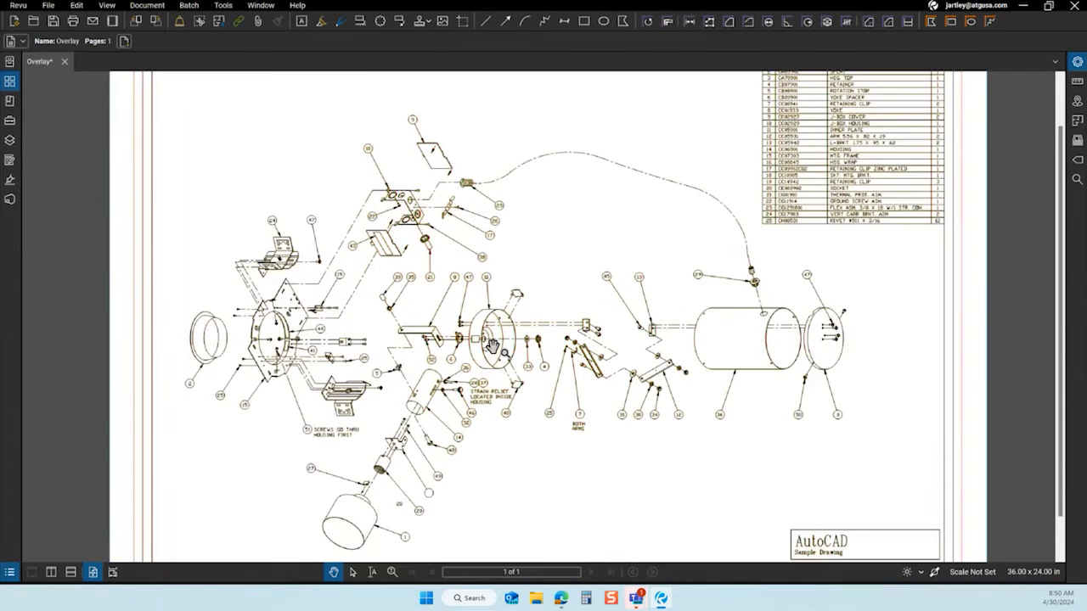
pyautogui.scroll(5, 435, 282)
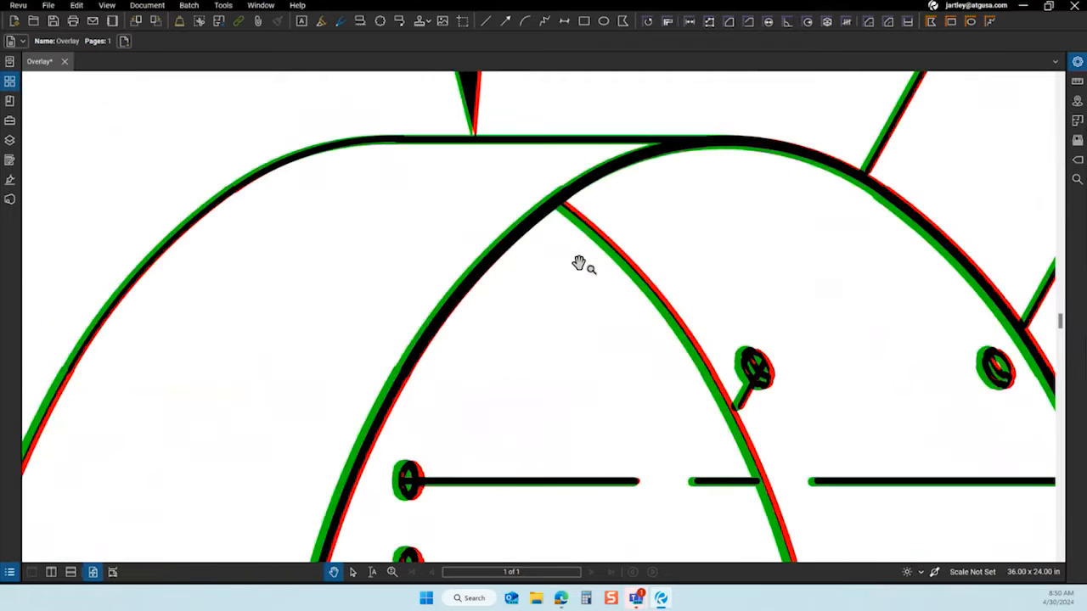
pyautogui.scroll(-2, 577, 288)
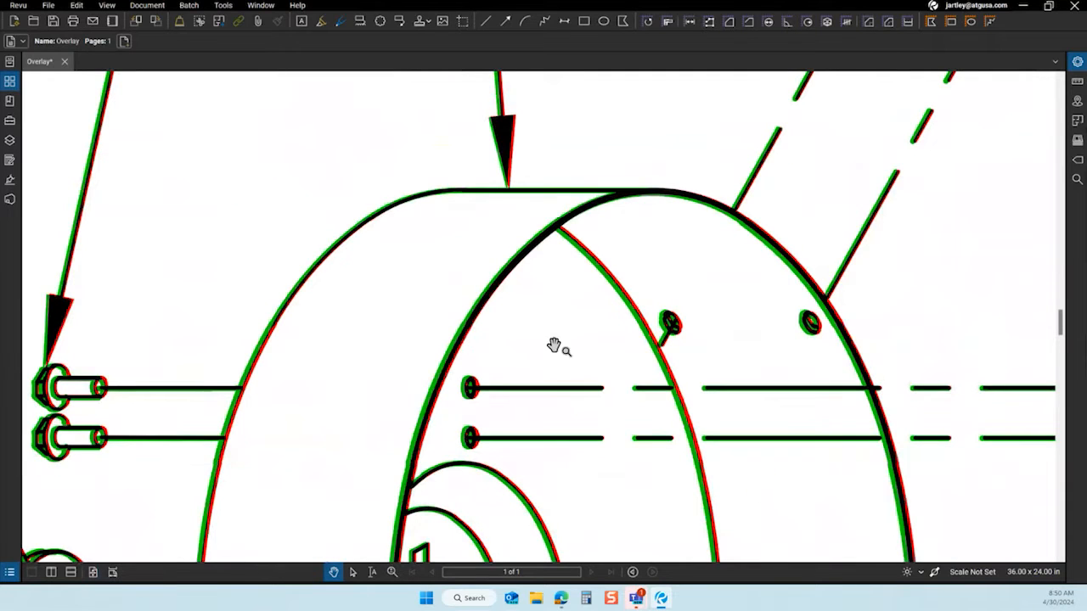
pyautogui.scroll(-3, 548, 356)
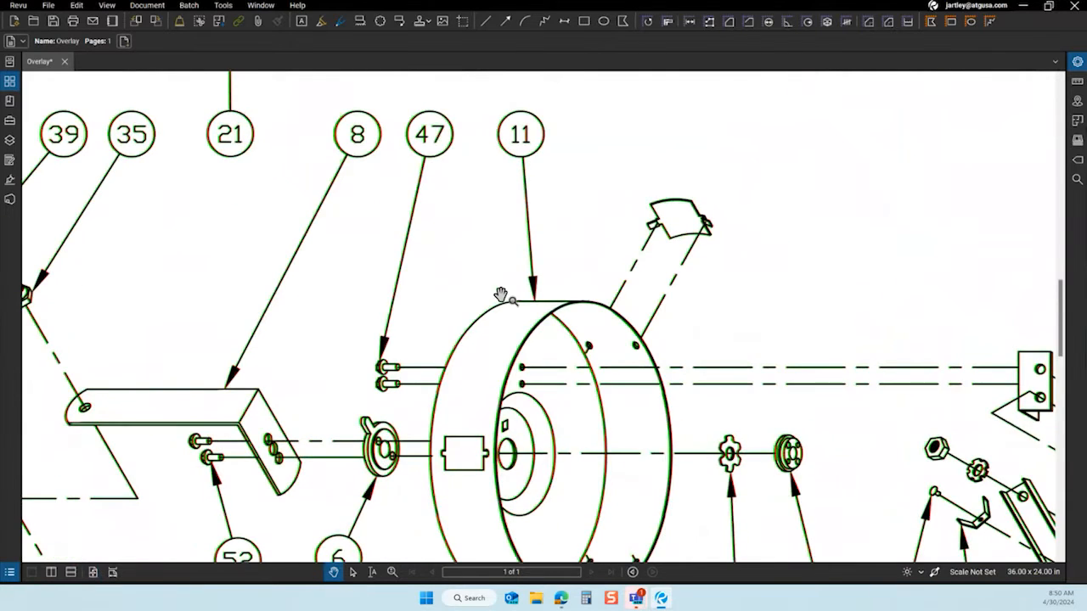
pyautogui.scroll(-2, 497, 288)
pyautogui.scroll(-3, 484, 250)
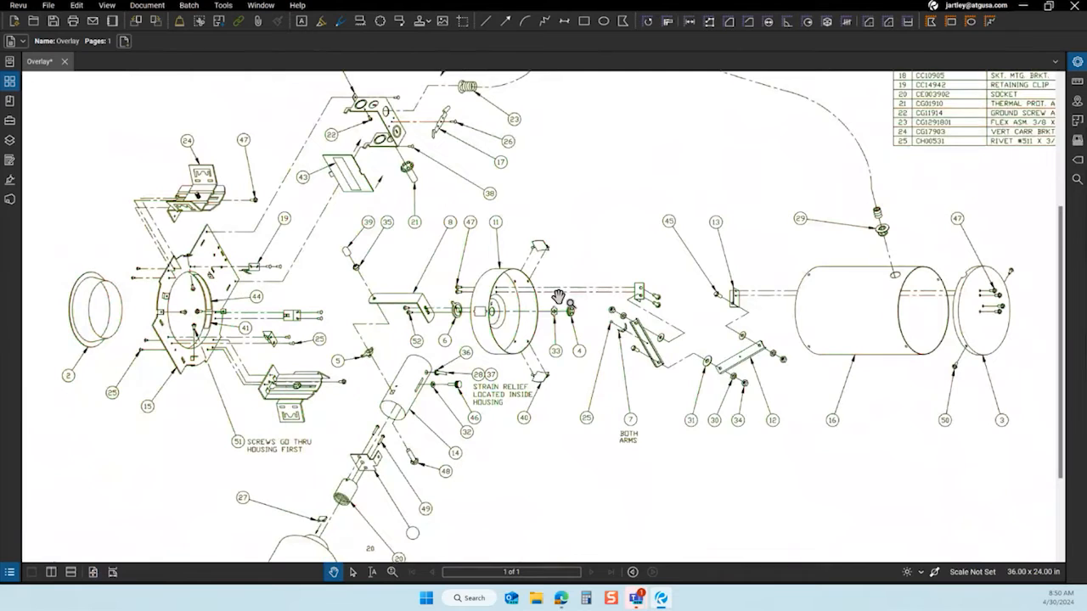
pyautogui.scroll(-3, 559, 298)
pyautogui.scroll(-2, 574, 476)
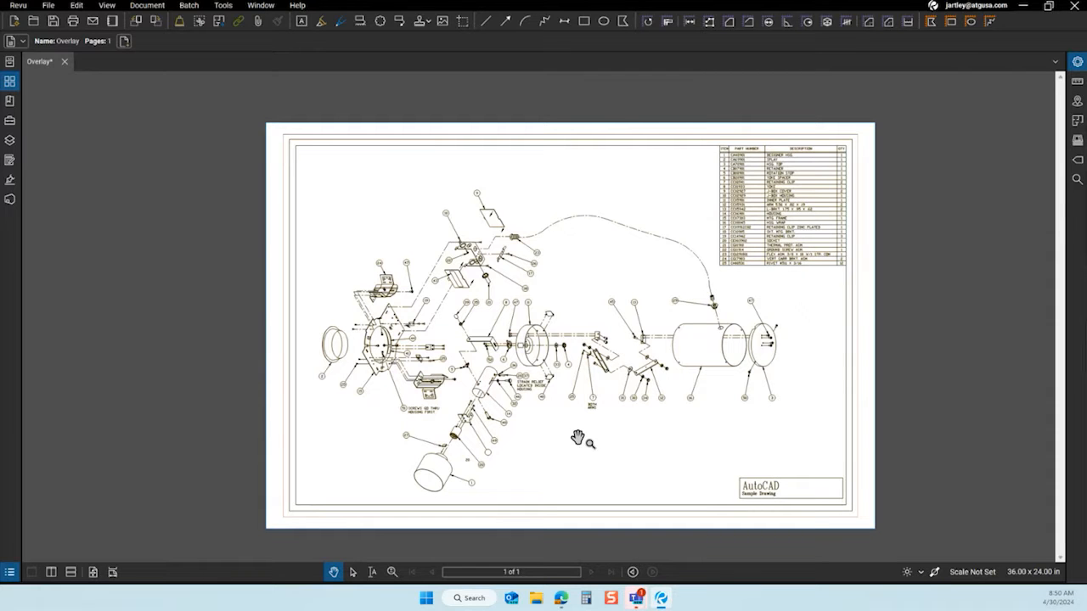
pyautogui.scroll(5, 751, 323)
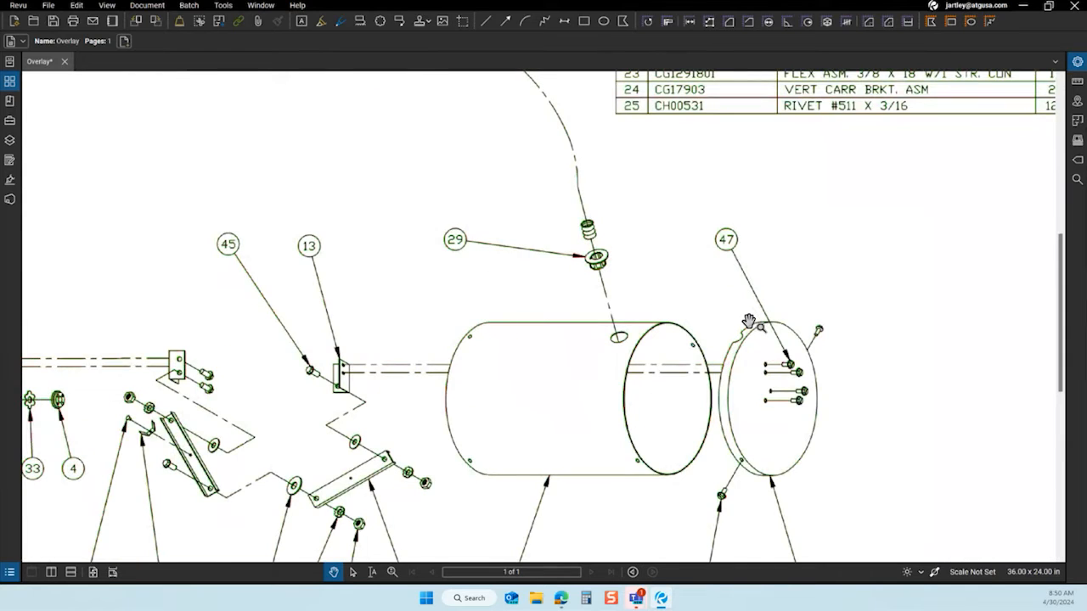
pyautogui.scroll(2, 812, 432)
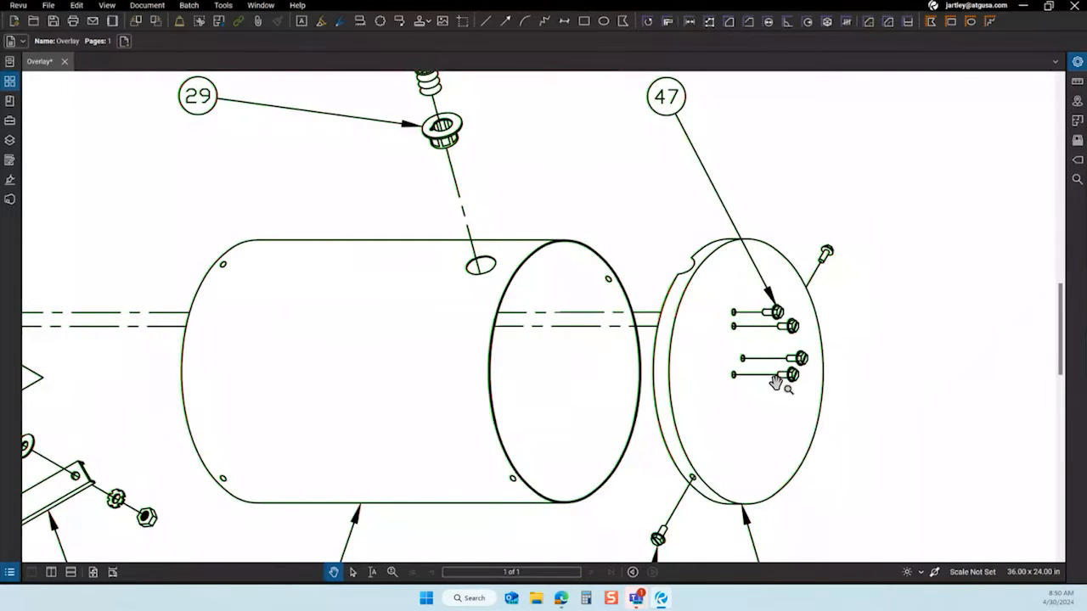
pyautogui.scroll(-7, 775, 382)
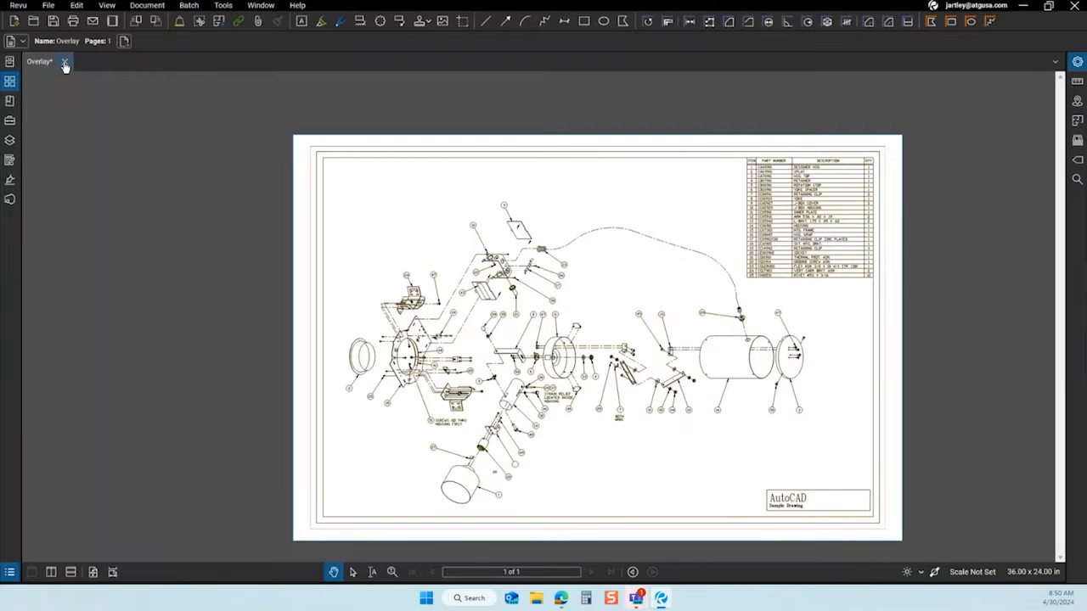
# Close the Model2 and Model3 overlay without saving and start a new page overlay
pyautogui.click(65, 66)
pyautogui.click(615, 352)
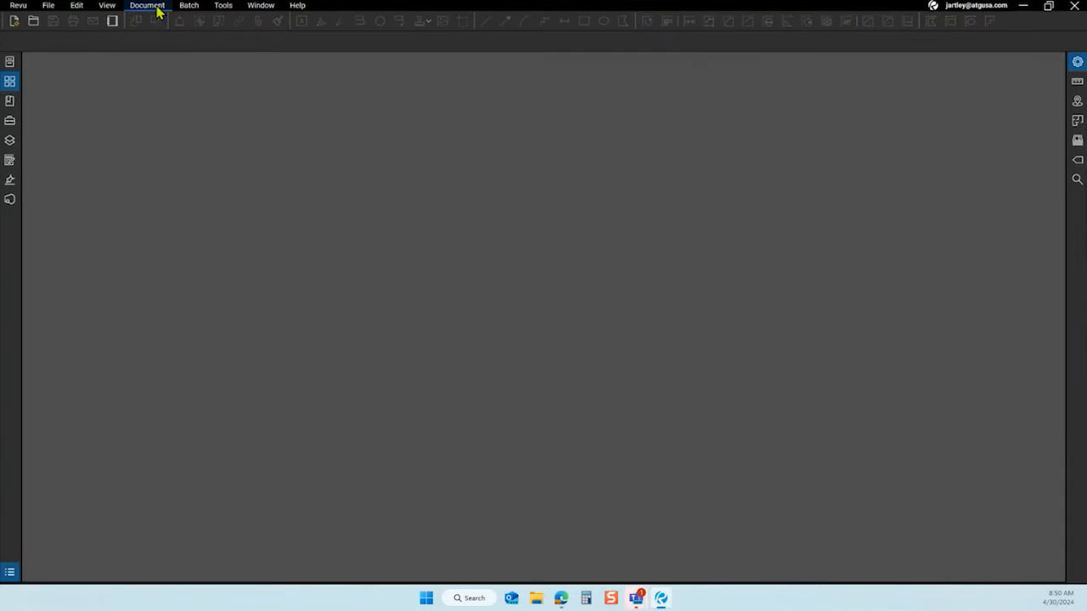
pyautogui.click(157, 10)
pyautogui.click(199, 225)
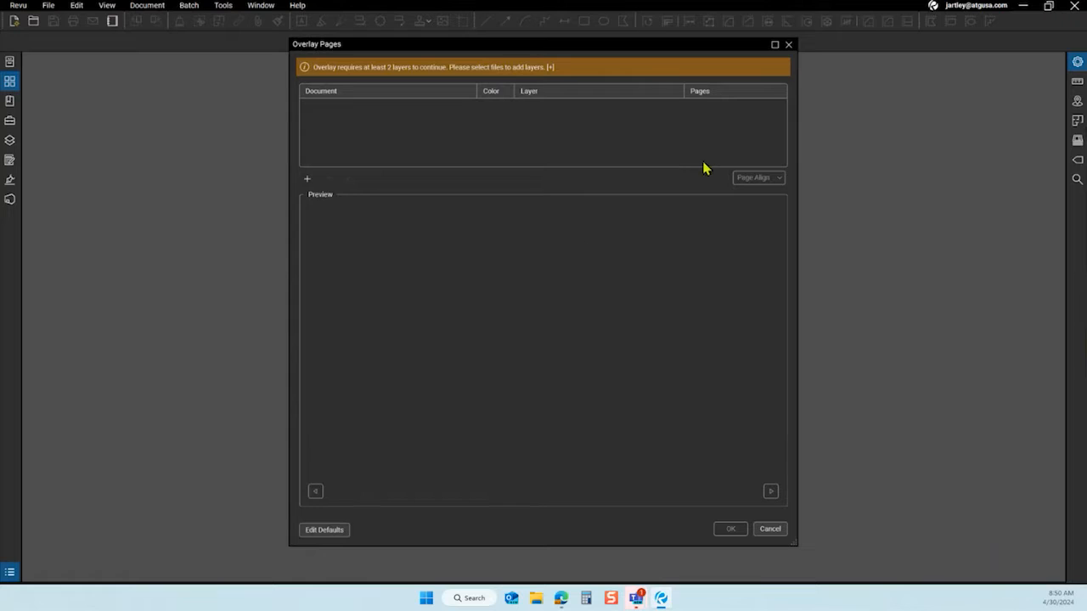
# Add Assembly Sample-Model1.pdf and Assembly Sample-Model3.pdf from the Desktop together as the overlay layers
pyautogui.click(309, 180)
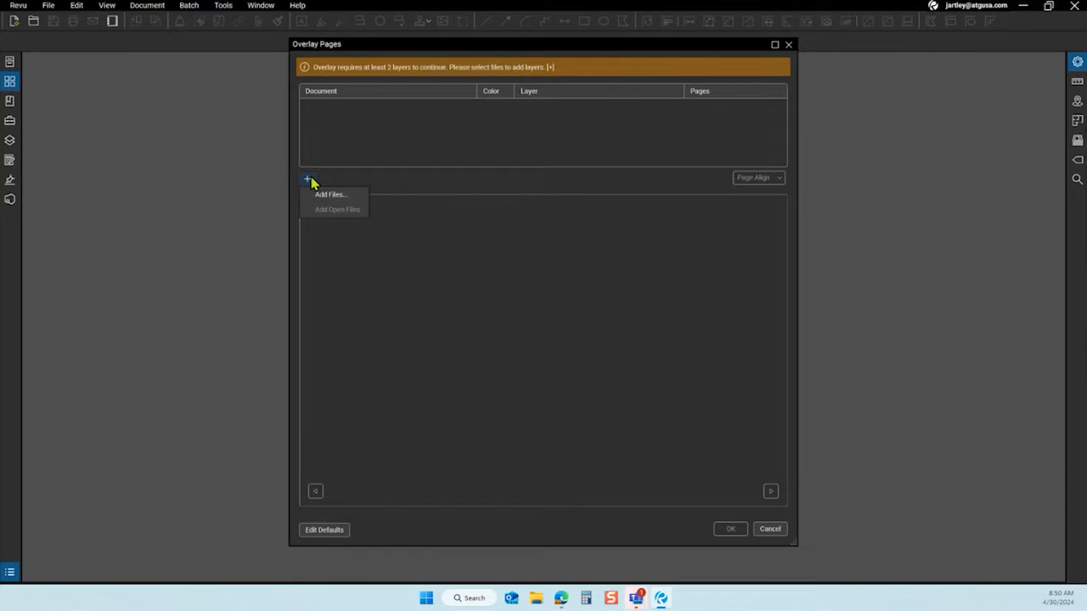
pyautogui.click(326, 197)
pyautogui.click(167, 253)
pyautogui.keyDown('shift'); pyautogui.click(178, 287); pyautogui.keyUp('shift')
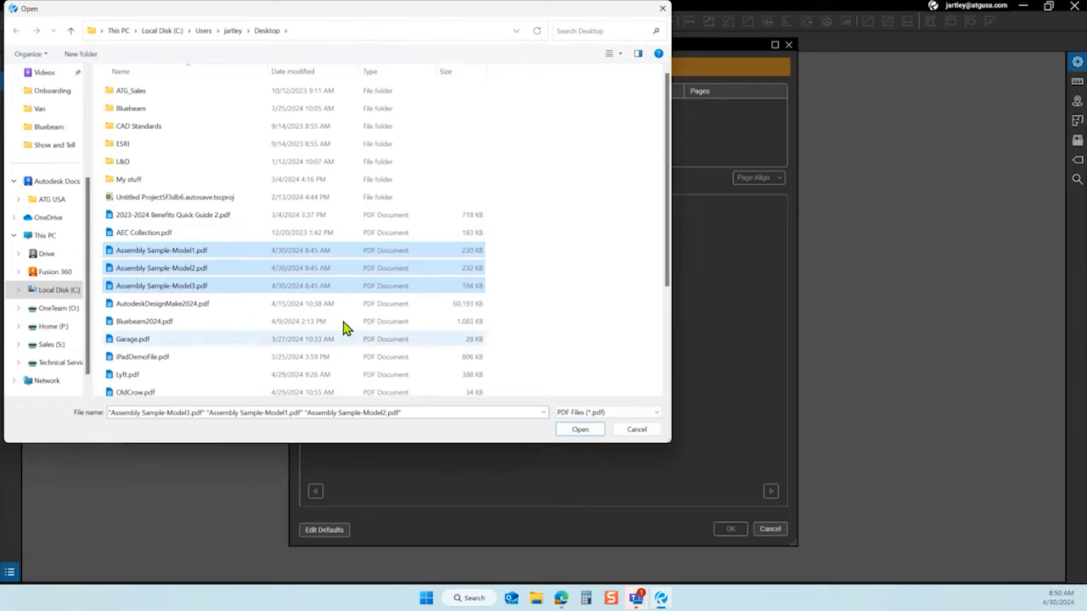
pyautogui.keyDown('ctrl'); pyautogui.click(200, 272); pyautogui.keyUp('ctrl')
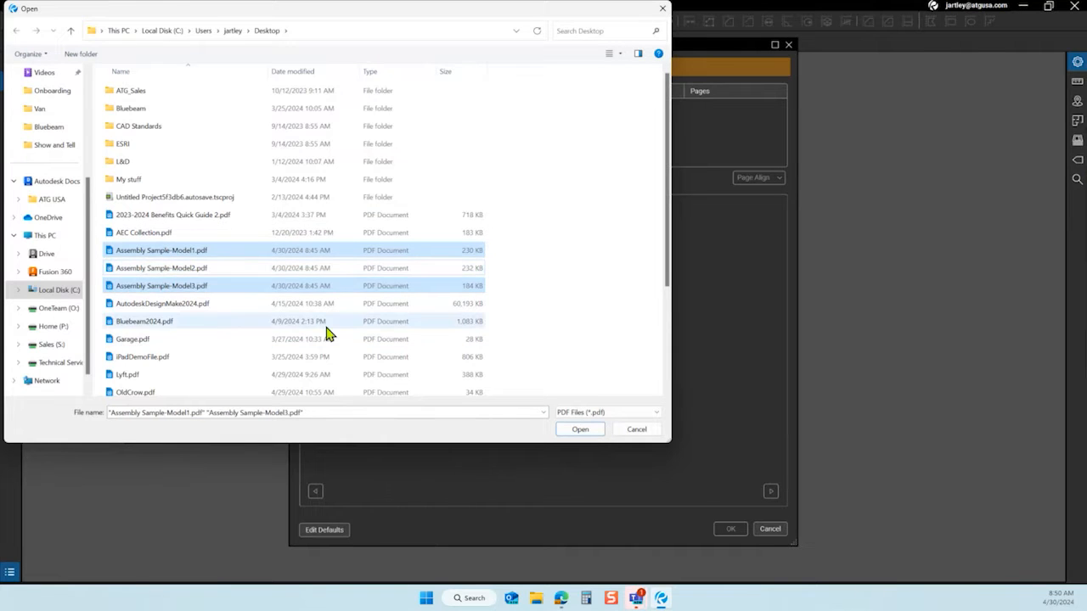
pyautogui.click(586, 431)
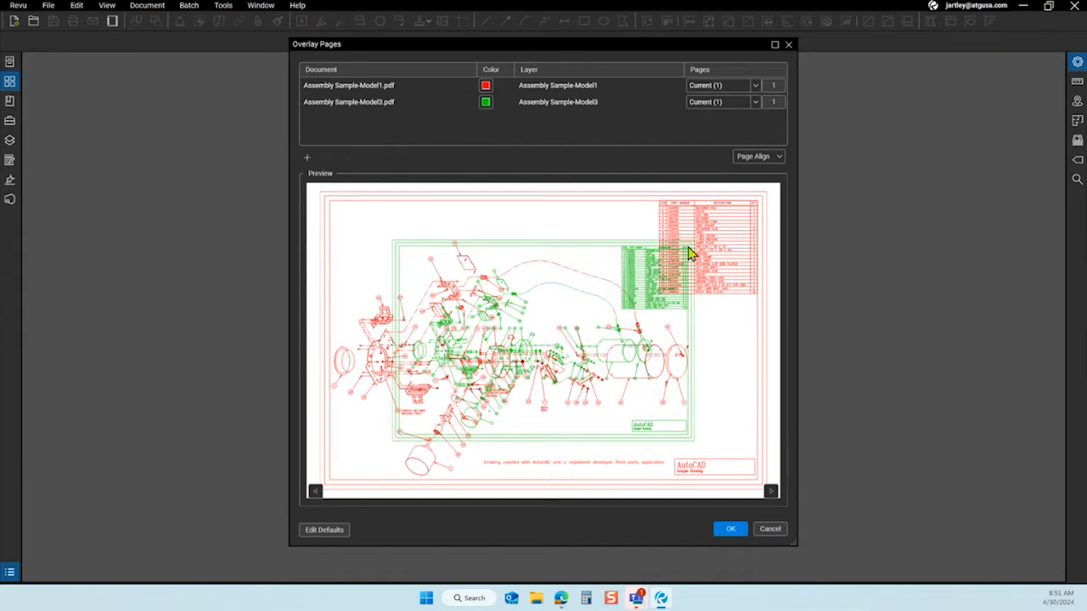
# Set the alignment of the Model1 and Model3 layers to Auto Align and generate the overlay
pyautogui.click(755, 159)
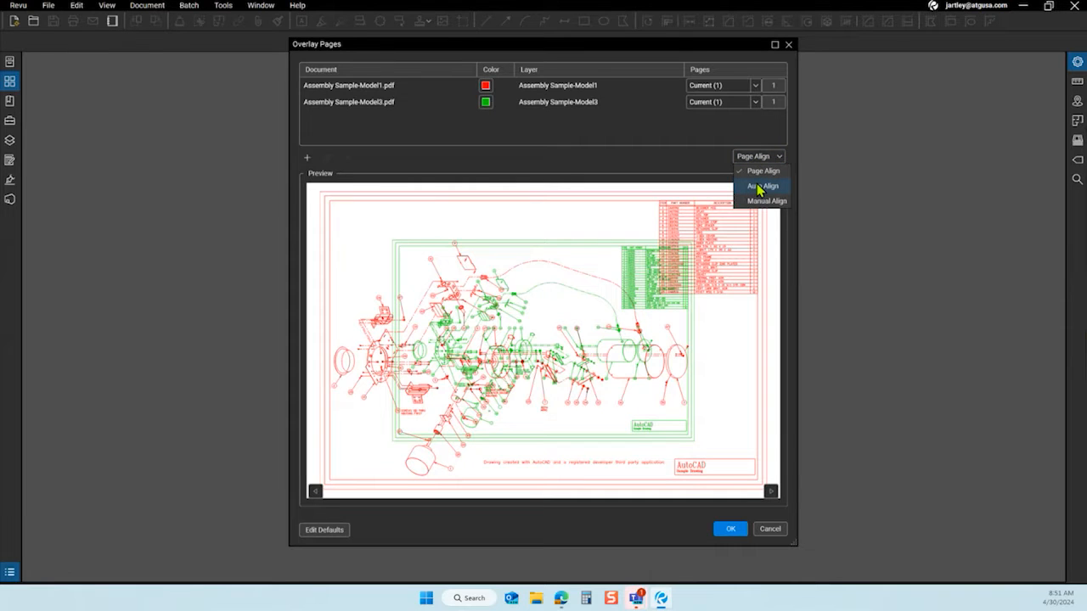
pyautogui.click(761, 187)
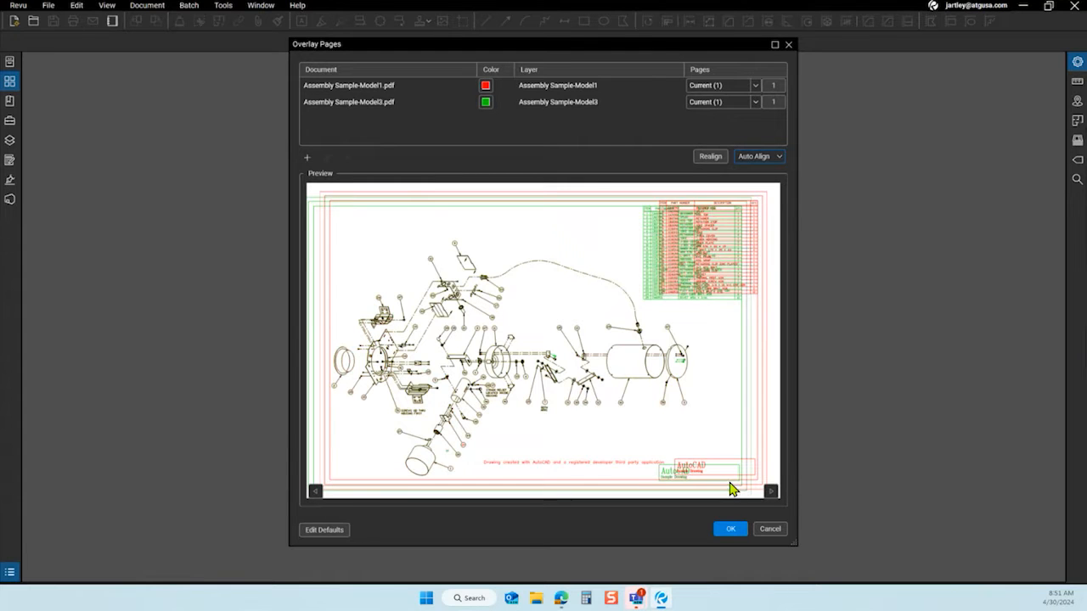
pyautogui.click(734, 531)
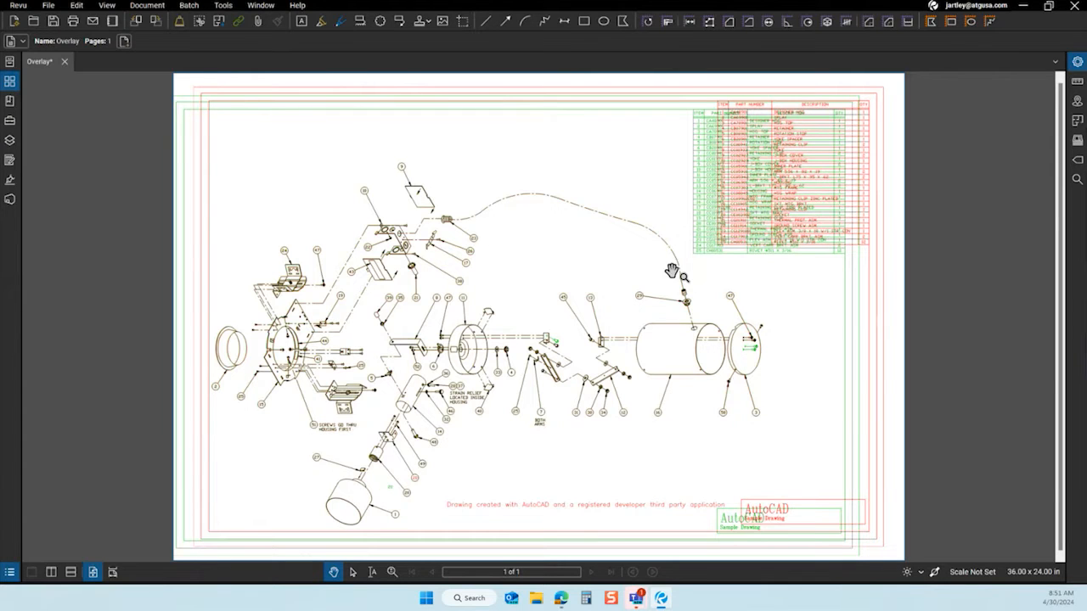
# Examine the overlay for differences at the small bracket and its bolts above callout 7, and at the arm's lower hole
pyautogui.scroll(3, 552, 331)
pyautogui.scroll(6, 532, 327)
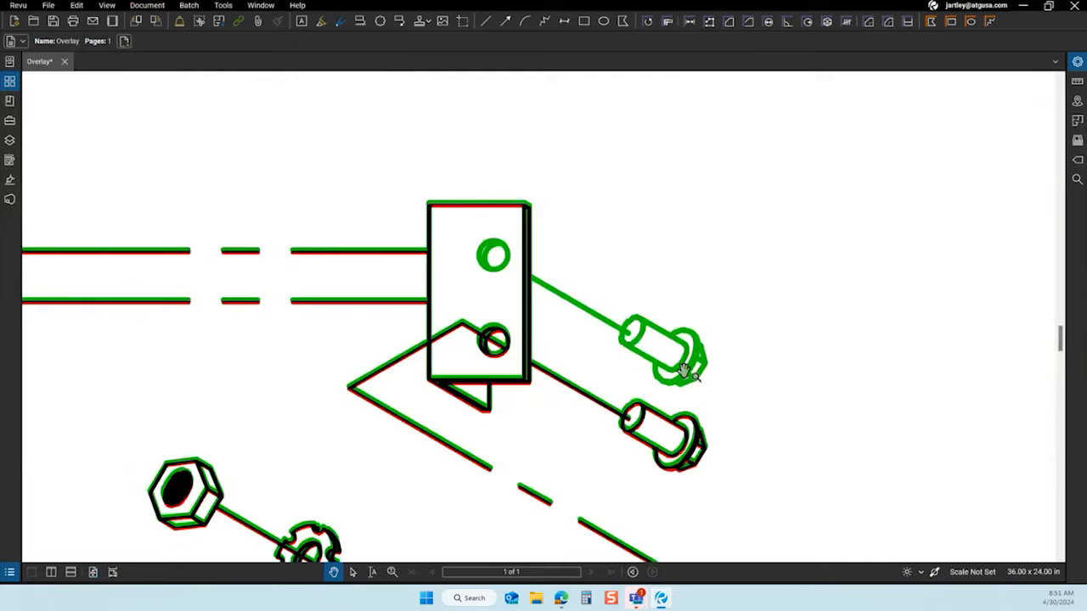
pyautogui.scroll(2, 348, 413)
pyautogui.scroll(-7, 361, 414)
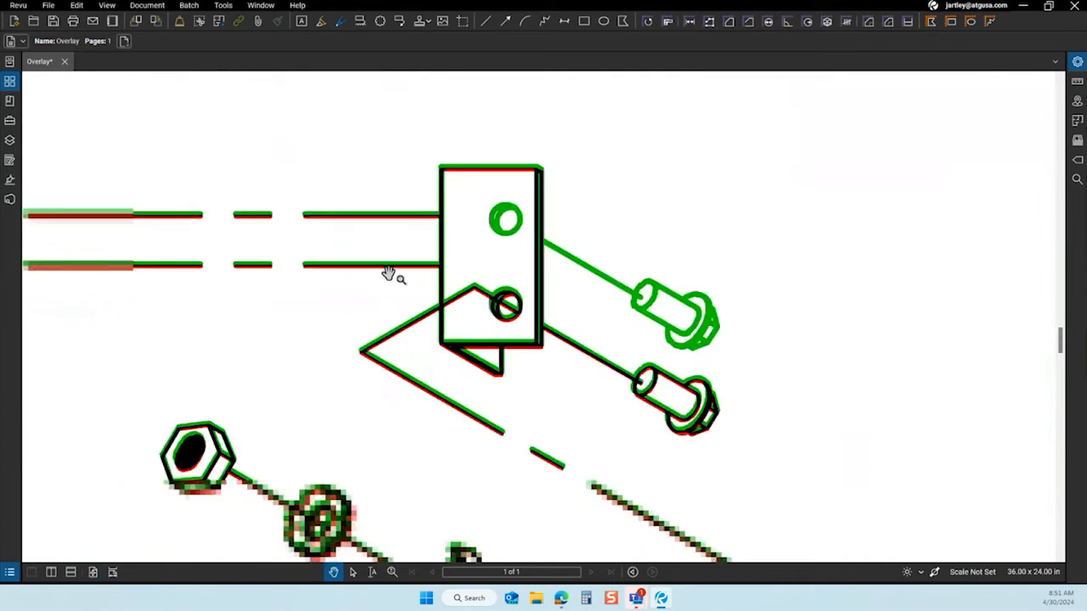
pyautogui.scroll(5, 472, 400)
pyautogui.scroll(3, 465, 383)
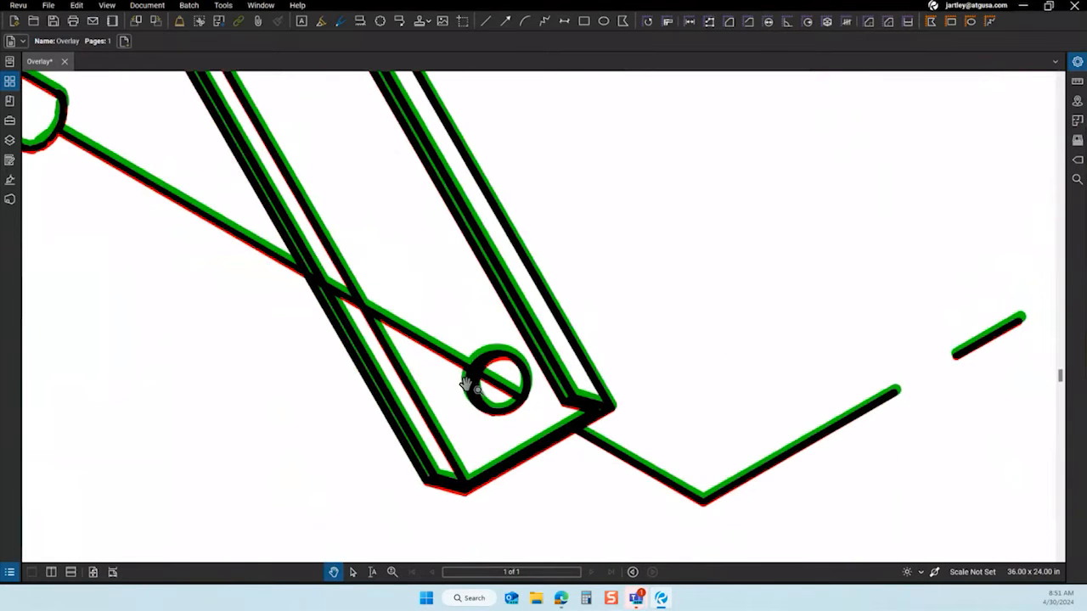
pyautogui.scroll(-3, 502, 434)
pyautogui.scroll(-6, 502, 433)
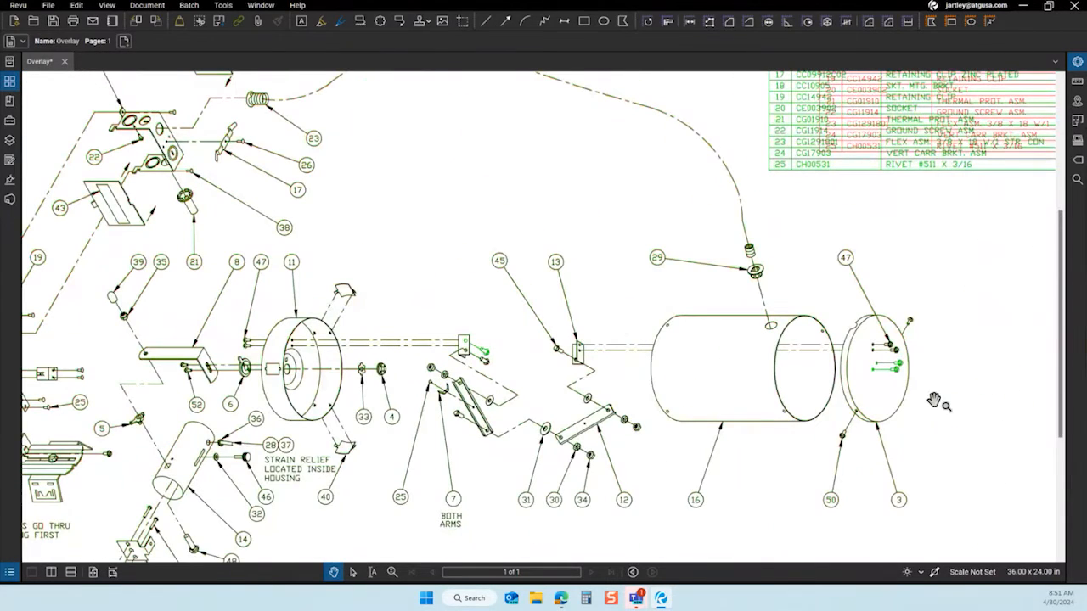
pyautogui.scroll(-4, 726, 216)
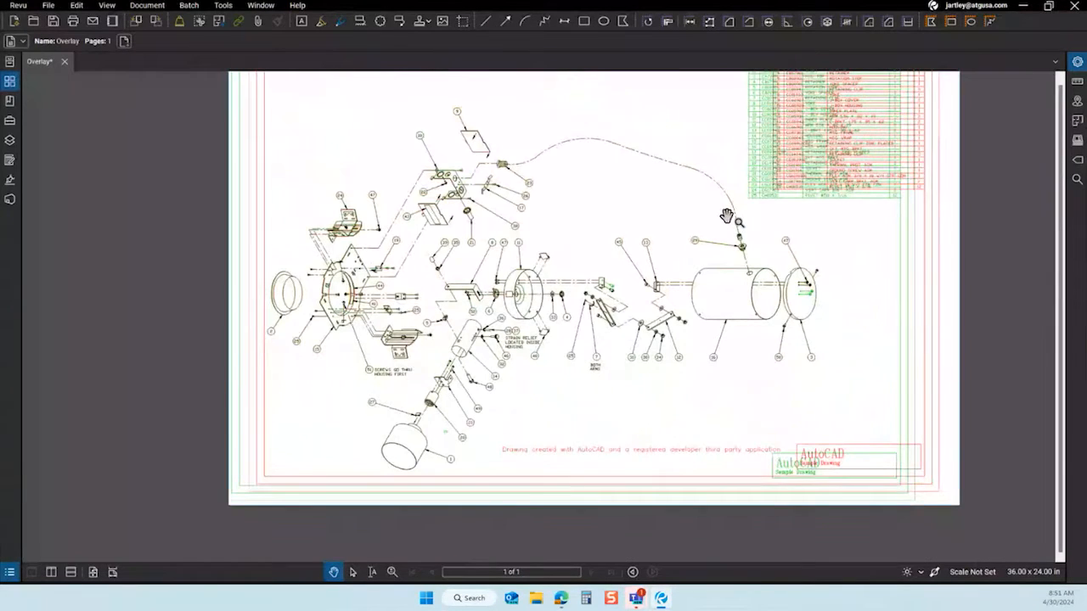
# Check how closely the Model1 and Model3 layers line up across the whole assembly, title block and parts list
pyautogui.scroll(3, 509, 293)
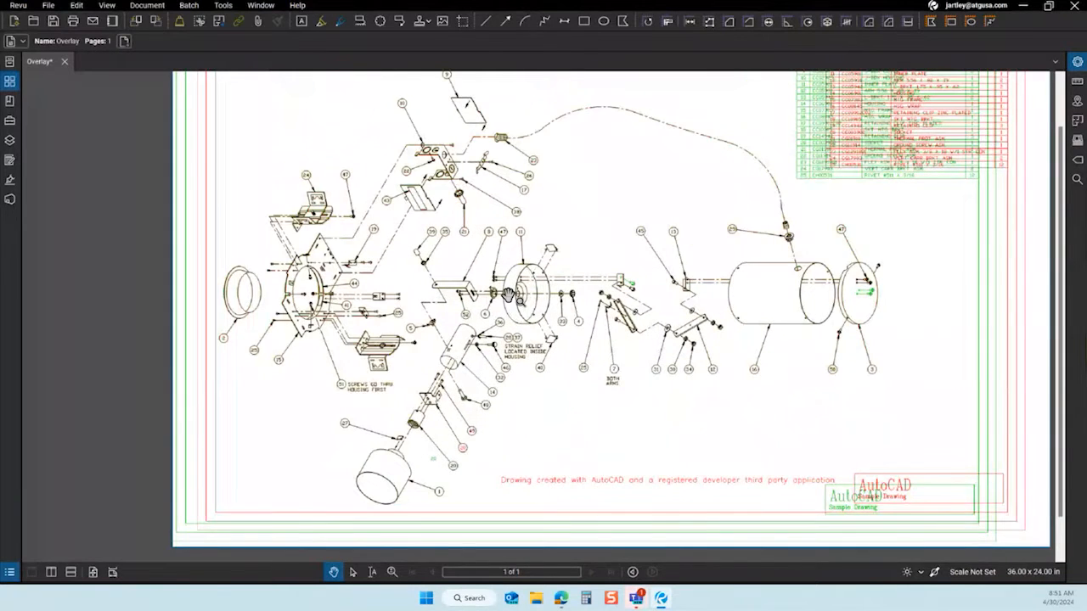
pyautogui.scroll(-3, 544, 402)
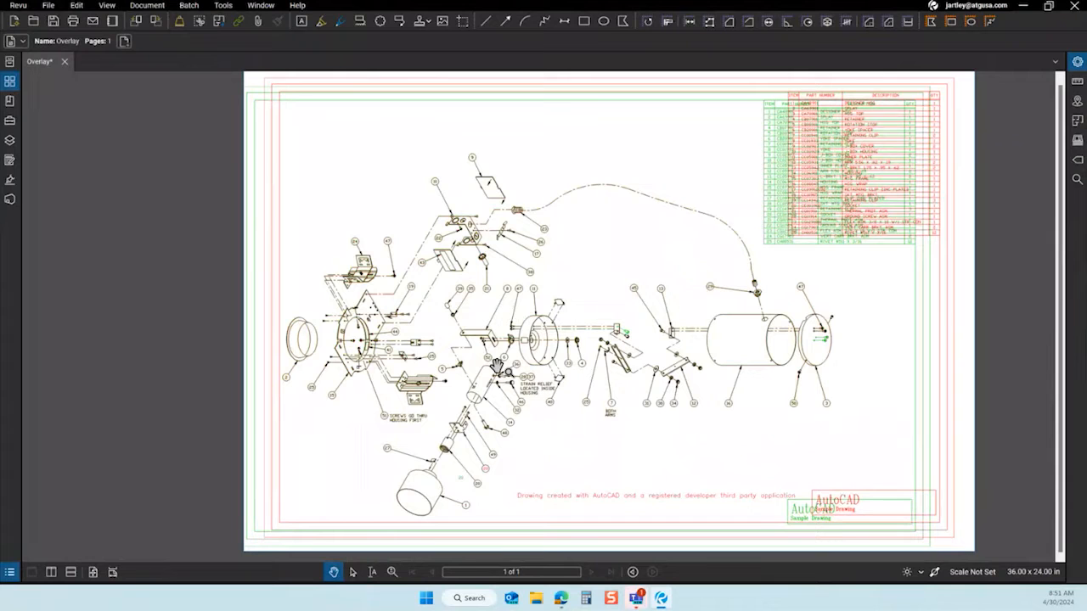
pyautogui.scroll(9, 476, 208)
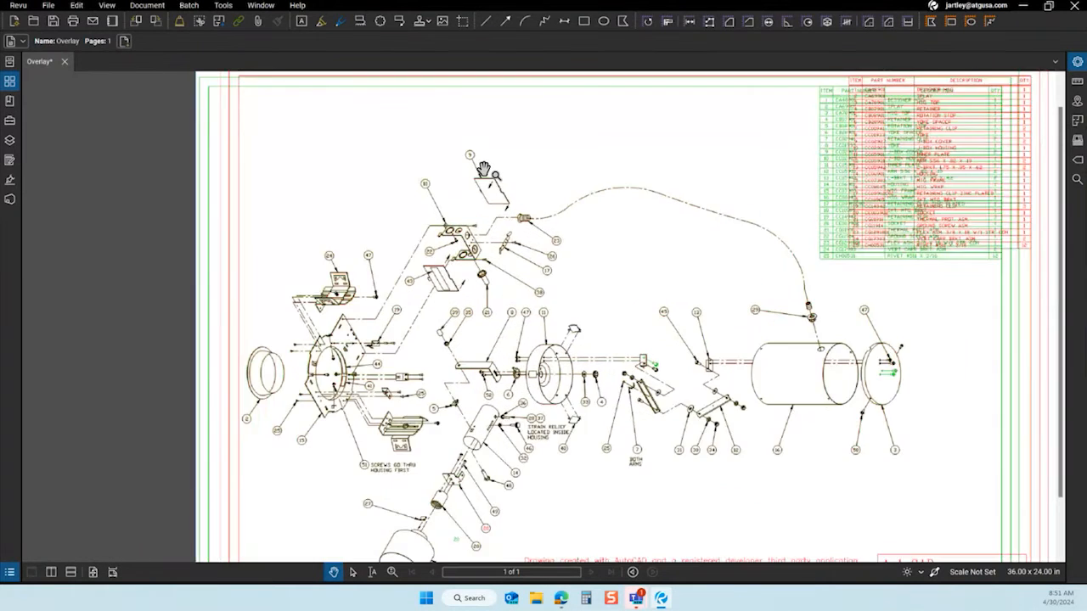
pyautogui.scroll(2, 499, 186)
pyautogui.scroll(-6, 498, 187)
pyautogui.scroll(-3, 521, 211)
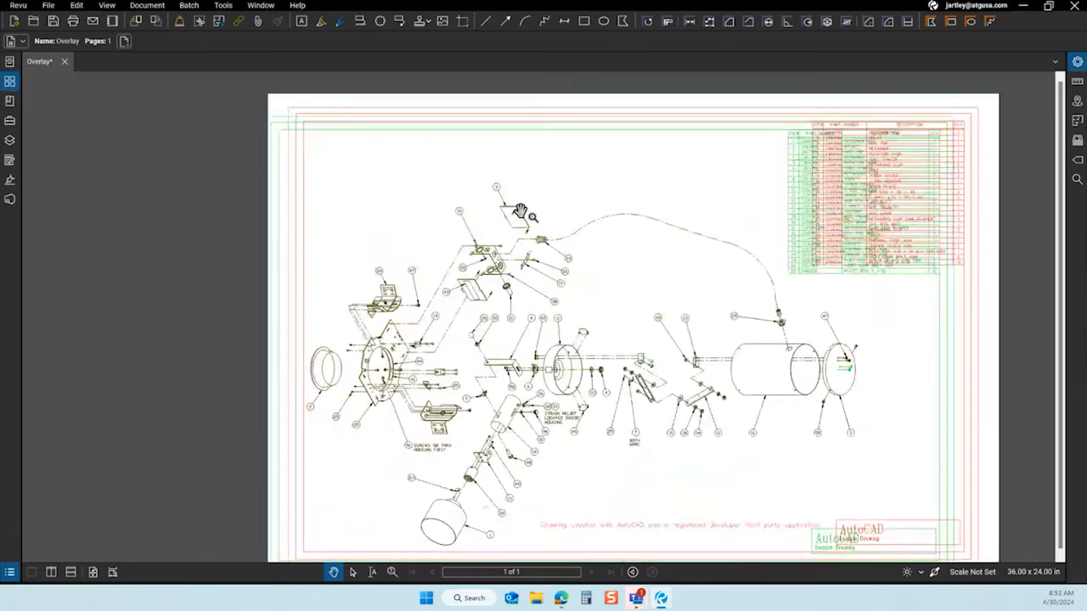
pyautogui.scroll(-2, 520, 214)
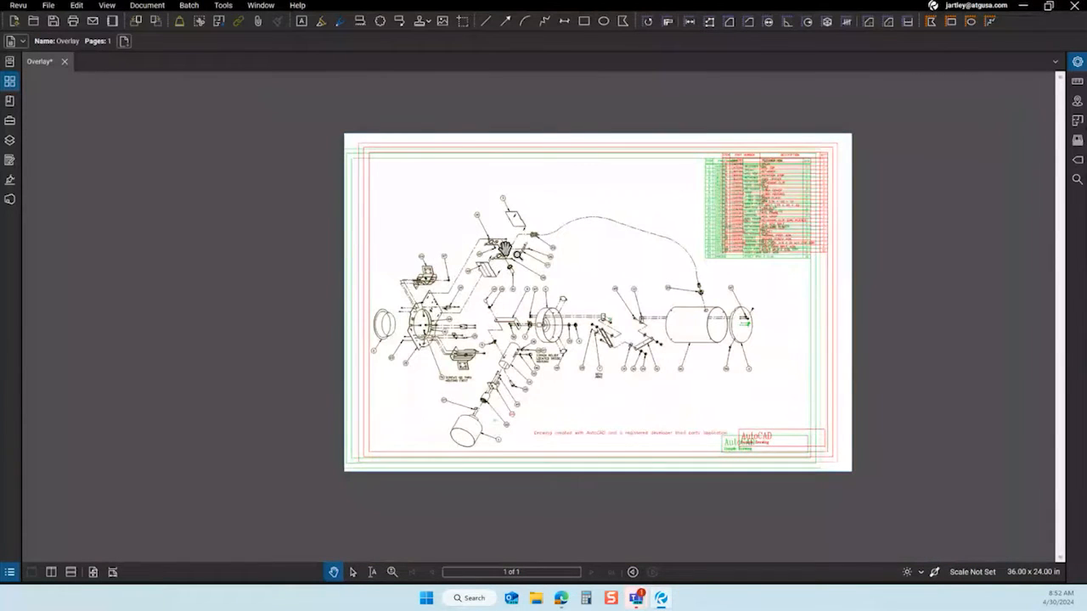
pyautogui.scroll(3, 626, 300)
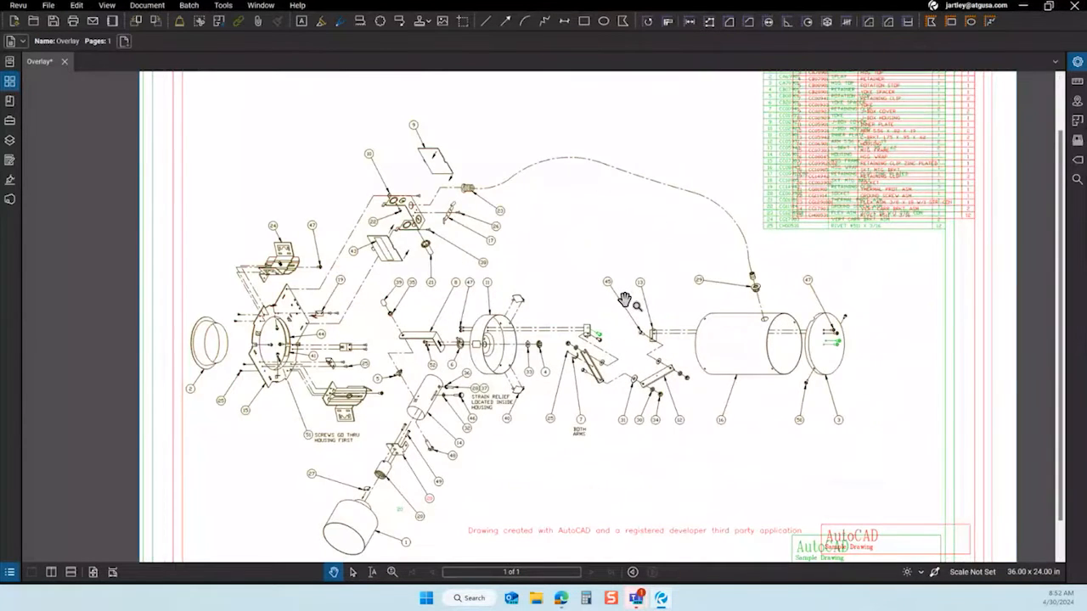
pyautogui.scroll(-2, 624, 300)
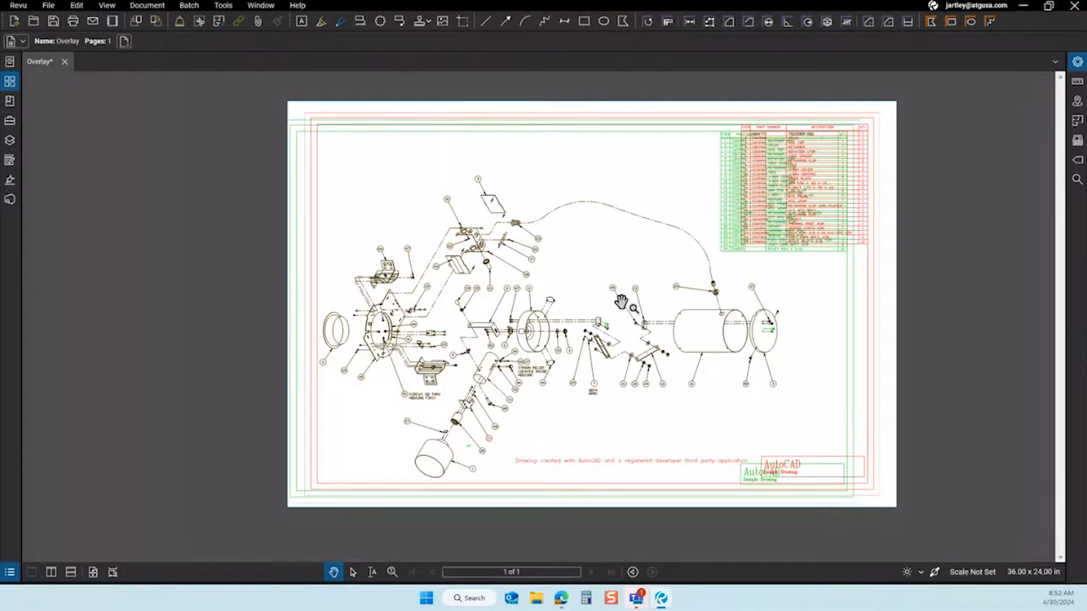
# Close the auto-aligned Model1 and Model3 overlay without saving and start another page overlay
pyautogui.click(64, 61)
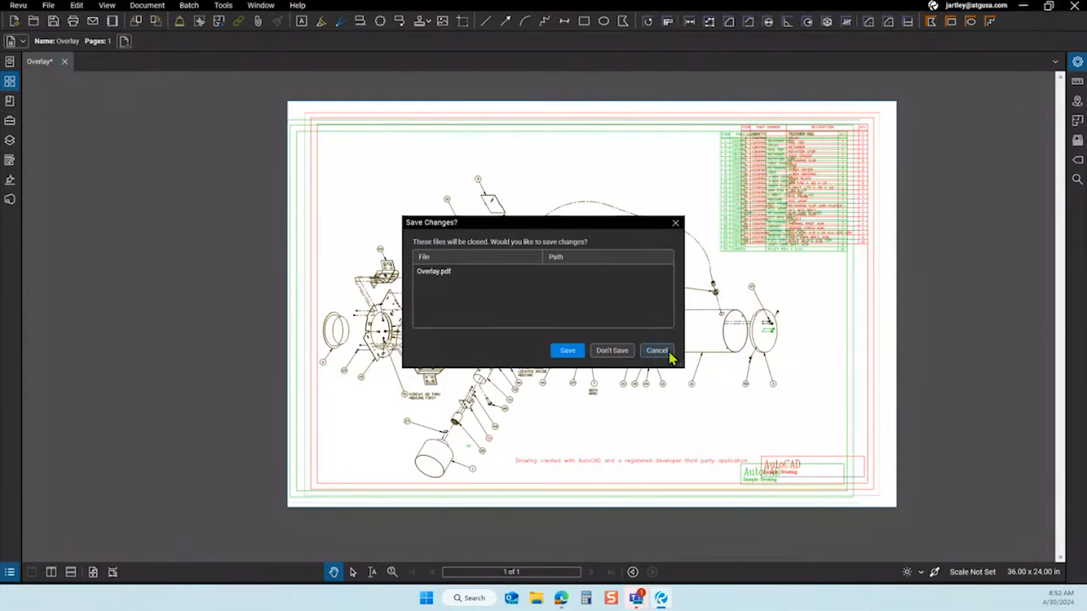
pyautogui.click(605, 351)
pyautogui.click(146, 5)
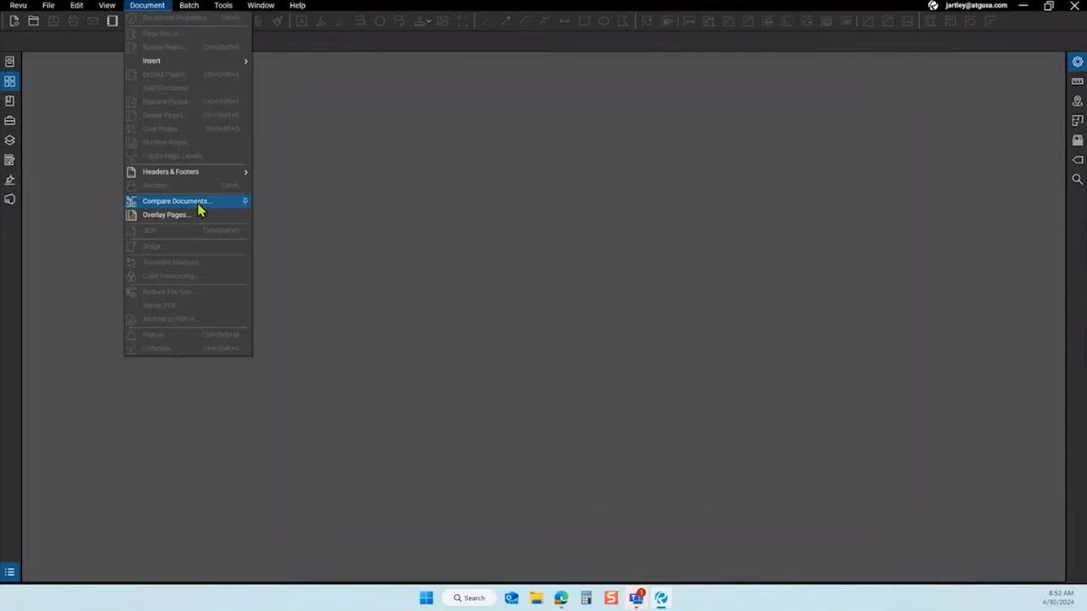
pyautogui.click(193, 215)
# Add Assembly Sample-Model1.pdf and Assembly Sample-Model3.pdf as layers and choose Manual Align for their alignment
pyautogui.click(307, 180)
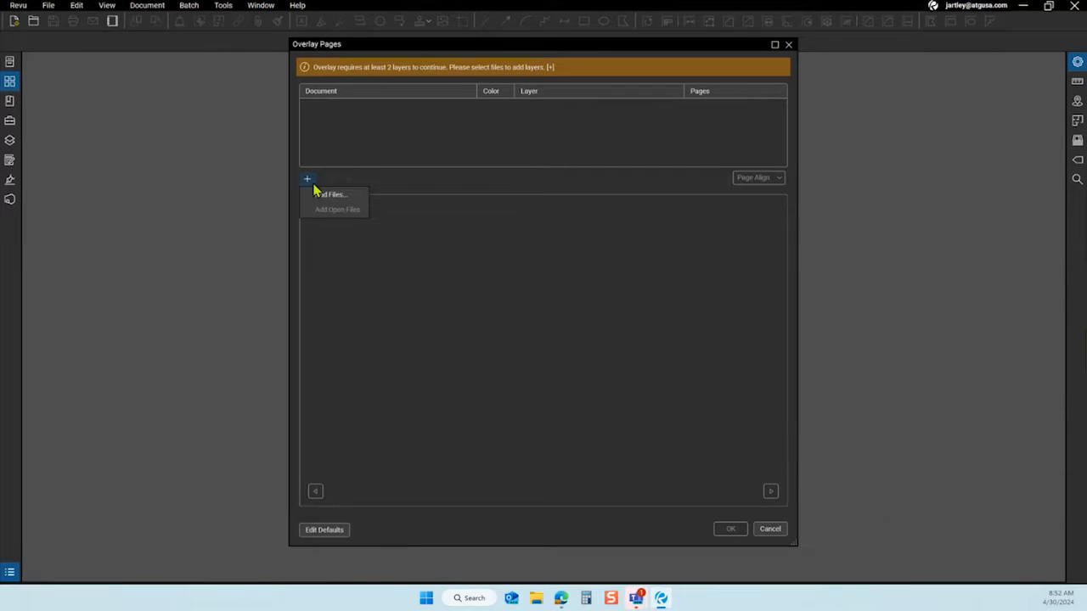
pyautogui.click(327, 195)
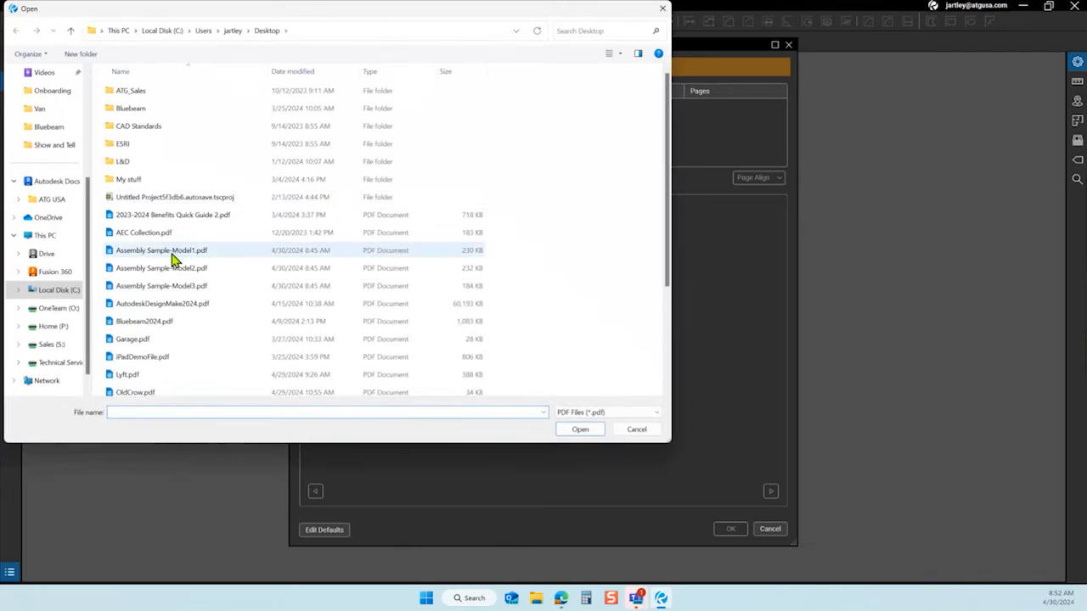
pyautogui.click(173, 255)
pyautogui.keyDown('ctrl'); pyautogui.click(177, 289); pyautogui.keyUp('ctrl')
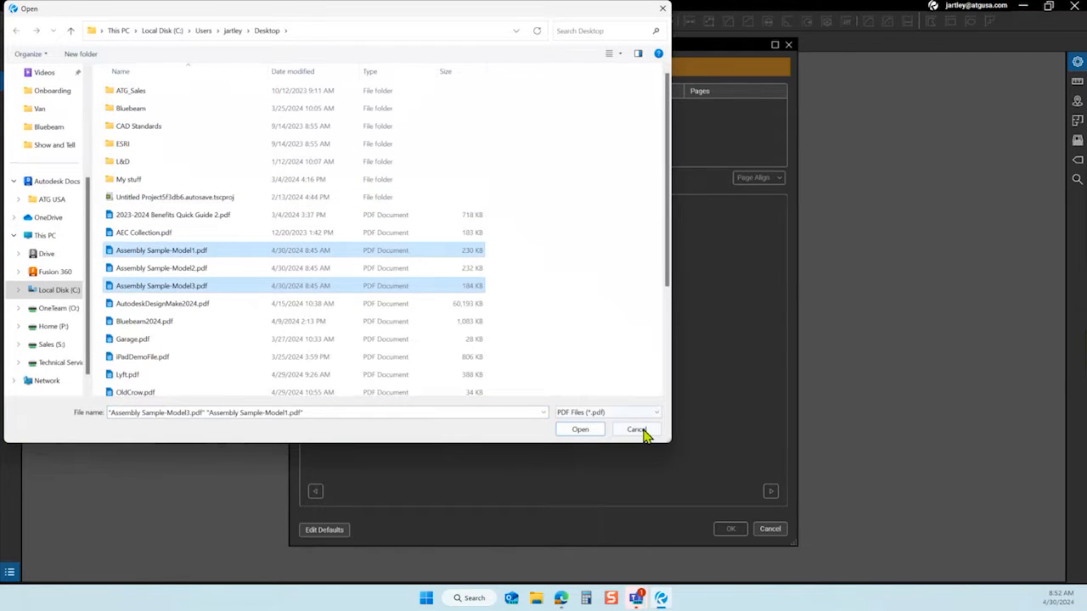
pyautogui.click(597, 430)
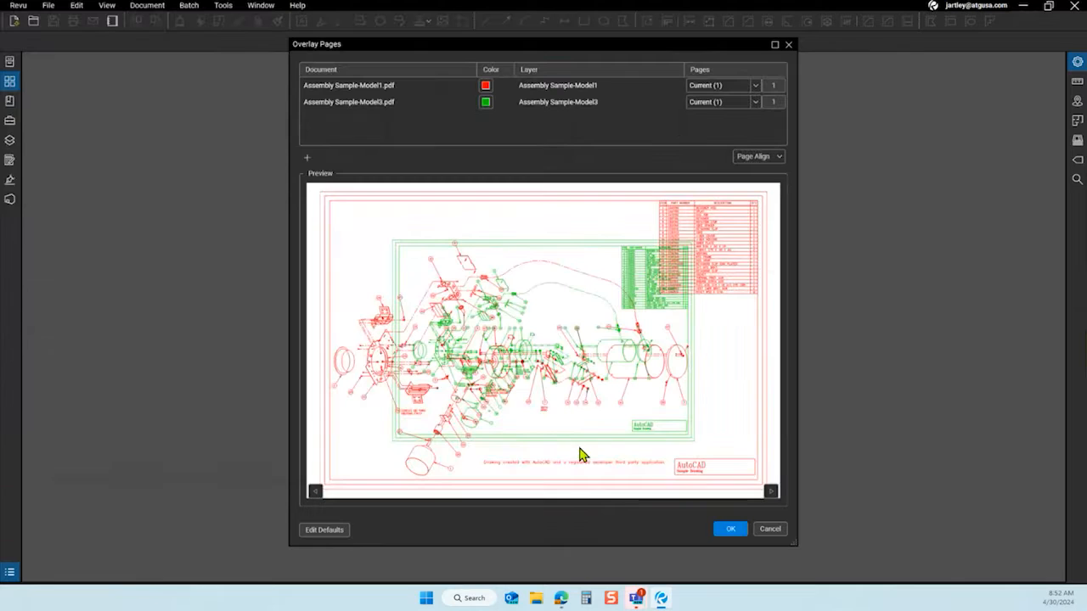
pyautogui.click(753, 159)
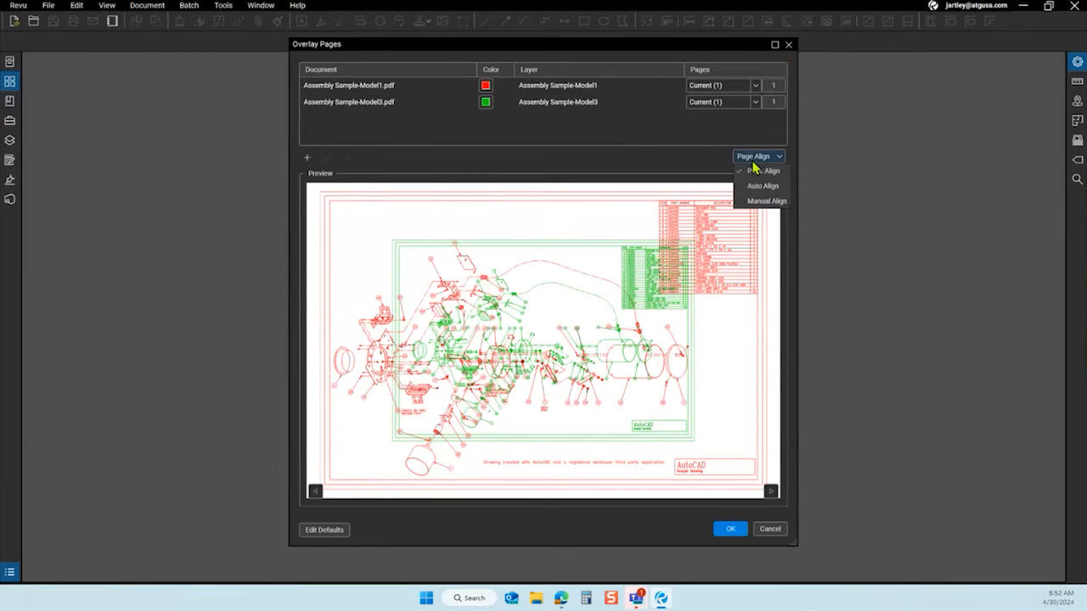
pyautogui.click(763, 202)
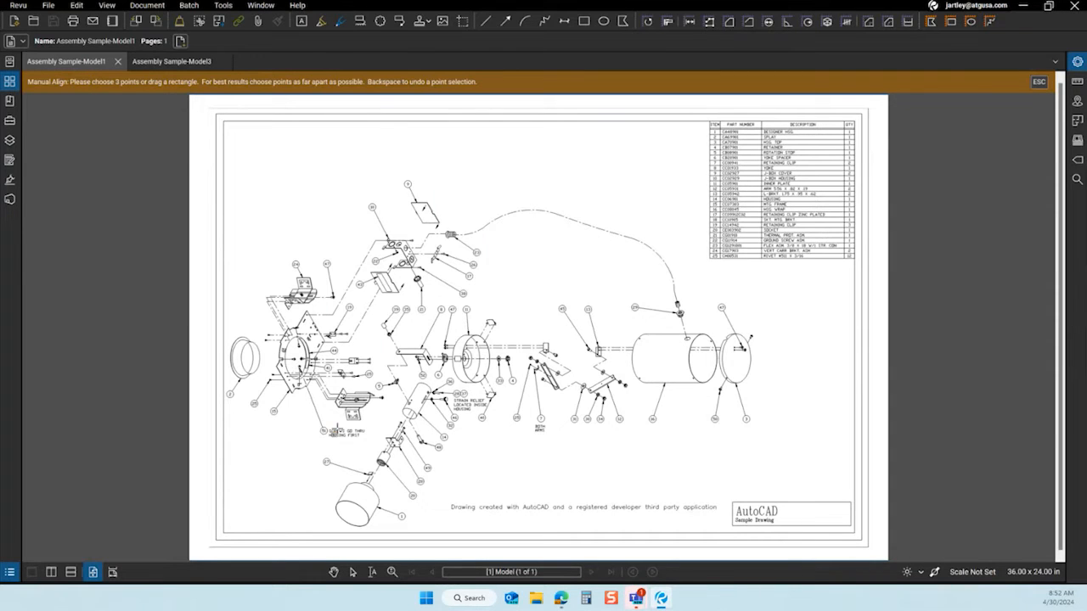
# Turn off line weights and place Model1's first alignment point on the lower-left corner of the bracket above the "SCREWS GO THRU HOUSING FIRST" note
pyautogui.scroll(8, 335, 430)
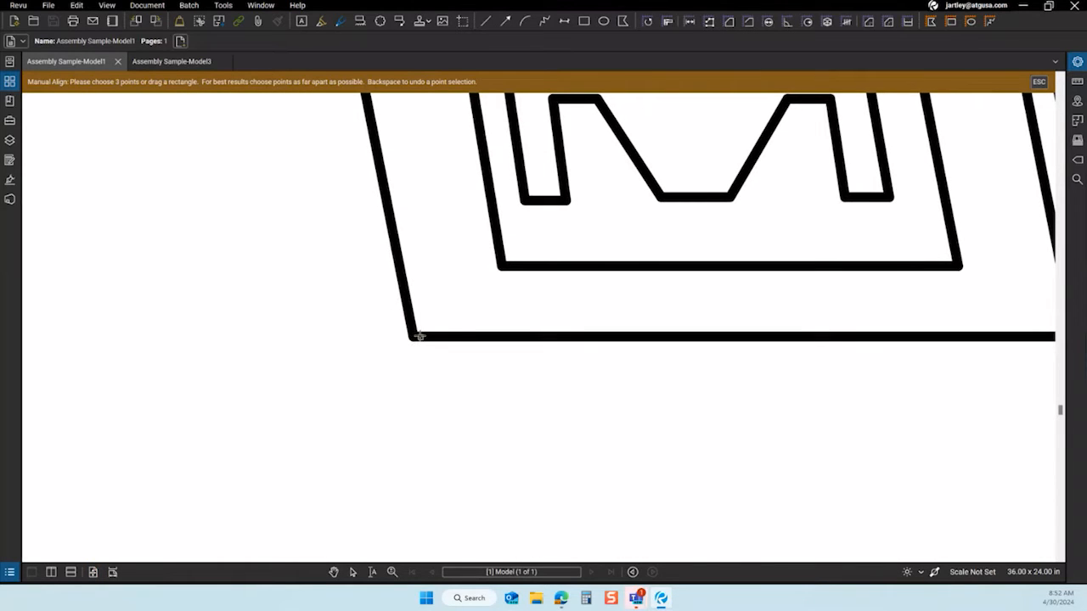
pyautogui.scroll(3, 413, 335)
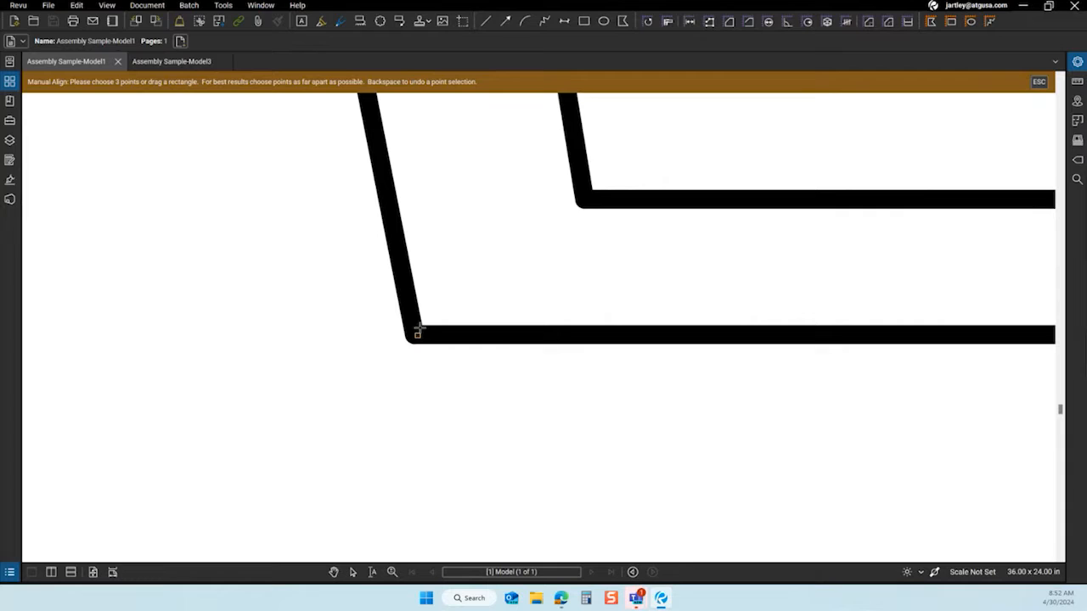
pyautogui.click(934, 573)
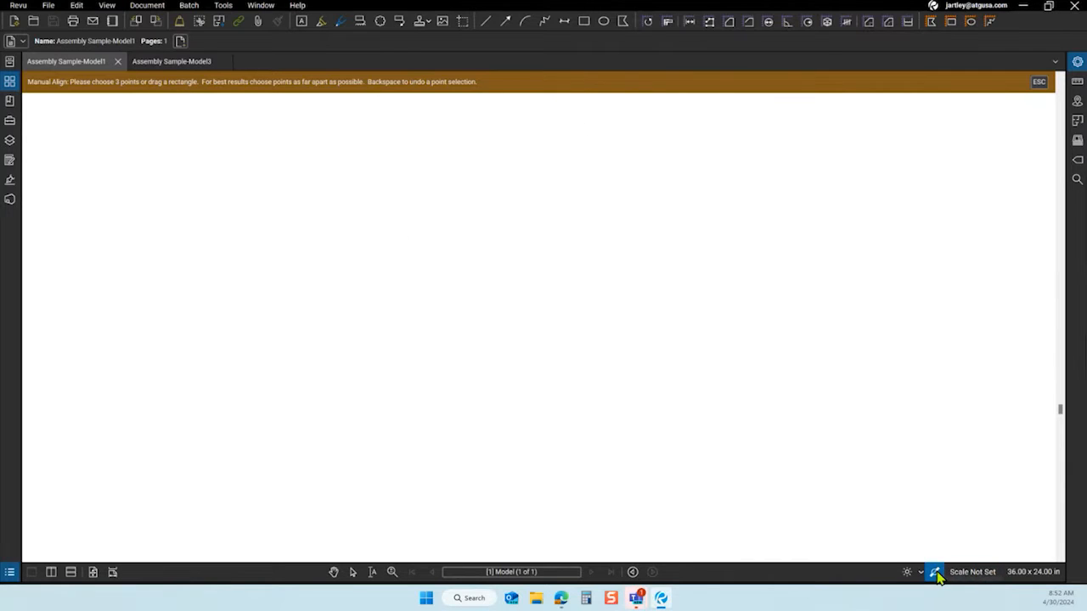
pyautogui.click(415, 334)
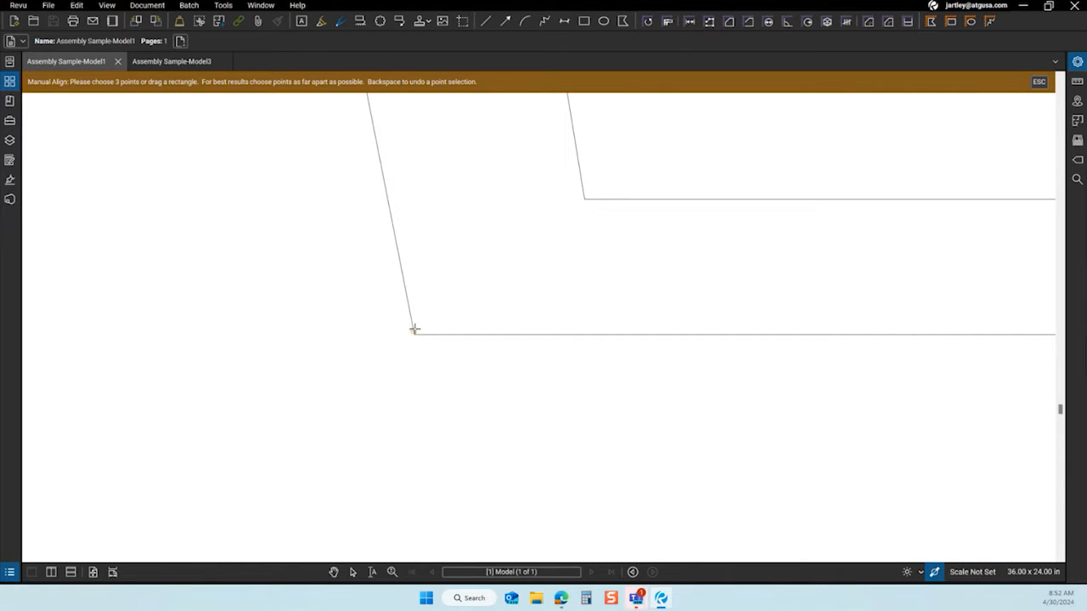
# Place Model1's second alignment point on the upper-left corner of the cover plate at callout 9
pyautogui.scroll(-8, 337, 481)
pyautogui.scroll(-1, 374, 501)
pyautogui.scroll(4, 401, 165)
pyautogui.scroll(-3, 391, 373)
pyautogui.scroll(10, 497, 148)
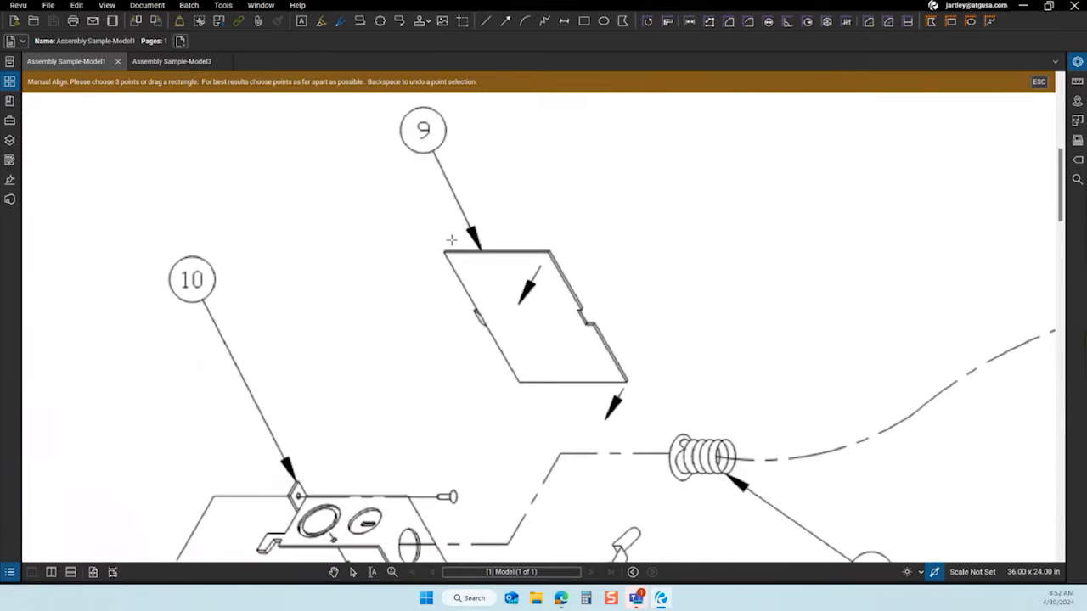
pyautogui.click(465, 298)
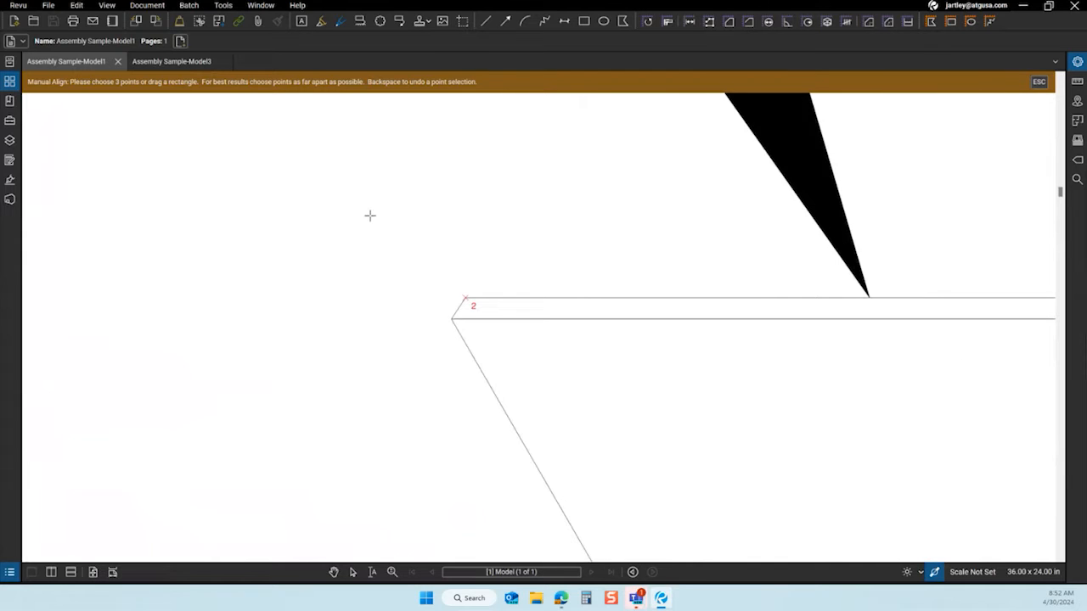
# Place Model1's third alignment point on the corner of the dash-dot line between the small bracket and the washer left of the large cylinder
pyautogui.scroll(-10, 370, 216)
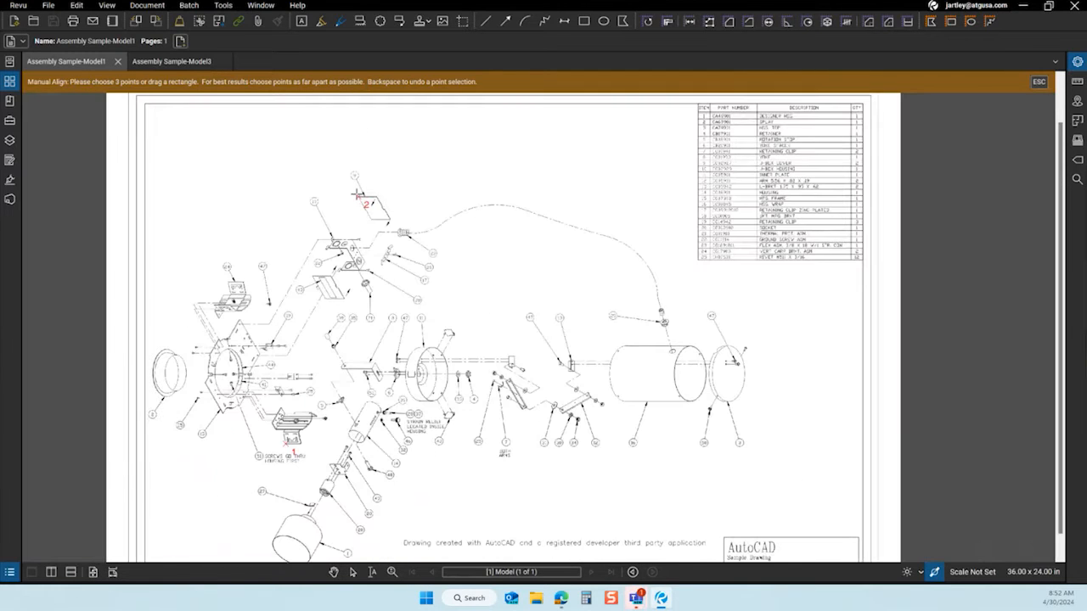
pyautogui.scroll(6, 752, 392)
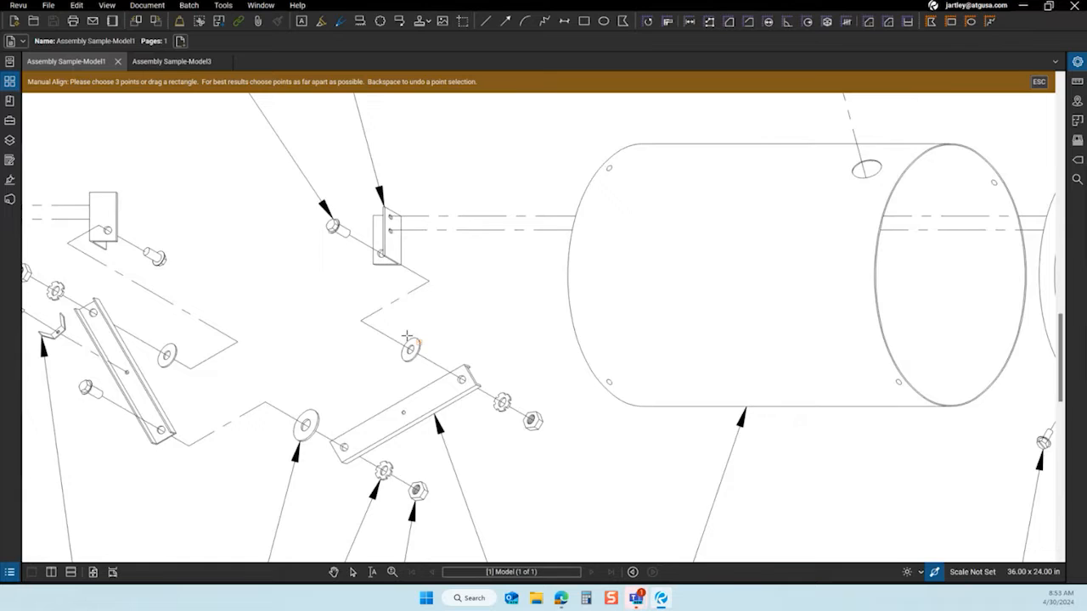
pyautogui.click(358, 320)
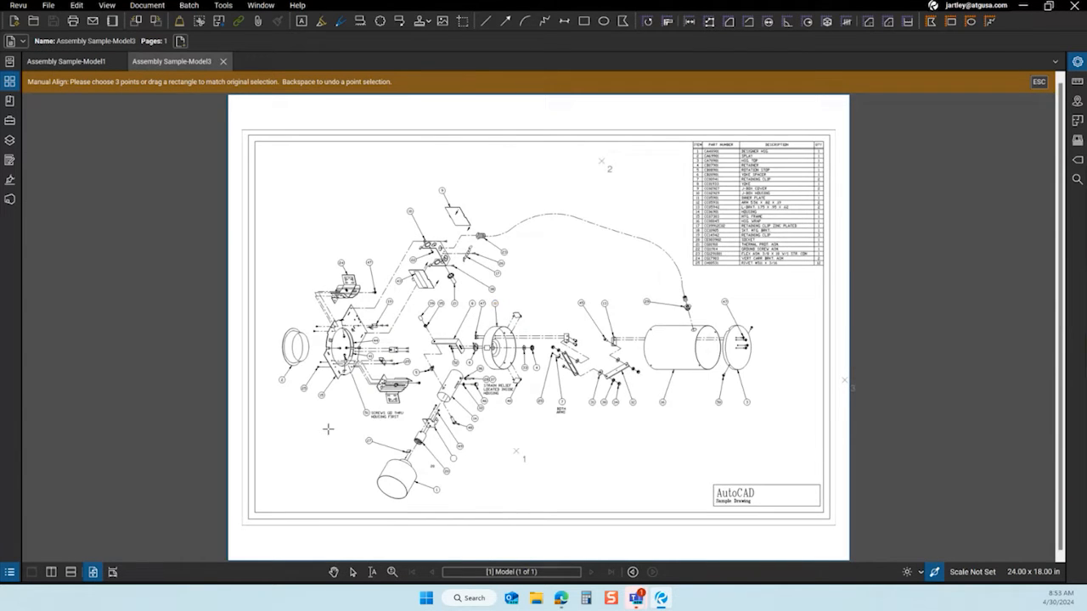
# Place Model3's first alignment point on the lower-left corner of the bracket above the "SCREWS GO THRU HOUSING FIRST" note
pyautogui.scroll(5, 328, 429)
pyautogui.scroll(5, 519, 355)
pyautogui.click(523, 348)
# Place Model3's second alignment point on the upper-left corner of the cover plate at callout 9
pyautogui.scroll(-5, 415, 463)
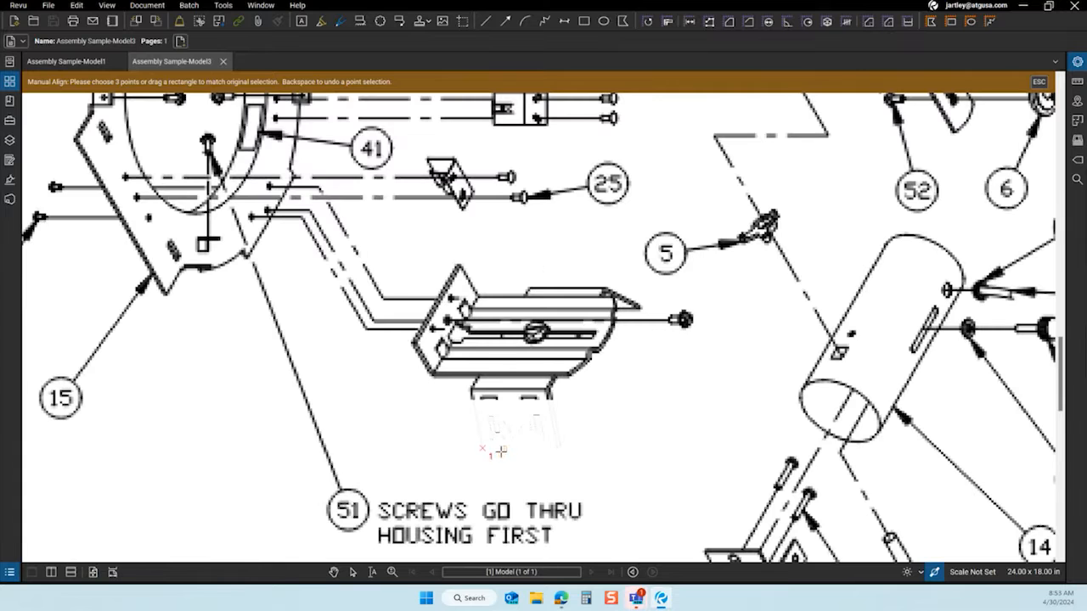
pyautogui.scroll(-3, 500, 452)
pyautogui.scroll(5, 487, 340)
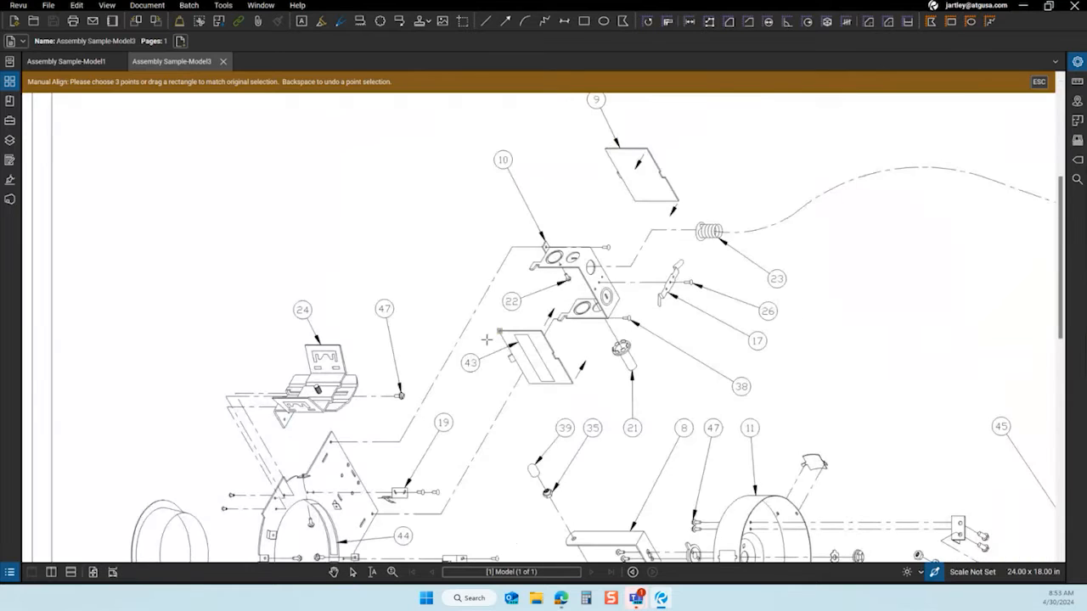
pyautogui.scroll(6, 585, 187)
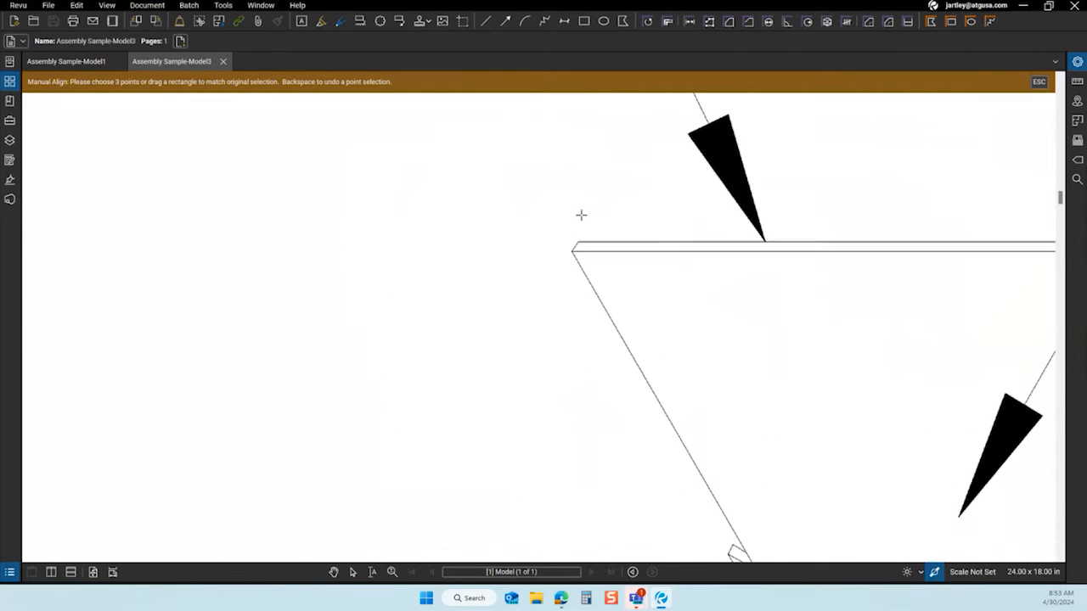
pyautogui.scroll(-2, 530, 287)
pyautogui.click(562, 258)
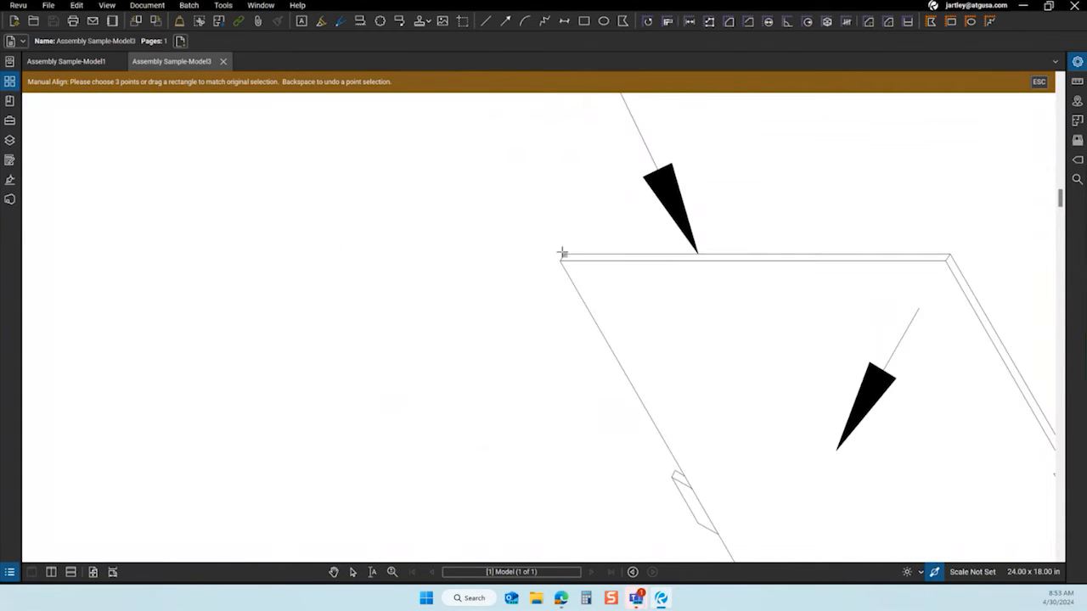
# Place Model3's third alignment point on the dash-dot line corner between callout 13's bracket and the washer, and generate the overlay
pyautogui.scroll(-4, 419, 174)
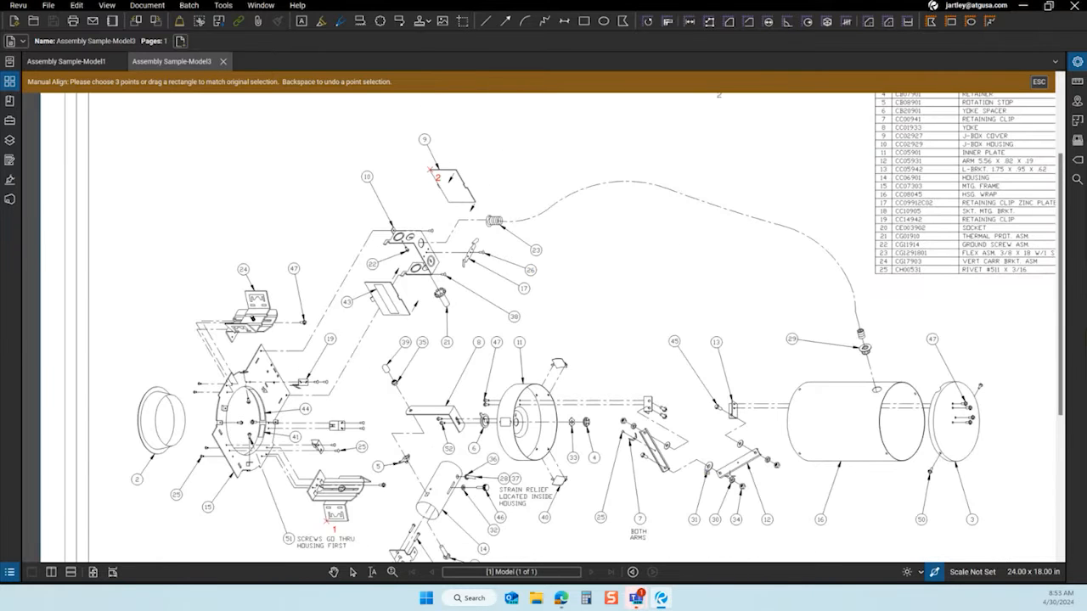
pyautogui.scroll(3, 778, 465)
pyautogui.scroll(2, 778, 465)
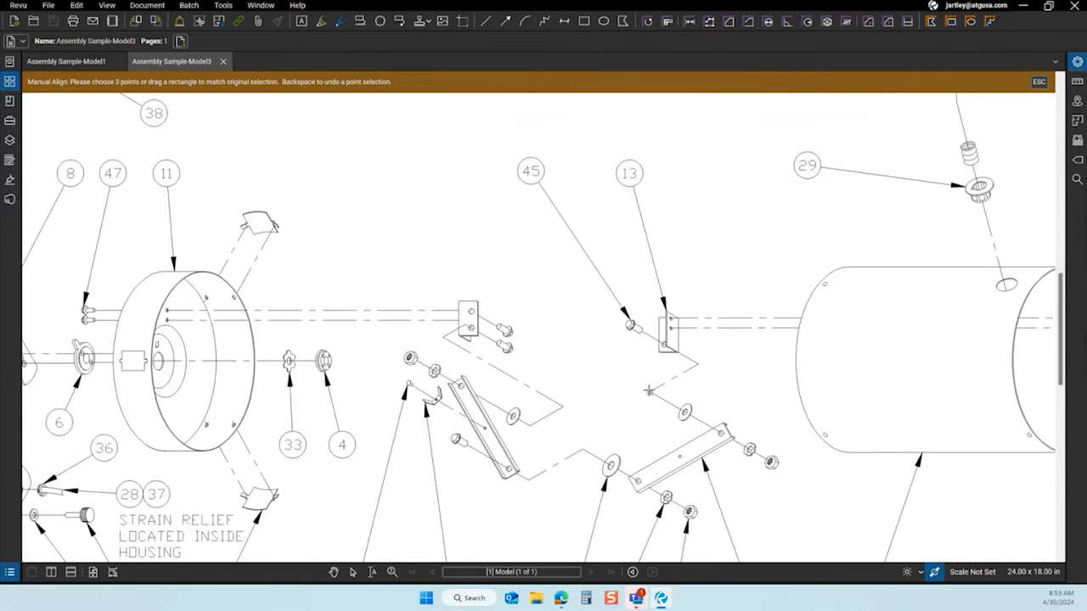
pyautogui.click(649, 391)
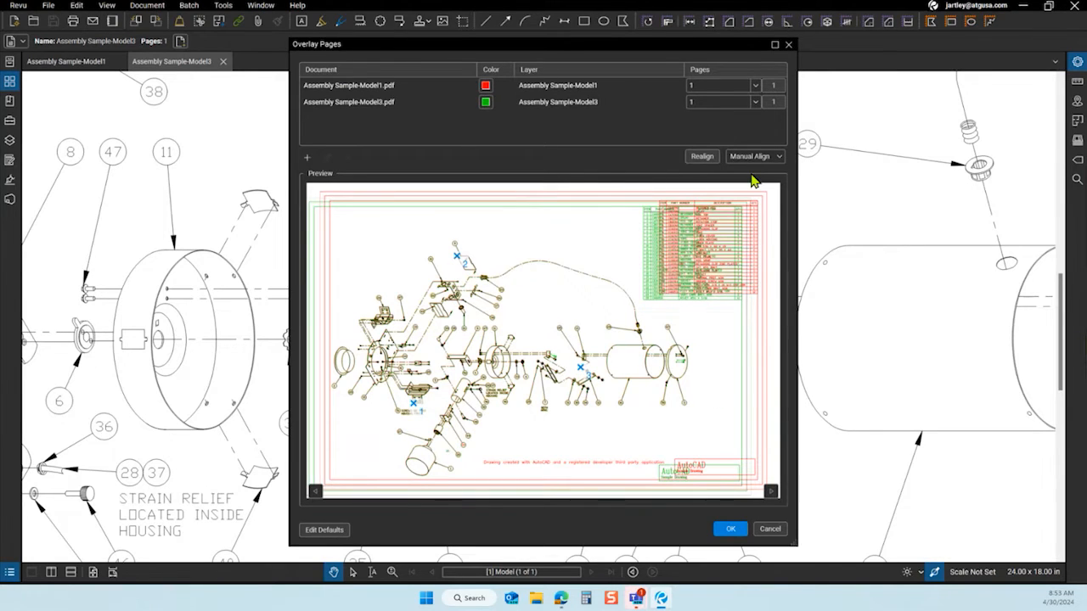
pyautogui.click(731, 530)
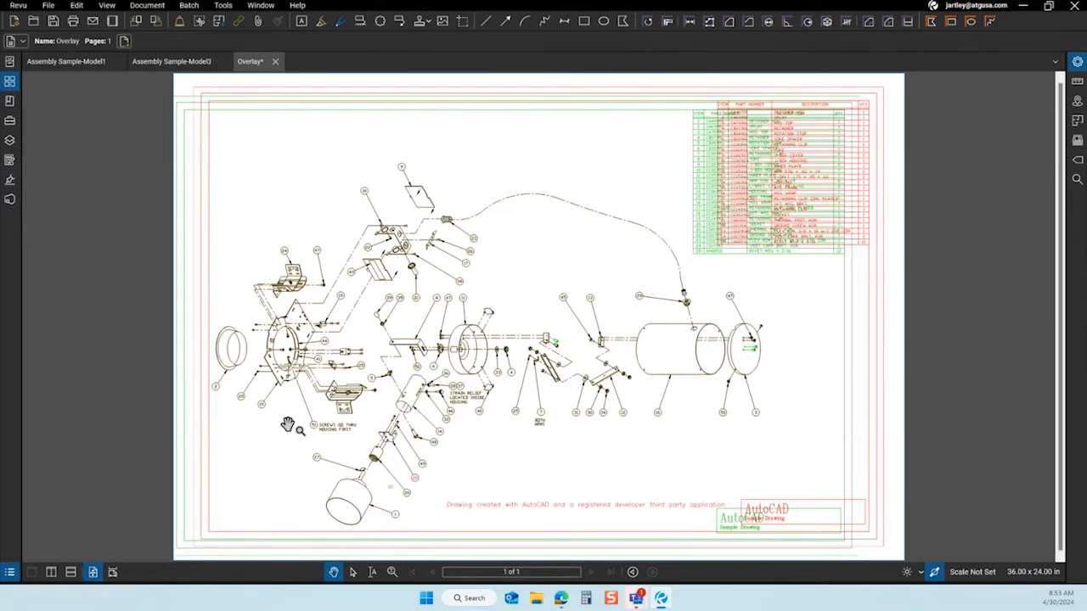
# Turn line weights back on while inspecting the overlaid bracket above the "SCREWS GO THRU HOUSING FIRST" note
pyautogui.scroll(3, 289, 425)
pyautogui.scroll(3, 298, 422)
pyautogui.scroll(10, 585, 381)
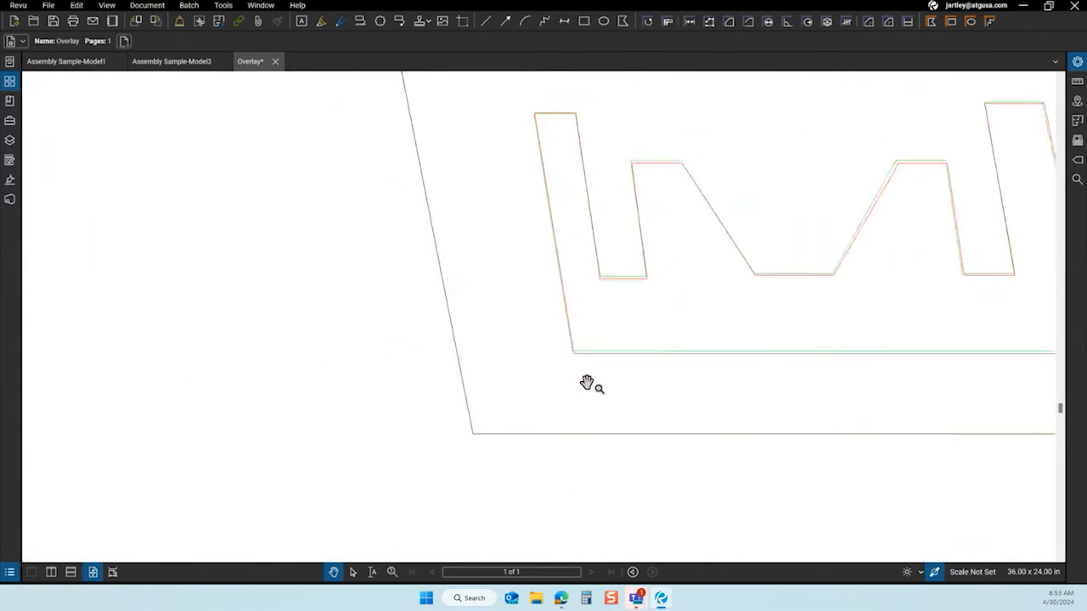
pyautogui.click(934, 576)
pyautogui.scroll(-5, 393, 490)
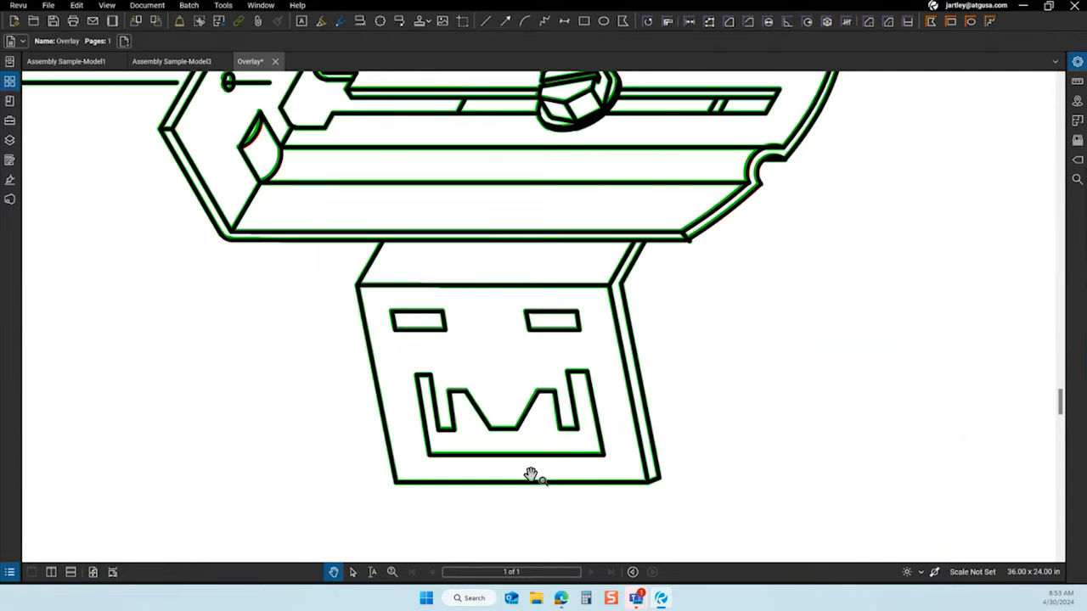
# Examine how well the red and green layers align around the lower bracket and across the rest of the overlay
pyautogui.scroll(-3, 534, 474)
pyautogui.scroll(5, 655, 235)
pyautogui.scroll(-6, 721, 301)
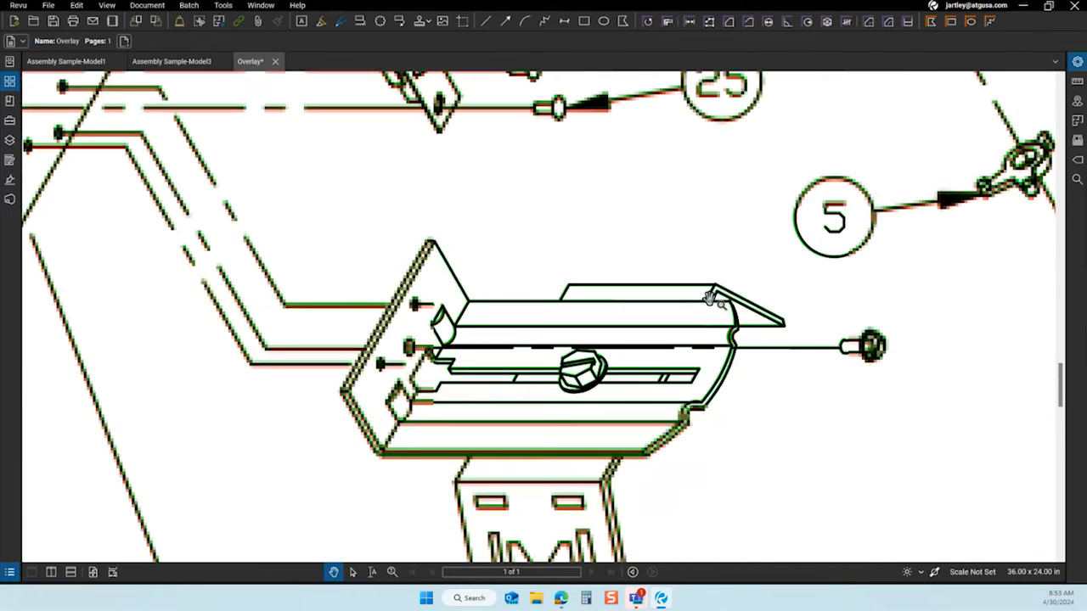
pyautogui.scroll(-6, 633, 375)
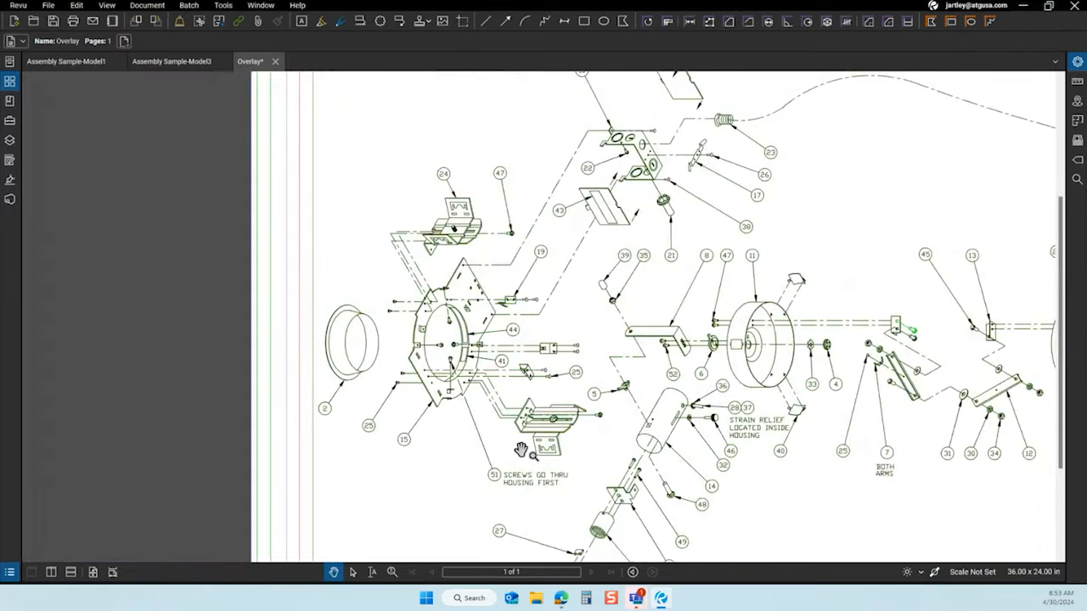
pyautogui.scroll(-3, 607, 321)
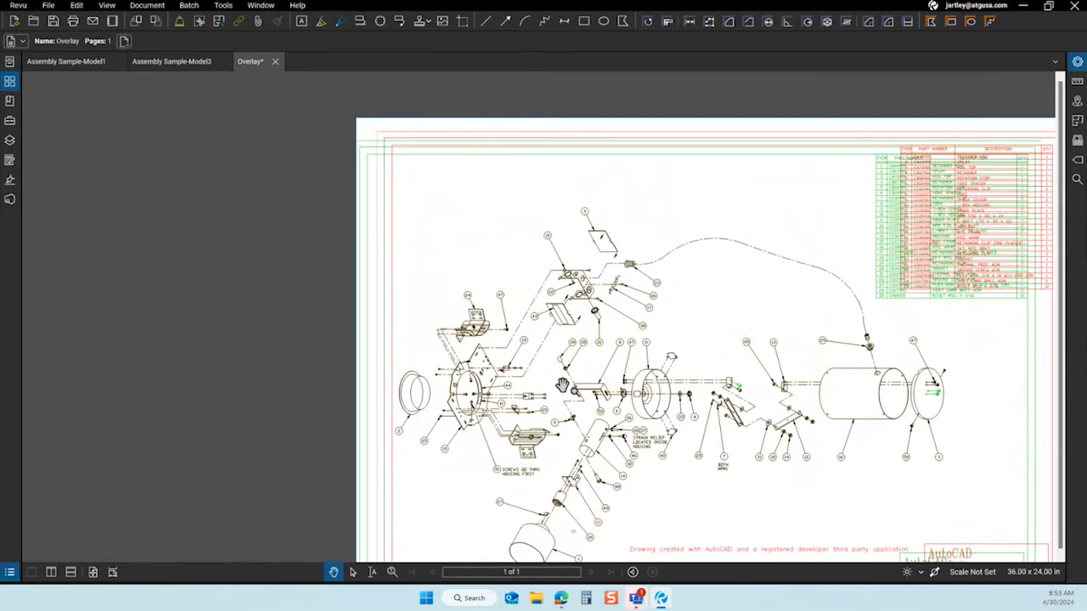
pyautogui.scroll(5, 563, 384)
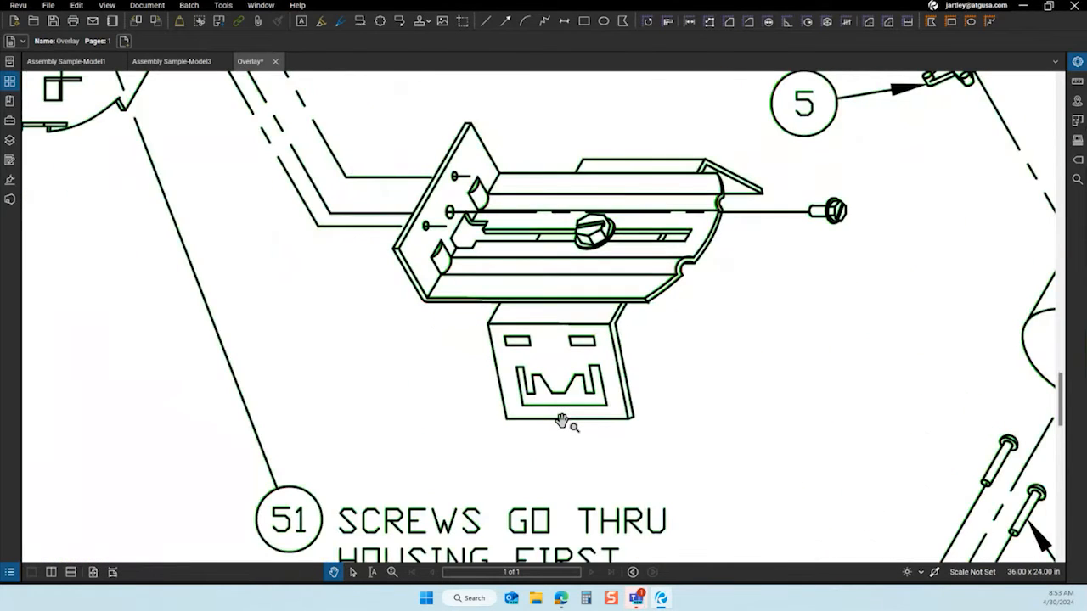
pyautogui.scroll(-6, 562, 422)
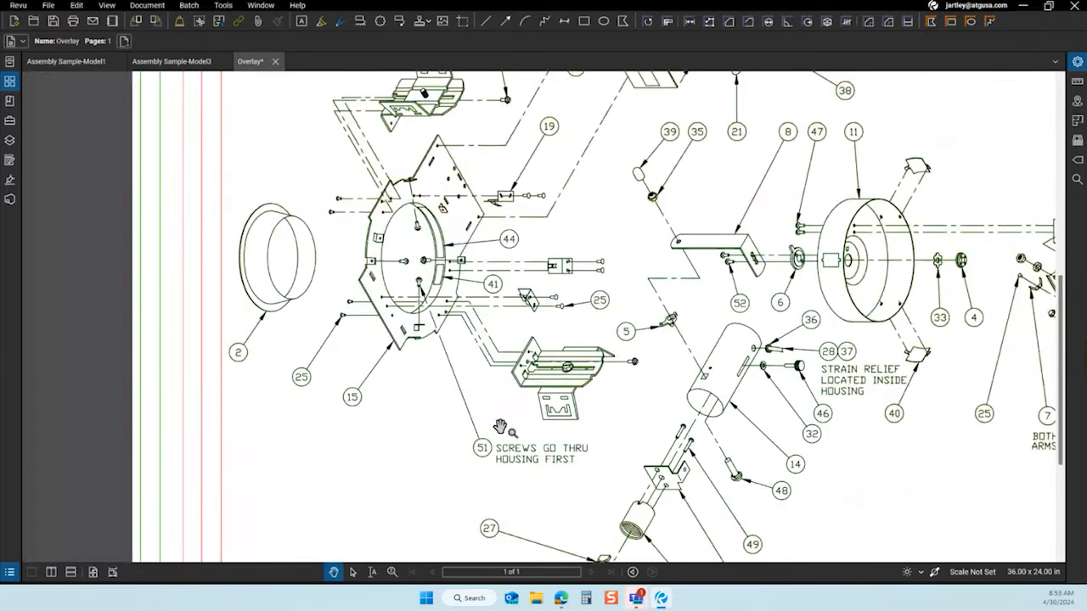
pyautogui.scroll(-4, 483, 427)
pyautogui.scroll(3, 631, 473)
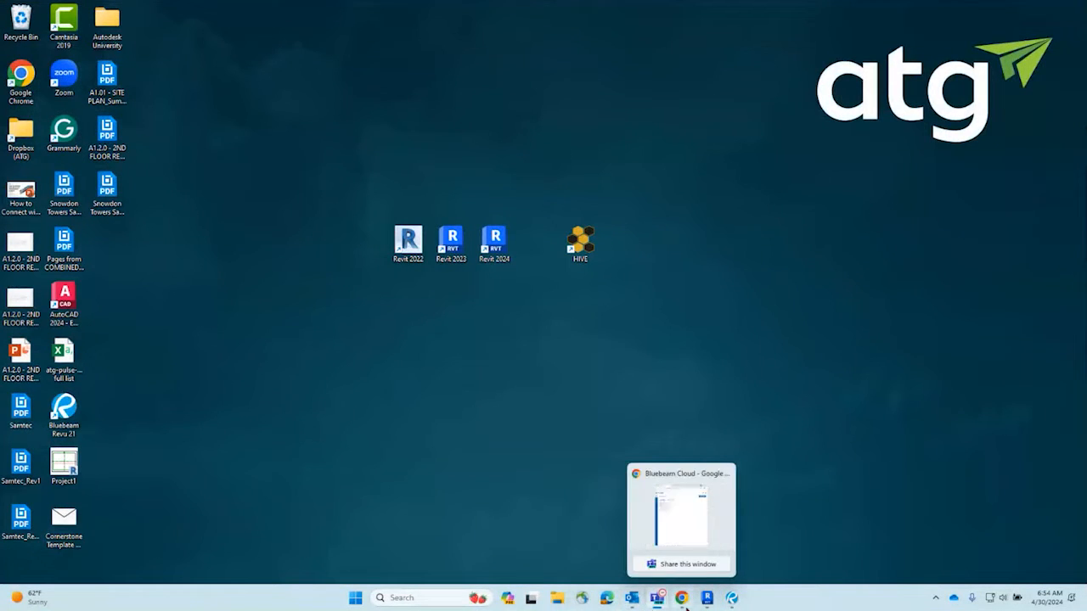
# Look over the A501 - Details sheet of the Snowdon Towers project in Revit and return to Bluebeam Revu
pyautogui.click(732, 599)
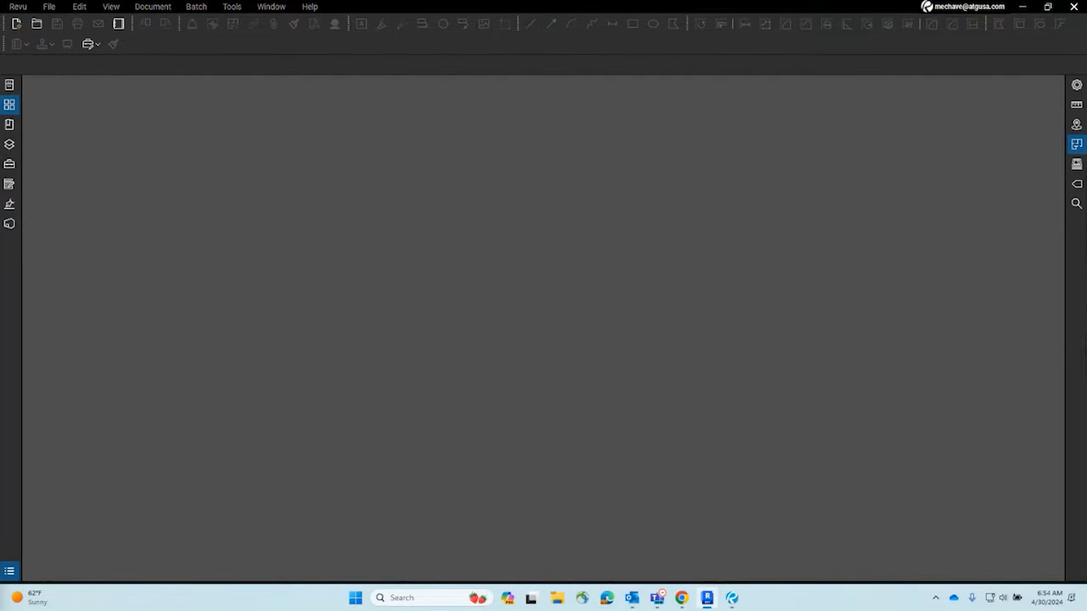
pyautogui.moveTo(0, 93); pyautogui.dragTo(714, 1)
pyautogui.scroll(-5, 580, 227)
pyautogui.scroll(6, 558, 363)
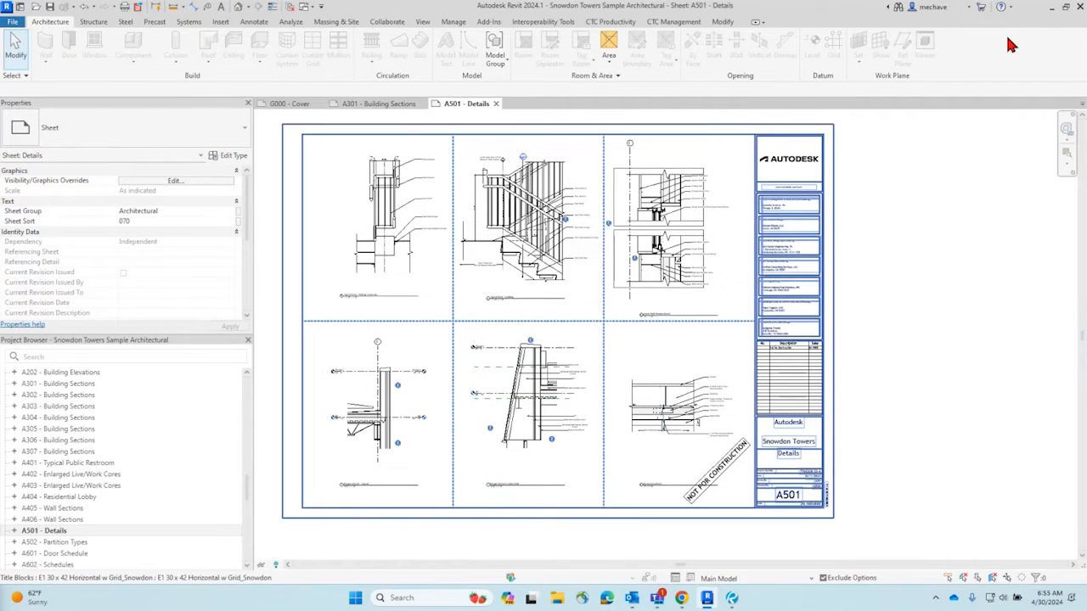
pyautogui.click(1050, 6)
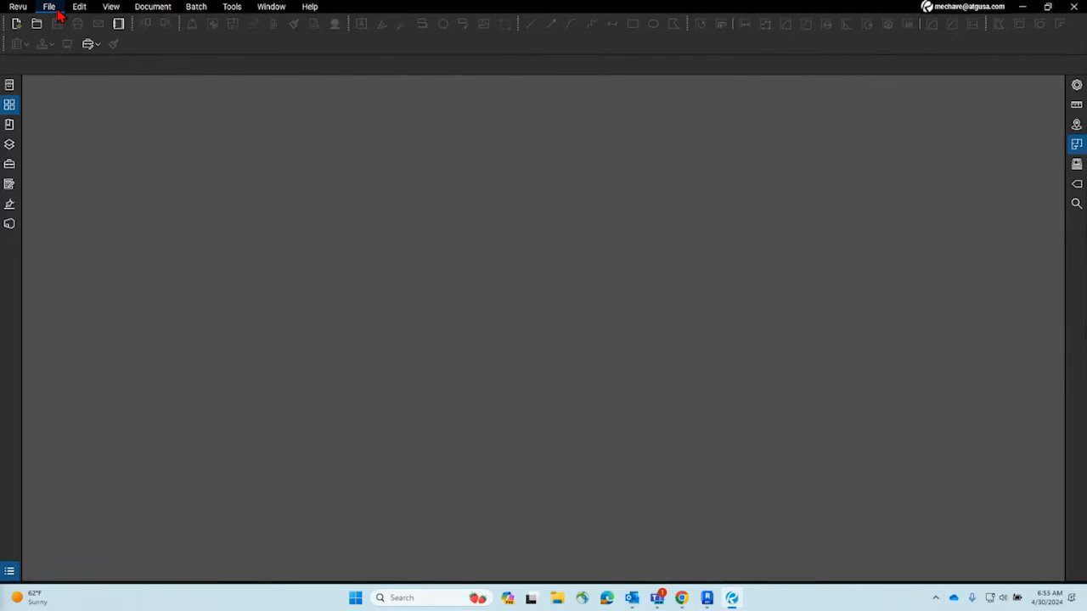
# Start a page overlay and add Snowdon Towers Sample Architectural.pdf from the Desktop as its first layer
pyautogui.click(165, 9)
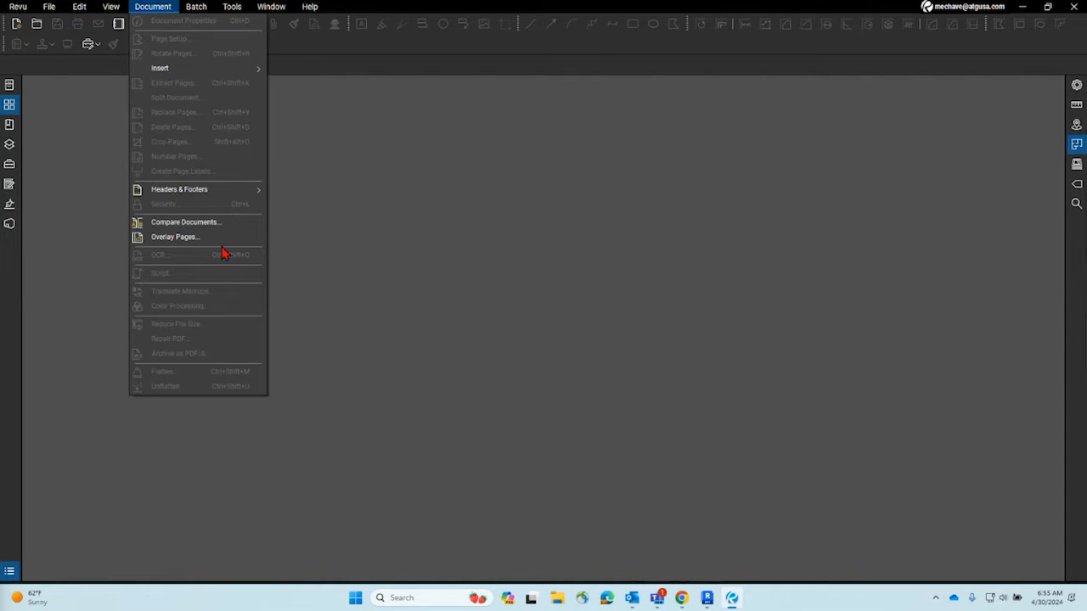
pyautogui.click(175, 237)
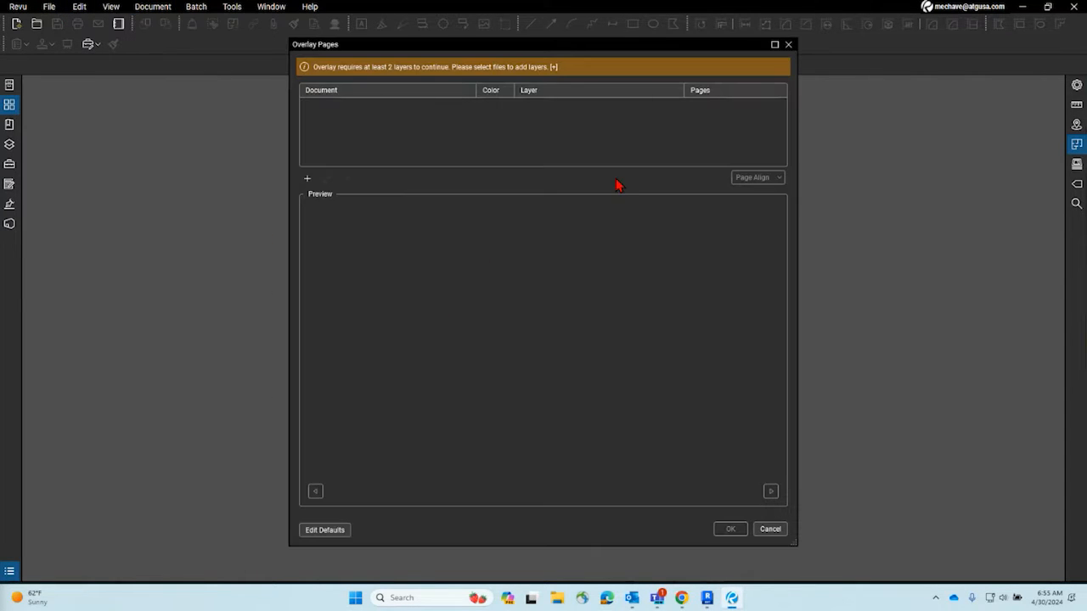
pyautogui.click(308, 181)
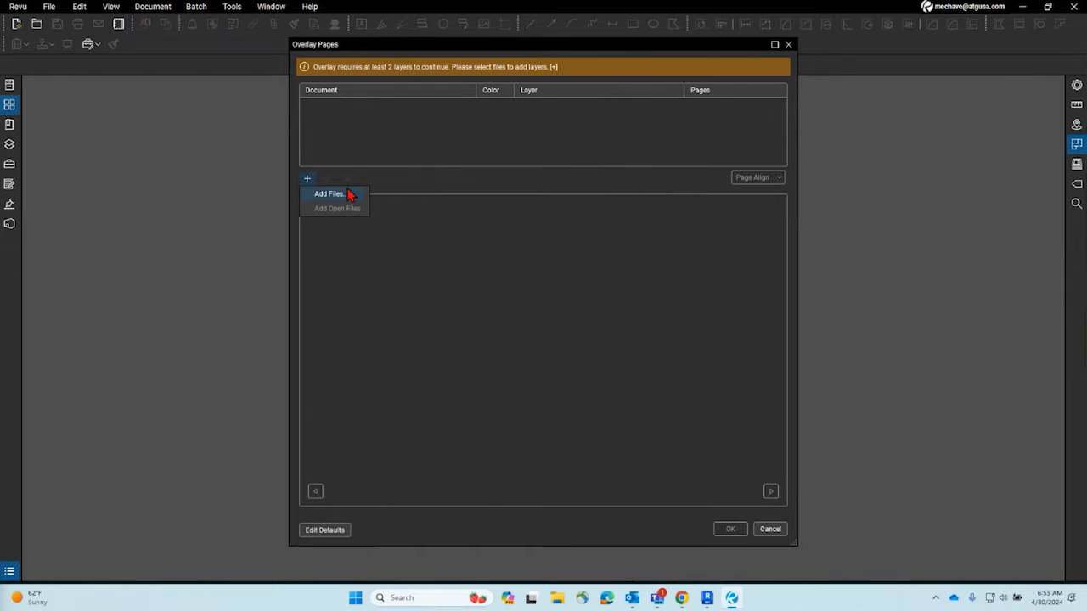
pyautogui.click(347, 192)
pyautogui.click(592, 397)
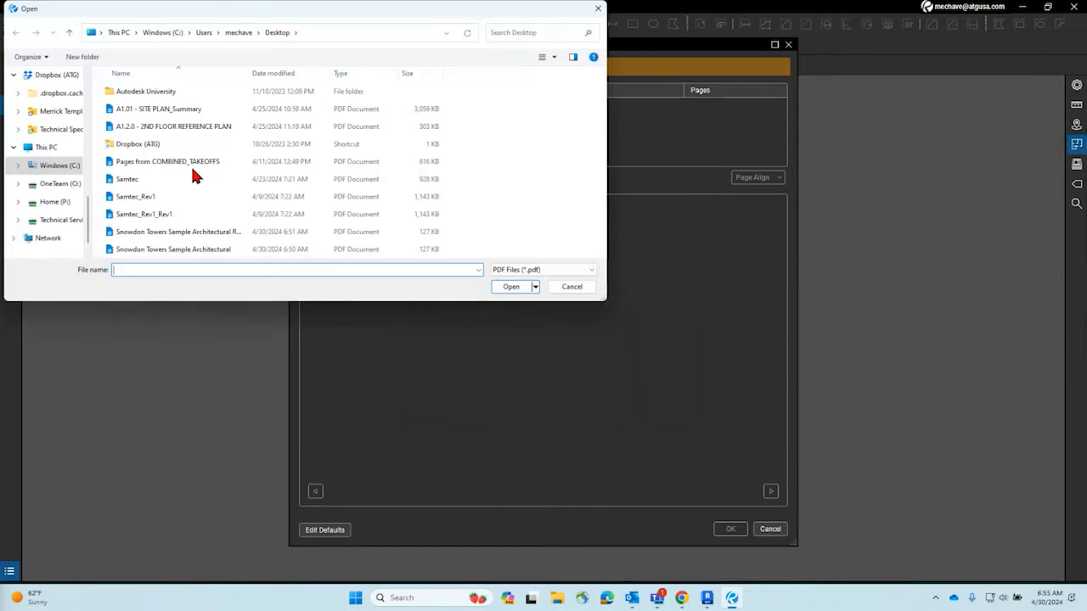
pyautogui.scroll(3, 51, 153)
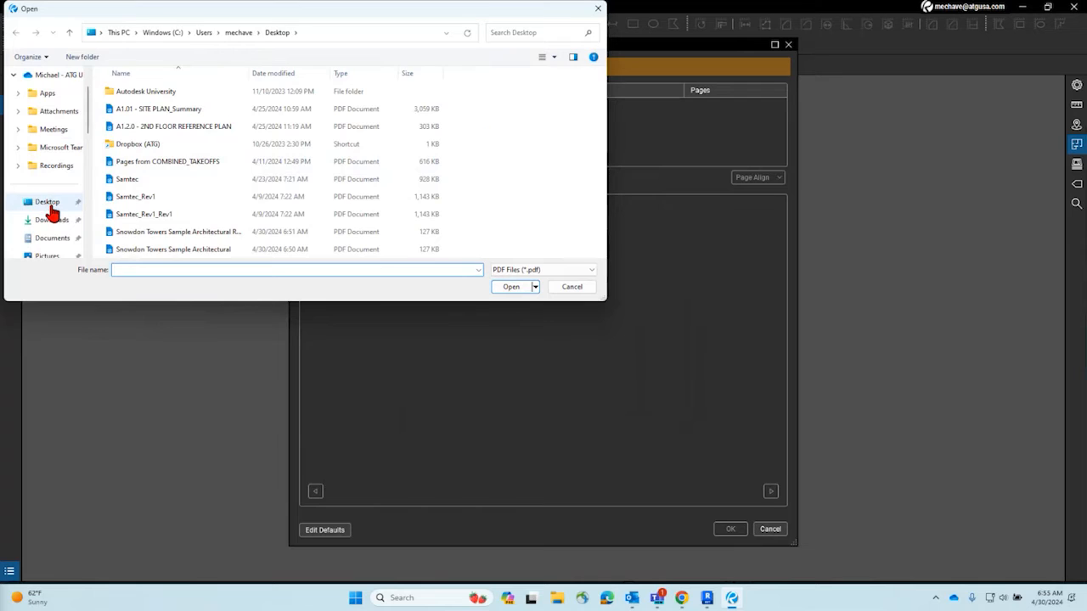
pyautogui.click(49, 202)
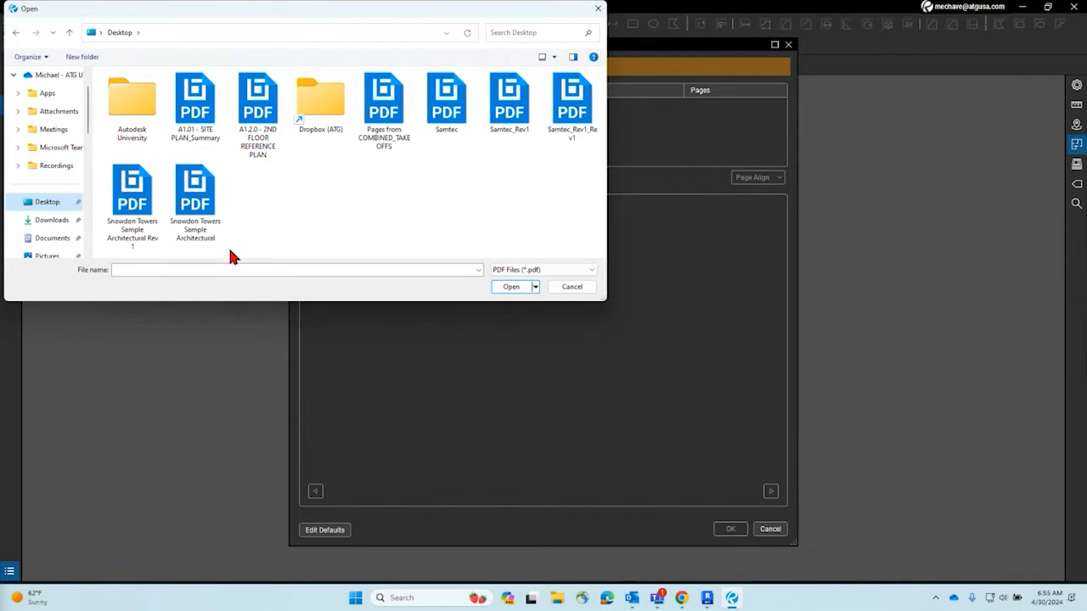
pyautogui.click(195, 200)
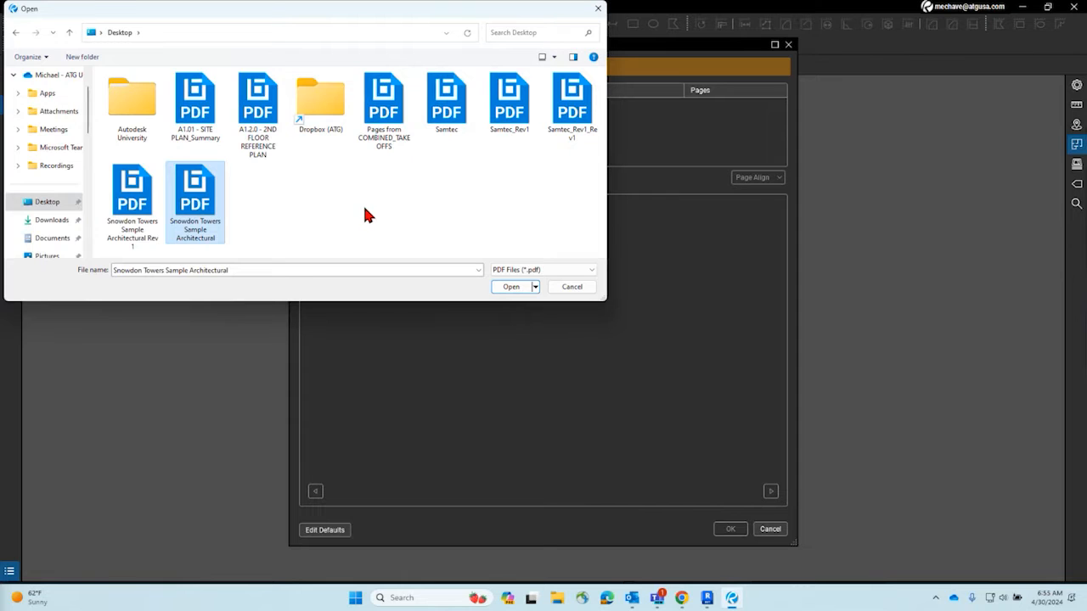
pyautogui.click(512, 288)
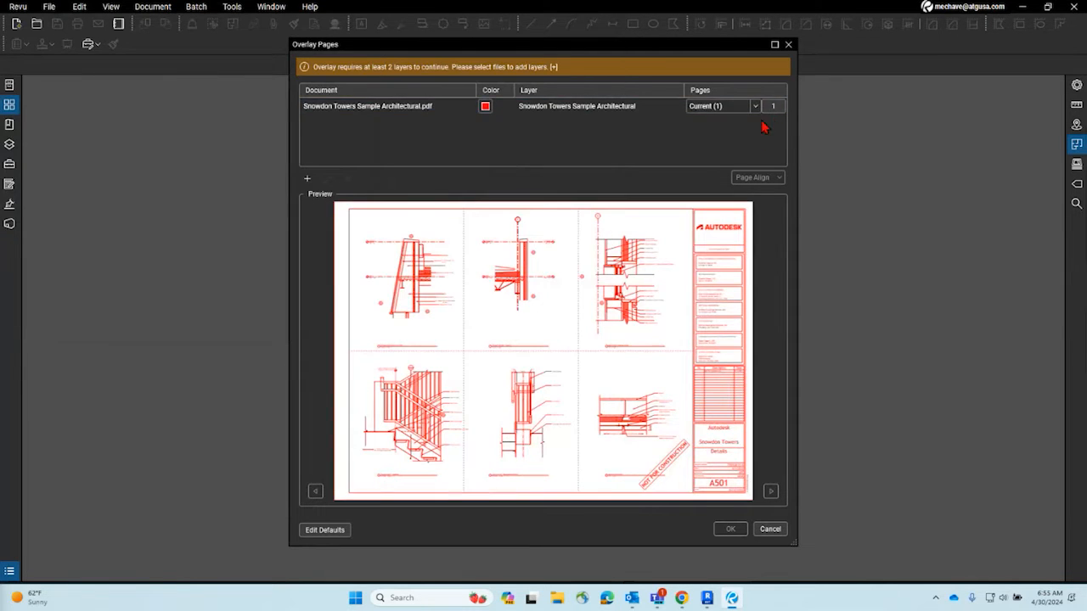
# Add Snowdon Towers Sample Architectural Rev 1.pdf as the second overlay layer
pyautogui.click(308, 179)
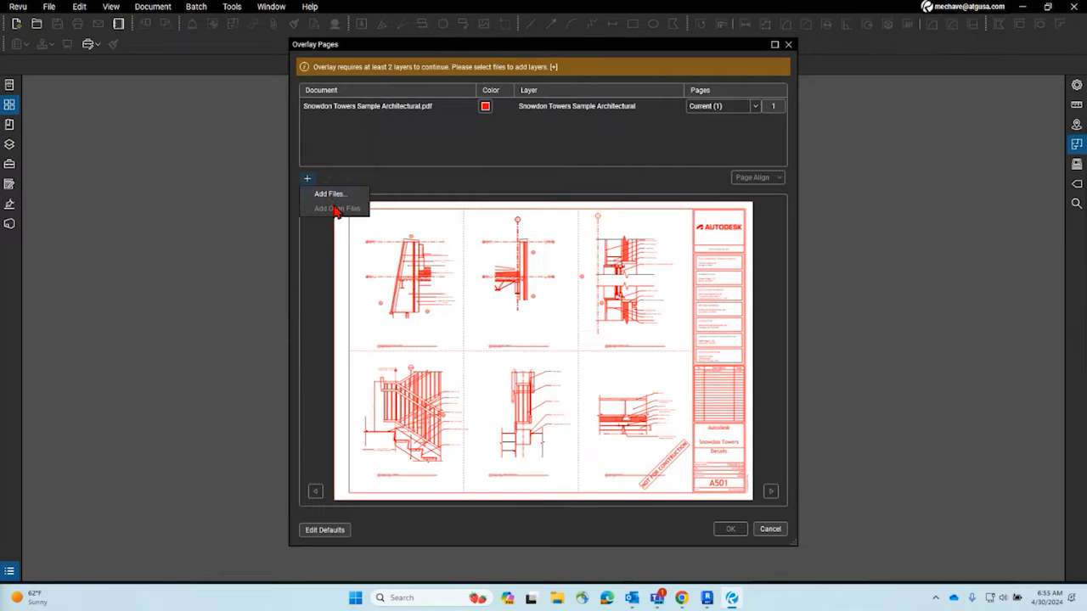
pyautogui.click(333, 194)
pyautogui.click(567, 391)
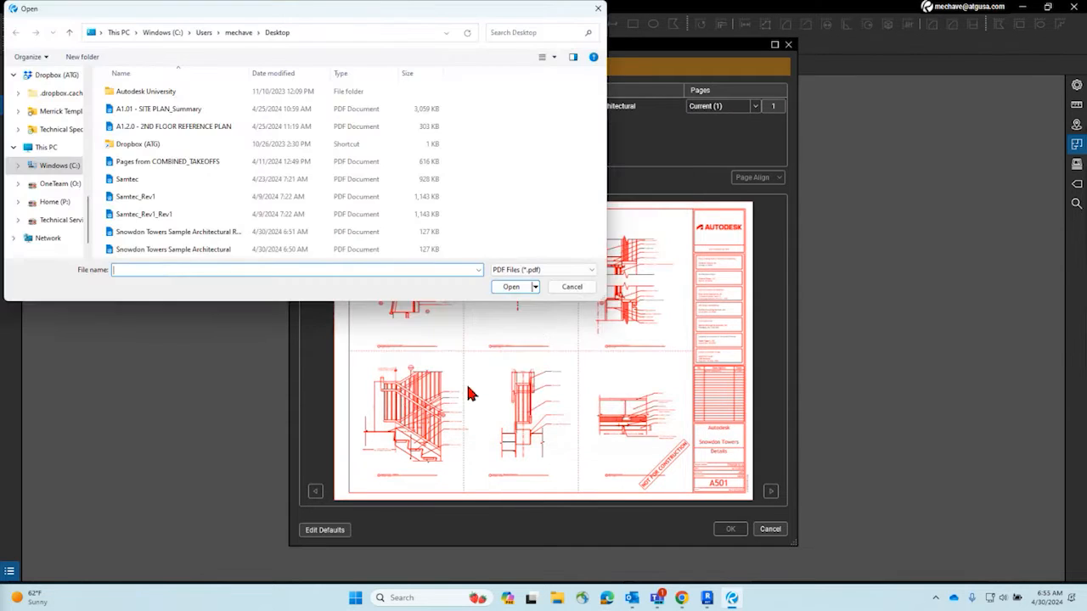
pyautogui.click(227, 232)
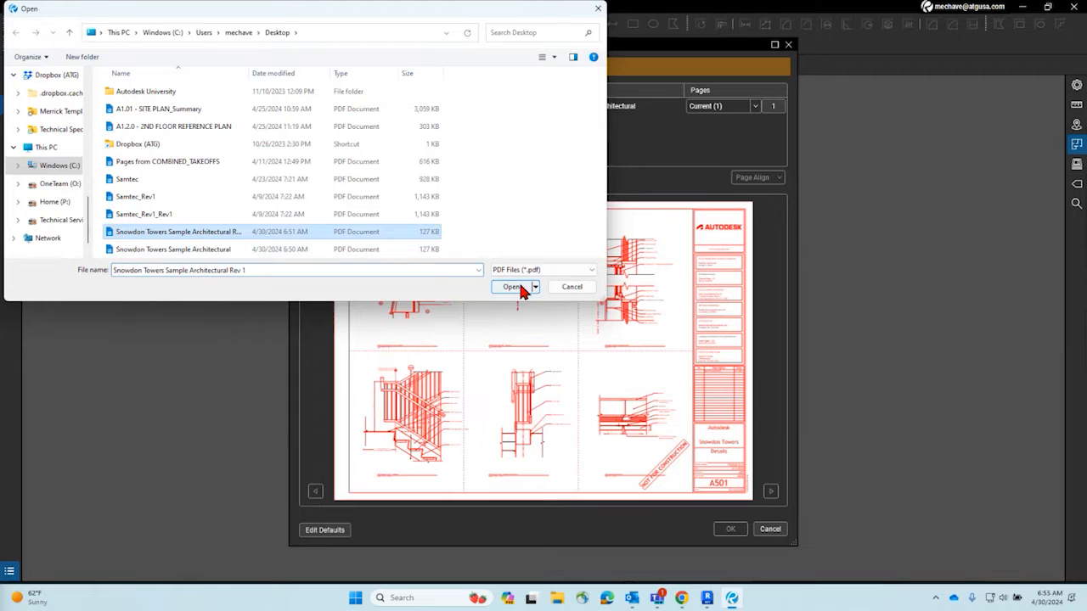
pyautogui.click(512, 287)
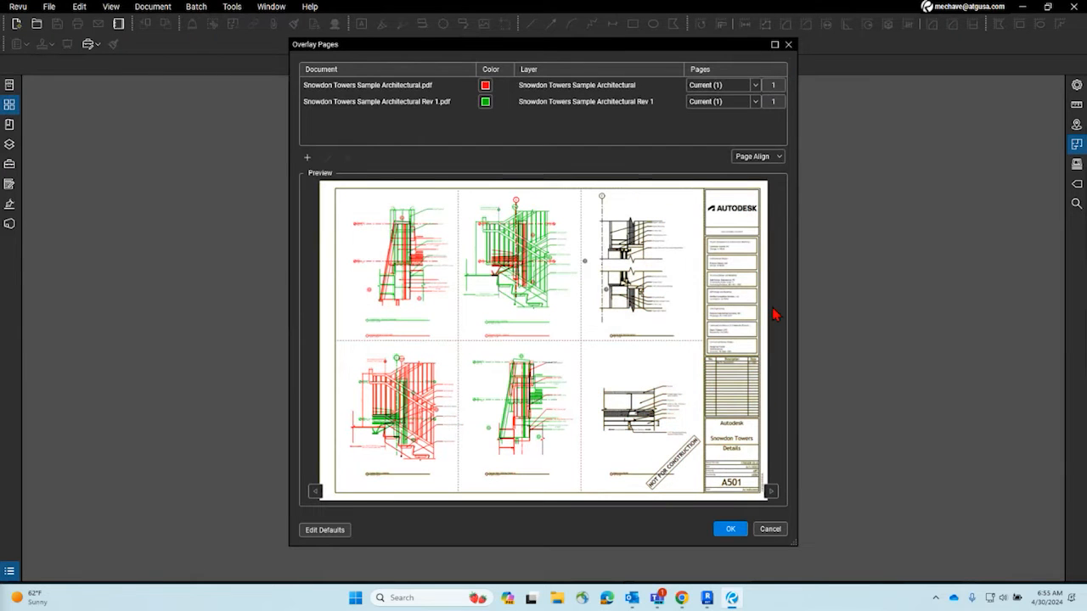
# Enlarge the Overlay Pages dialog and reposition it to get a larger preview of the two Snowdon Towers layers
pyautogui.click(768, 158)
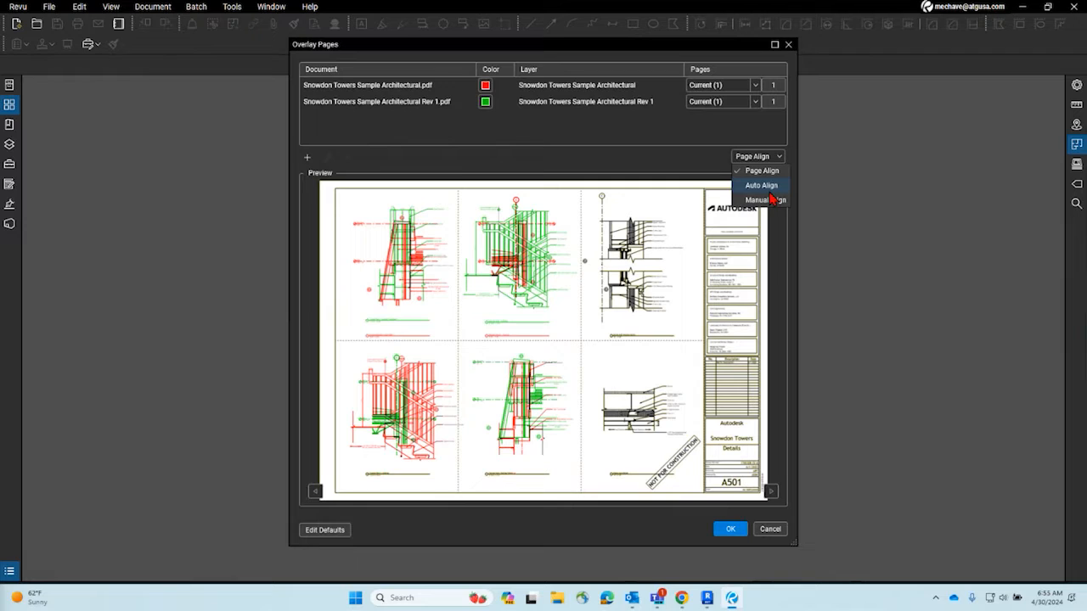
pyautogui.click(588, 167)
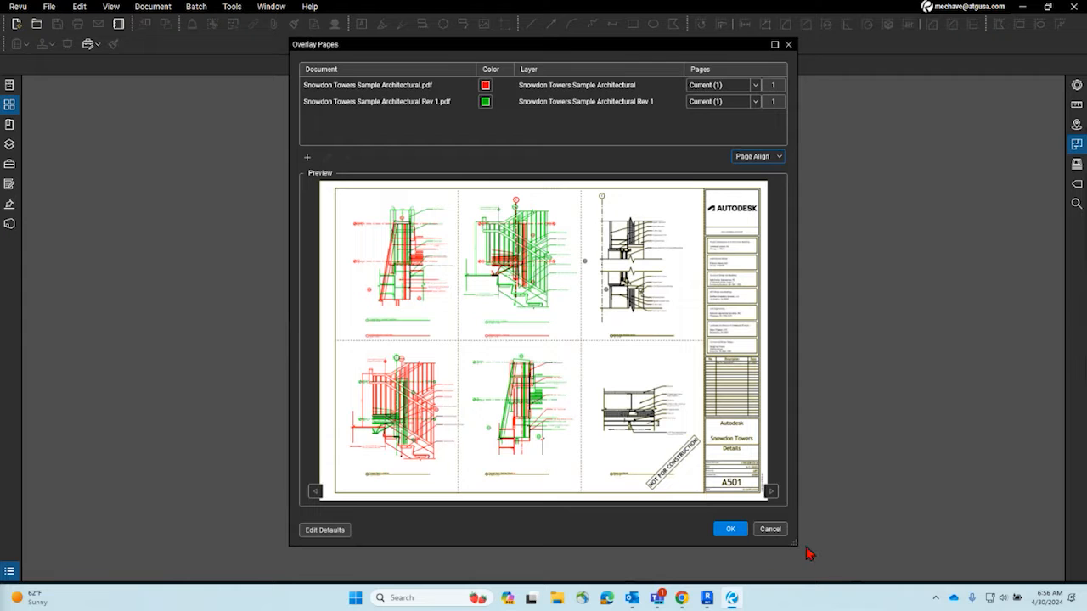
pyautogui.moveTo(798, 546); pyautogui.dragTo(1043, 606)
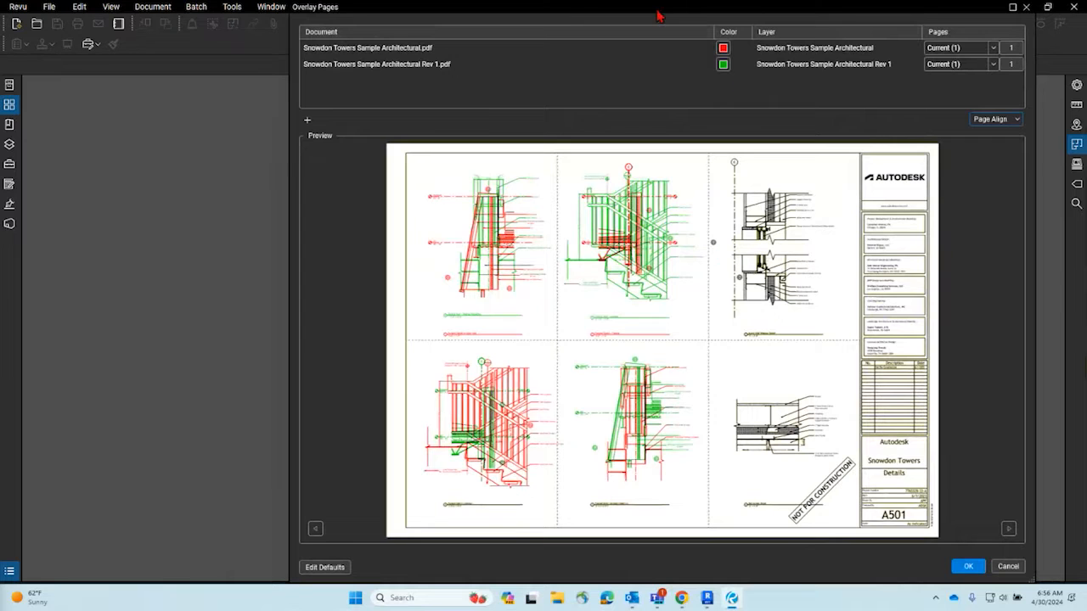
pyautogui.moveTo(661, 18); pyautogui.dragTo(545, 22)
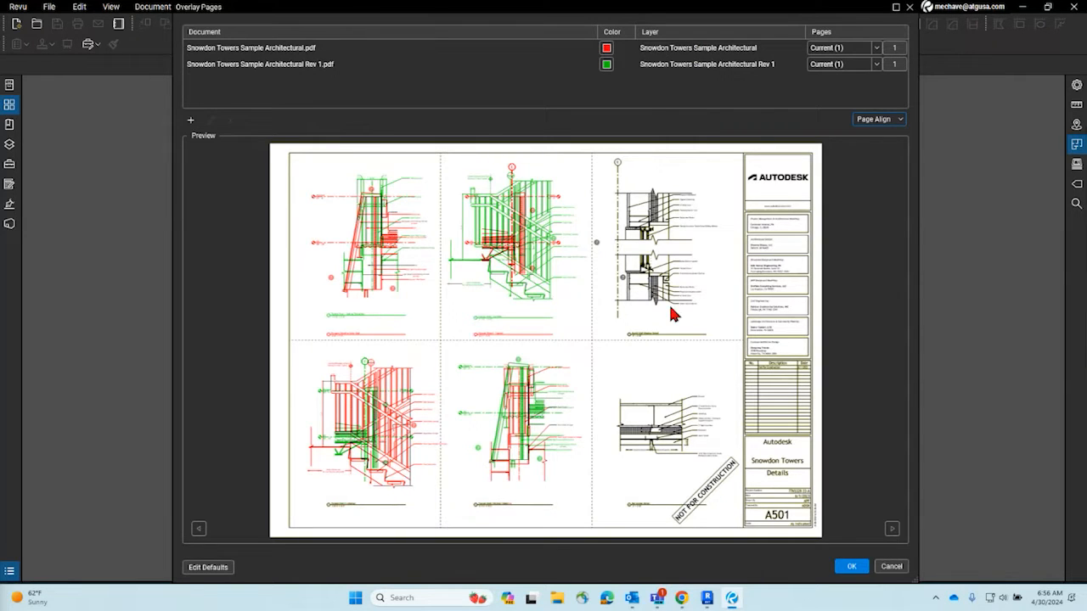
# Try Auto Align against Page Align for the two layers in the preview, including one realignment
pyautogui.click(881, 119)
pyautogui.click(889, 149)
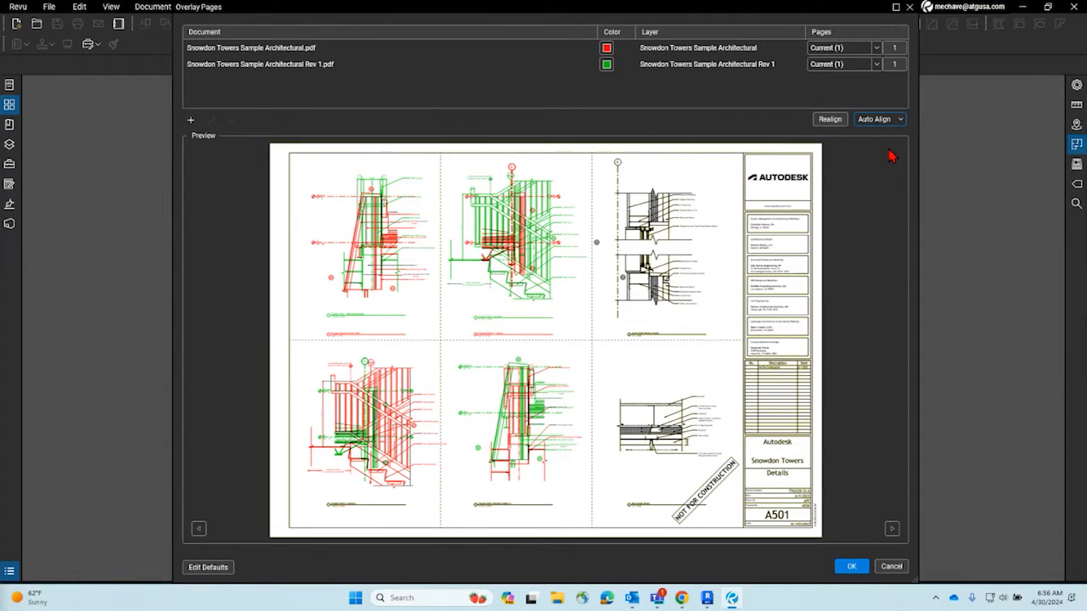
pyautogui.click(884, 120)
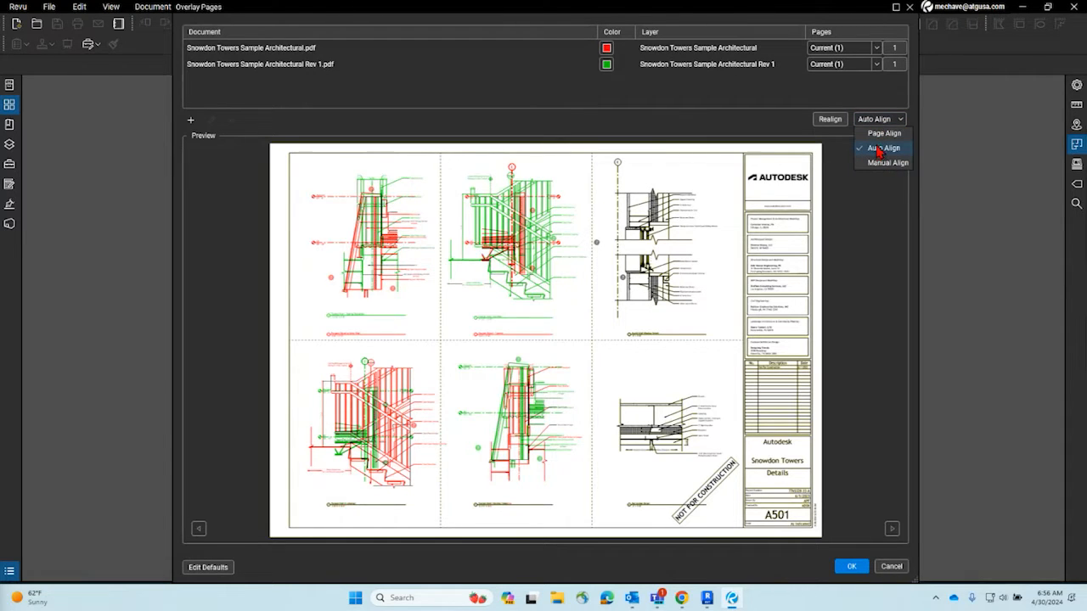
pyautogui.click(884, 133)
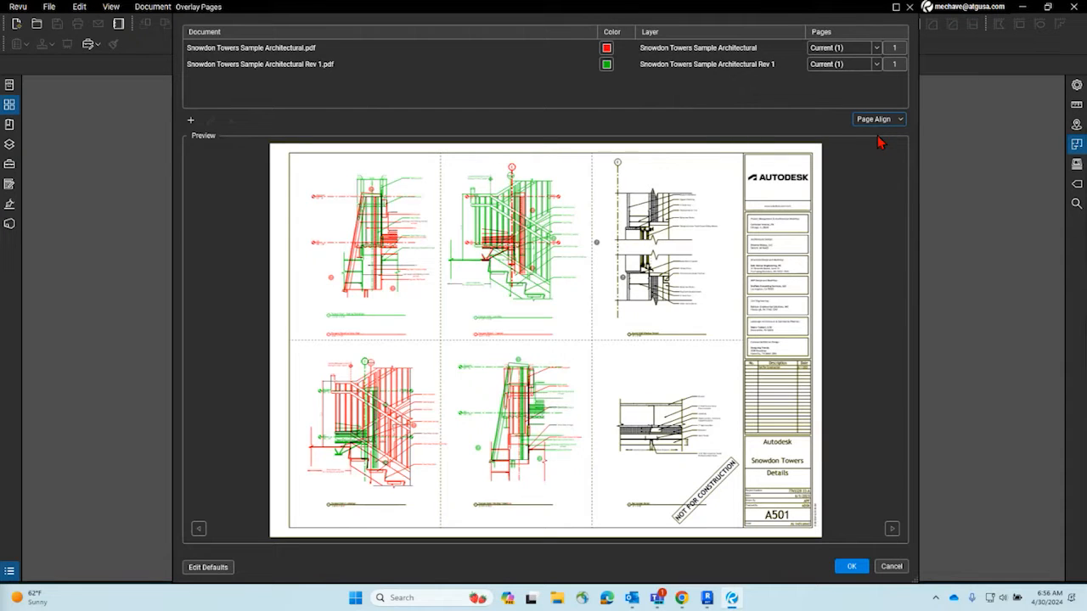
pyautogui.click(885, 124)
pyautogui.click(887, 147)
pyautogui.click(888, 124)
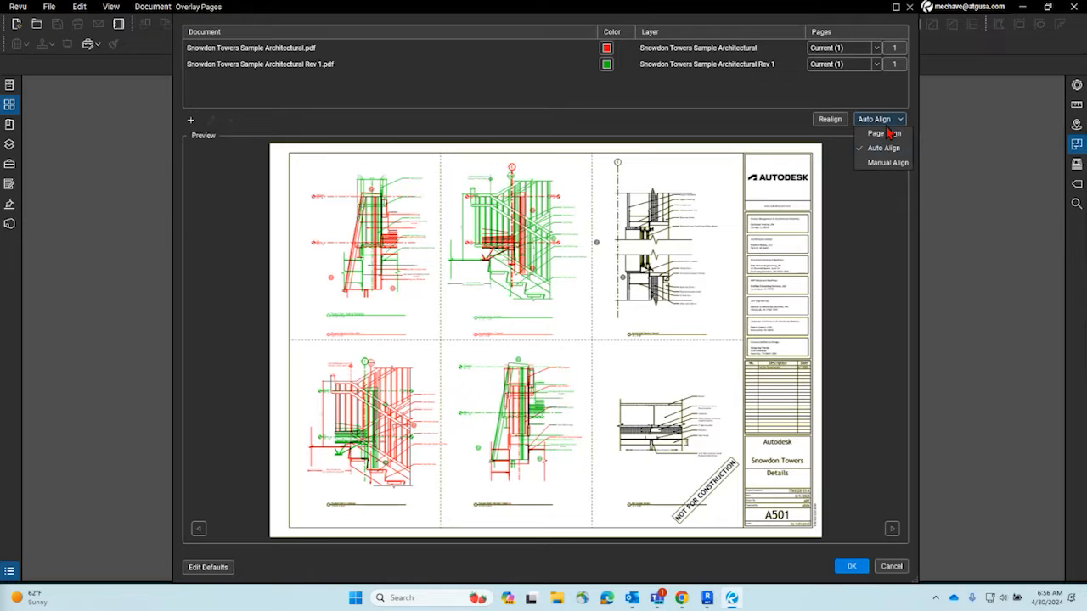
pyautogui.click(745, 130)
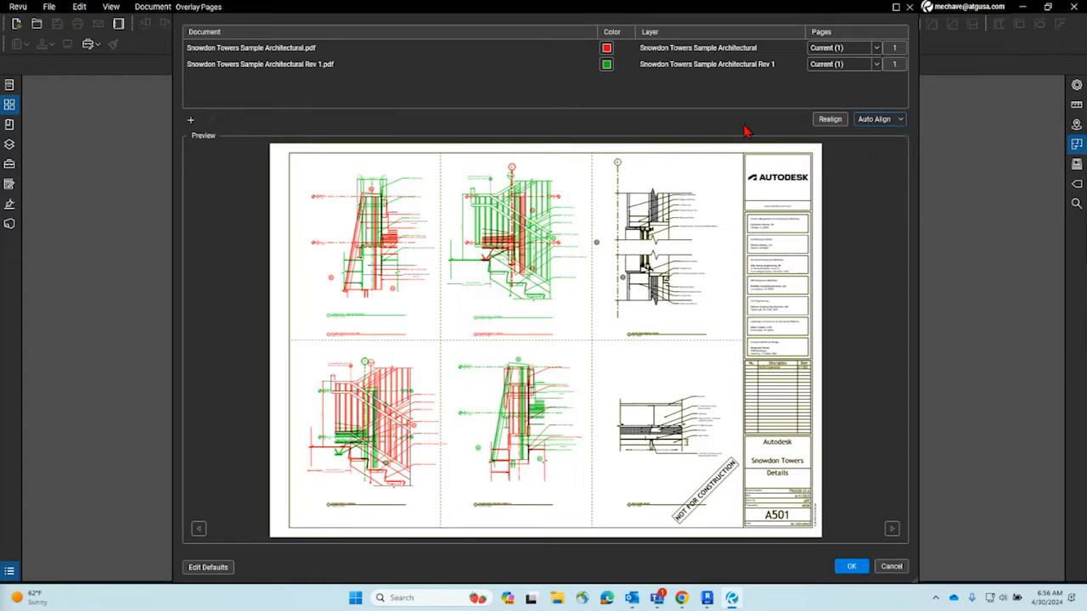
pyautogui.click(824, 121)
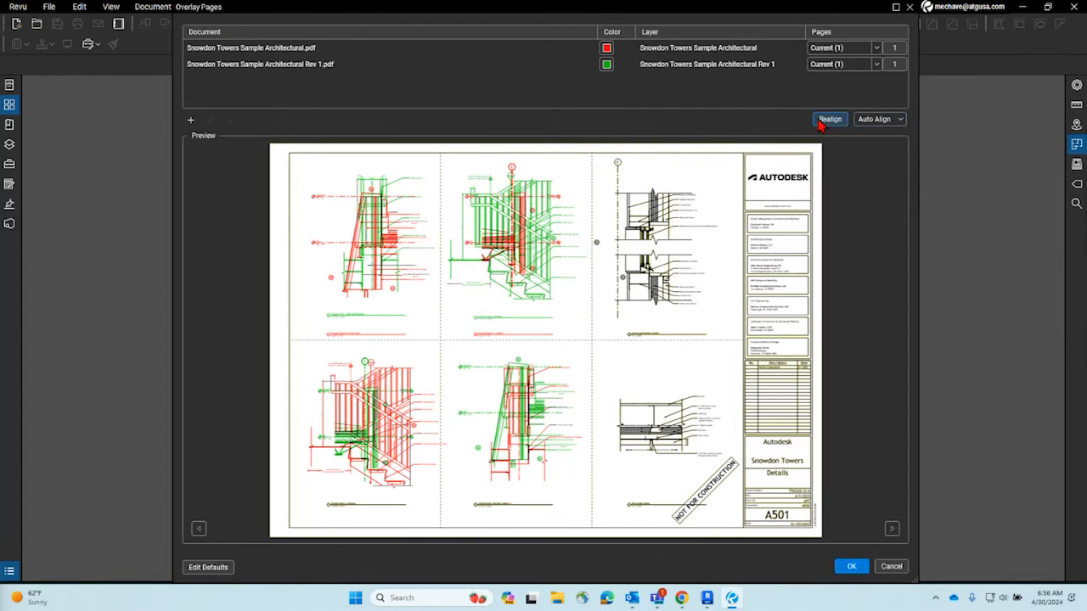
pyautogui.click(883, 123)
pyautogui.click(881, 136)
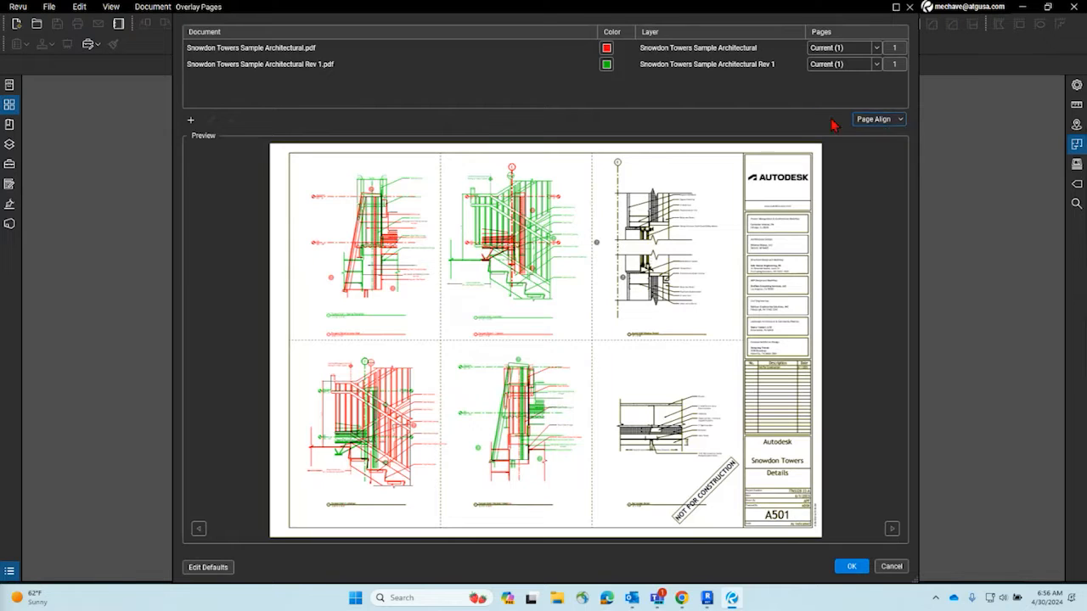
# Set the two layers to Auto Align, rerun the realignment, and generate the overlay
pyautogui.click(869, 123)
pyautogui.click(878, 149)
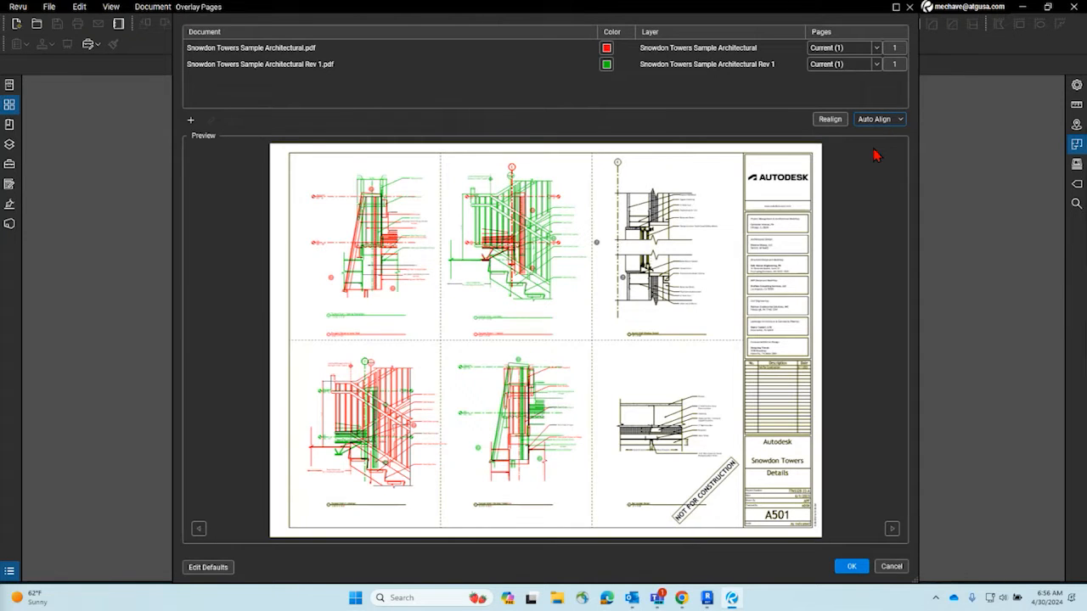
pyautogui.click(841, 122)
pyautogui.click(821, 123)
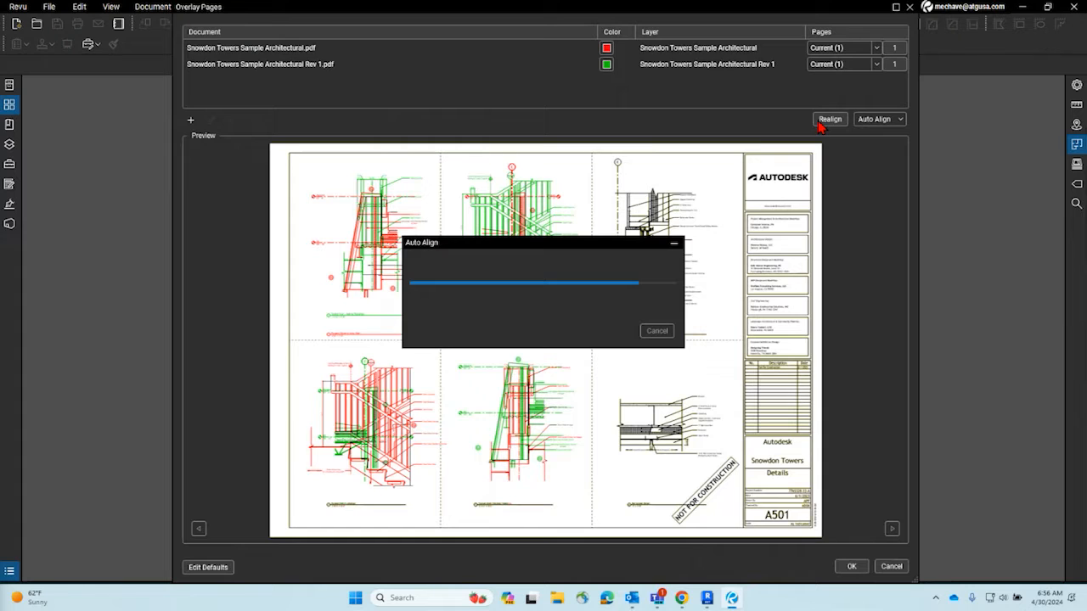
pyautogui.click(828, 119)
pyautogui.click(820, 123)
pyautogui.click(821, 123)
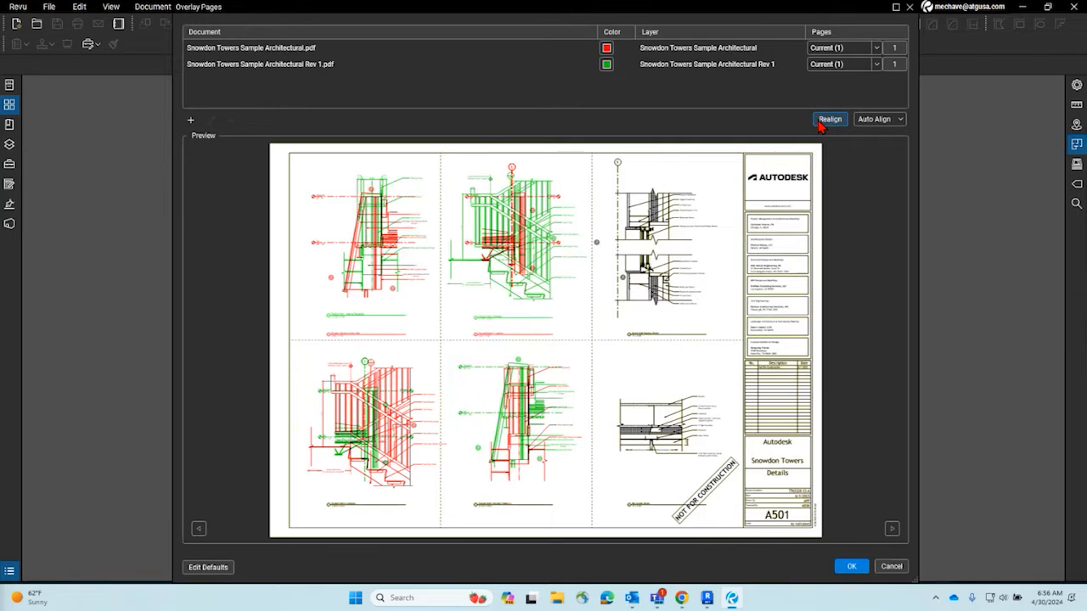
pyautogui.click(820, 124)
pyautogui.click(820, 123)
pyautogui.click(820, 123)
pyautogui.click(820, 123)
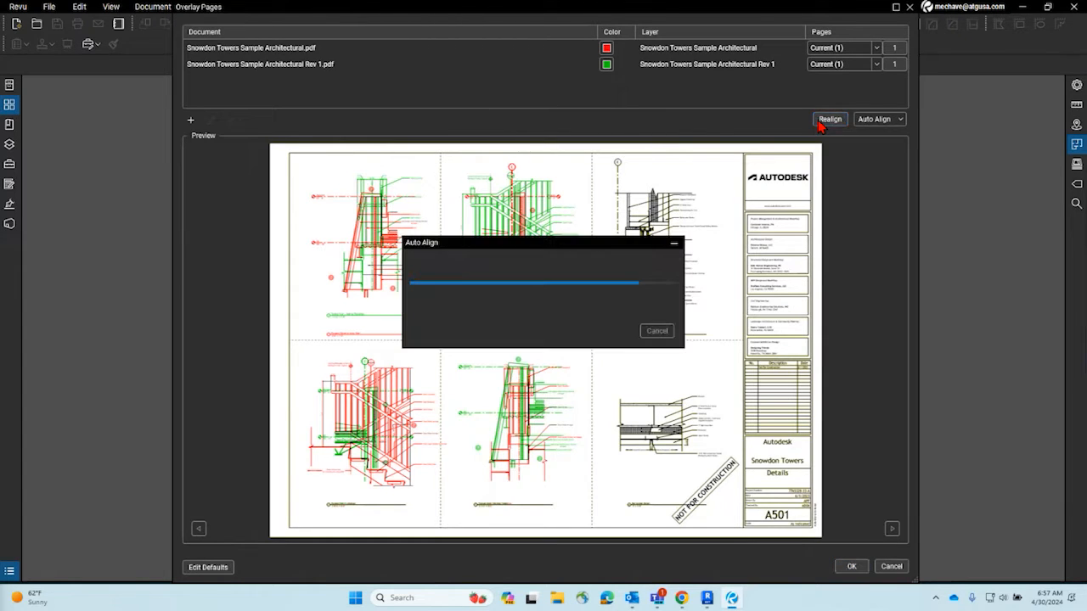
pyautogui.click(820, 123)
pyautogui.click(821, 123)
pyautogui.click(827, 122)
pyautogui.click(827, 121)
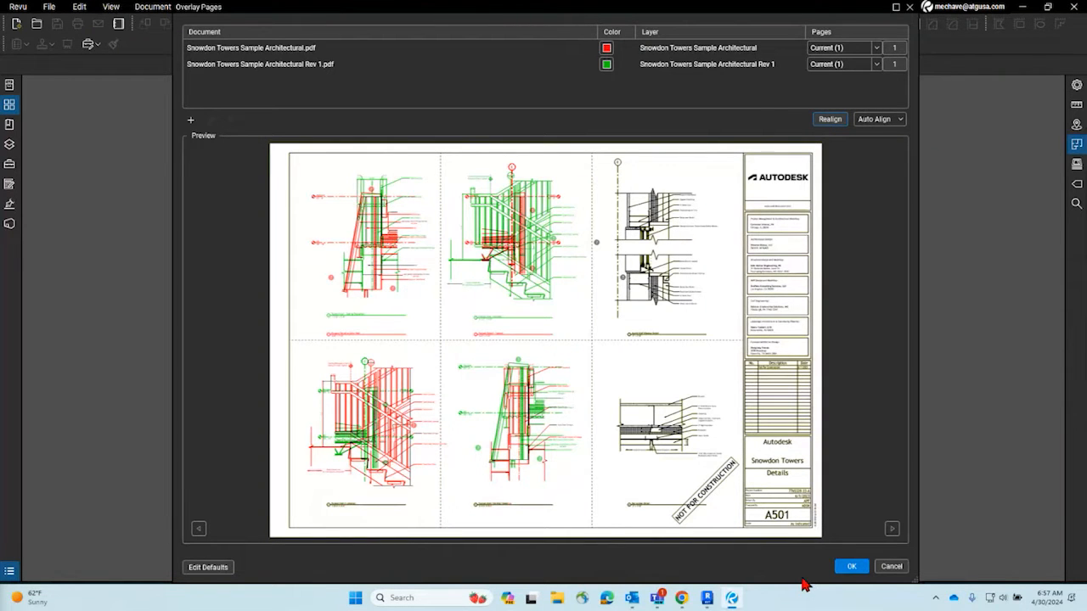
pyautogui.click(851, 567)
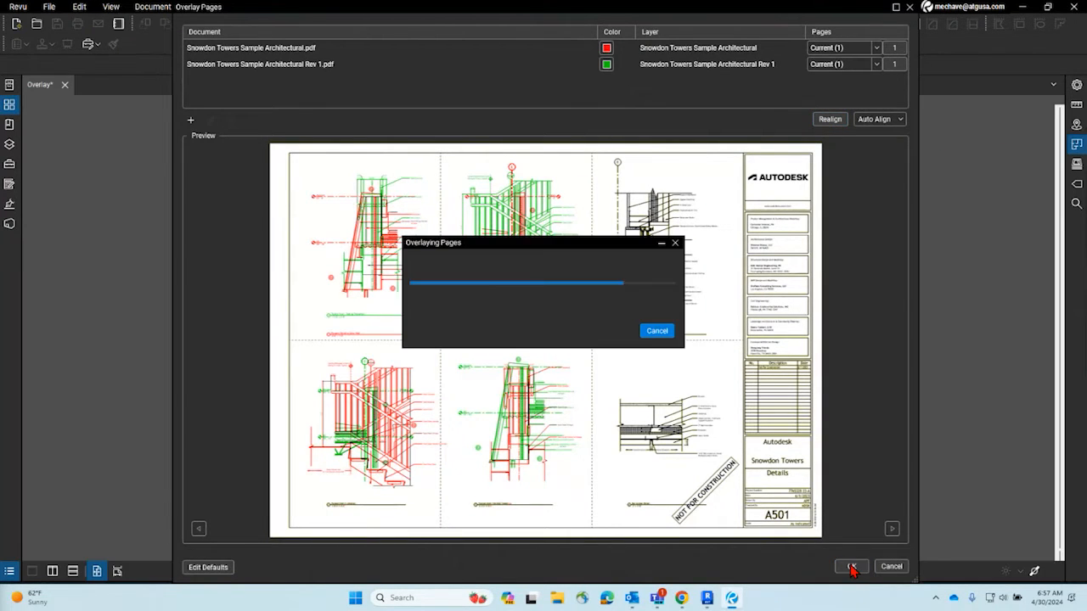
# Examine the A501 title block and the date and time stamp beside it for red and green differences
pyautogui.moveTo(597, 435); pyautogui.dragTo(361, 302)
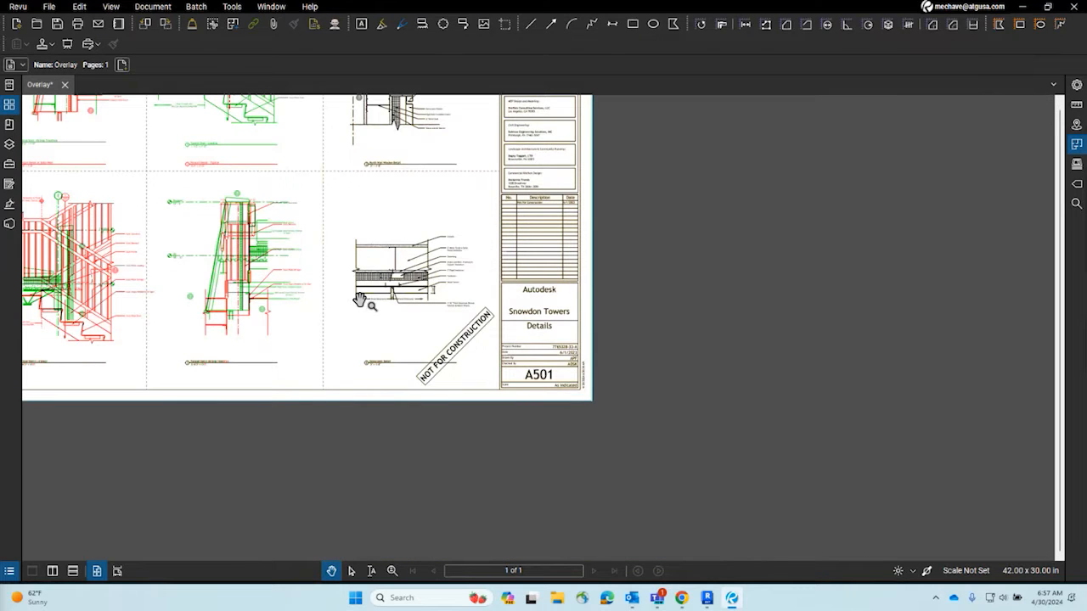
pyautogui.scroll(5, 585, 417)
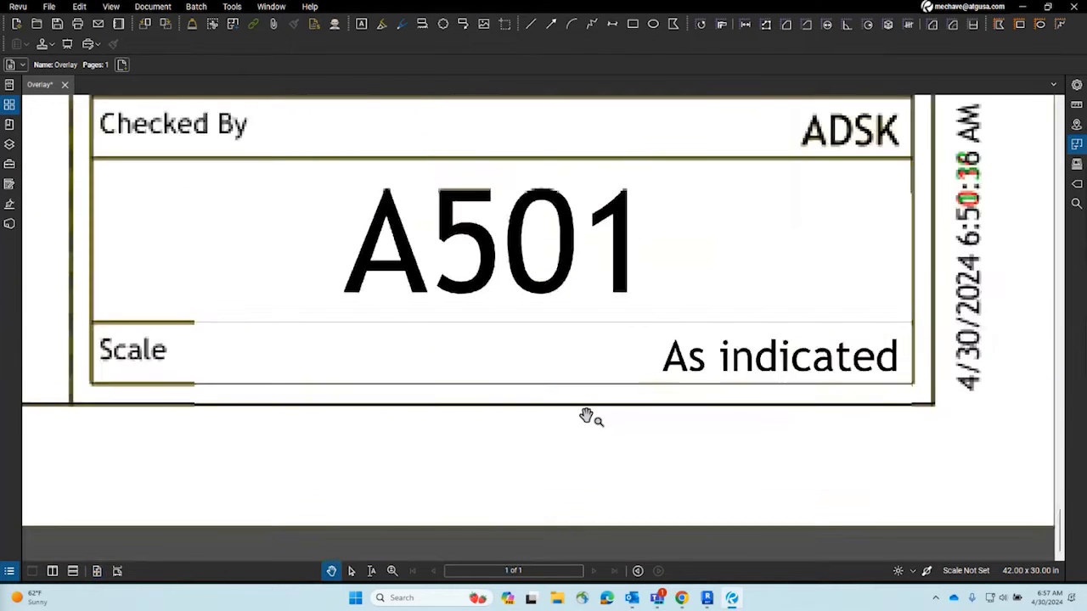
pyautogui.scroll(-3, 718, 369)
pyautogui.scroll(3, 718, 340)
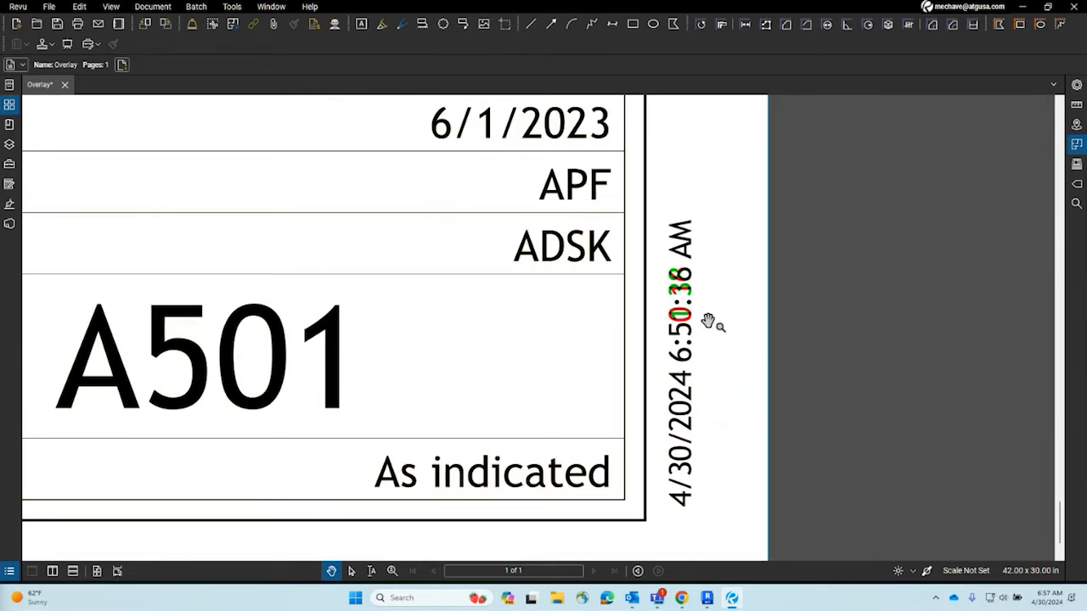
pyautogui.scroll(4, 671, 316)
pyautogui.scroll(-3, 687, 276)
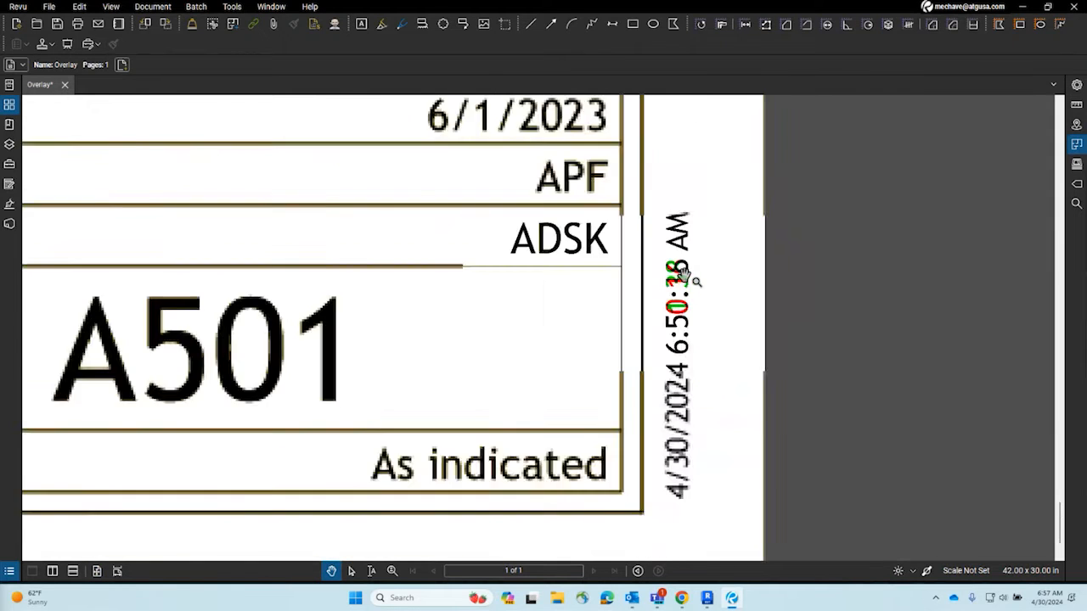
pyautogui.scroll(-6, 687, 276)
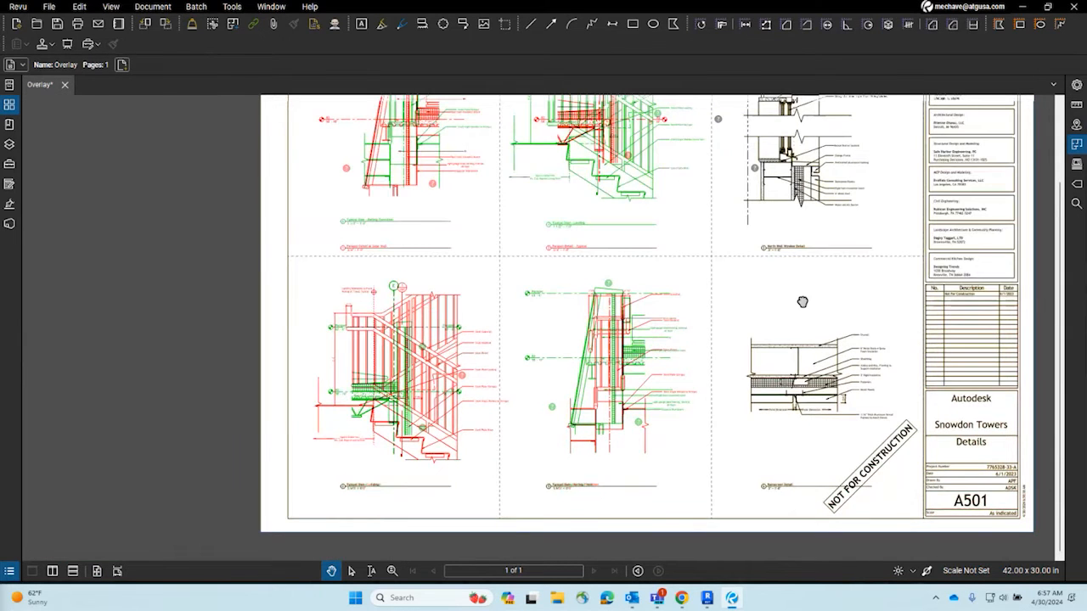
# Examine the stair and parapet details of the overlay for red and green differences between the revisions
pyautogui.scroll(8, 803, 301)
pyautogui.scroll(-8, 443, 263)
pyautogui.scroll(2, 735, 291)
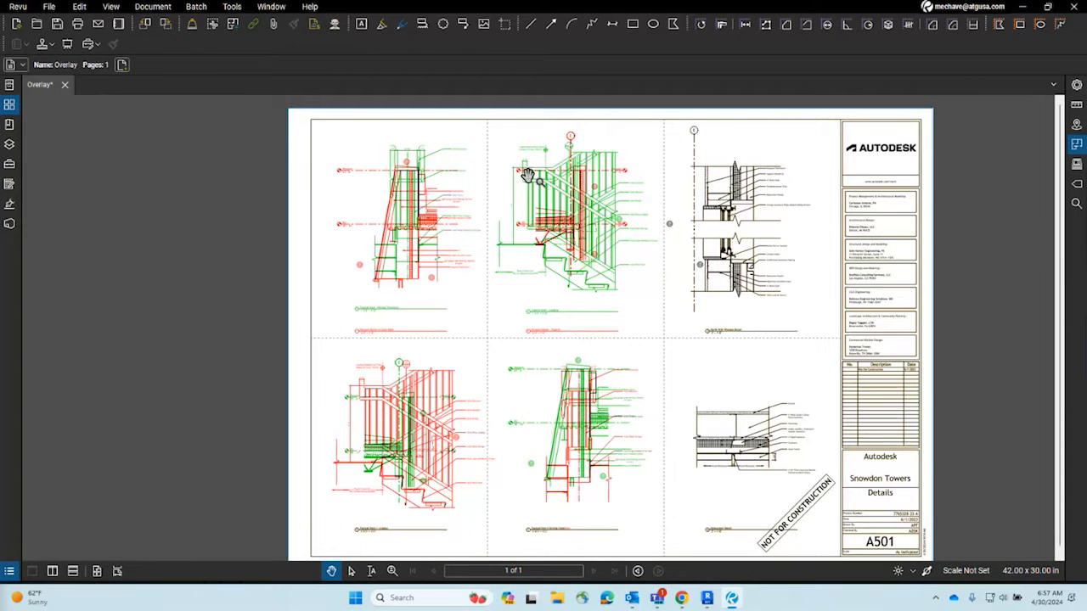
pyautogui.scroll(8, 433, 175)
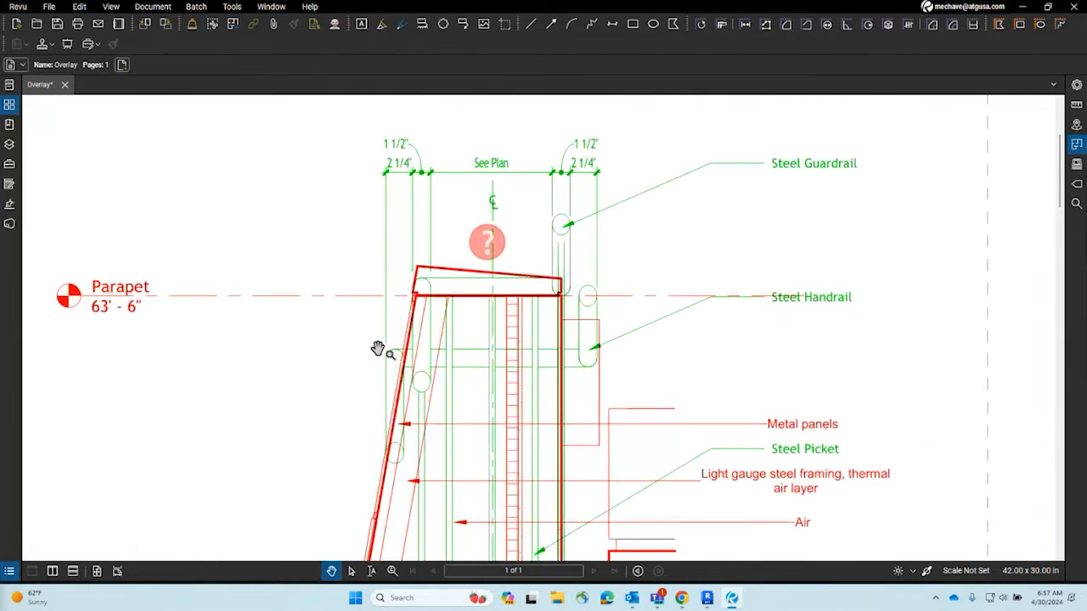
pyautogui.scroll(-7, 480, 204)
pyautogui.scroll(3, 556, 173)
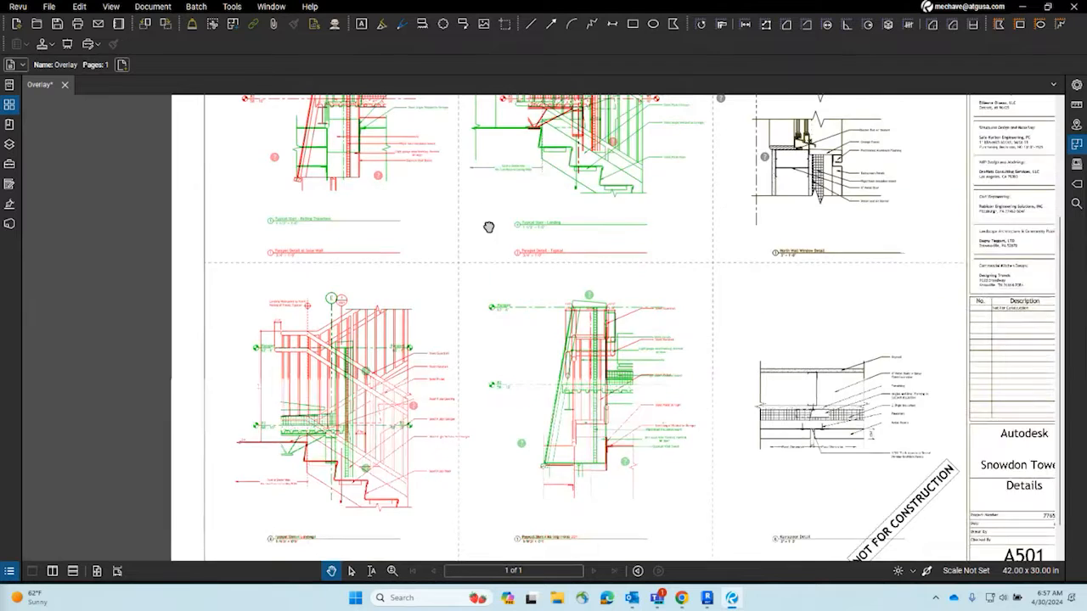
pyautogui.scroll(-6, 488, 228)
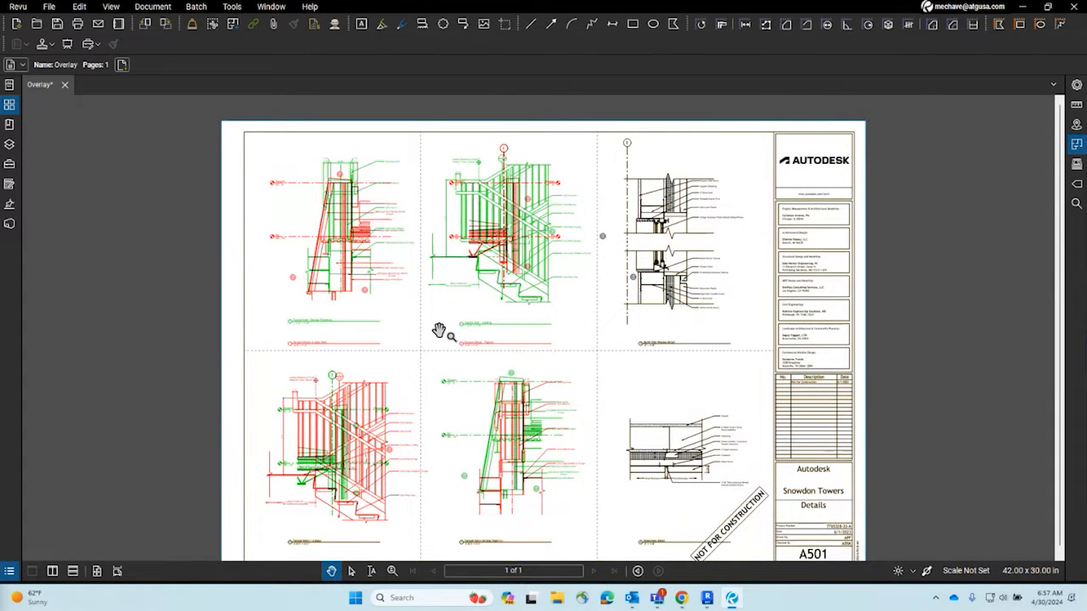
# Examine the North Wall Window Detail and the Rainscreen Detail up close for differences between the revisions
pyautogui.moveTo(460, 320); pyautogui.dragTo(504, 306)
pyautogui.scroll(12, 691, 141)
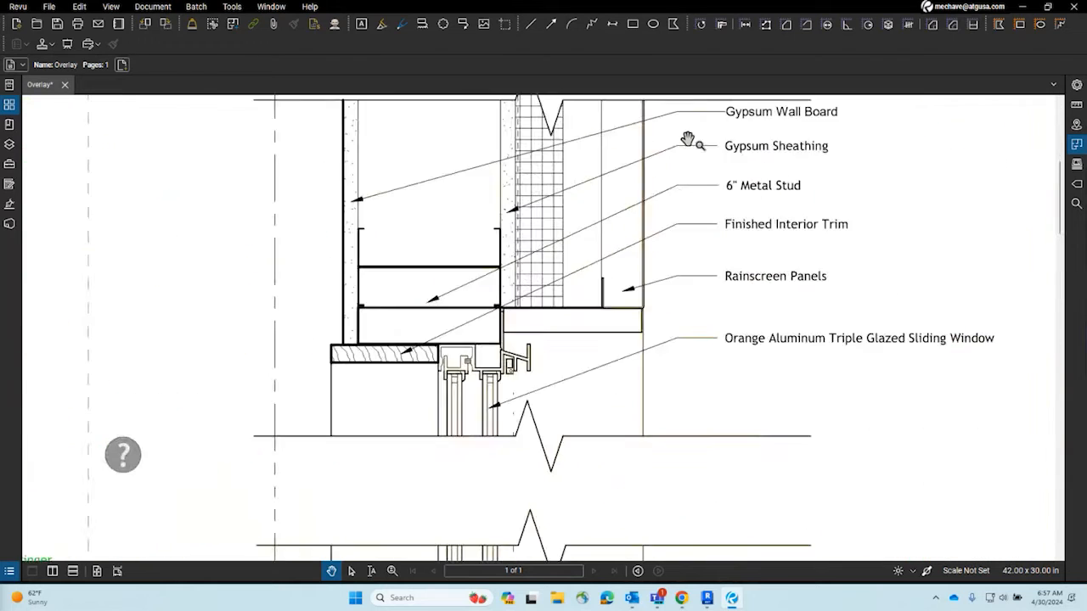
pyautogui.scroll(-6, 528, 348)
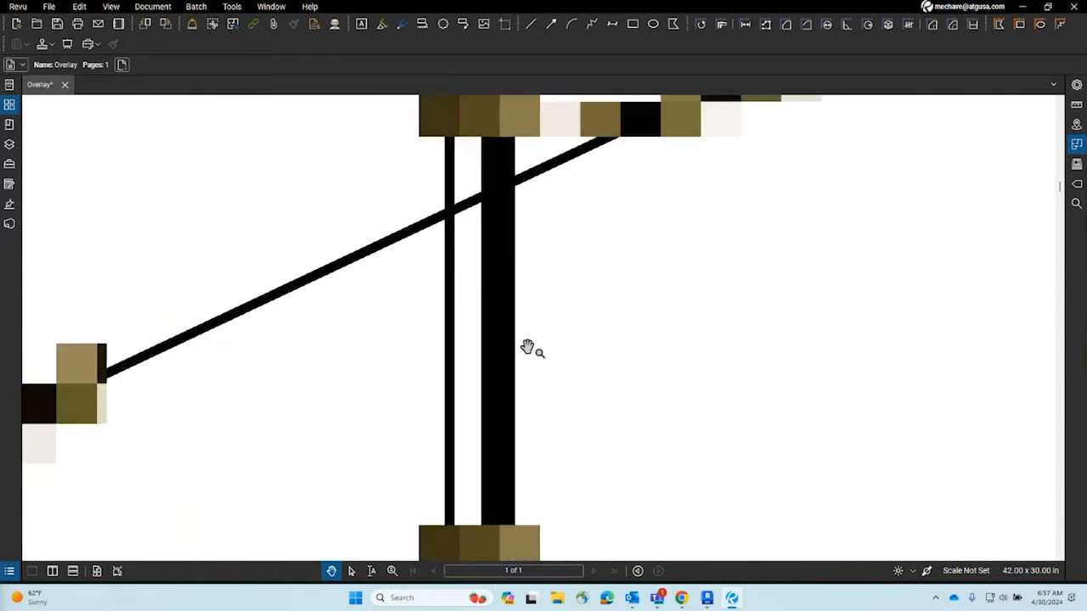
pyautogui.scroll(2, 505, 310)
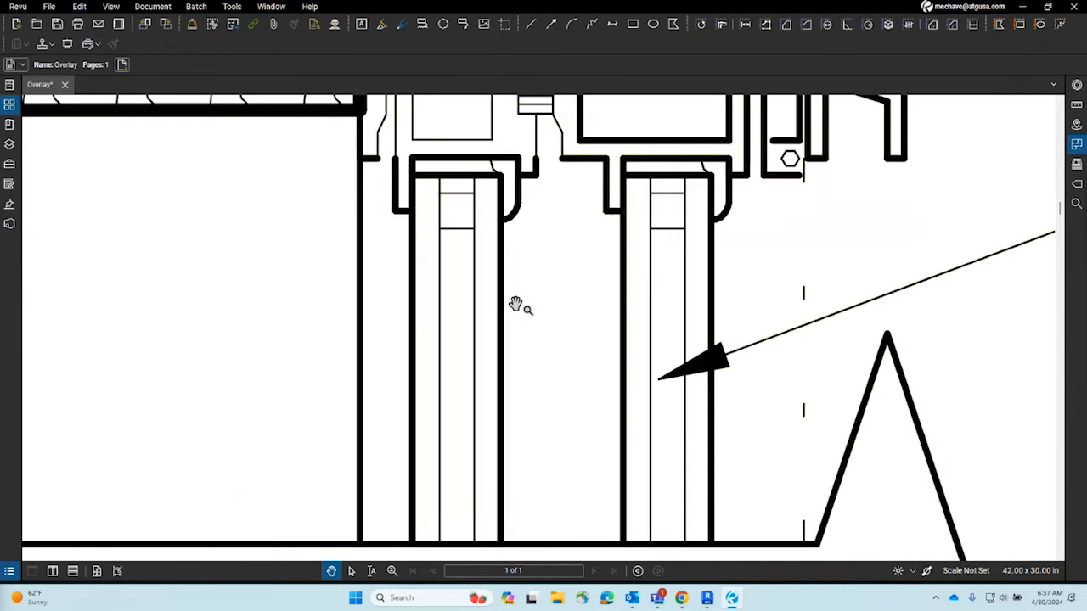
pyautogui.scroll(-5, 514, 304)
pyautogui.scroll(5, 548, 401)
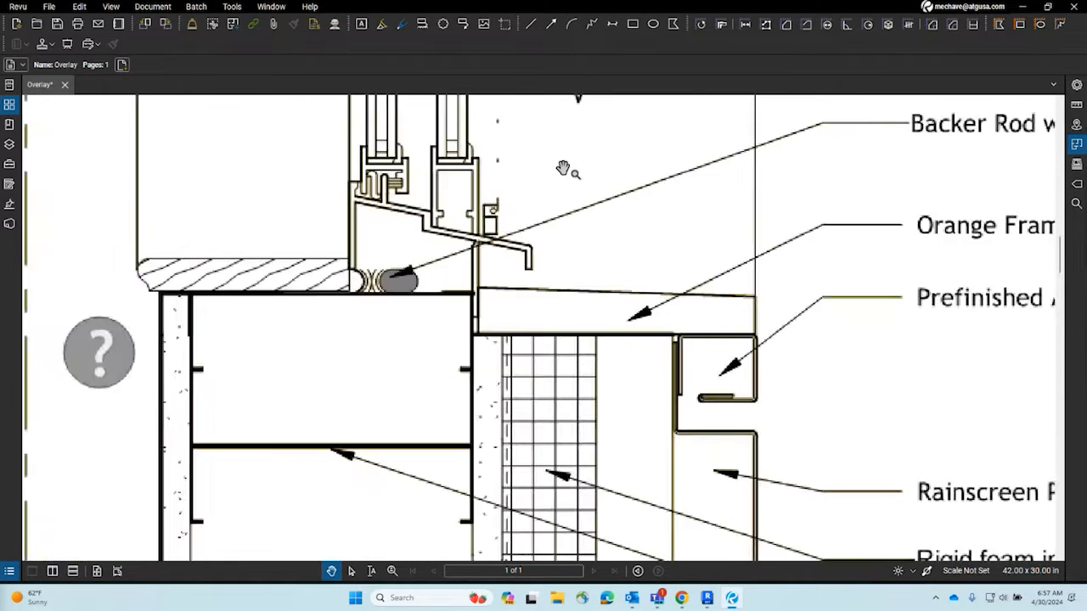
pyautogui.scroll(-4, 534, 195)
pyautogui.scroll(-4, 440, 383)
pyautogui.scroll(6, 668, 243)
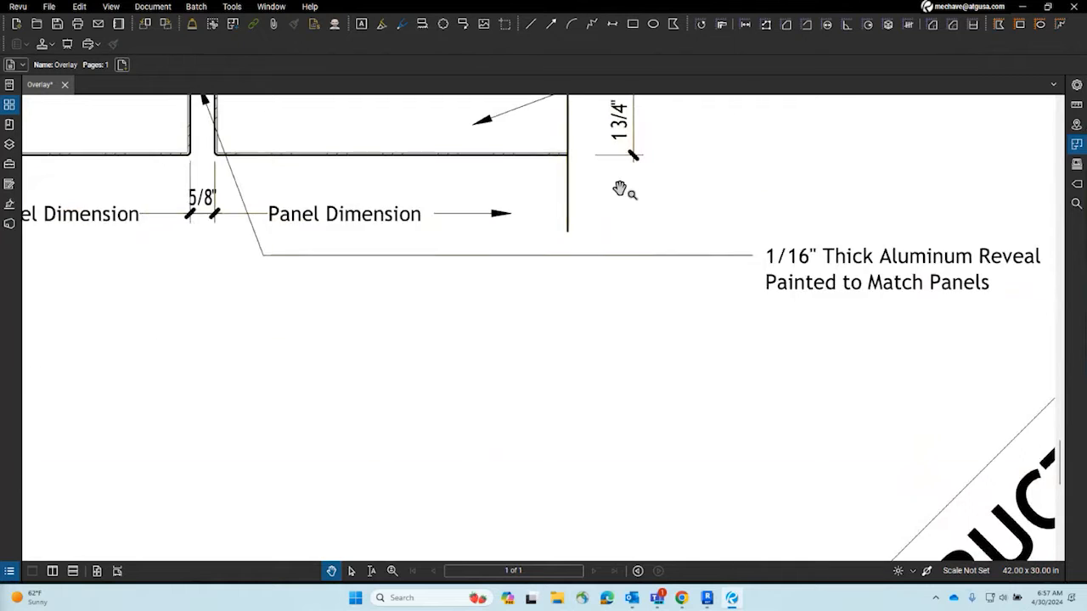
pyautogui.scroll(4, 553, 225)
pyautogui.scroll(-6, 565, 227)
pyautogui.scroll(-5, 569, 225)
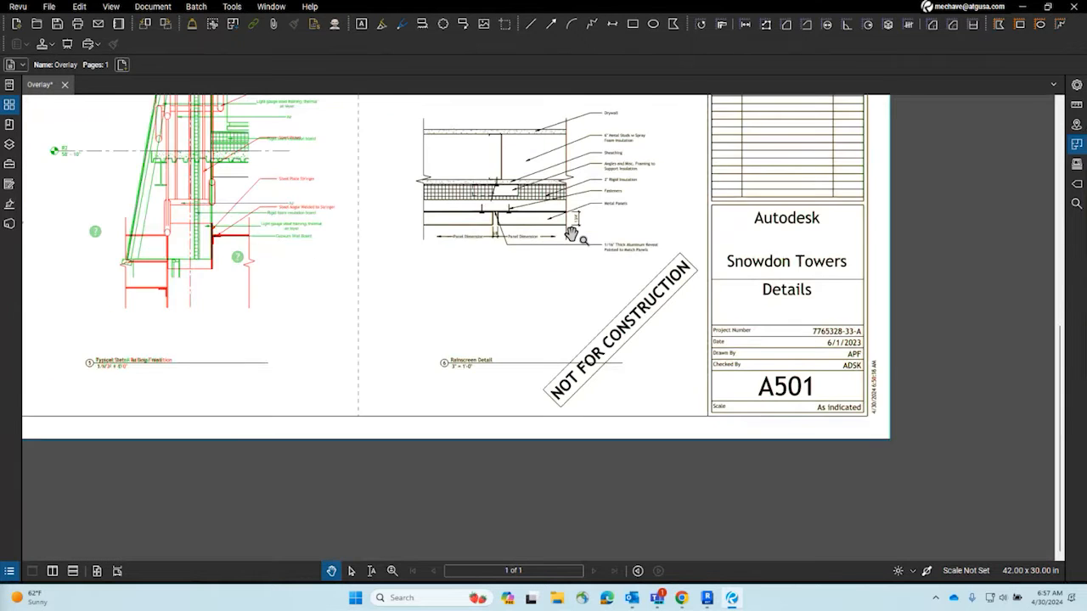
# Toggle the visibility of the second Snowdon Towers layer off and back on, viewing the lower stair details
pyautogui.scroll(2, 820, 407)
pyautogui.click(10, 144)
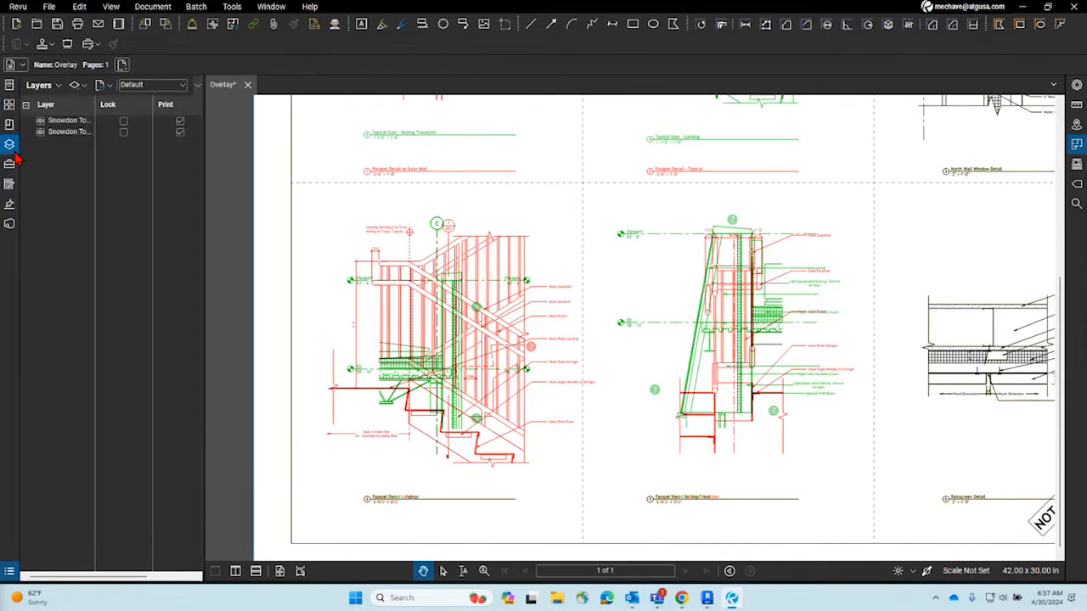
pyautogui.click(40, 132)
pyautogui.click(40, 132)
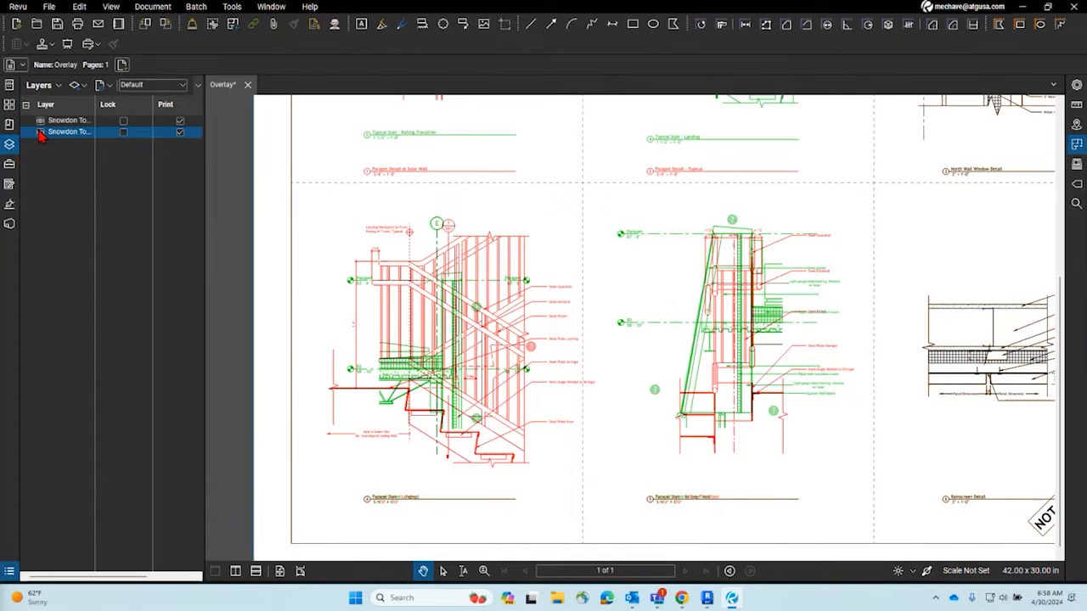
pyautogui.click(10, 144)
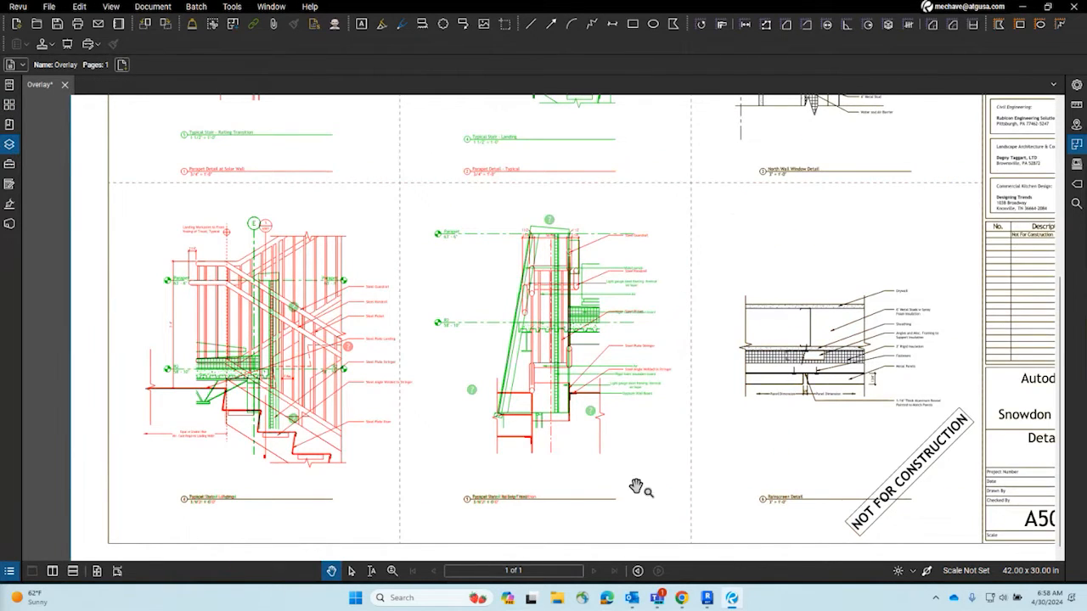
# Switch to Revit, view the print setup of sheet A501 for the Bluebeam PDF printer, and return to the overlay without printing
pyautogui.click(708, 598)
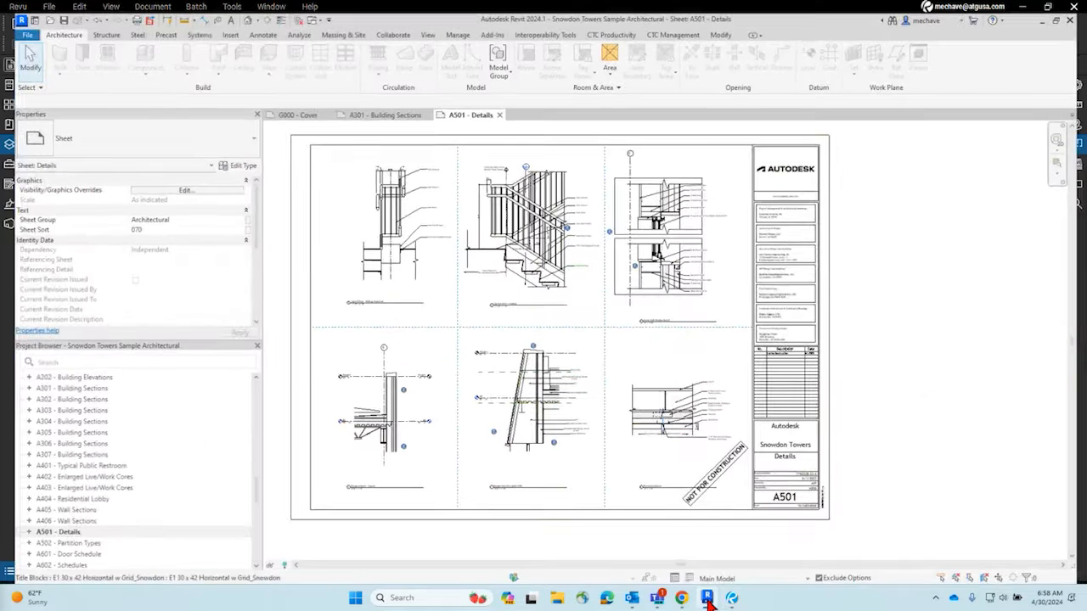
pyautogui.click(12, 21)
pyautogui.click(44, 222)
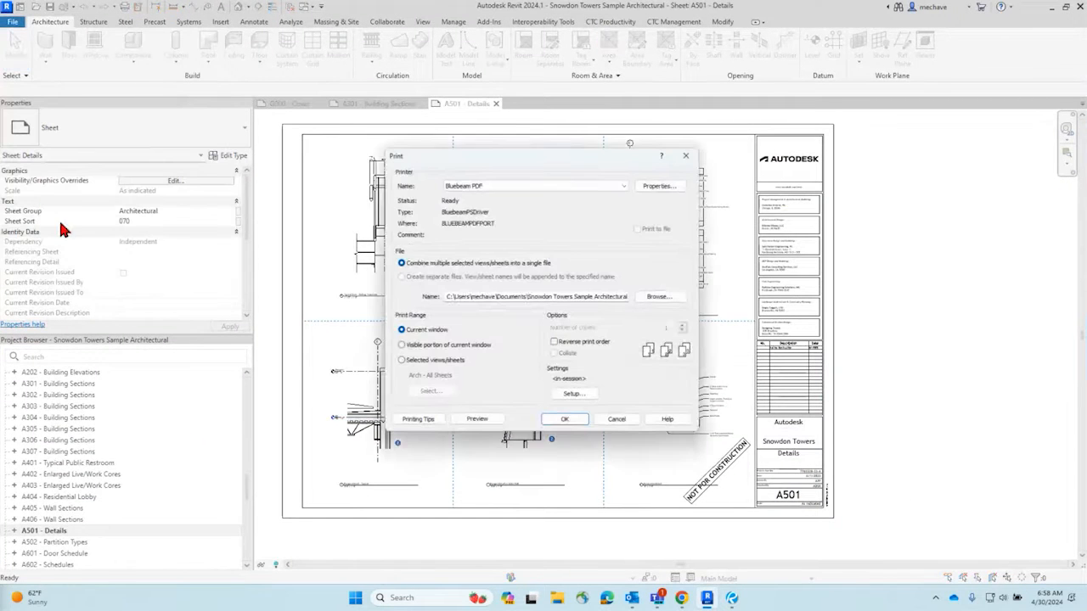
pyautogui.click(621, 426)
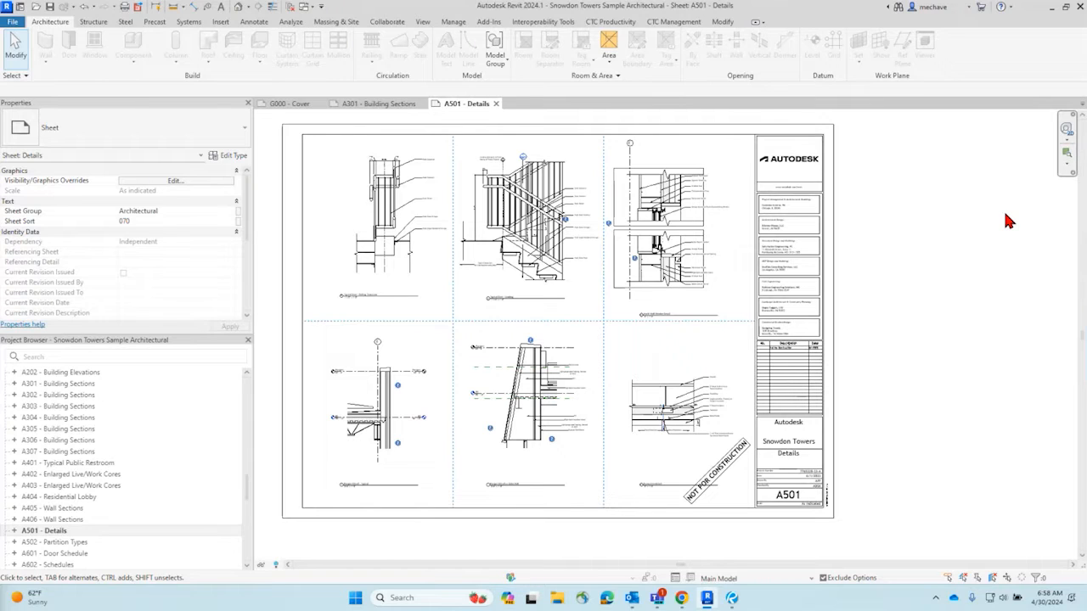
pyautogui.click(1056, 11)
# Examine the whole A501 overlay, from the stair and parapet details to the title block, for red and green differences
pyautogui.scroll(-5, 465, 246)
pyautogui.moveTo(471, 234); pyautogui.dragTo(549, 339)
pyautogui.scroll(4, 486, 294)
pyautogui.moveTo(486, 297); pyautogui.dragTo(412, 188)
pyautogui.scroll(-2, 383, 225)
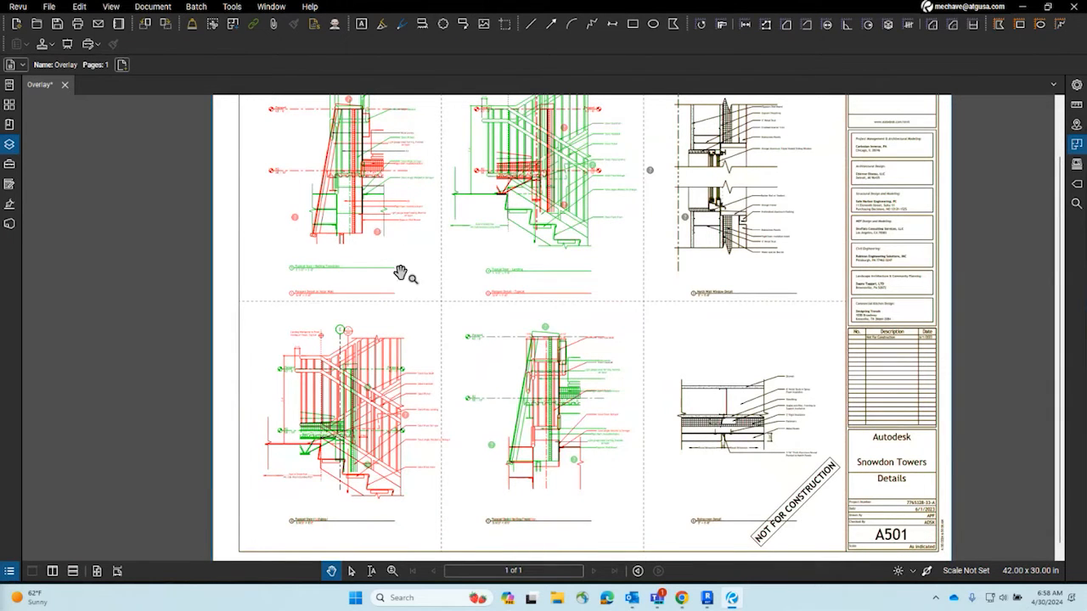
pyautogui.moveTo(413, 294); pyautogui.dragTo(383, 325)
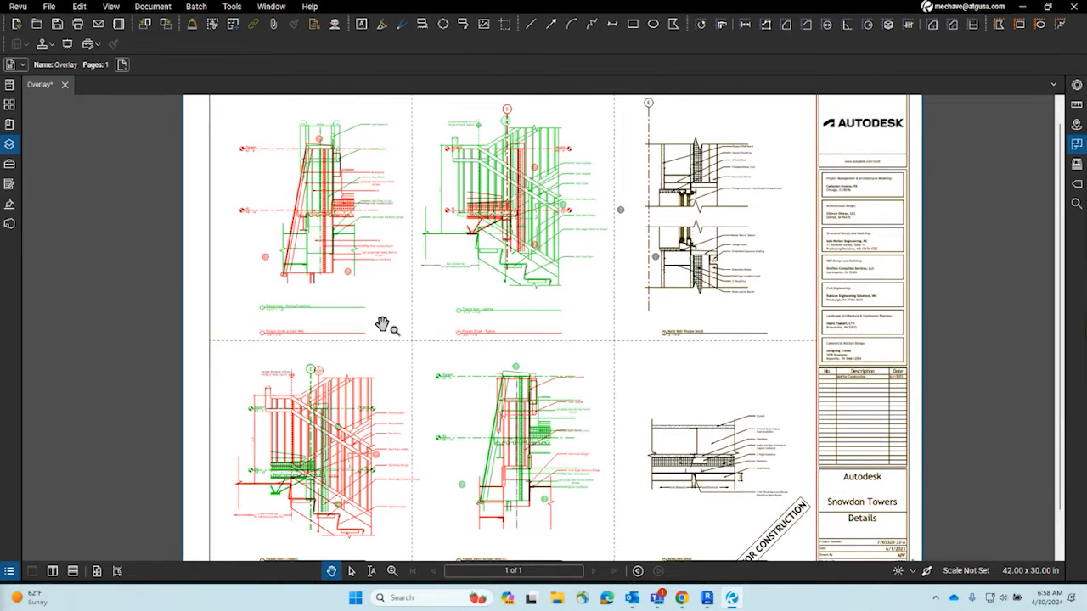
pyautogui.moveTo(382, 324); pyautogui.dragTo(392, 326)
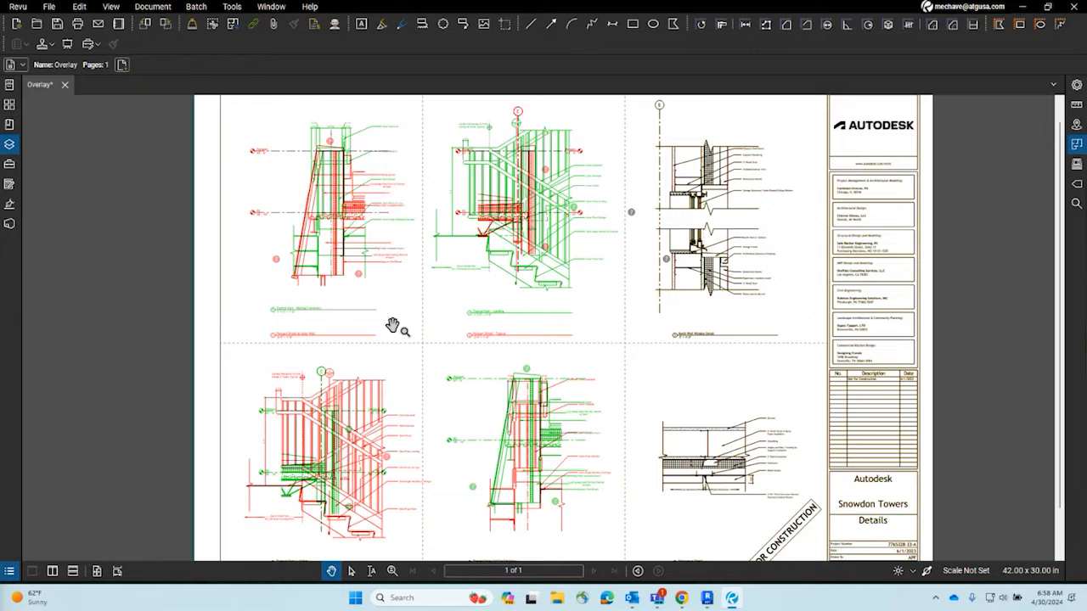
pyautogui.moveTo(392, 326); pyautogui.dragTo(403, 338)
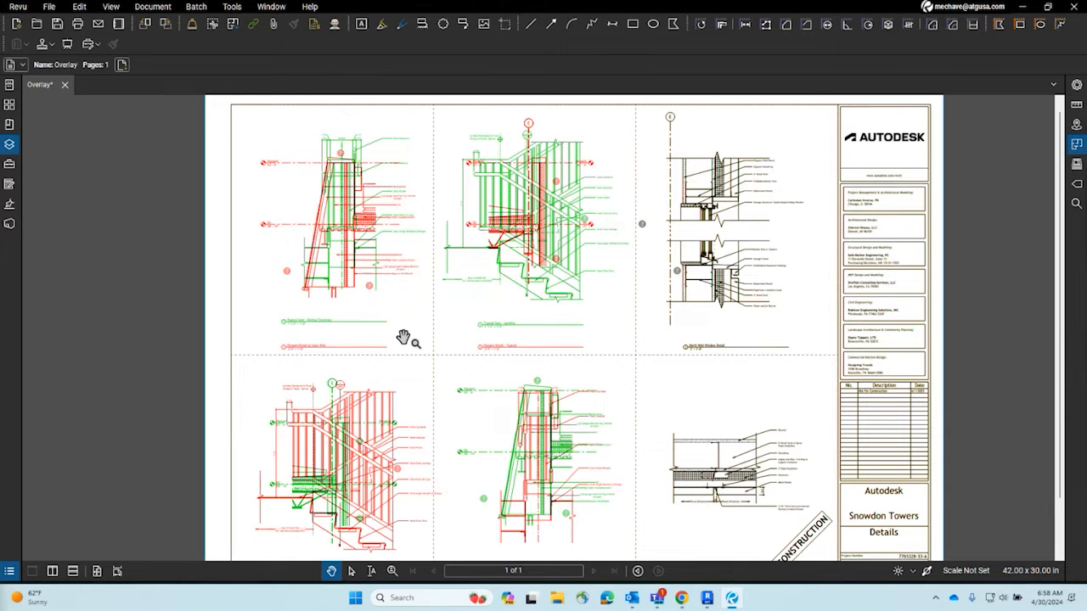
pyautogui.moveTo(403, 339); pyautogui.dragTo(425, 321)
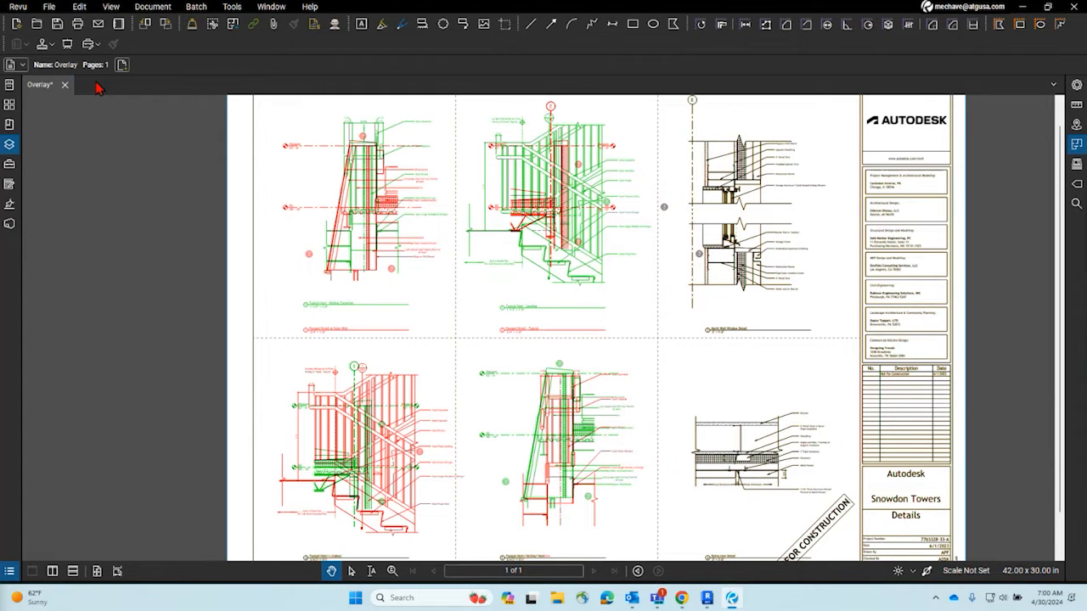
# Close the Overlay document
pyautogui.click(65, 84)
pyautogui.click(613, 355)
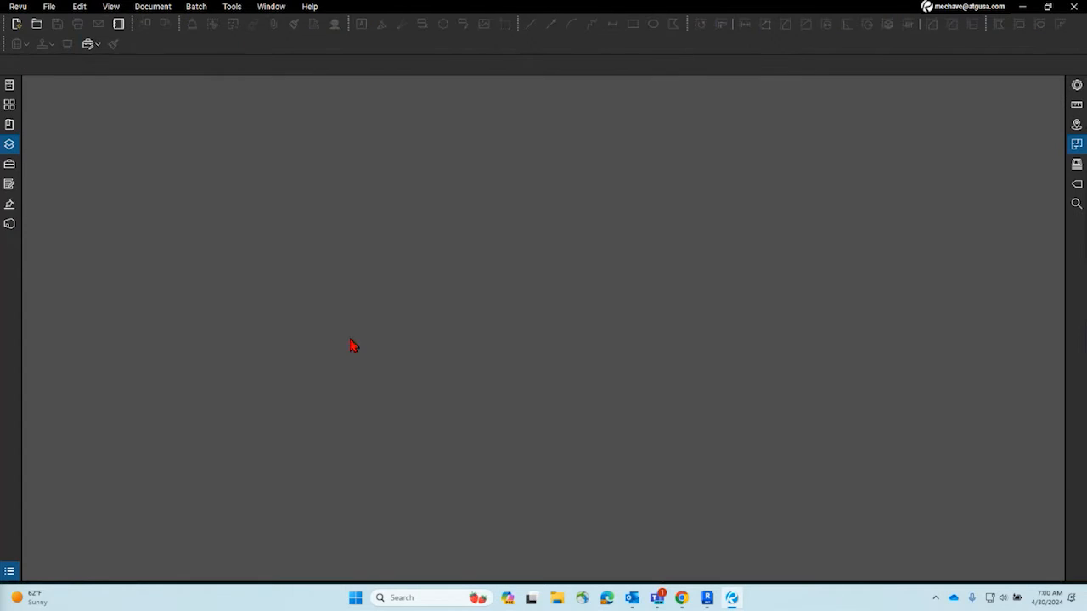
pyautogui.click(49, 6)
pyautogui.moveTo(75, 38)
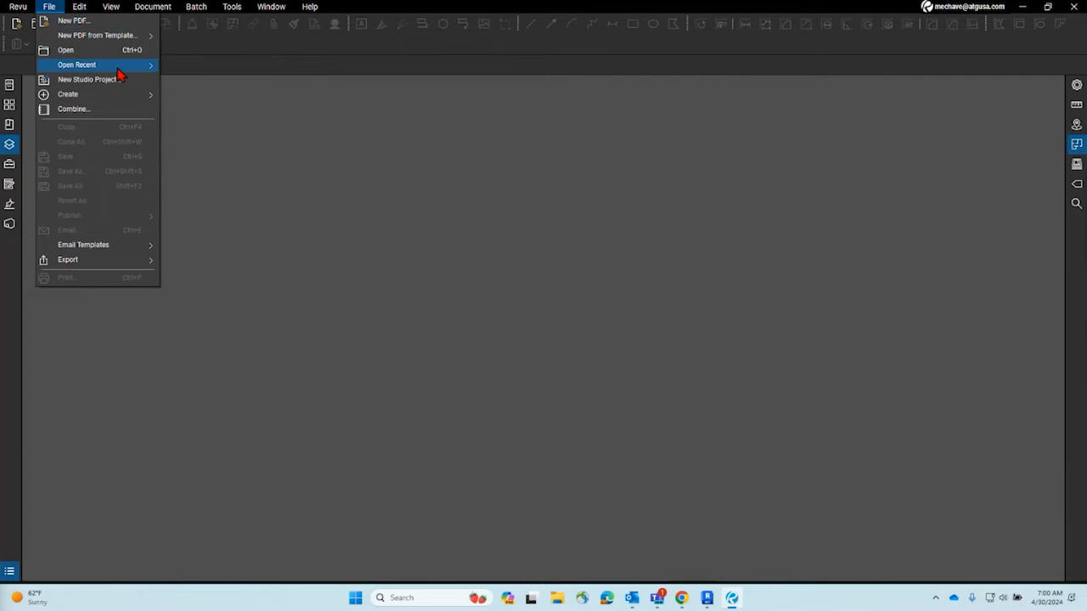
pyautogui.click(206, 63)
pyautogui.click(108, 8)
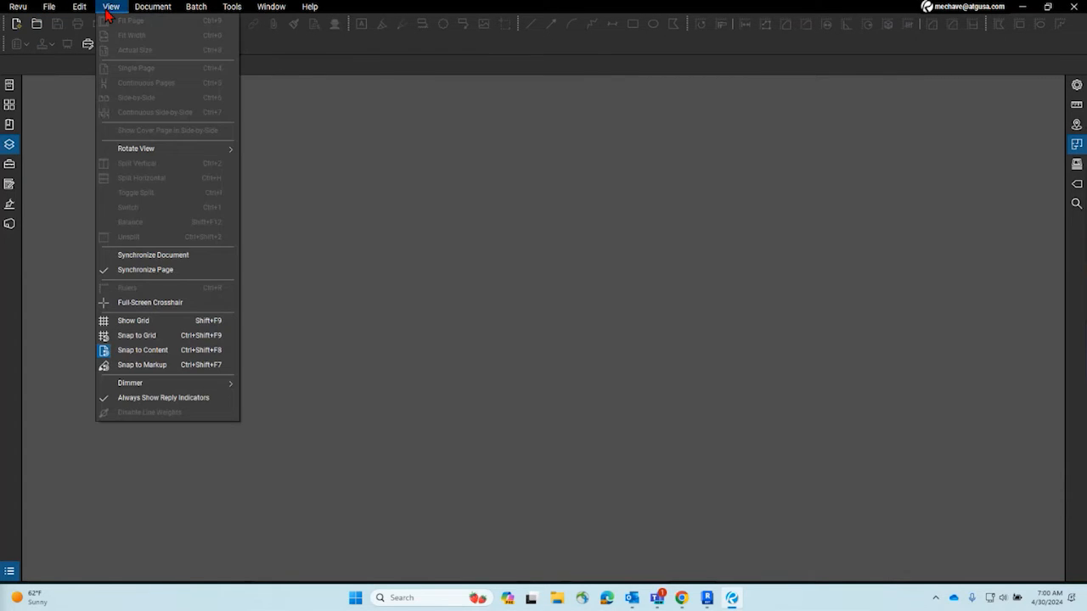
pyautogui.click(266, 58)
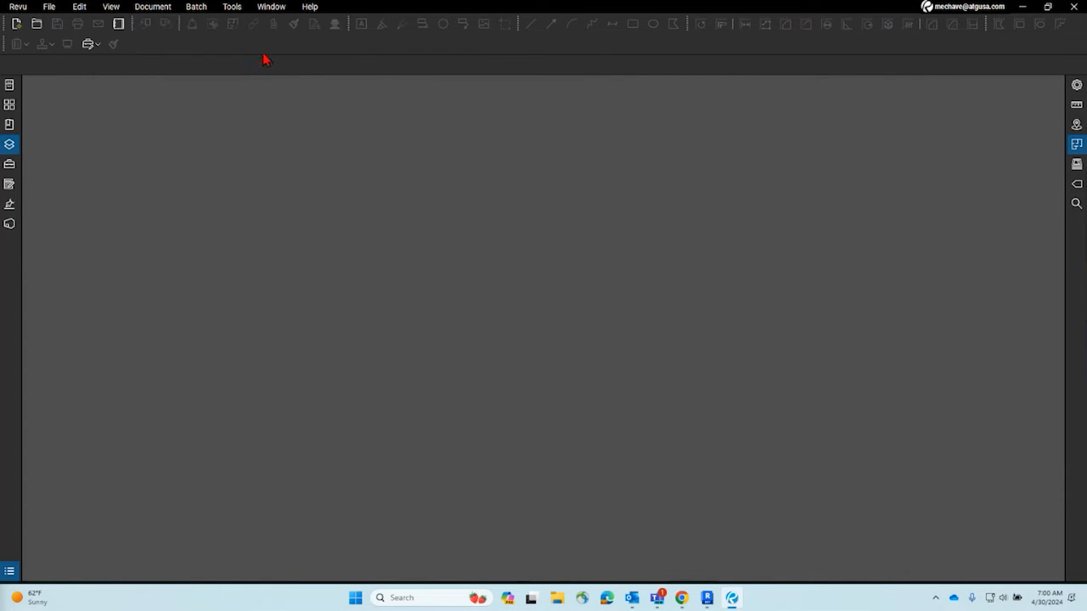
# Open the recent files Snowdon Towers Sample Architectural Rev 1 and Snowdon Towers Sample Architectural
pyautogui.click(10, 84)
pyautogui.click(137, 203)
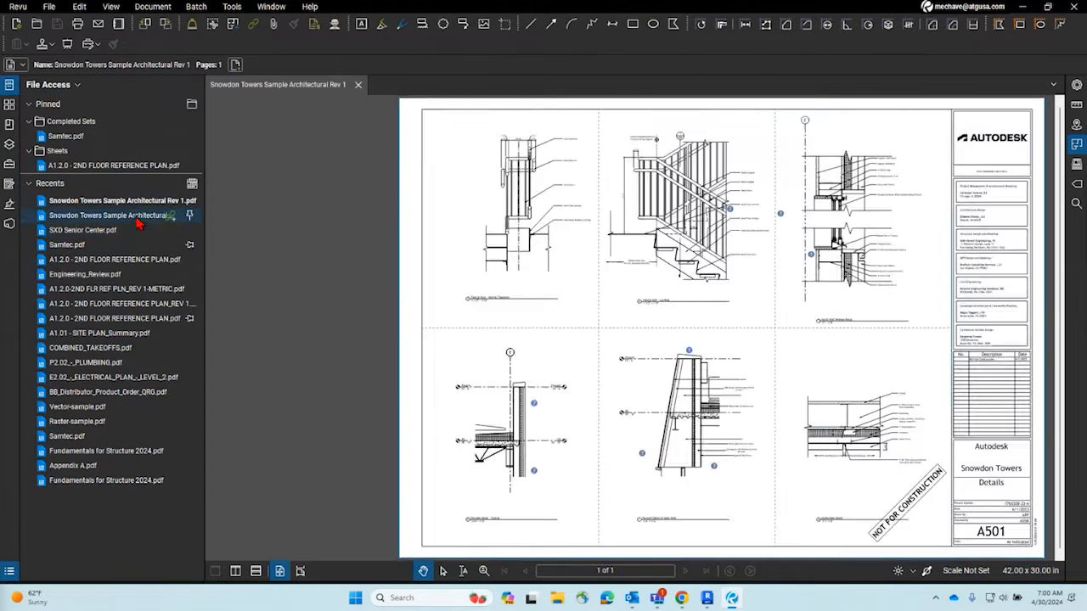
pyautogui.click(137, 217)
pyautogui.click(11, 87)
pyautogui.scroll(-3, 469, 287)
pyautogui.scroll(6, 369, 255)
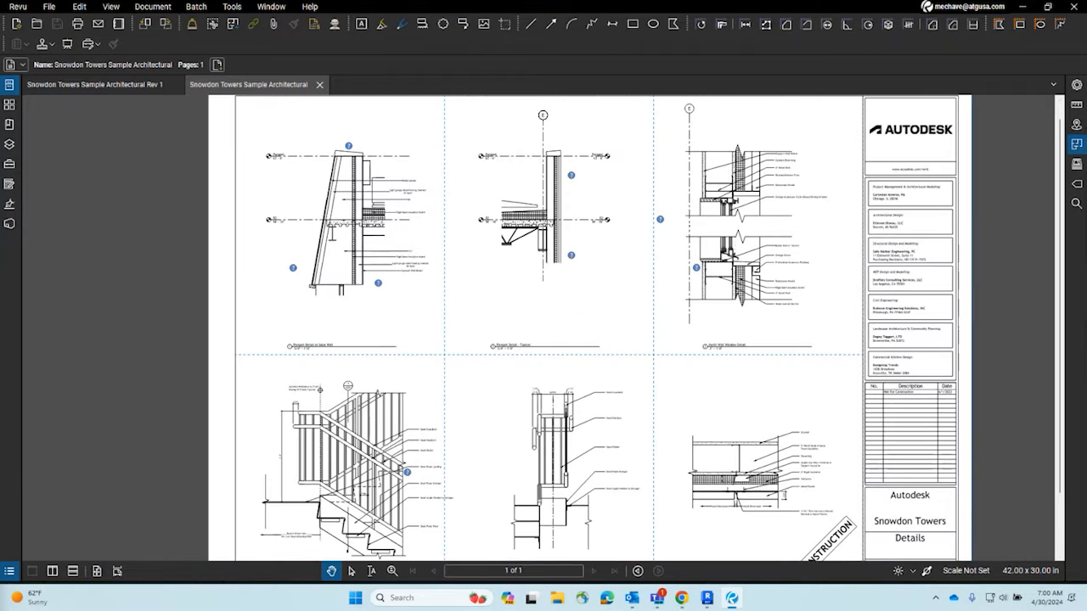
# Split the view vertically and show Snowdon Towers Sample Architectural Rev 1 beside the original sheet, with the details of both in view
pyautogui.click(52, 571)
pyautogui.scroll(-5, 371, 286)
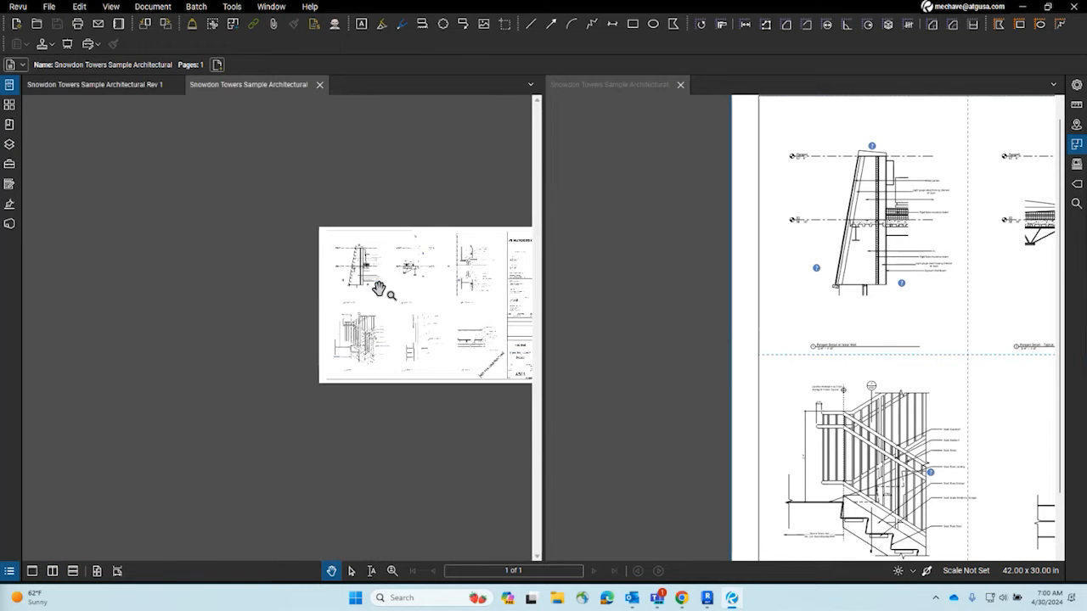
pyautogui.click(127, 85)
pyautogui.moveTo(476, 314); pyautogui.dragTo(301, 281)
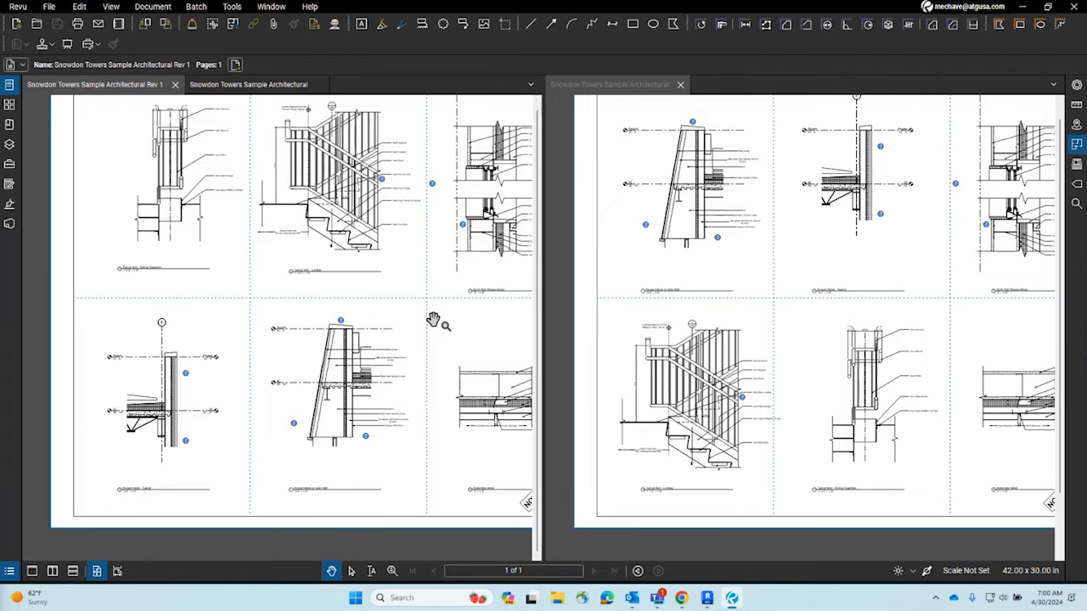
pyautogui.moveTo(427, 332); pyautogui.dragTo(425, 343)
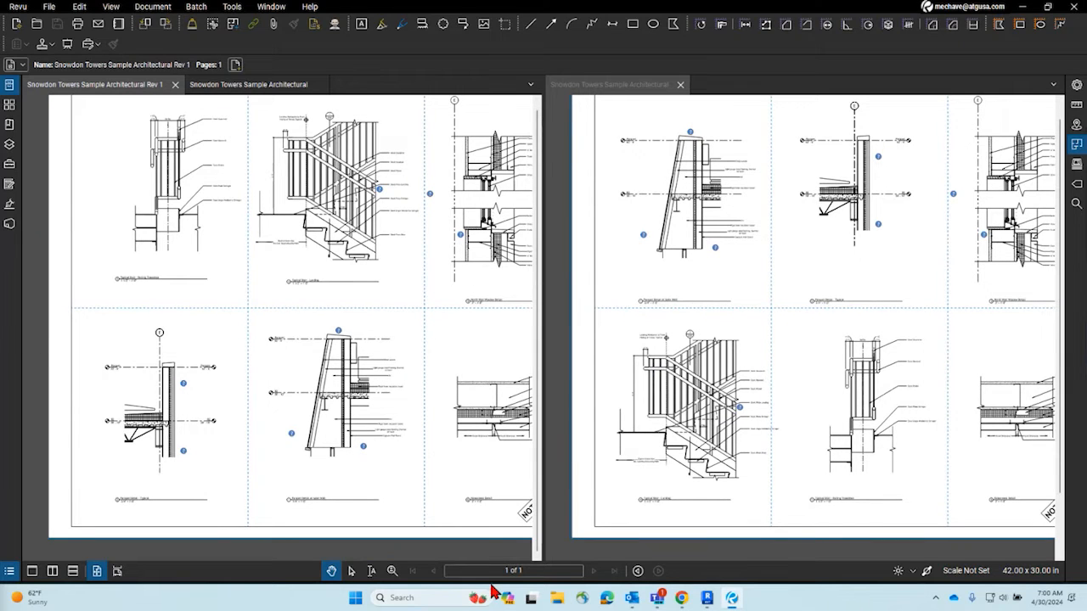
# Switch to Revit, inspect the help annotation near the Steel Plate Landing note on sheet A501, and return to the split PDF view
pyautogui.click(707, 599)
pyautogui.scroll(3, 566, 229)
pyautogui.scroll(5, 566, 234)
pyautogui.click(564, 231)
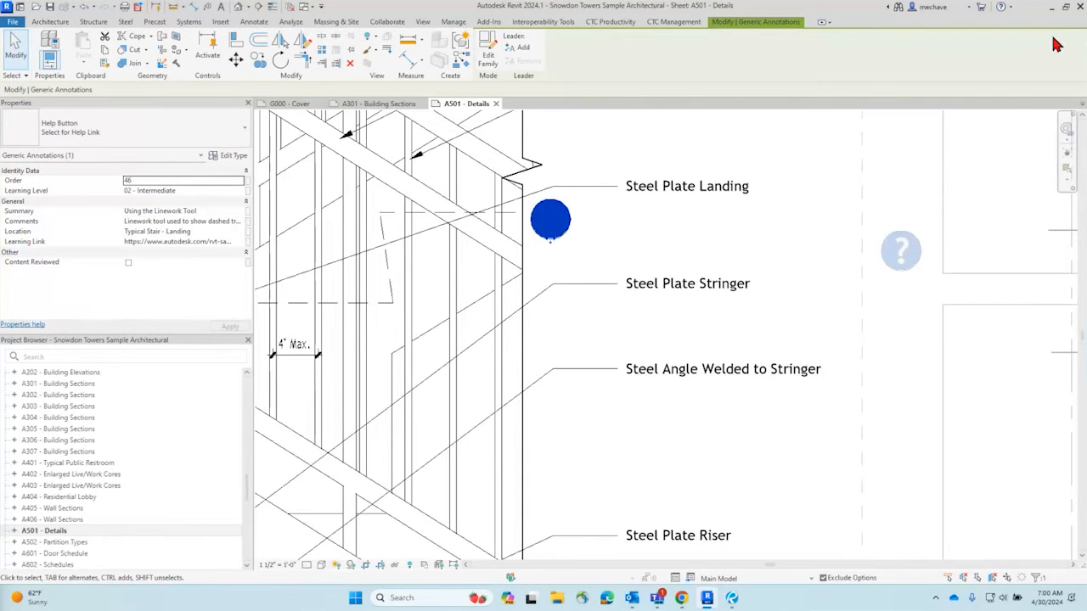
pyautogui.click(1053, 10)
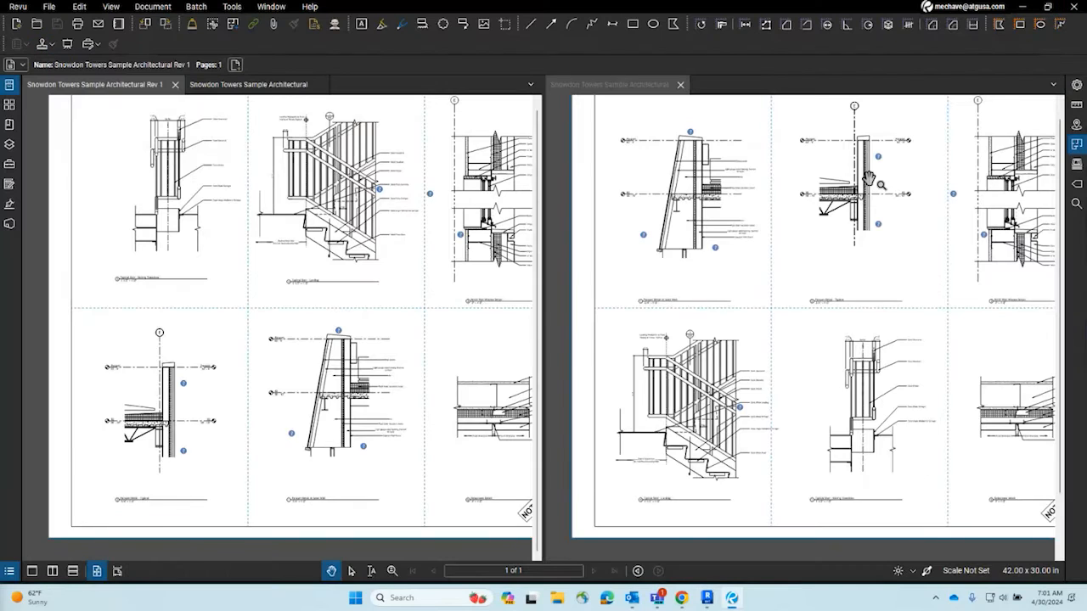
# Take a snapshot of the Parapet Detail at Solar Wall on the Rev 1 sheet
pyautogui.scroll(3, 389, 178)
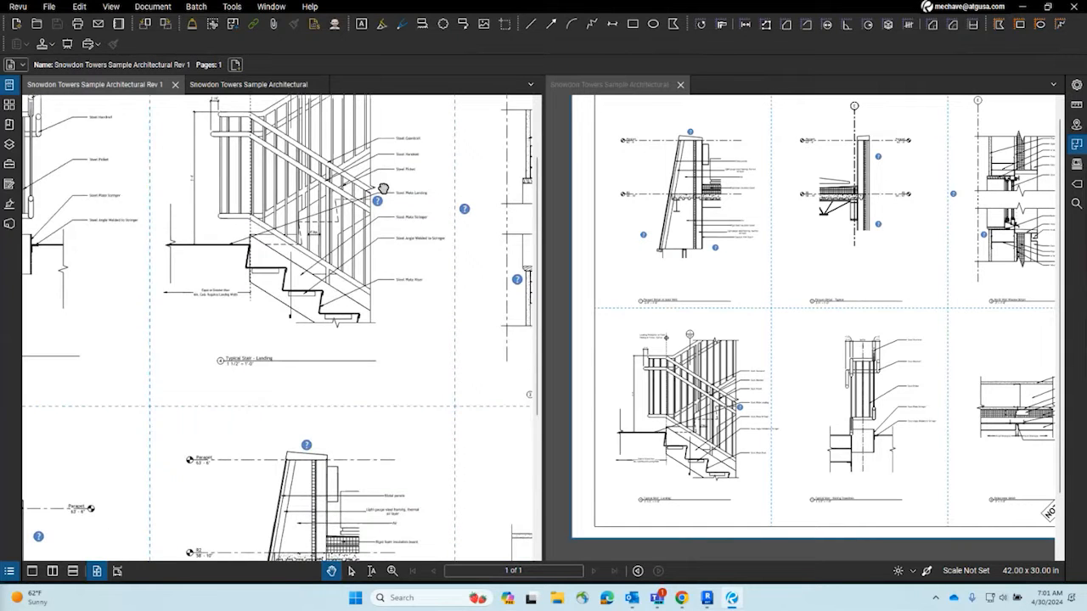
pyautogui.scroll(-1, 389, 179)
pyautogui.scroll(2, 767, 403)
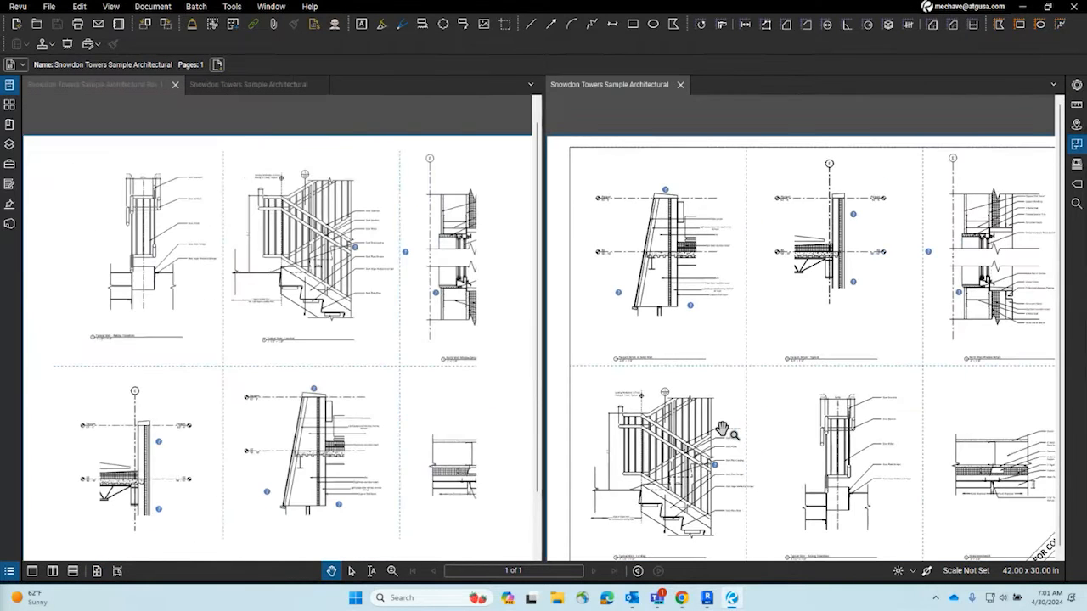
pyautogui.click(46, 7)
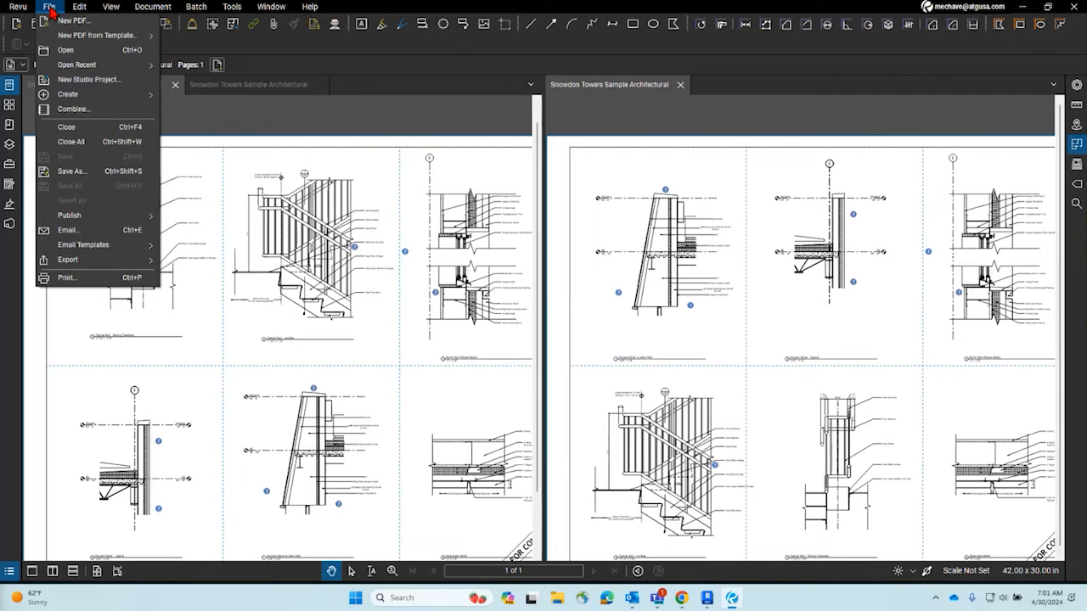
pyautogui.moveTo(113, 6)
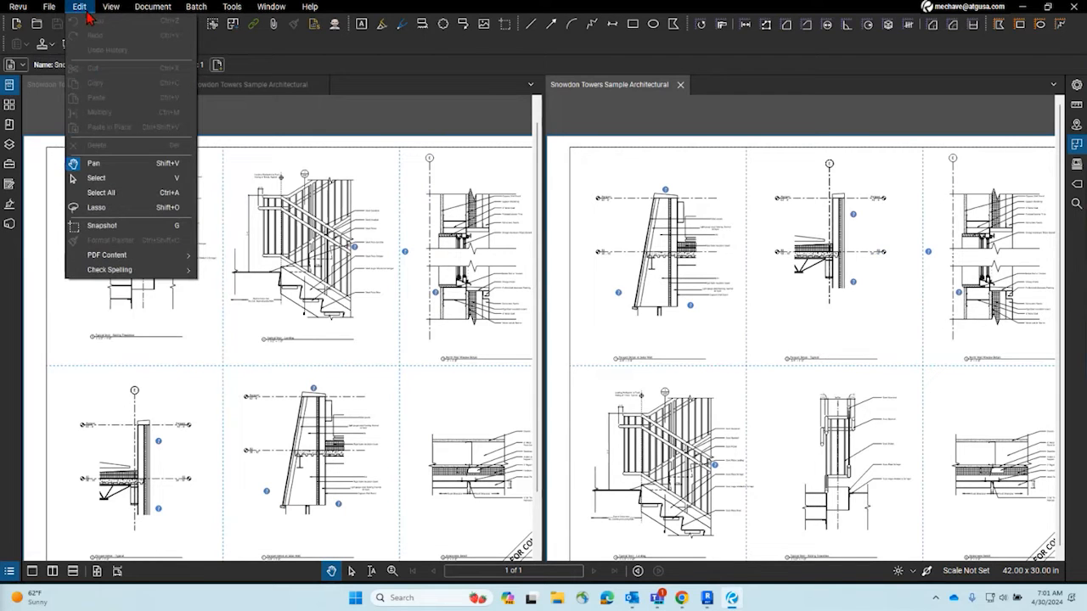
pyautogui.click(128, 226)
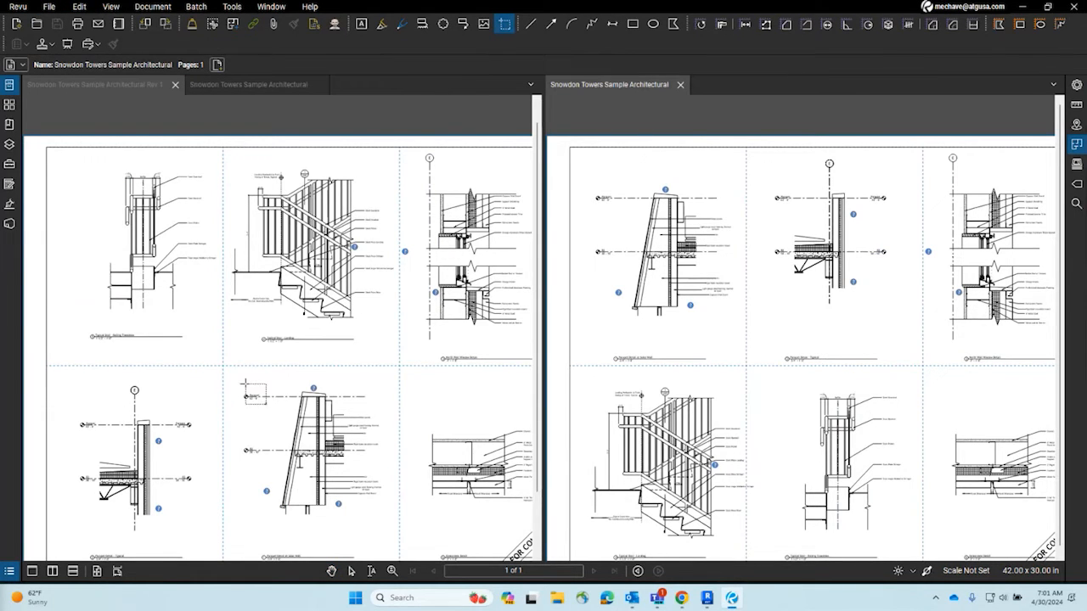
pyautogui.moveTo(230, 379); pyautogui.dragTo(389, 527)
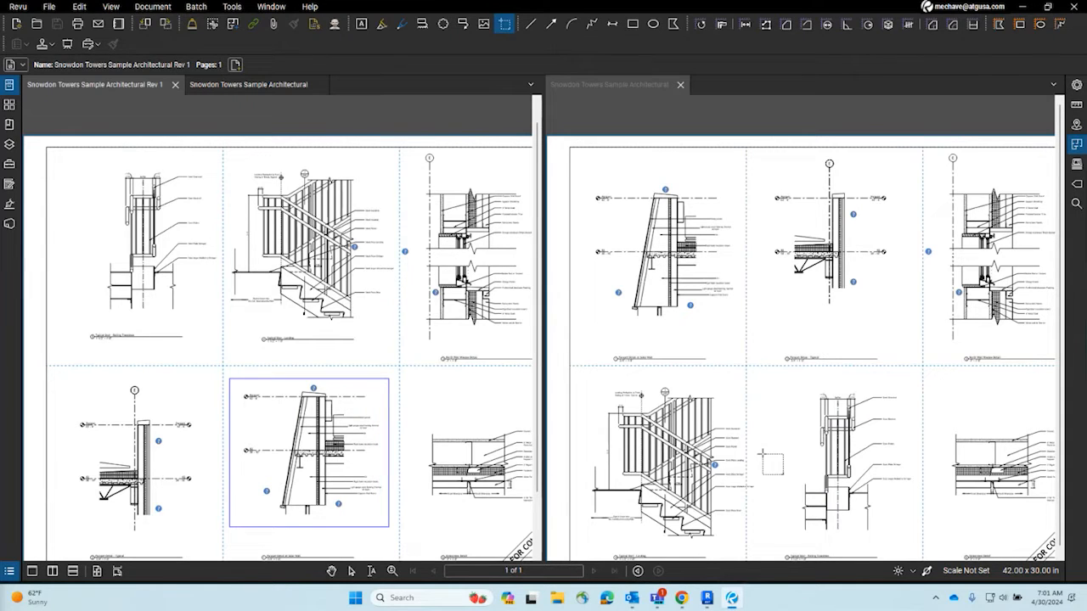
pyautogui.press('Escape')
# Paste the snapshot onto the original sheet and move it roughly over the Parapet Detail at Solar Wall
pyautogui.click(777, 348)
pyautogui.hotkey('ctrl', 'v')
pyautogui.moveTo(867, 246); pyautogui.dragTo(680, 273)
# Change the colors of the pasted parapet snapshot to red
pyautogui.rightClick(686, 240)
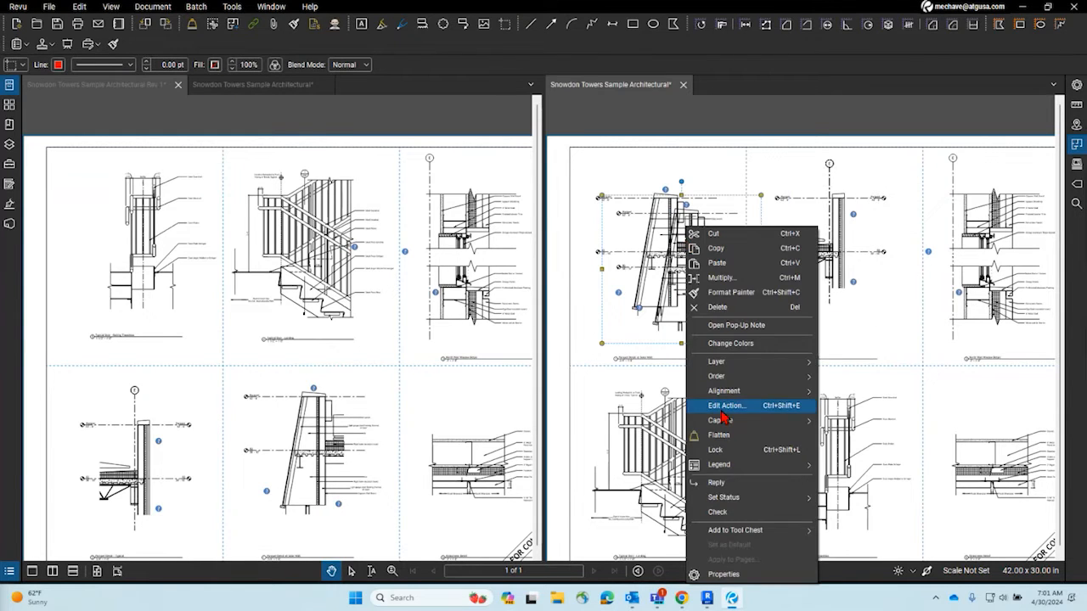
pyautogui.click(763, 342)
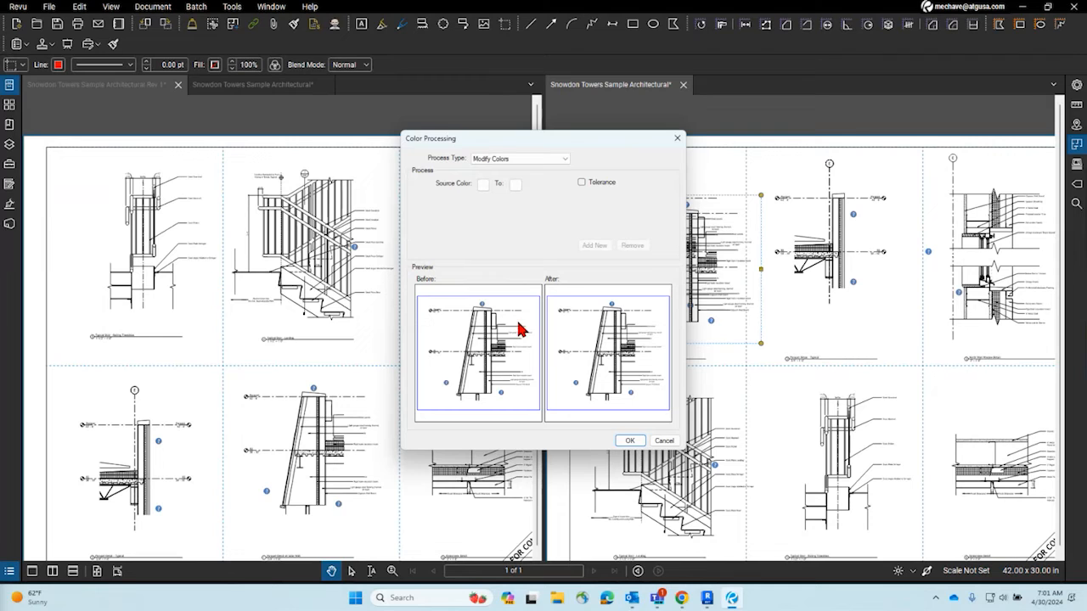
pyautogui.click(485, 188)
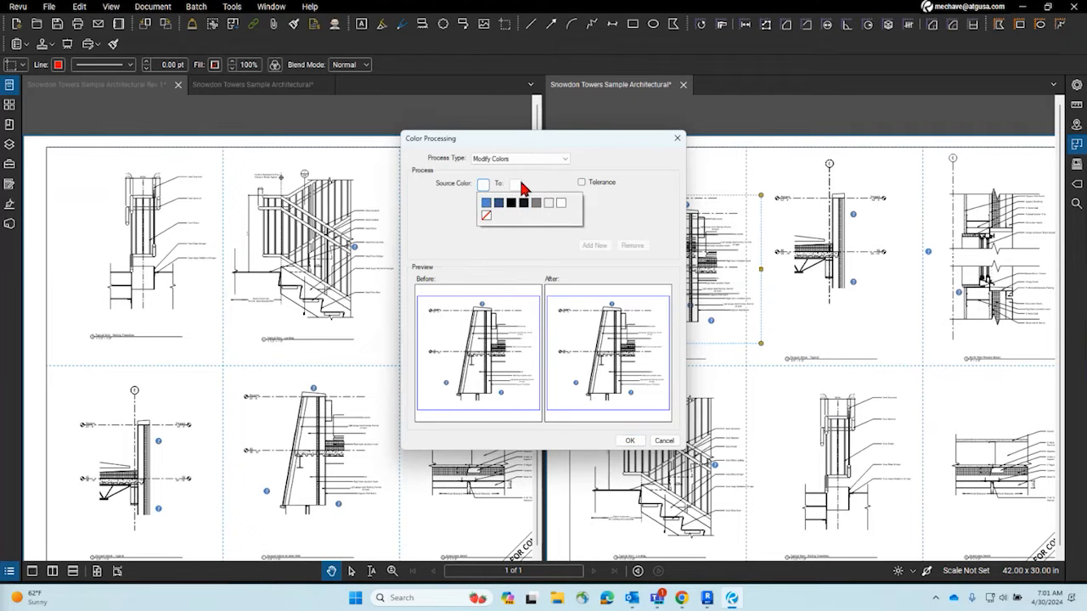
pyautogui.click(522, 160)
pyautogui.click(515, 188)
pyautogui.click(630, 441)
# Align the red snapshot with the underlying Parapet Detail at Solar Wall on the original sheet
pyautogui.scroll(3, 695, 284)
pyautogui.scroll(3, 695, 284)
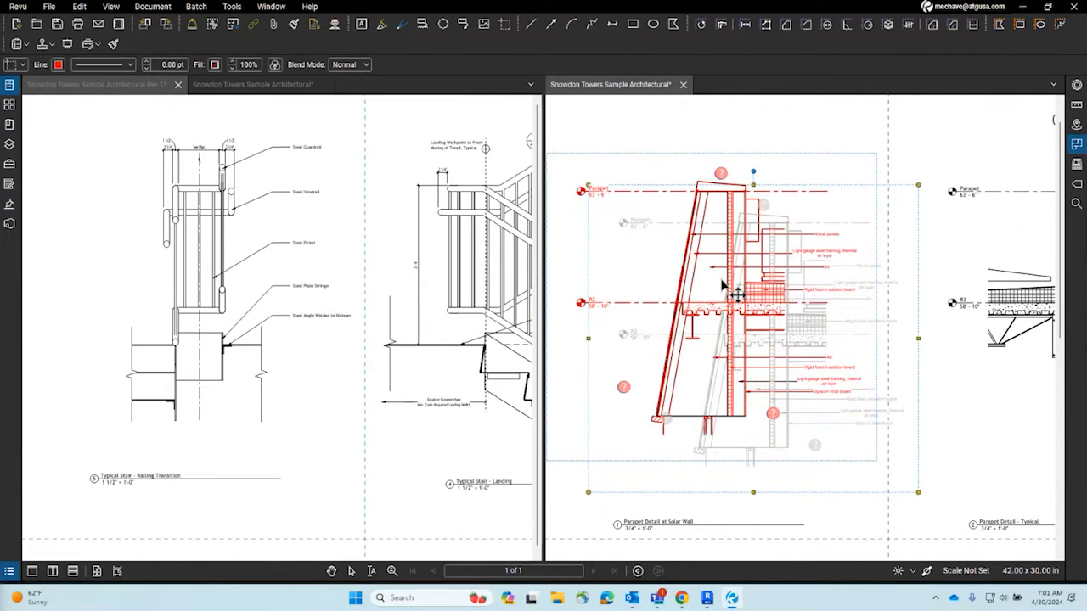
pyautogui.hotkey('ctrl', 'z')
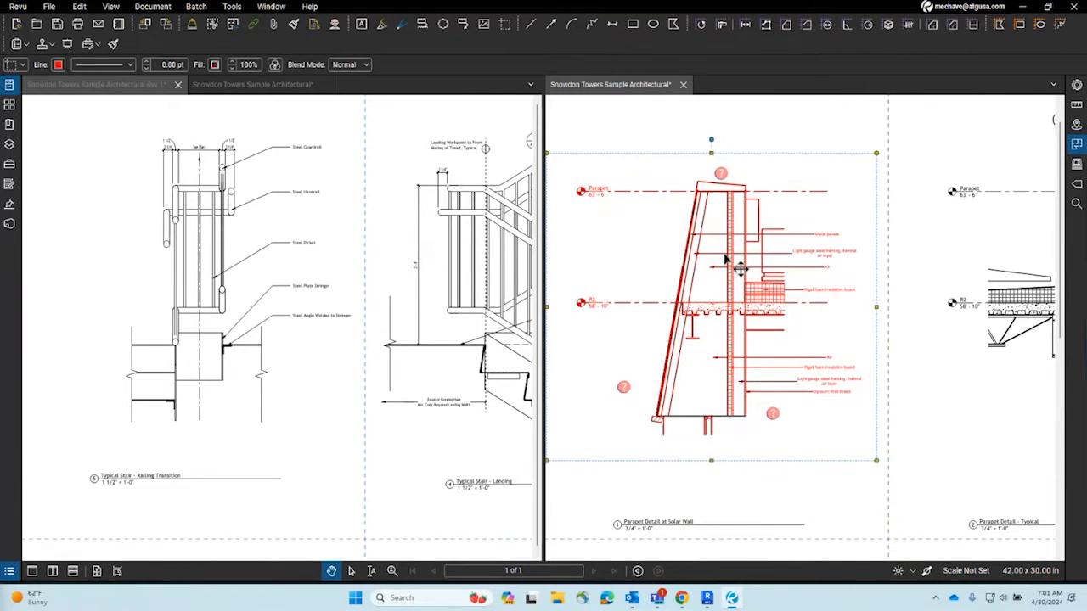
# Set the red snapshot's blend mode to Multiply and check its alignment at the parapet cap
pyautogui.rightClick(723, 256)
pyautogui.click(346, 63)
pyautogui.click(346, 65)
pyautogui.click(350, 84)
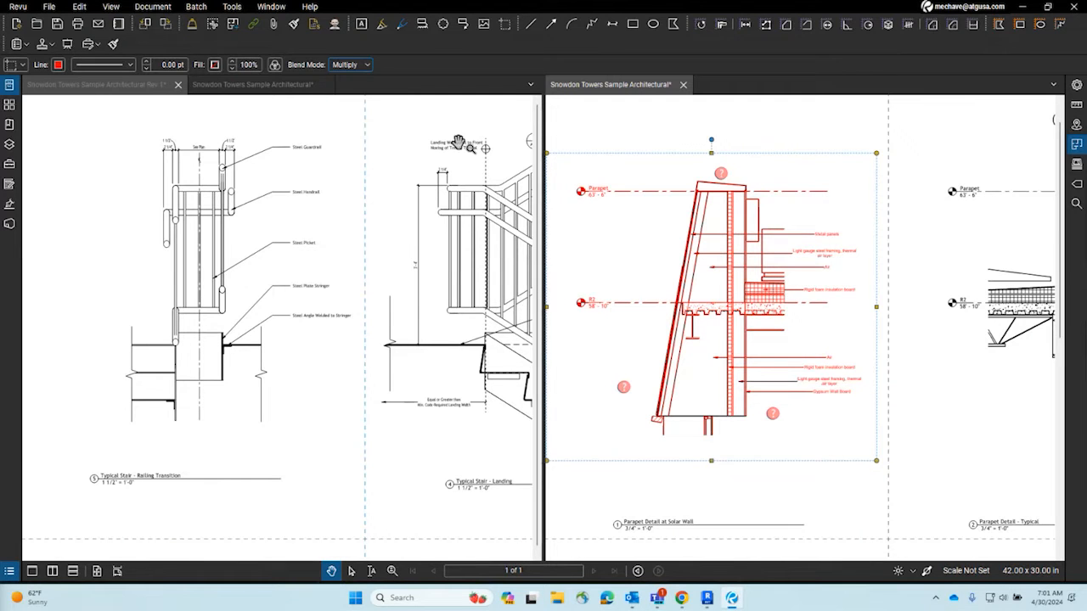
pyautogui.scroll(6, 769, 247)
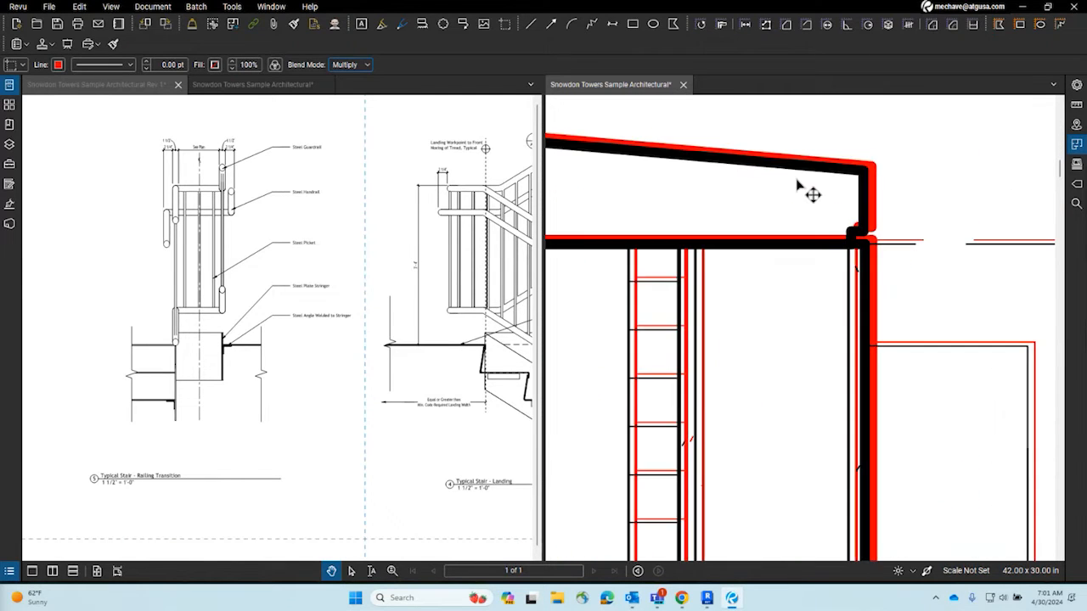
pyautogui.scroll(-6, 807, 180)
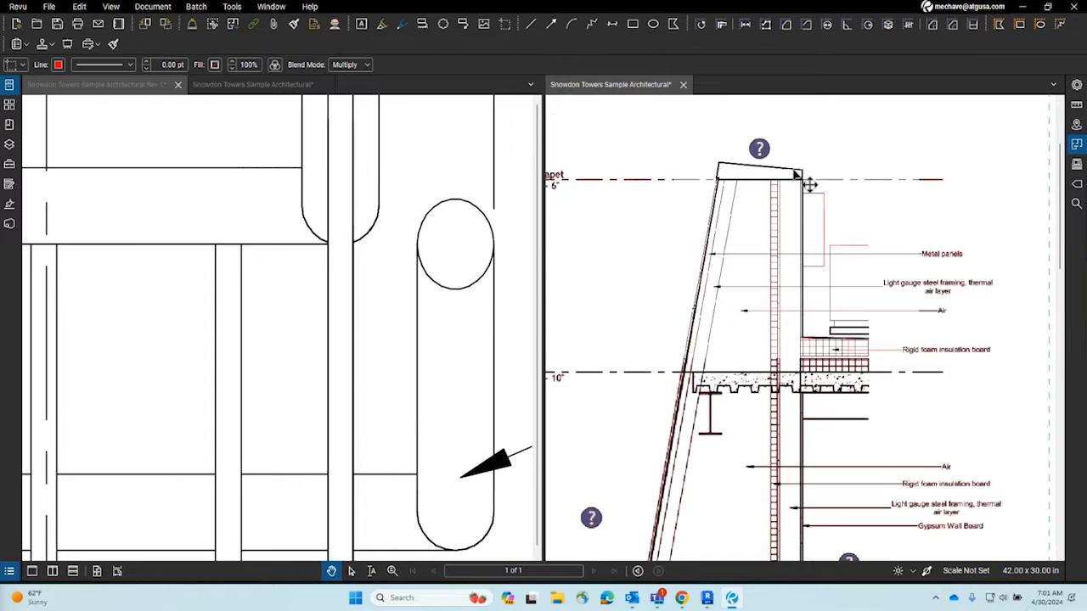
pyautogui.scroll(2, 821, 396)
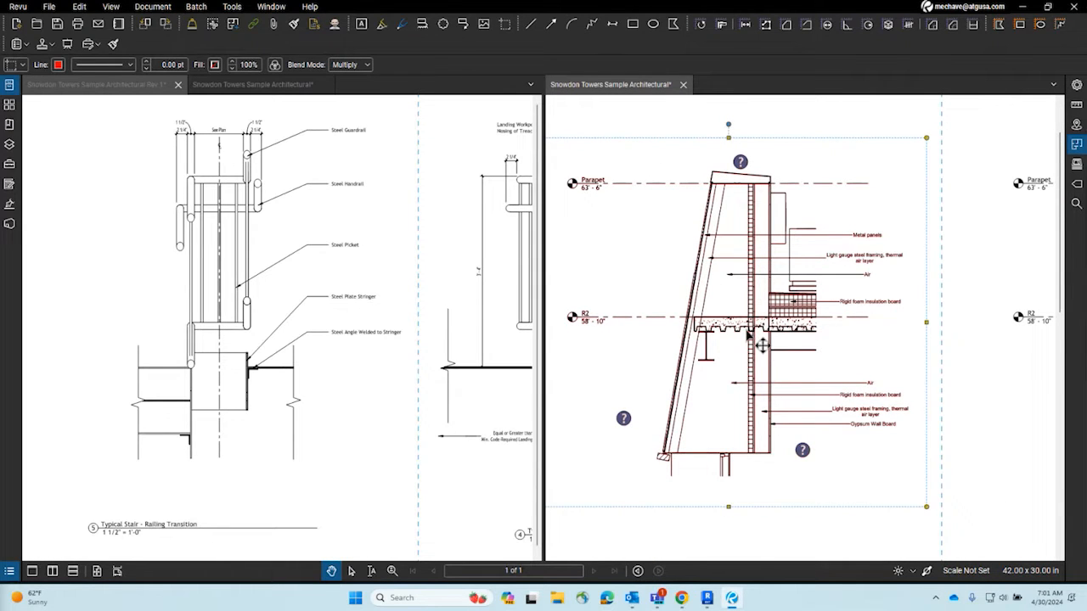
# Show the document's layers list and open the layer options of the parapet snapshot
pyautogui.click(10, 146)
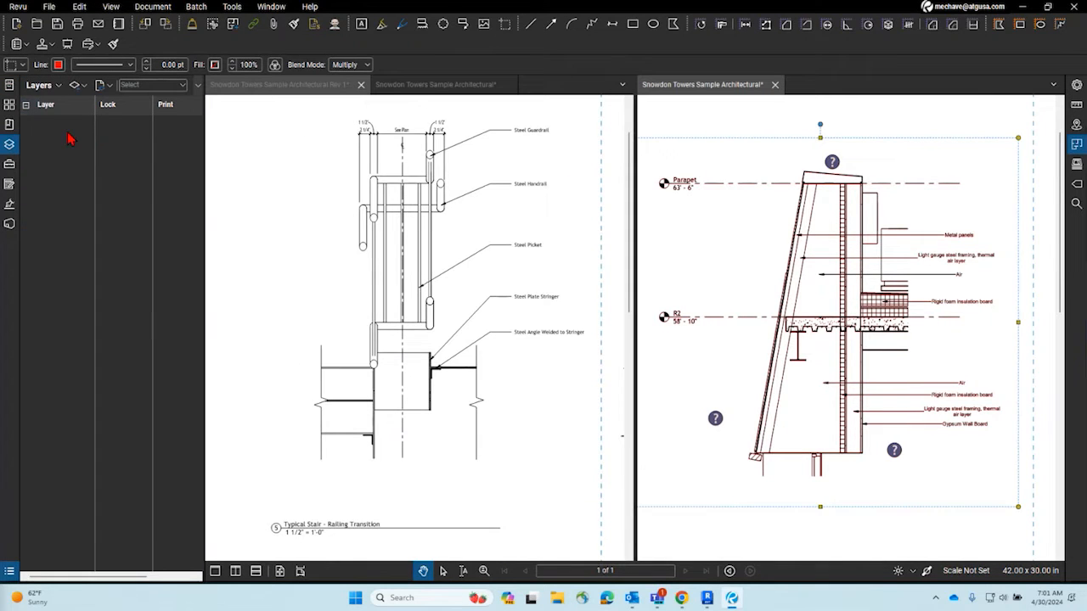
pyautogui.rightClick(808, 194)
pyautogui.moveTo(899, 329)
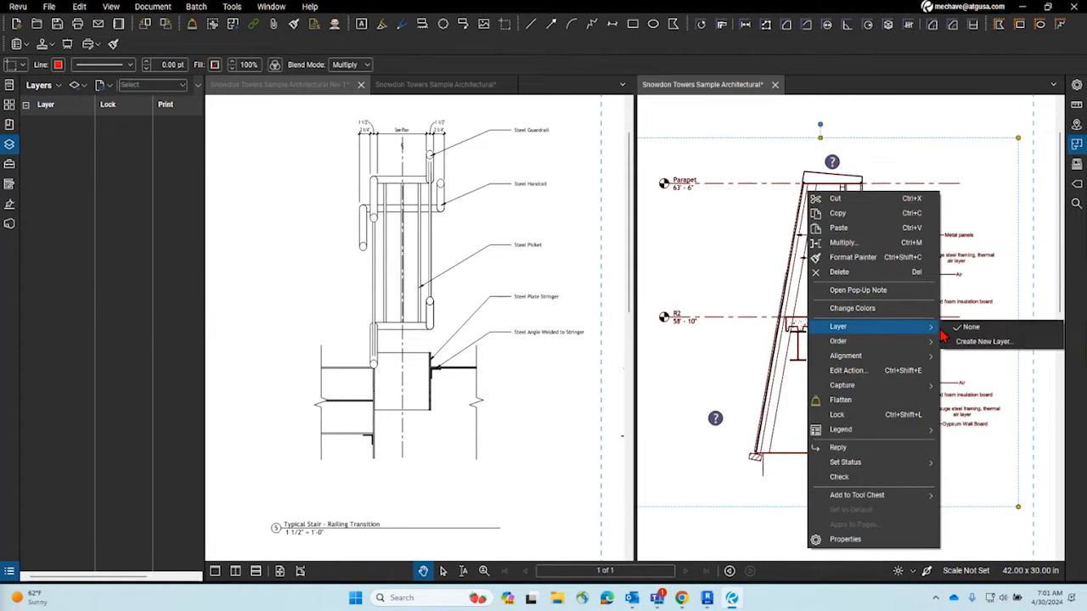
# Create a new layer named REV 1 for the selected red parapet detail overlay
pyautogui.click(974, 343)
pyautogui.write('R')
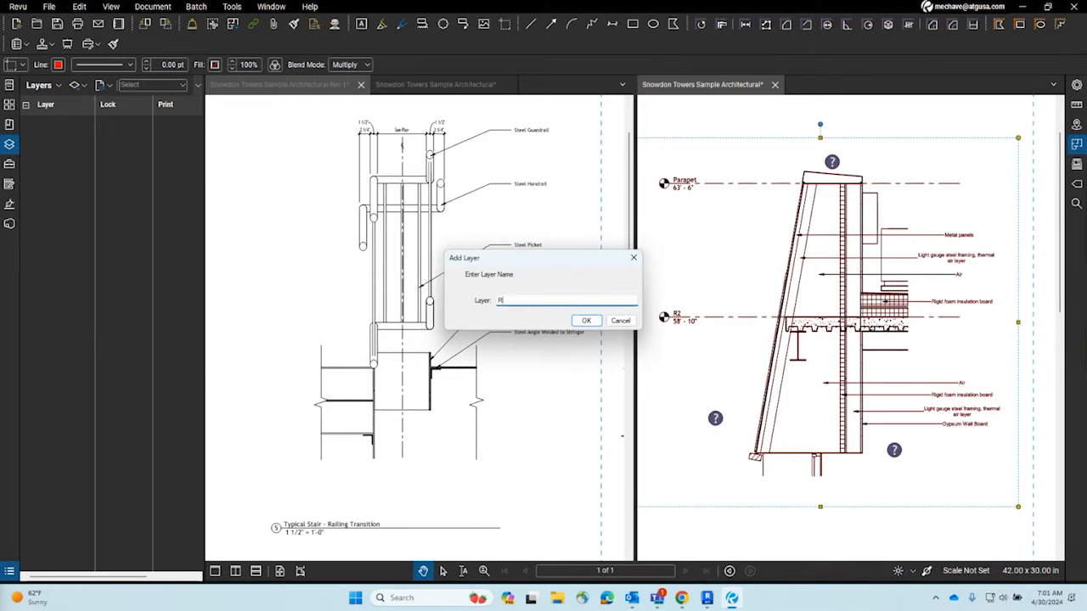
pyautogui.write('EV 1')
pyautogui.click(586, 320)
# Snapshot the stair landing detail from the Rev 1 sheet and paste it over the matching detail on the original sheet
pyautogui.scroll(-3, 777, 301)
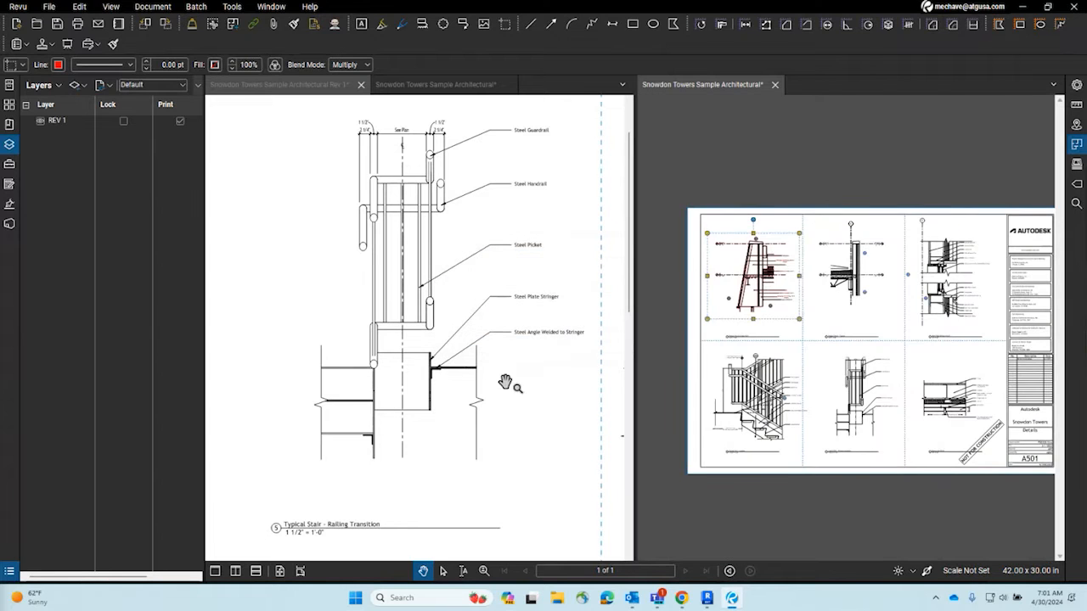
pyautogui.click(507, 382)
pyautogui.scroll(-5, 510, 377)
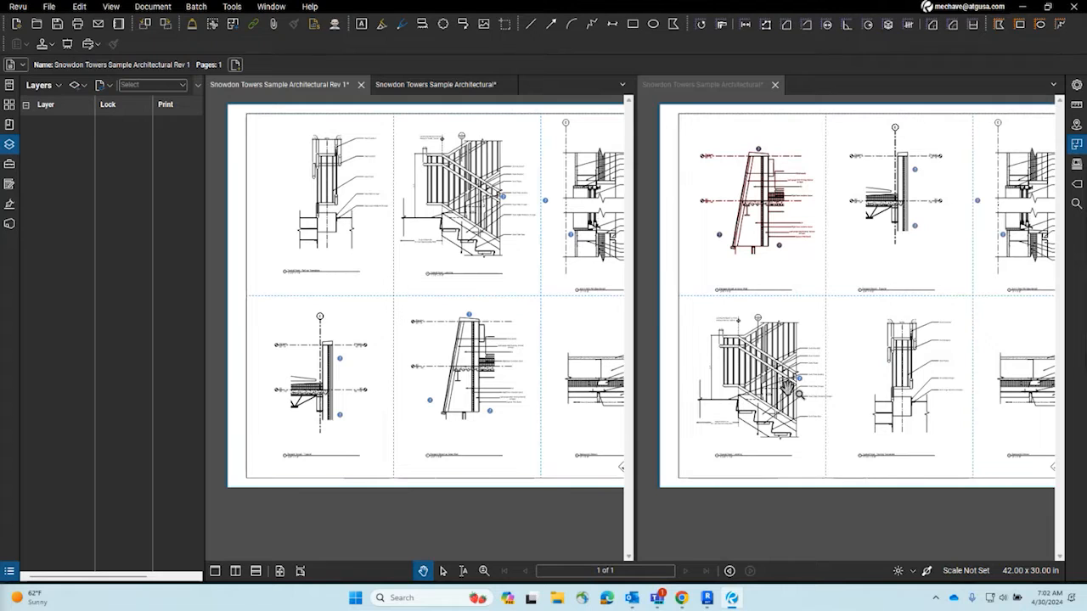
pyautogui.press('g')
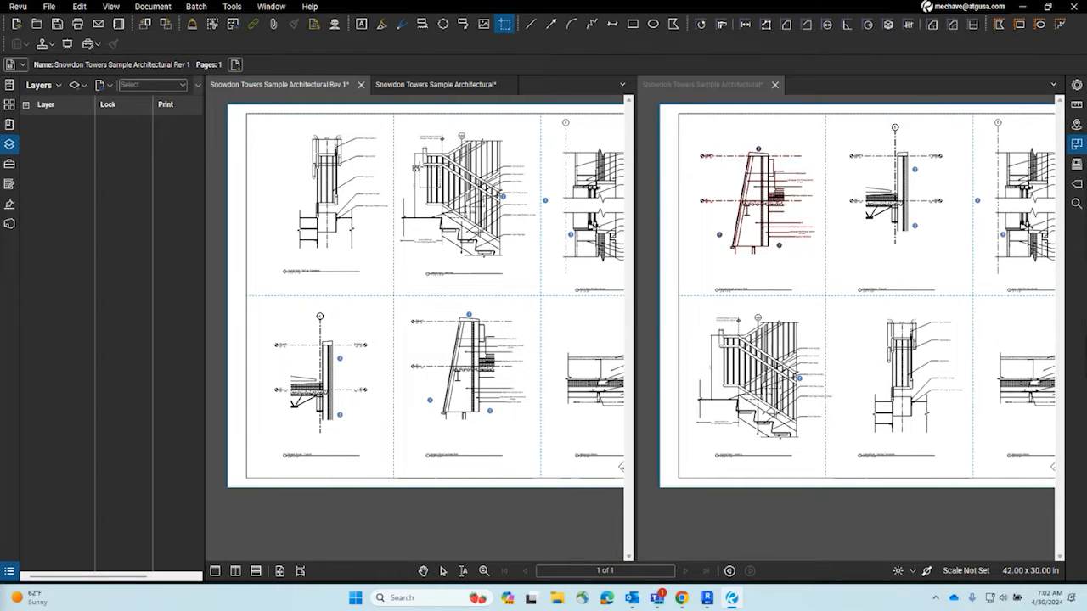
pyautogui.moveTo(394, 122); pyautogui.dragTo(540, 283)
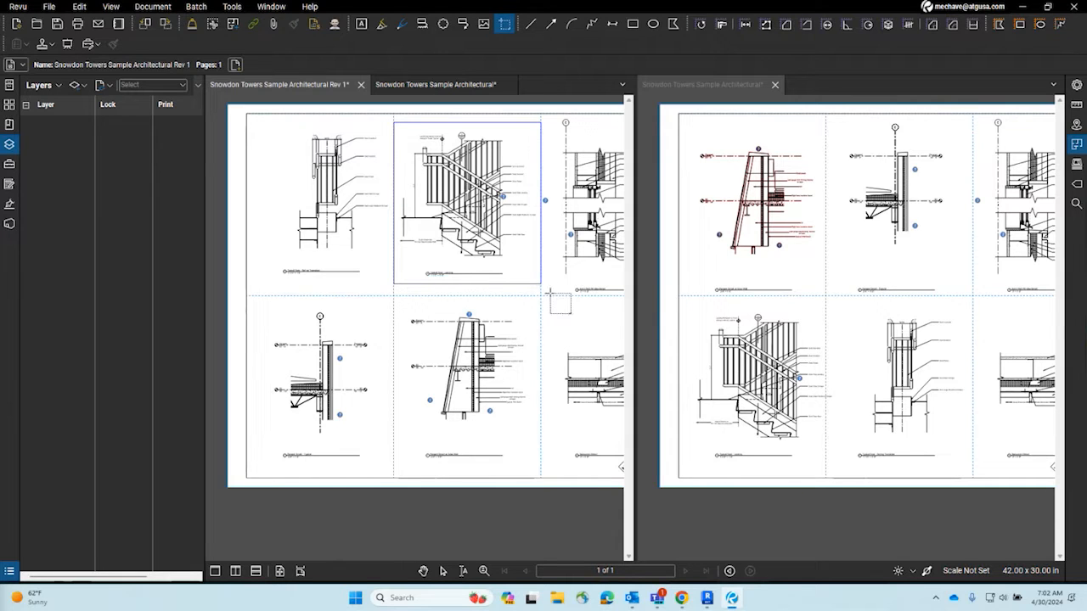
pyautogui.click(978, 339)
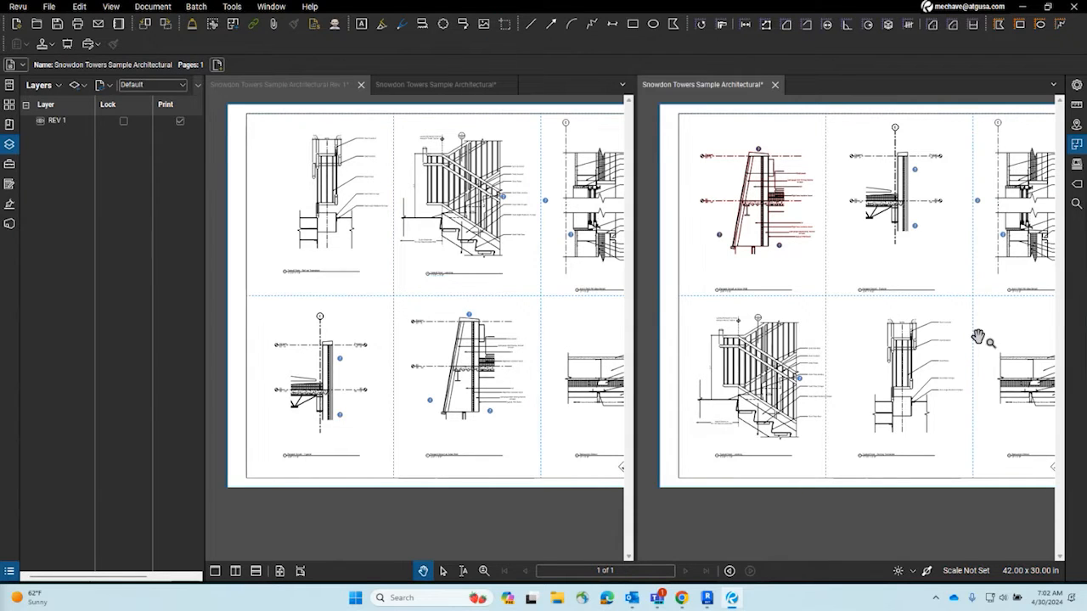
pyautogui.hotkey('ctrl', 'v')
pyautogui.moveTo(994, 280); pyautogui.dragTo(716, 370)
# Colorize the pasted stair landing snapshot red and set its blend mode to Multiply
pyautogui.rightClick(716, 369)
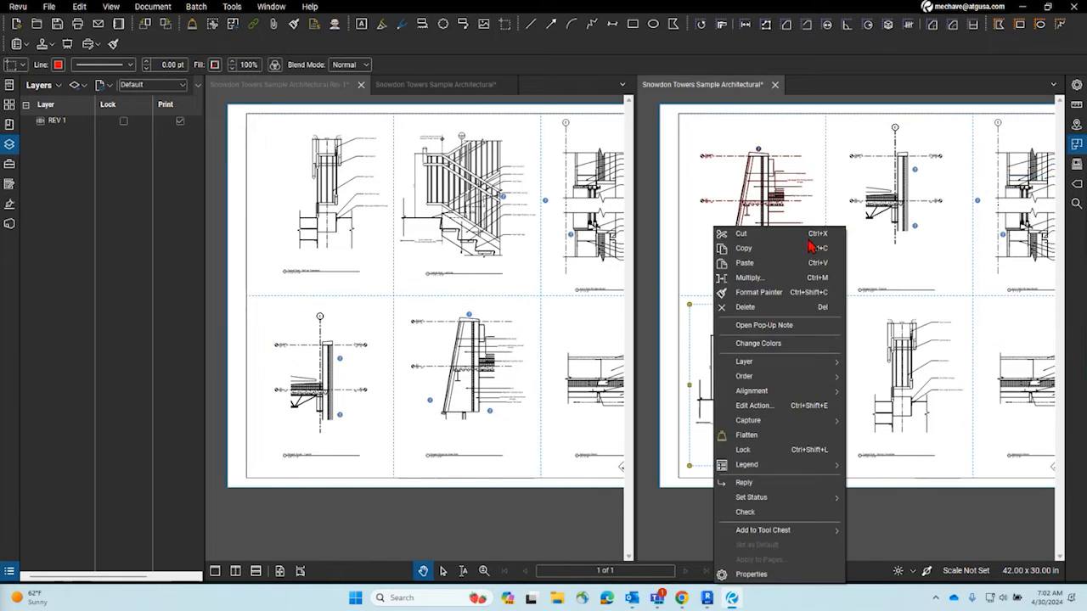
pyautogui.click(766, 353)
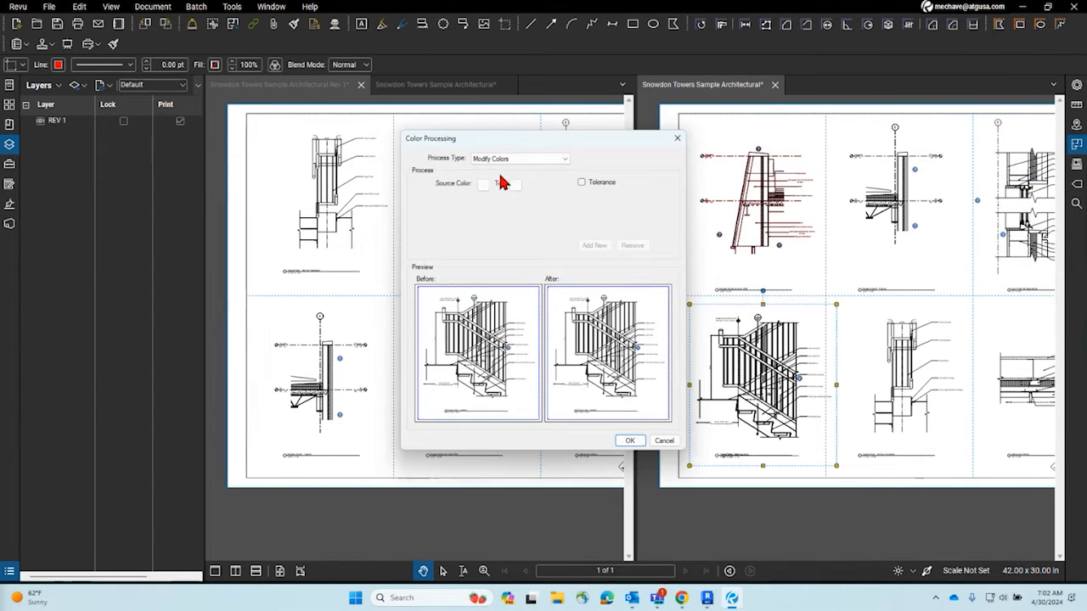
pyautogui.click(506, 160)
pyautogui.click(508, 176)
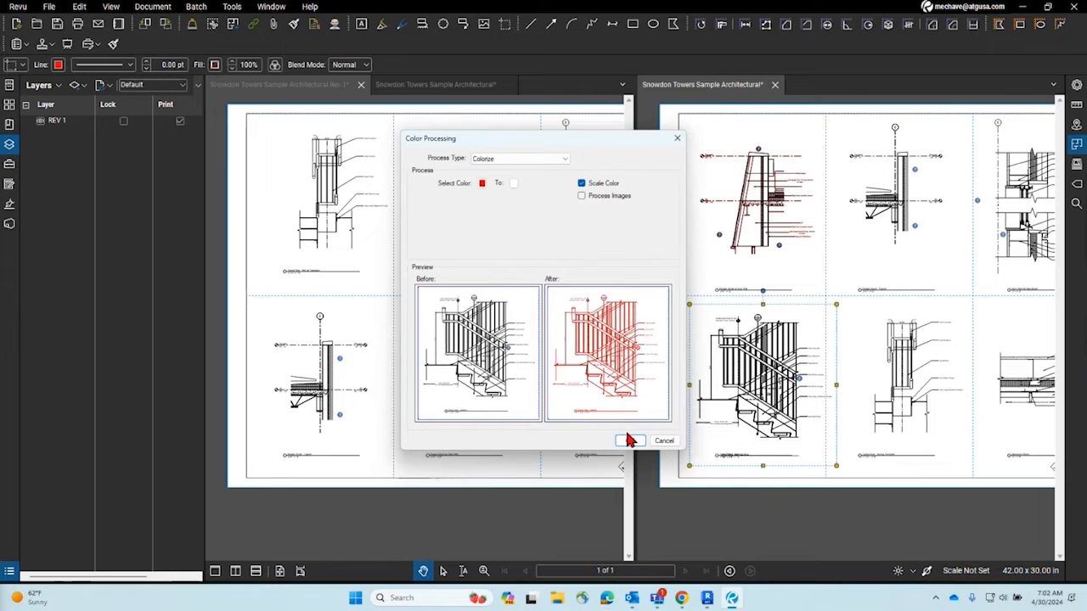
pyautogui.click(628, 440)
pyautogui.click(365, 64)
pyautogui.click(357, 91)
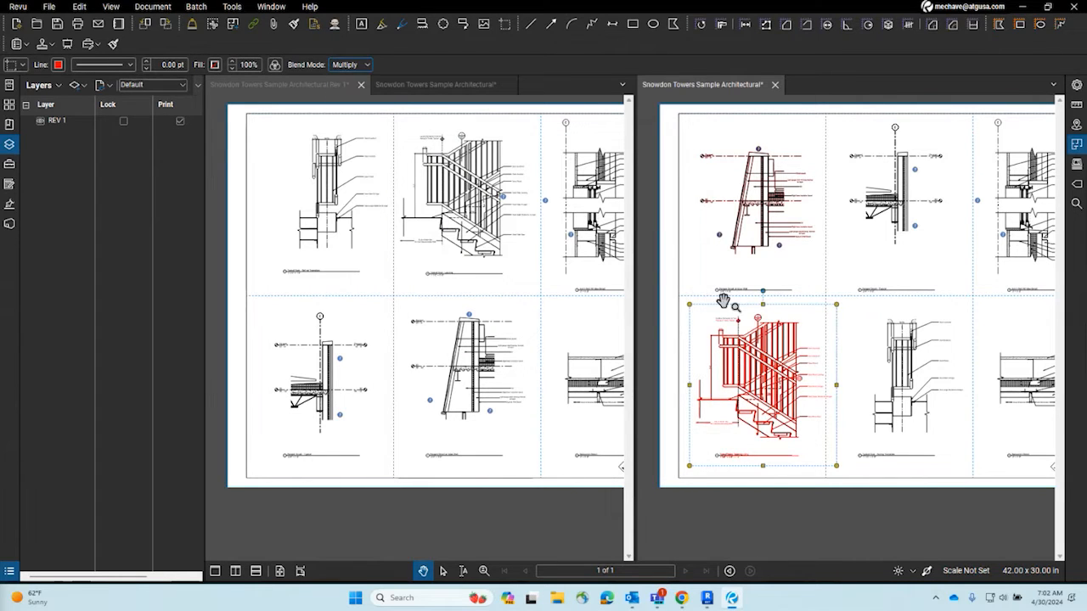
# Assign the red stair landing snapshot to the REV 1 layer
pyautogui.rightClick(762, 331)
pyautogui.moveTo(854, 364)
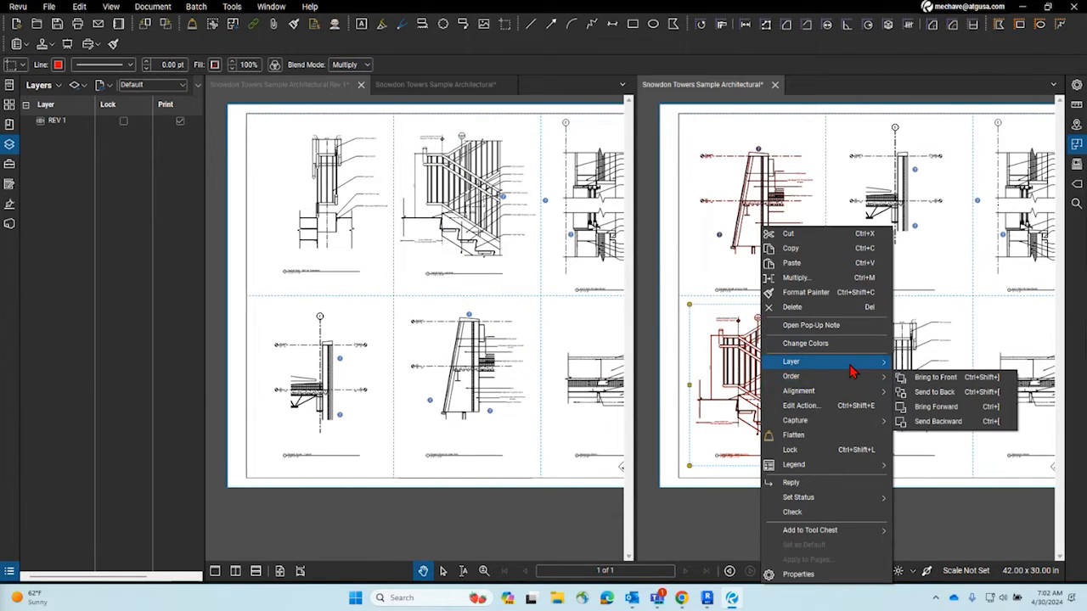
pyautogui.click(924, 376)
# Examine how the red stair landing overlay lines up with the original linework and title, and deselect it
pyautogui.scroll(5, 764, 247)
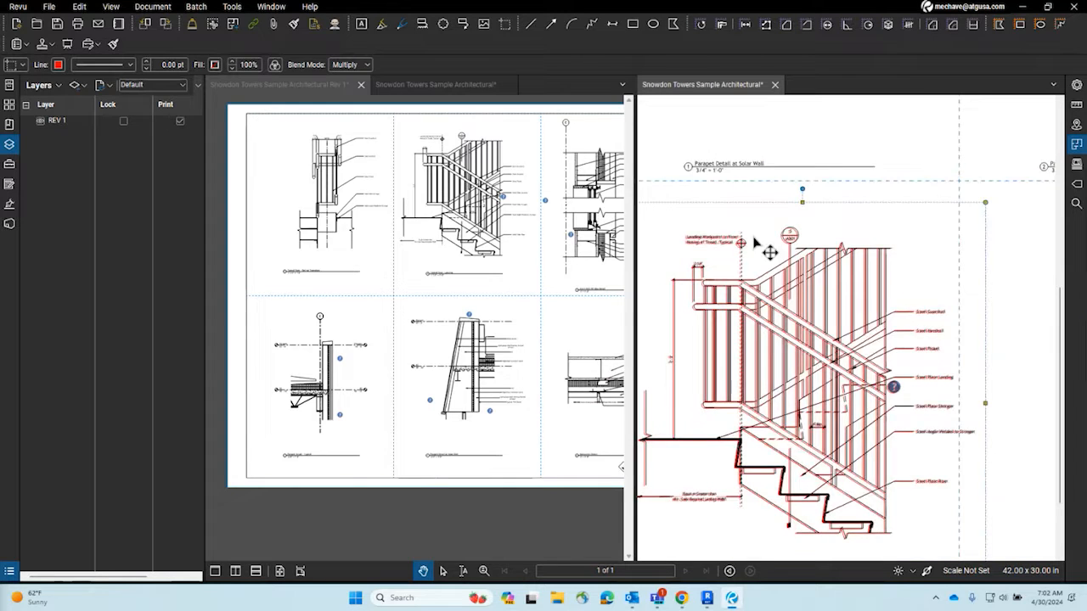
pyautogui.scroll(2, 795, 255)
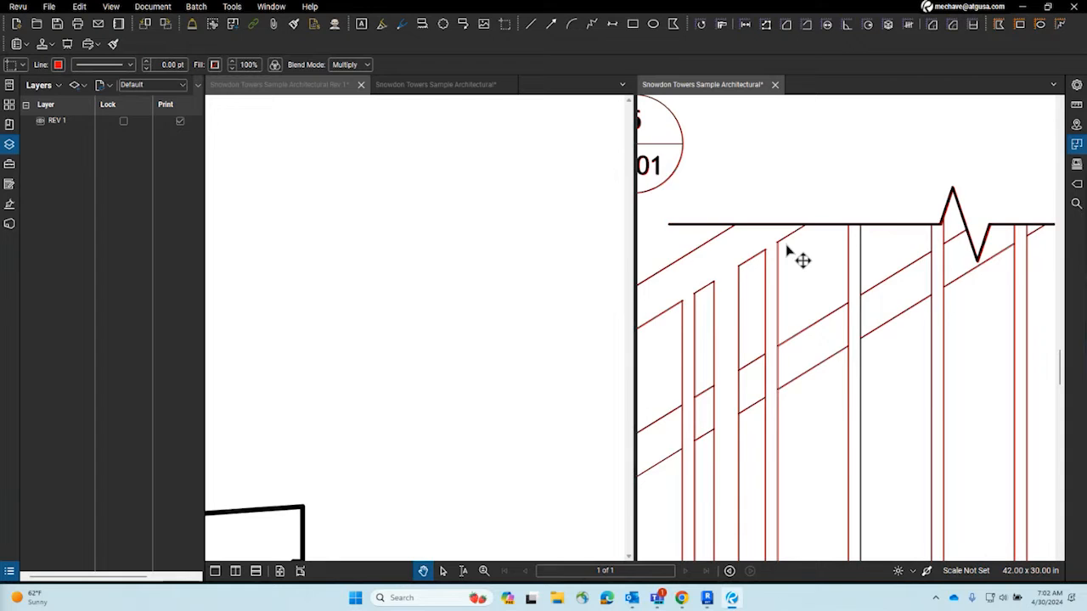
pyautogui.scroll(-4, 802, 260)
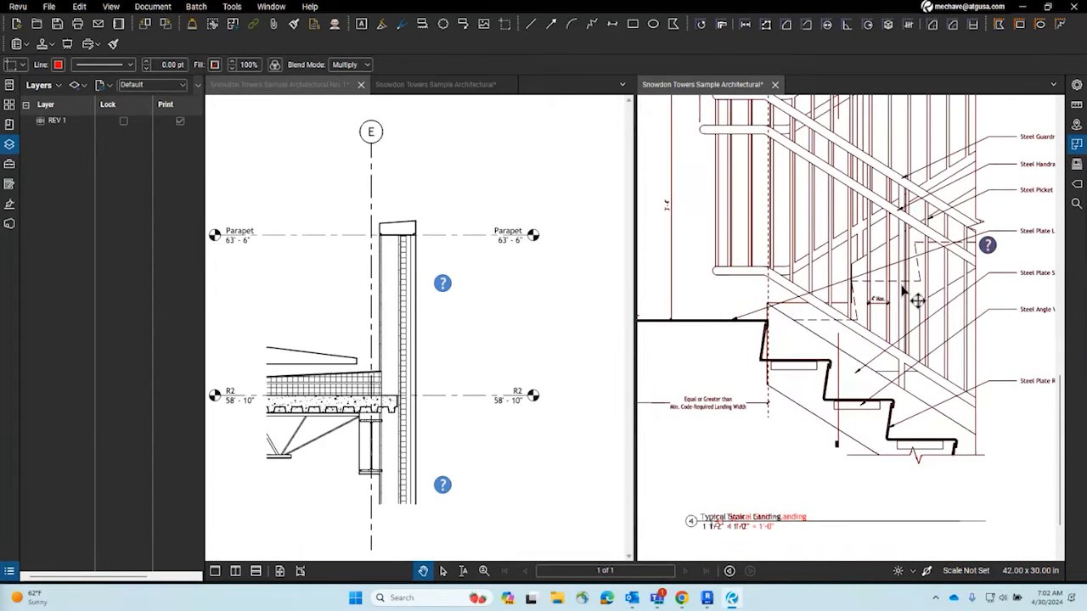
pyautogui.scroll(-3, 903, 291)
pyautogui.scroll(5, 801, 493)
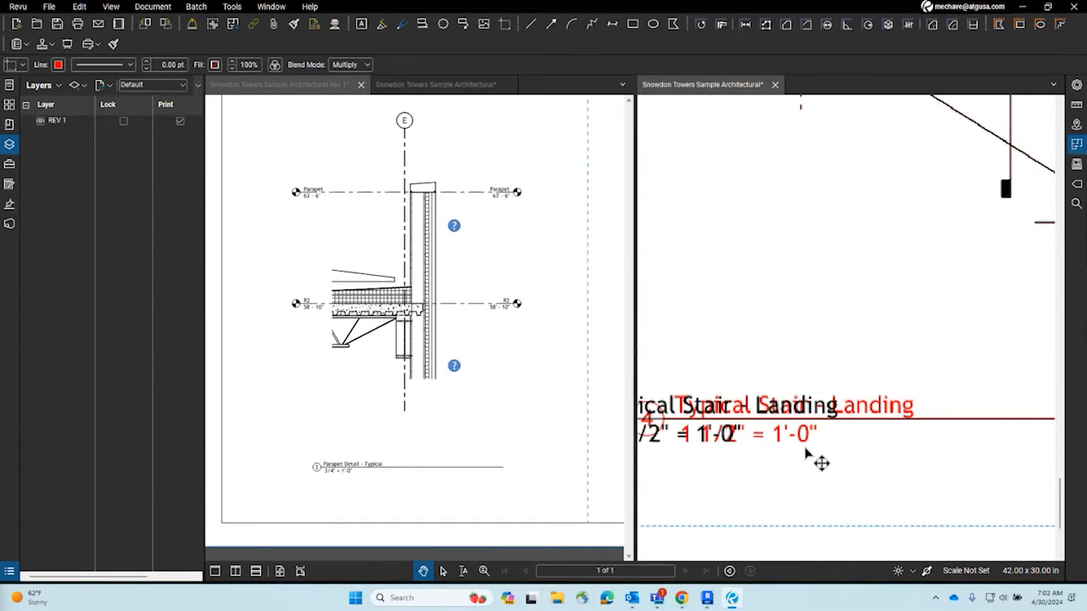
pyautogui.scroll(-4, 753, 401)
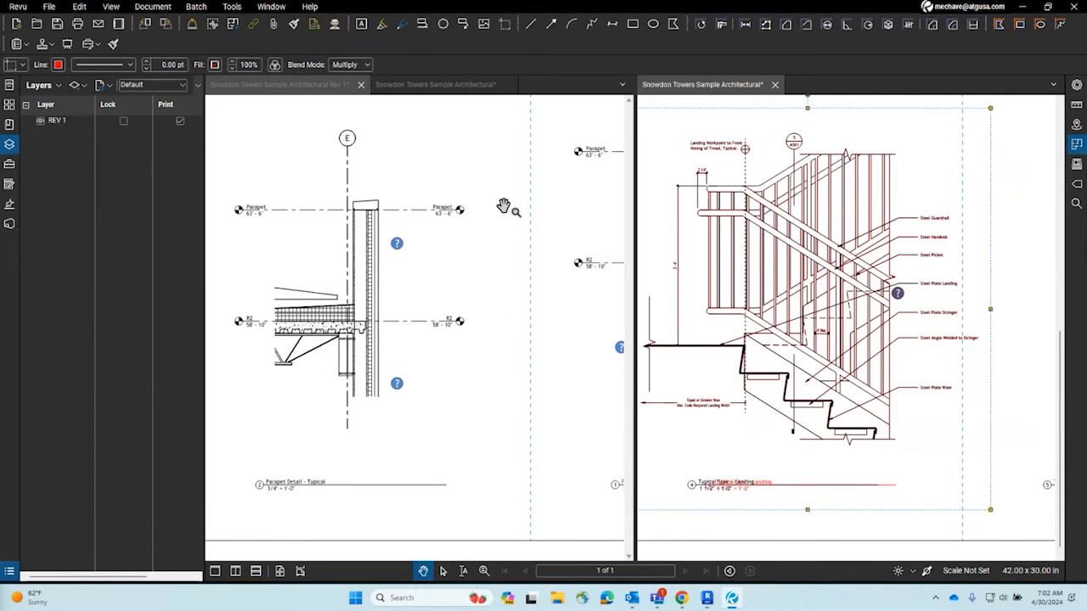
pyautogui.press('Escape')
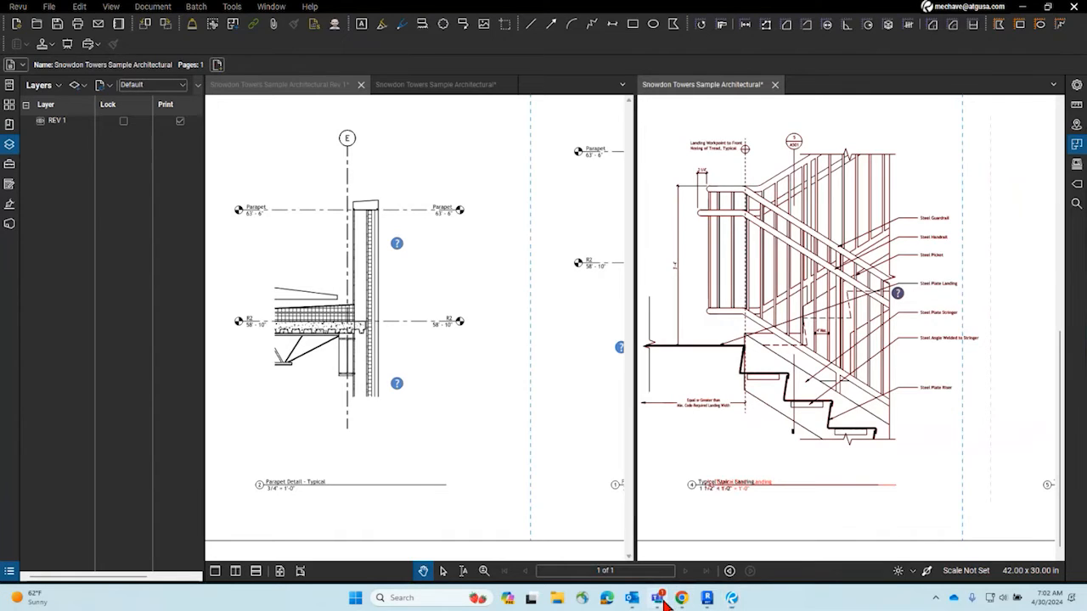
# Switch to the Morning Coffee Revu meeting in Teams to check its chat, and return to the drawing
pyautogui.moveTo(660, 600)
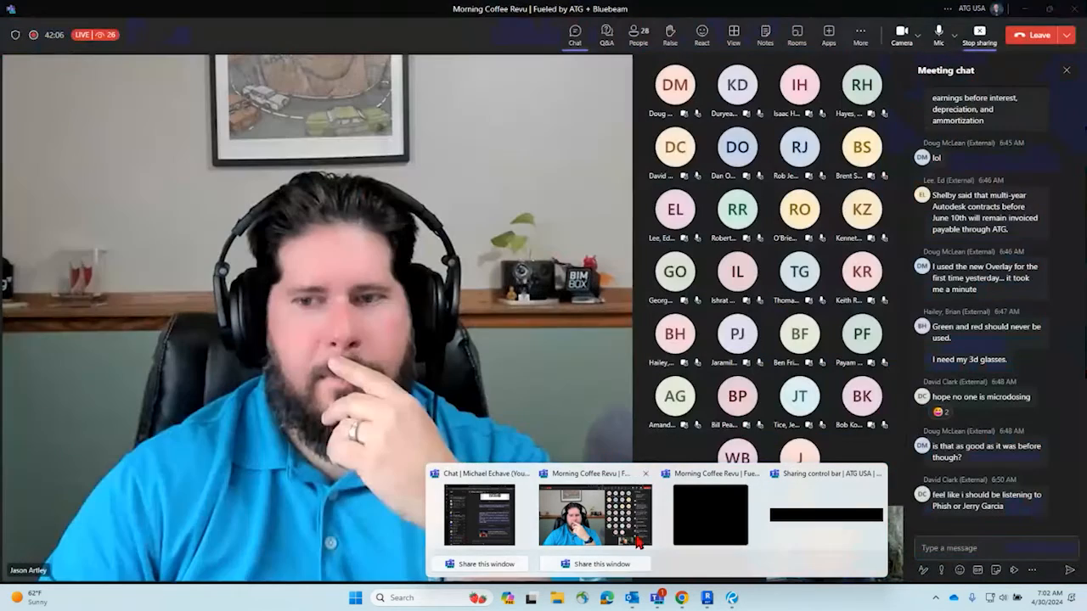
pyautogui.click(639, 542)
pyautogui.moveTo(306, 12); pyautogui.dragTo(288, 0)
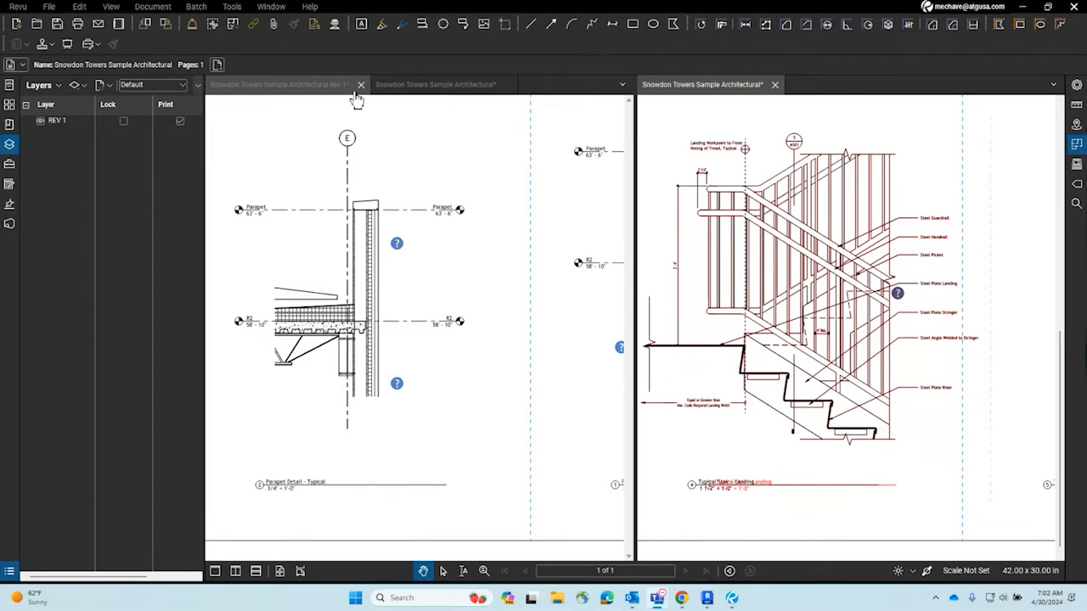
# Close the Rev 1 drawing without saving and close the extra split view of the original drawing
pyautogui.scroll(-5, 803, 314)
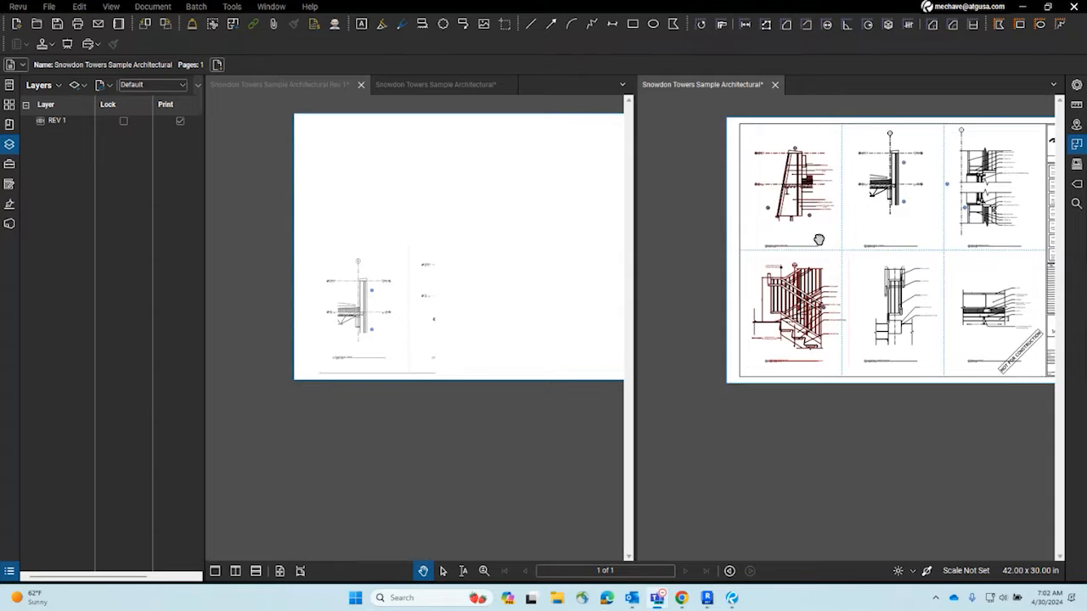
pyautogui.scroll(5, 791, 297)
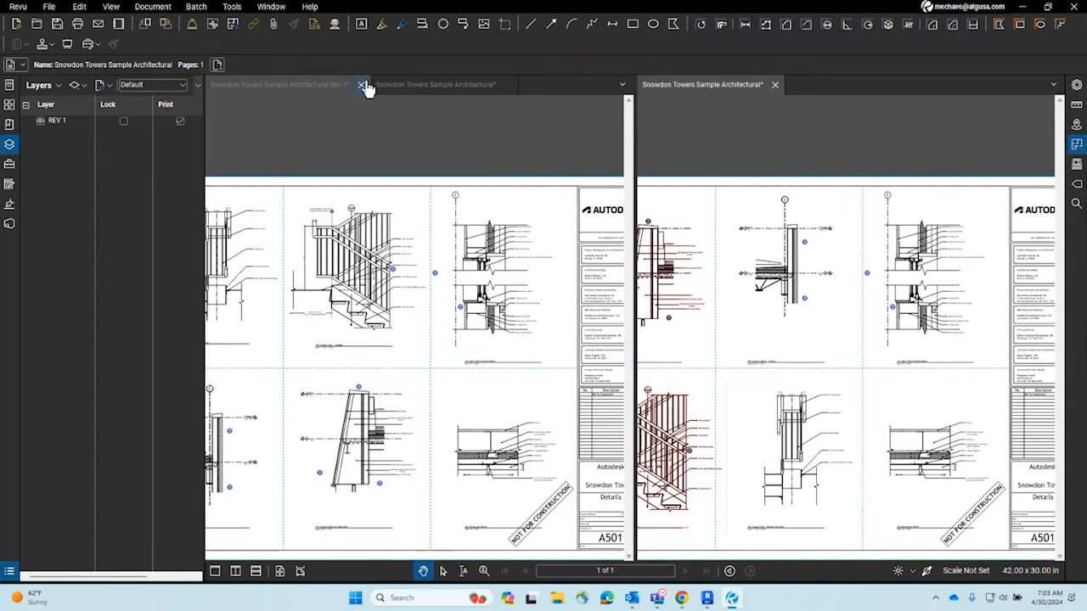
pyautogui.moveTo(366, 88)
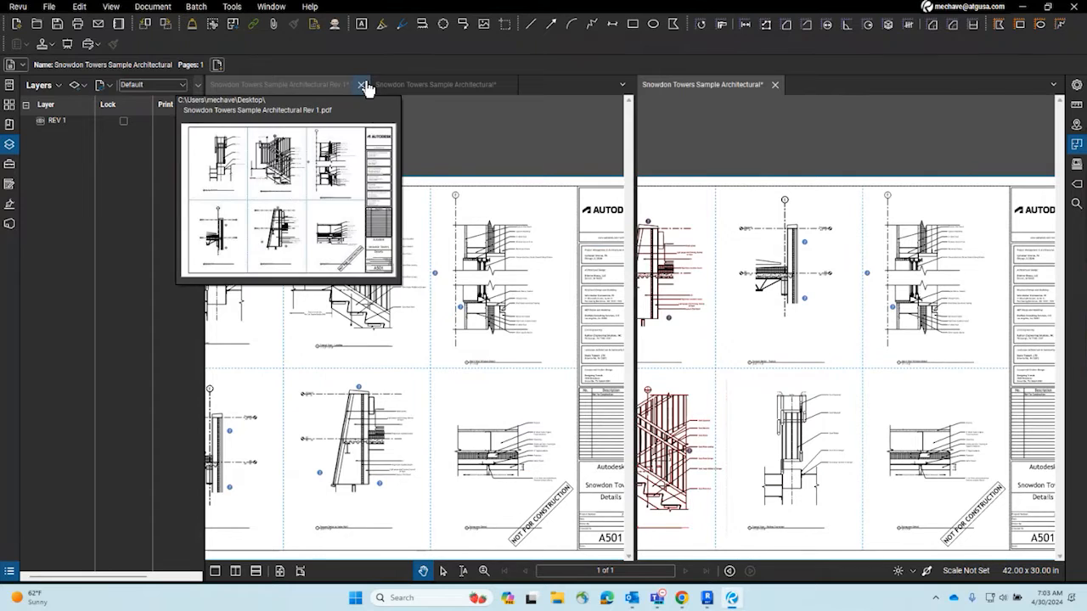
pyautogui.click(360, 85)
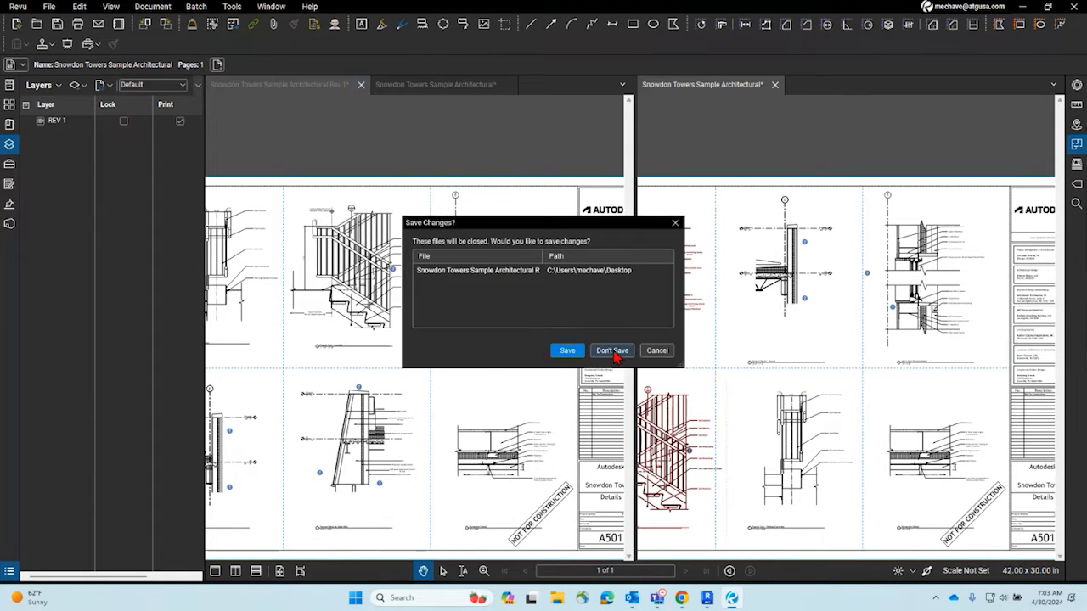
pyautogui.click(612, 350)
pyautogui.click(775, 85)
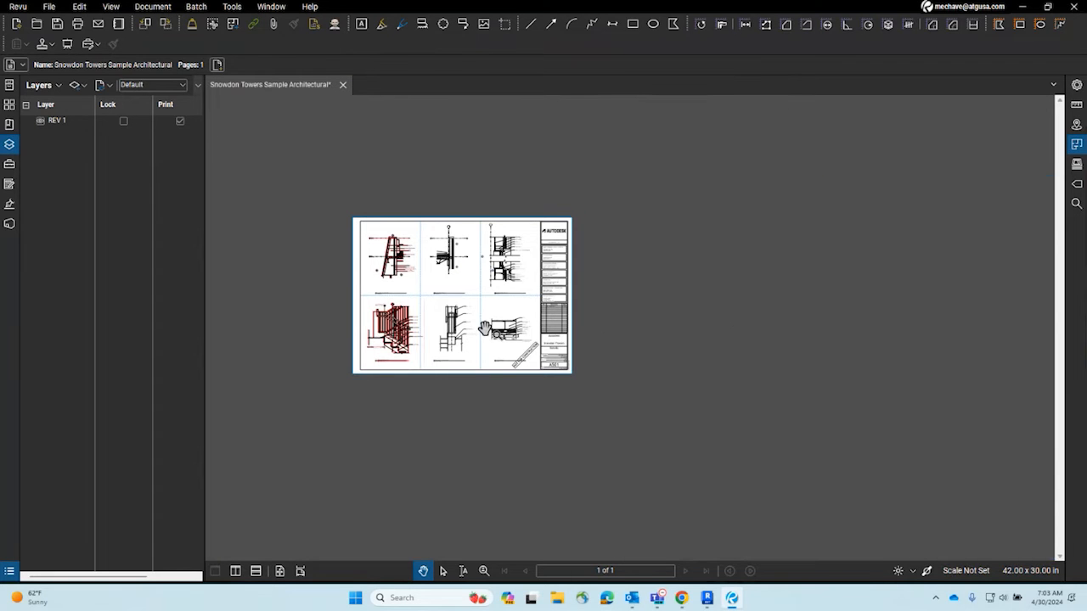
# Examine the red revision overlays on the parapet and stair landing details of the original sheet
pyautogui.scroll(9, 393, 311)
pyautogui.moveTo(540, 415); pyautogui.dragTo(548, 550)
pyautogui.scroll(1, 557, 535)
pyautogui.scroll(2, 488, 347)
pyautogui.scroll(2, 586, 497)
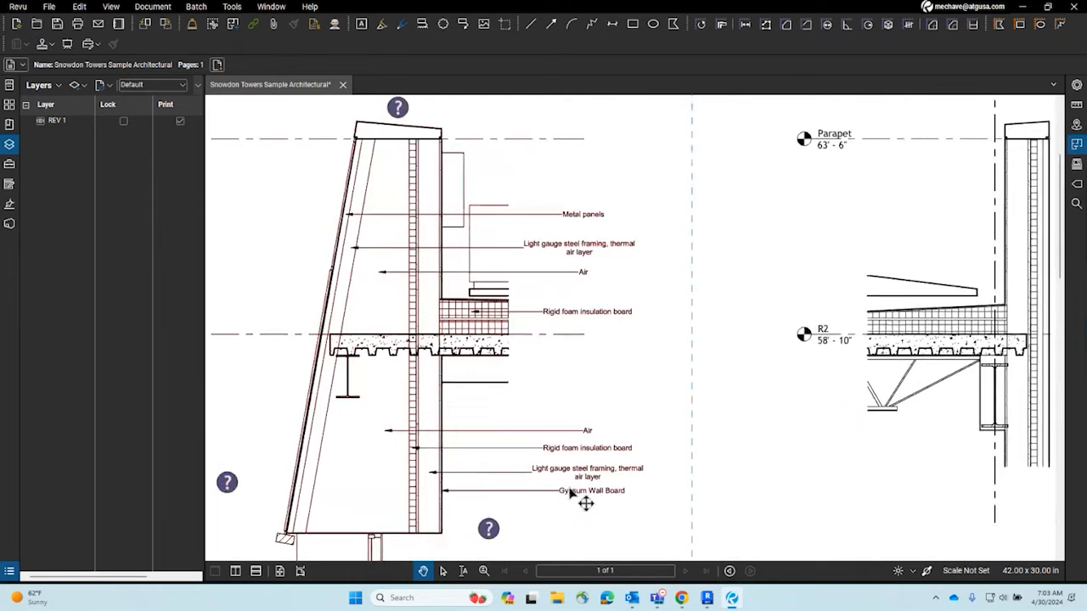
pyautogui.scroll(-2, 503, 355)
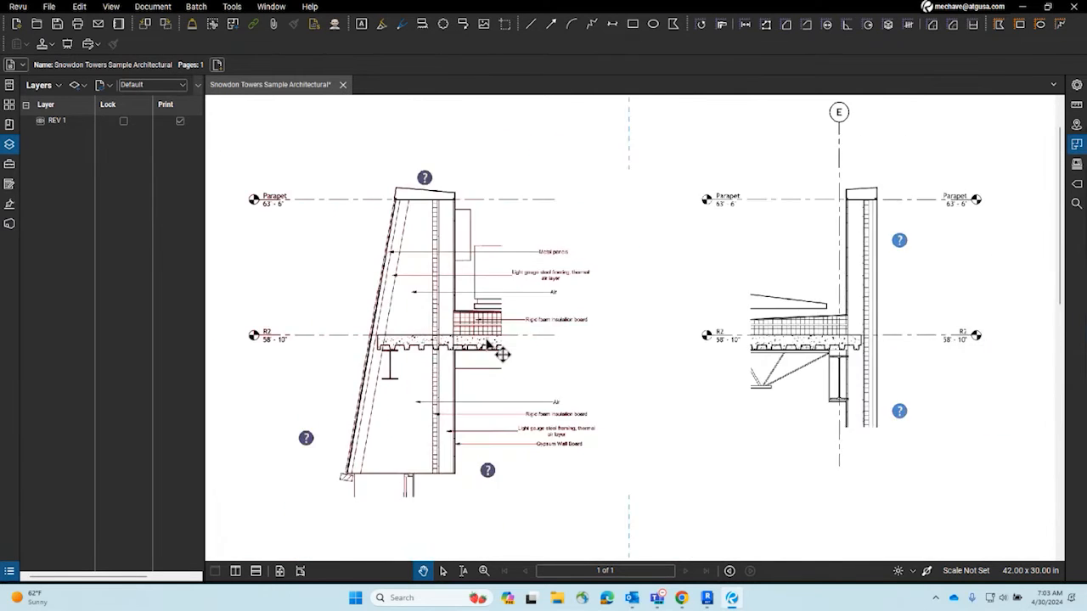
pyautogui.scroll(-5, 503, 355)
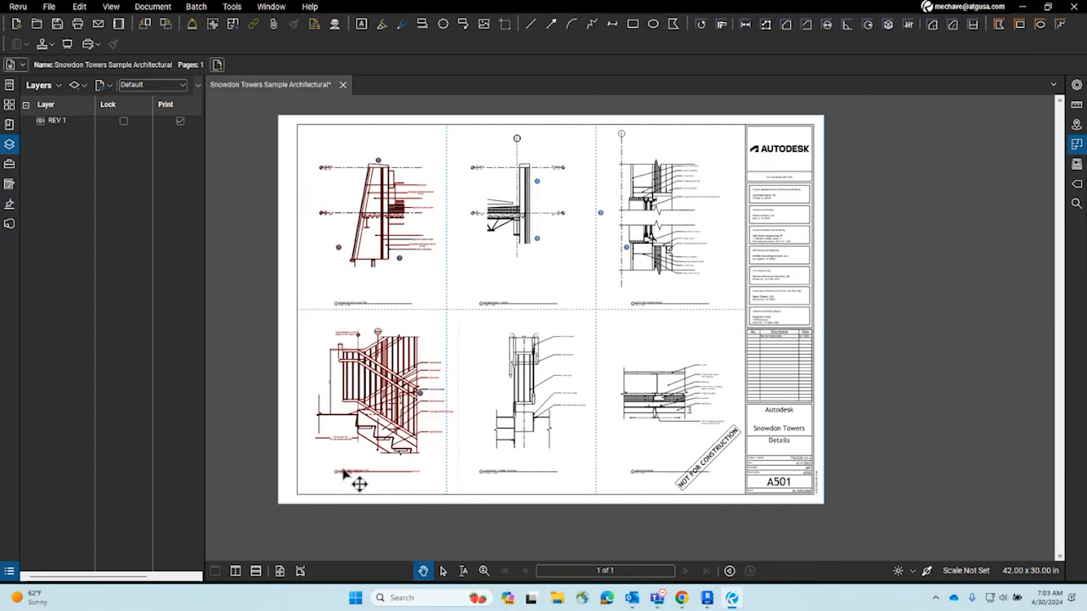
pyautogui.scroll(4, 359, 483)
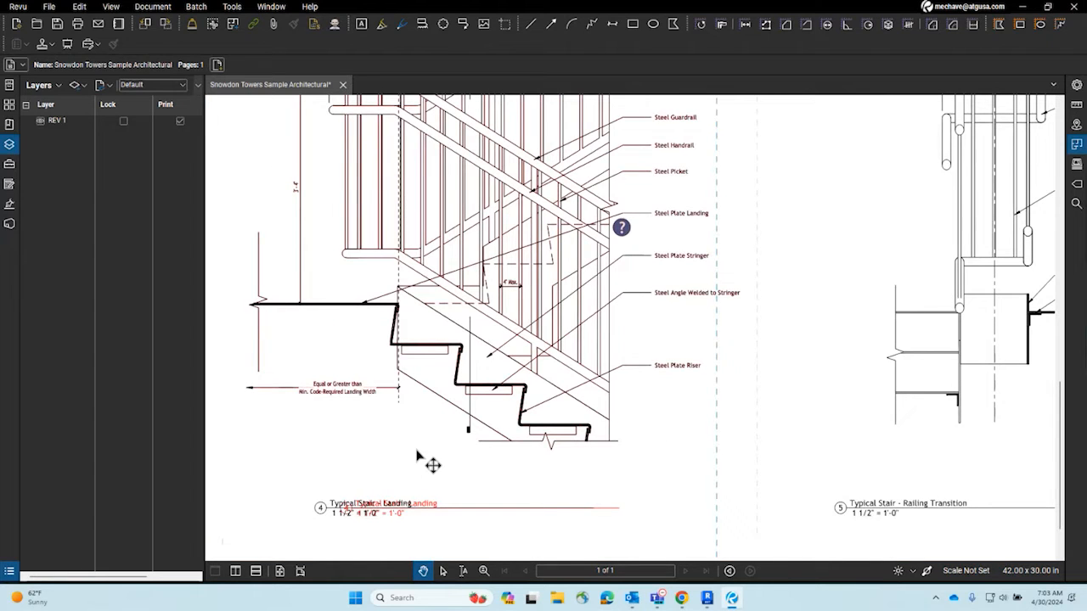
# Toggle the REV 1 layer's visibility to compare the sheet with and without the overlays, leaving the layer hidden
pyautogui.click(39, 124)
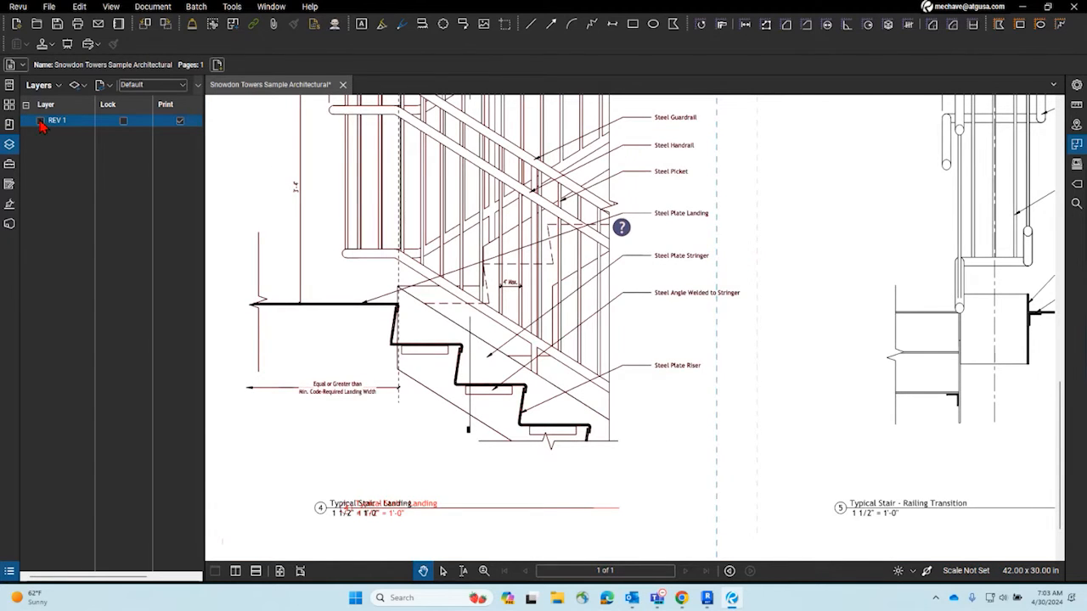
pyautogui.scroll(-4, 410, 401)
pyautogui.scroll(-3, 411, 398)
pyautogui.click(39, 122)
pyautogui.click(40, 122)
pyautogui.click(40, 122)
pyautogui.click(40, 121)
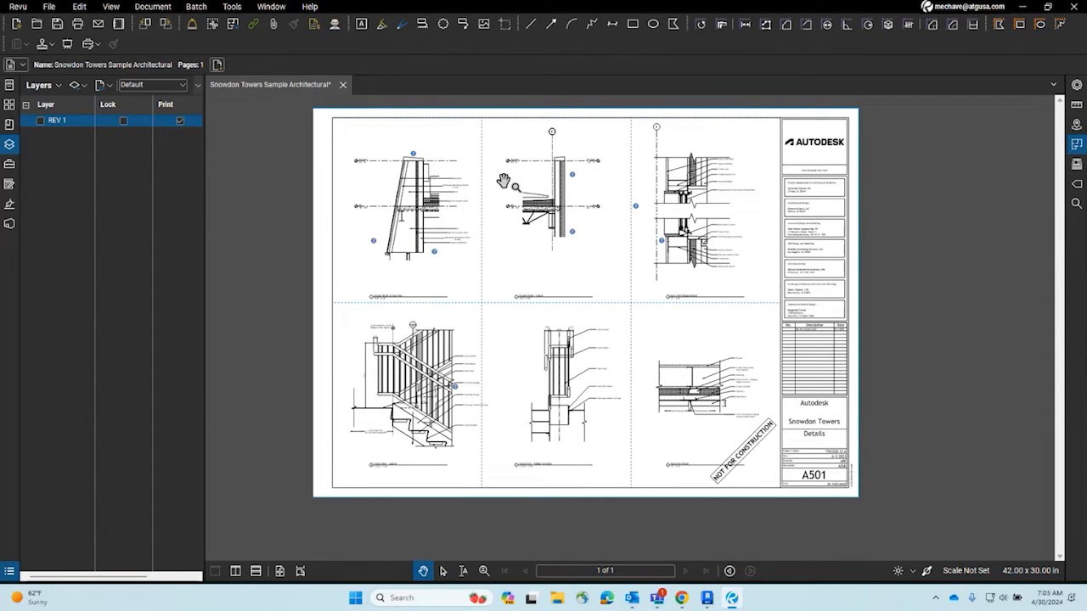
# Switch to Bluebeam Cloud in Chrome, view the account options and open the Studio Sessions list
pyautogui.moveTo(682, 600)
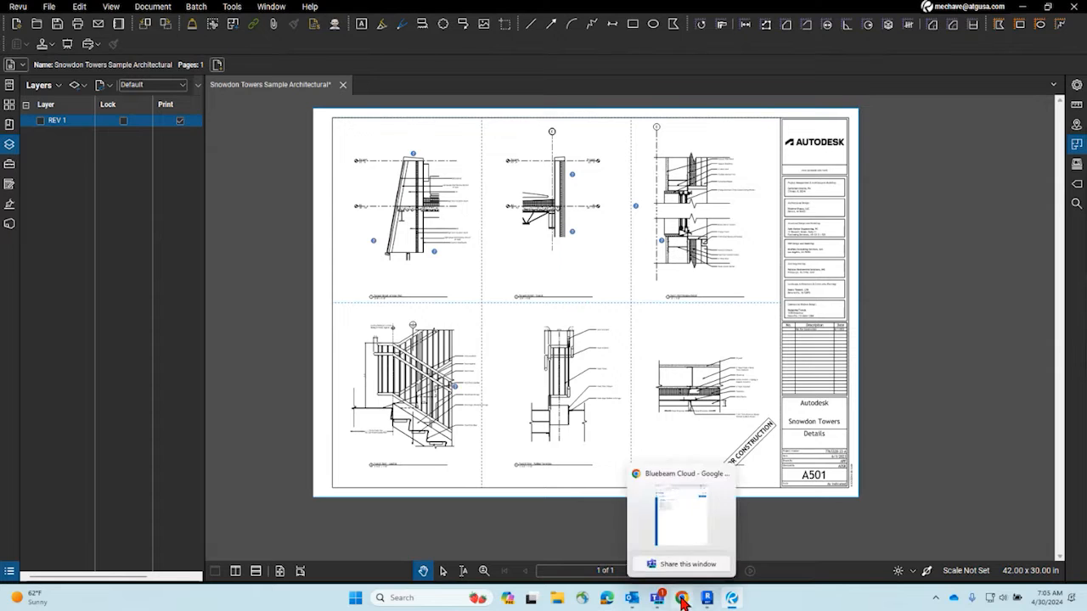
pyautogui.hotkey('alt', 'Tab')
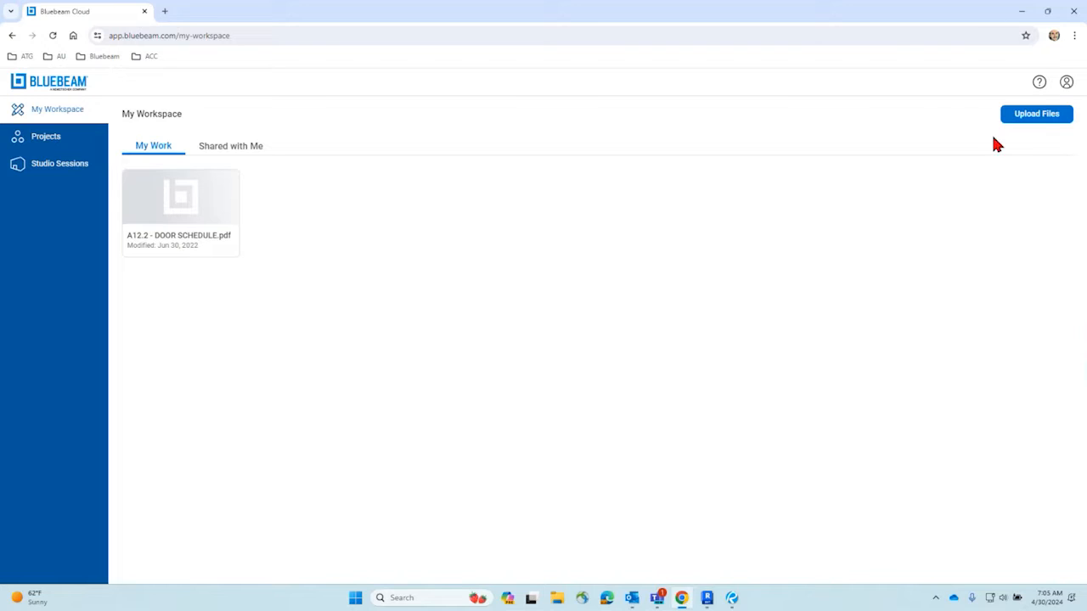
pyautogui.click(1066, 83)
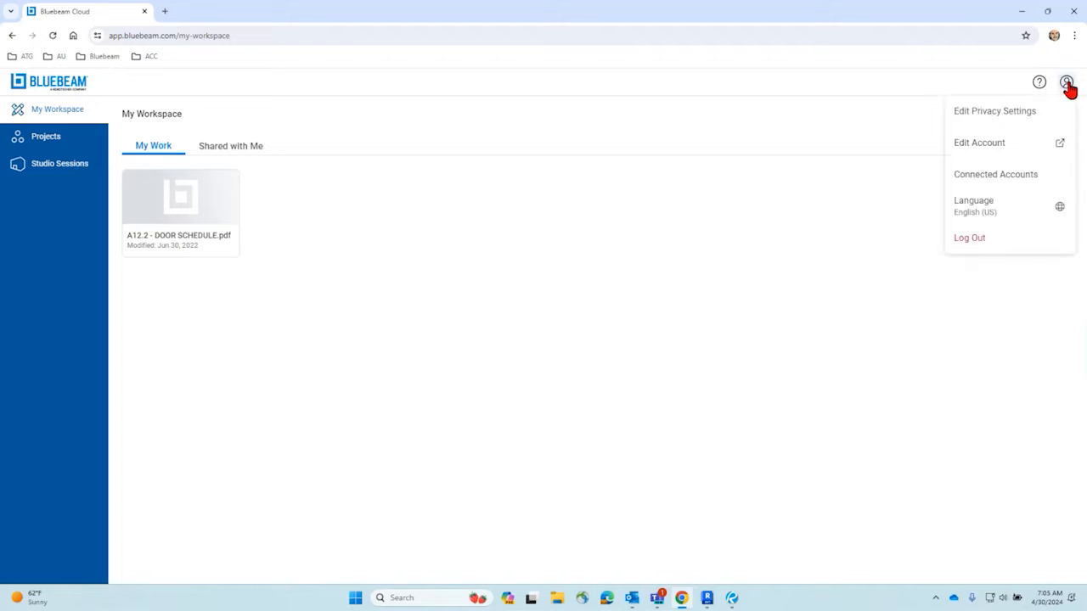
pyautogui.click(797, 247)
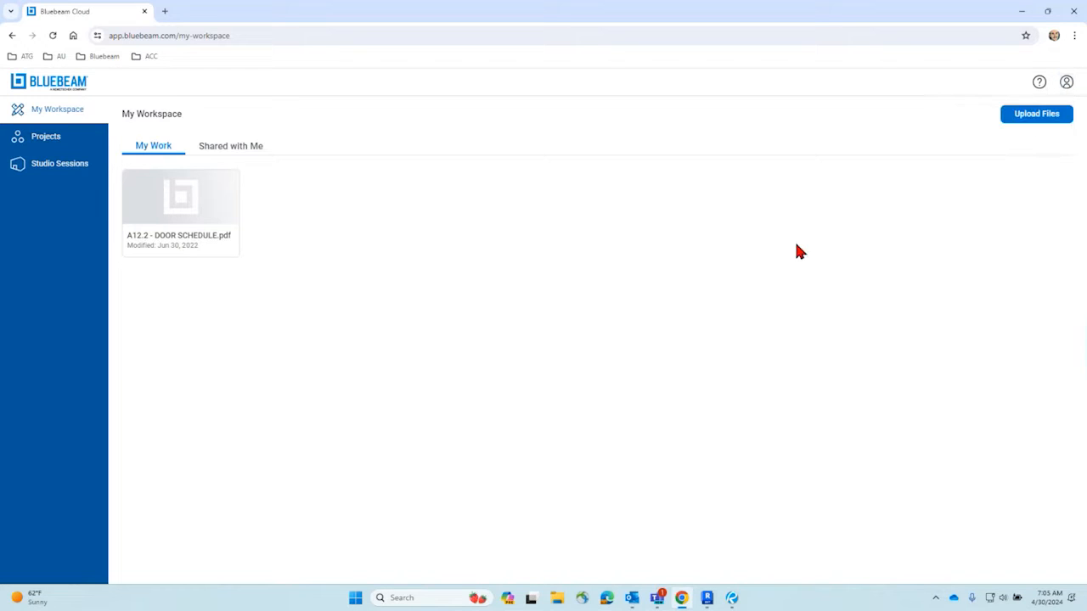
pyautogui.click(77, 168)
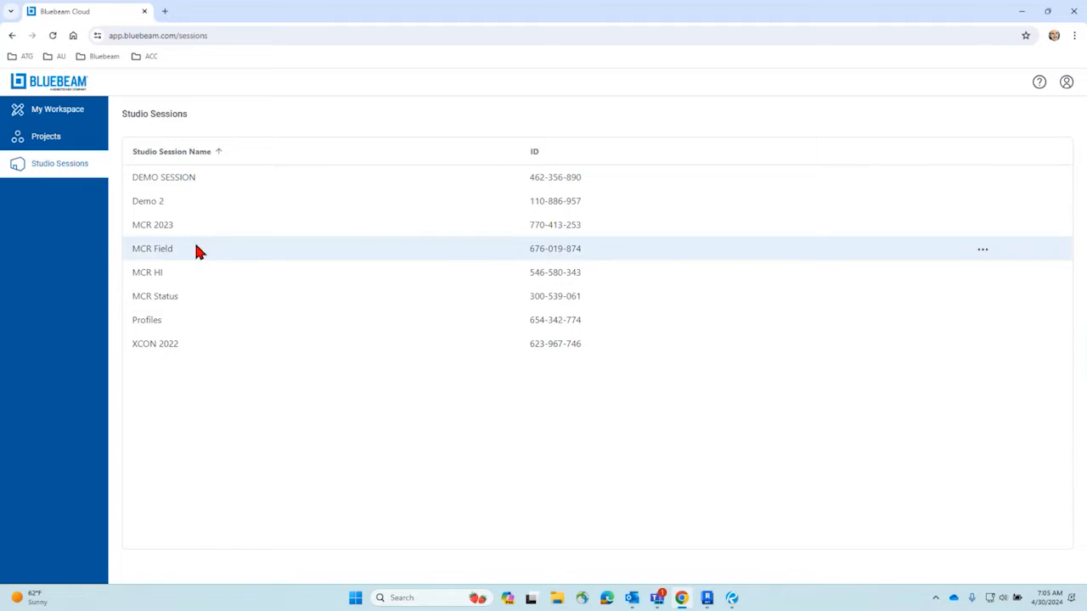
# Open A1.01 - SITE PLAN.pdf from the DEMO SESSION in the Studio Sessions list
pyautogui.click(983, 180)
pyautogui.click(810, 485)
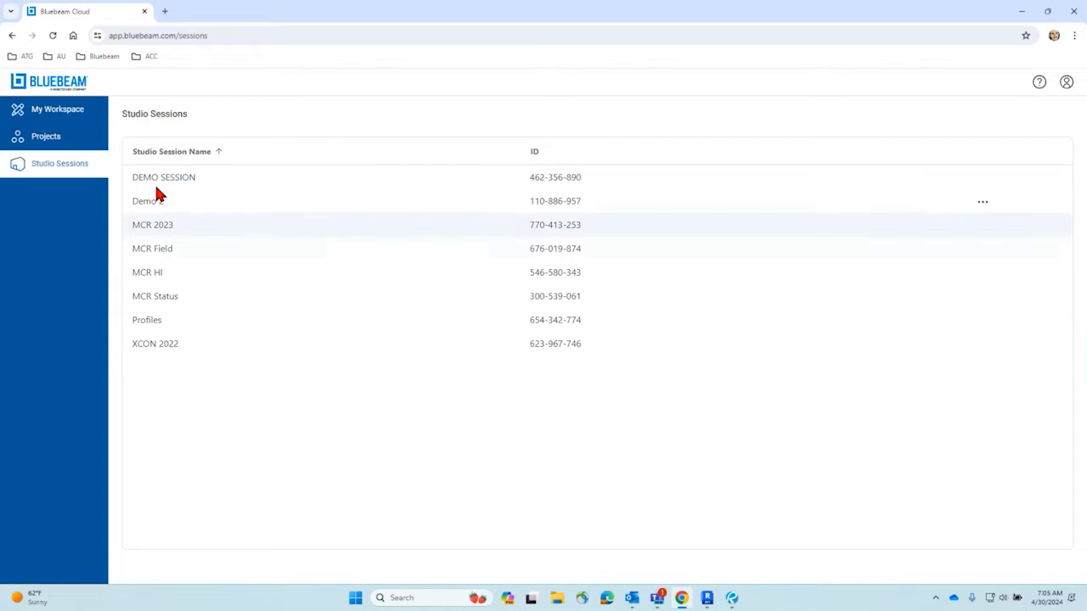
pyautogui.click(197, 182)
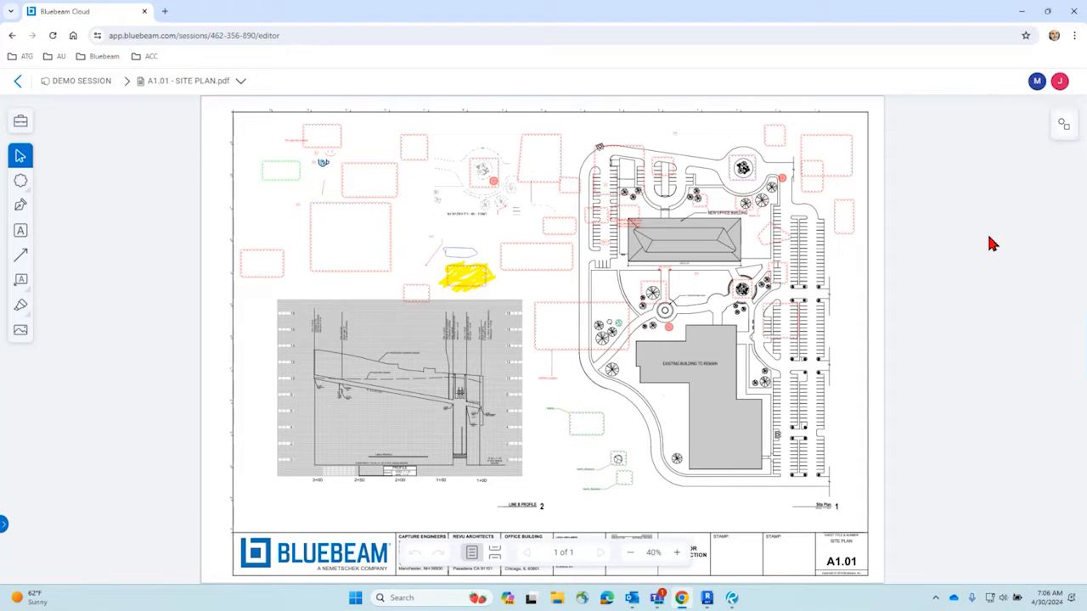
# Inspect the properties of the red cloud markup beside the fountain on the site plan, leaving nothing selected
pyautogui.click(675, 554)
pyautogui.click(675, 554)
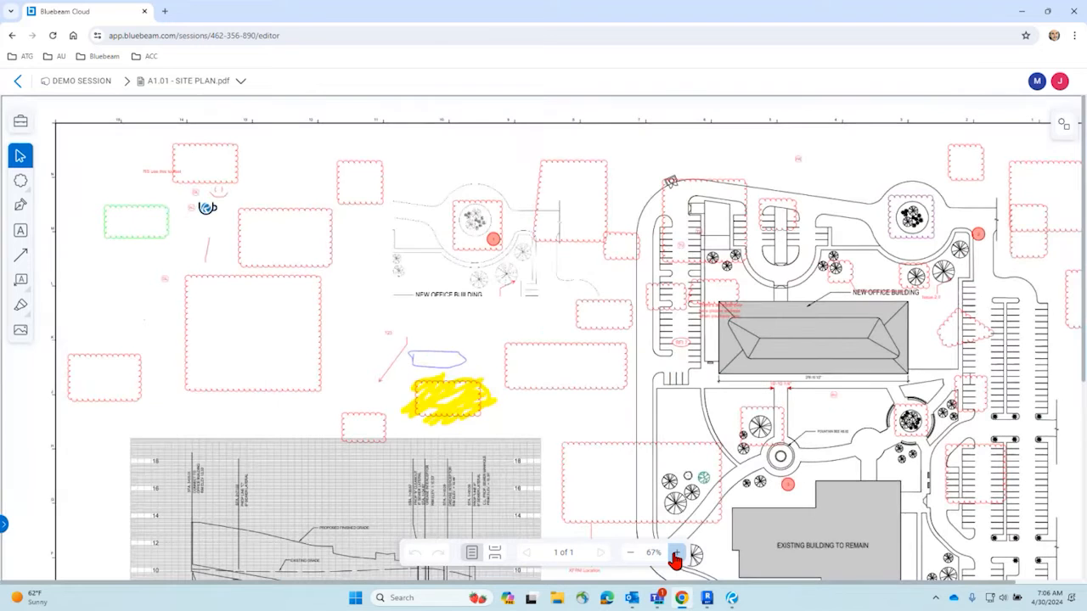
pyautogui.scroll(-2, 746, 397)
pyautogui.scroll(2, 746, 398)
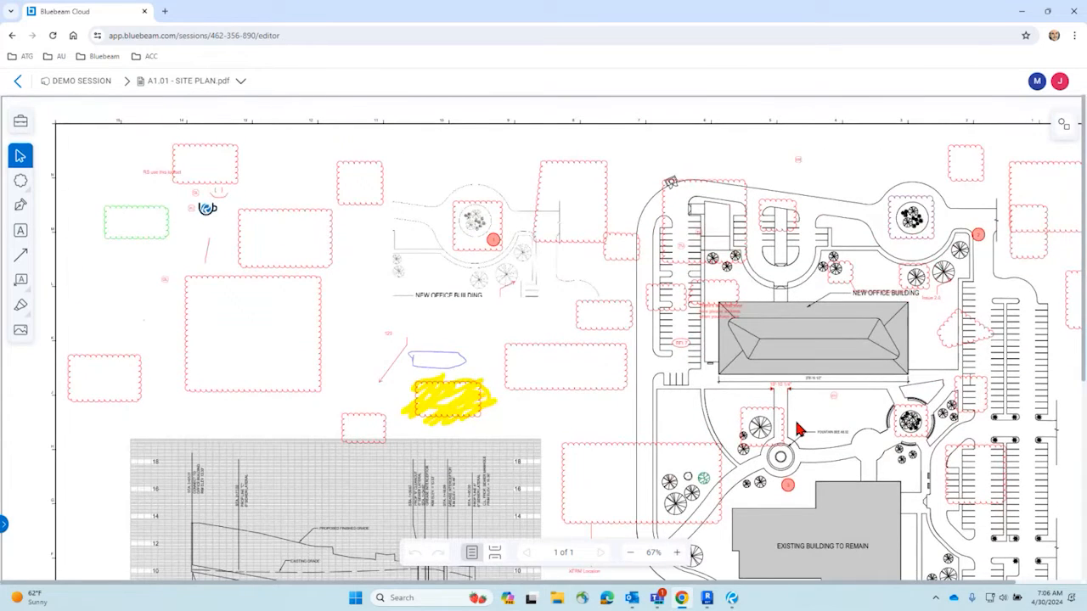
pyautogui.moveTo(839, 408); pyautogui.dragTo(745, 420)
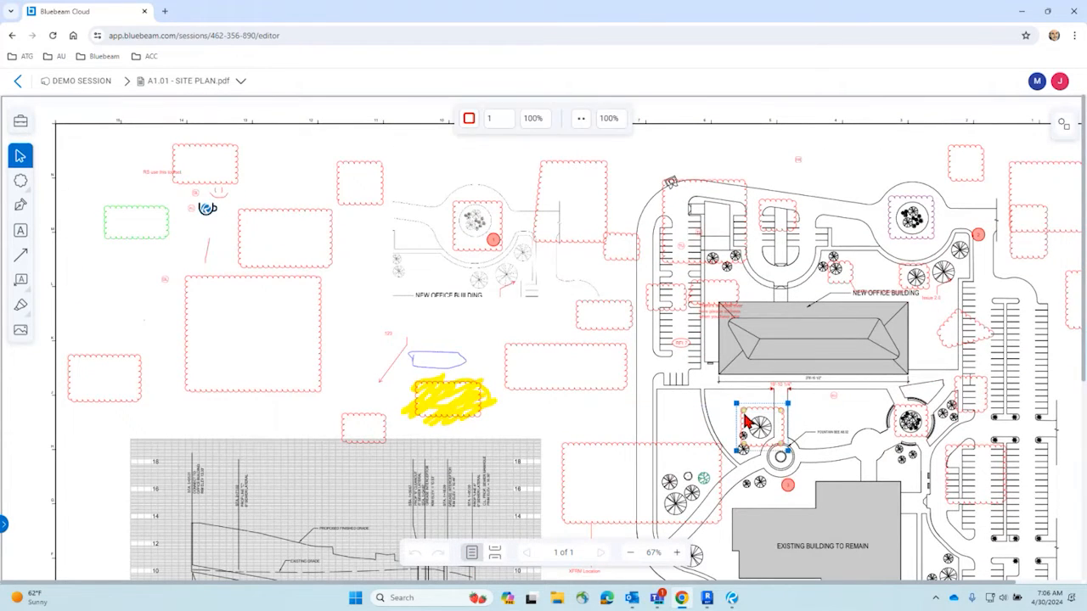
pyautogui.click(873, 408)
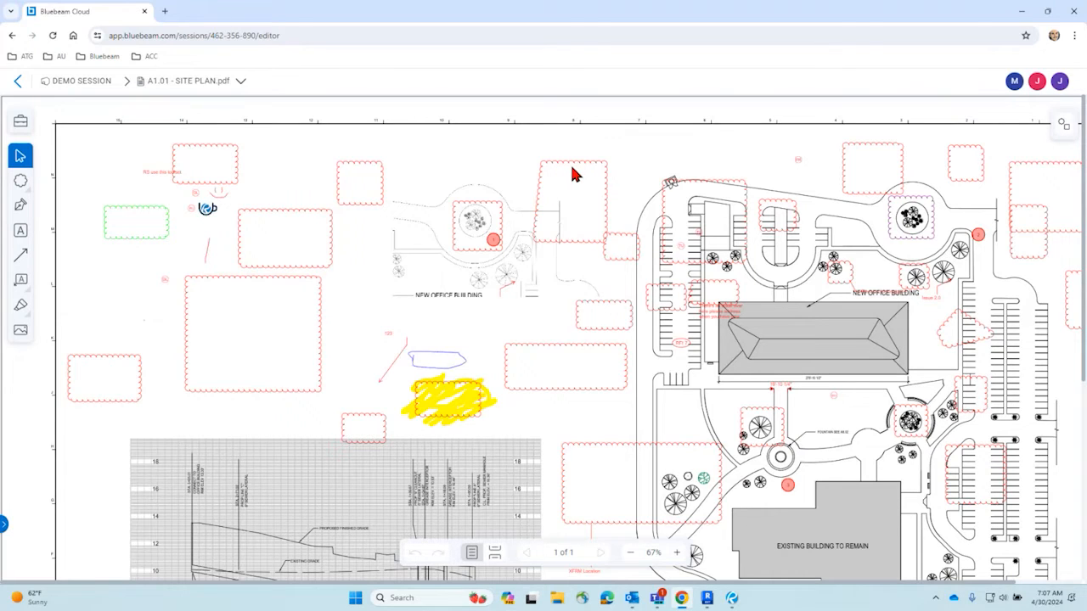
# Check the newly added cloud above the New Office Building's tree circle for editability and browse the Markups list
pyautogui.click(871, 200)
pyautogui.hscroll(3, 849, 544)
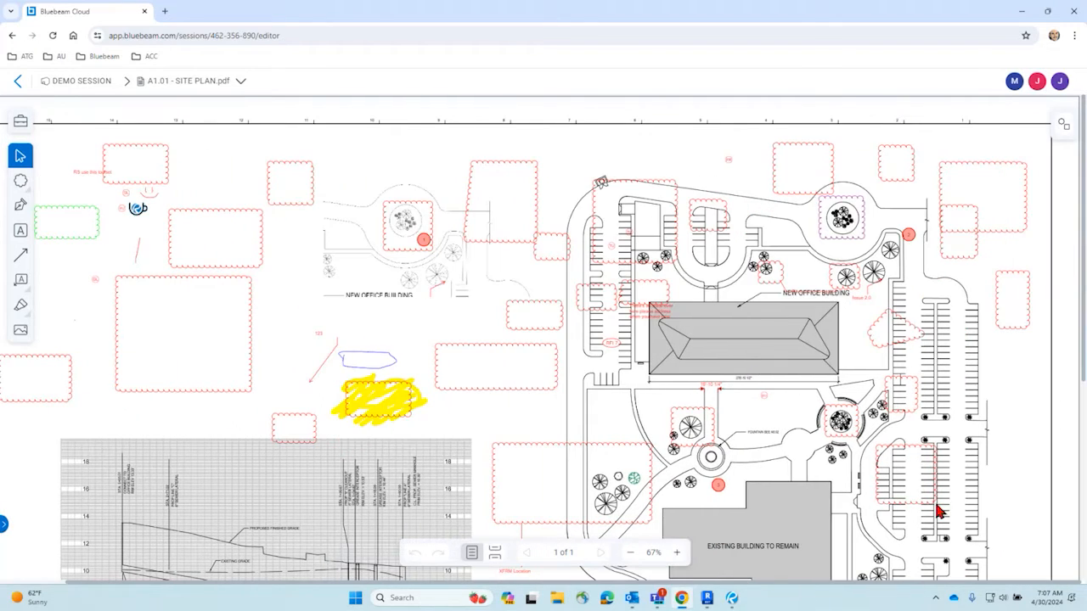
pyautogui.click(806, 197)
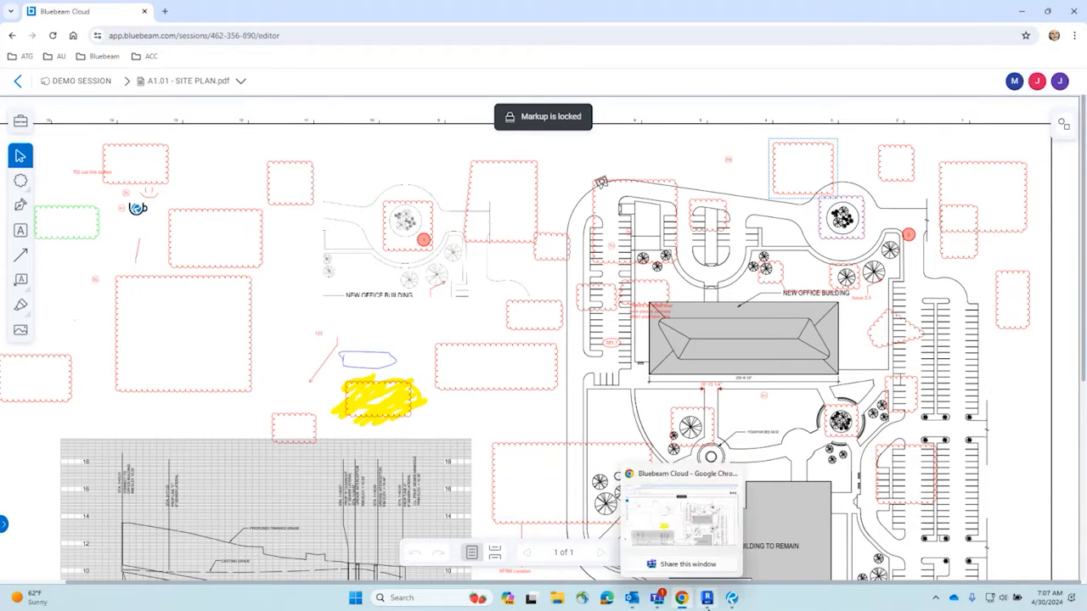
pyautogui.moveTo(732, 600)
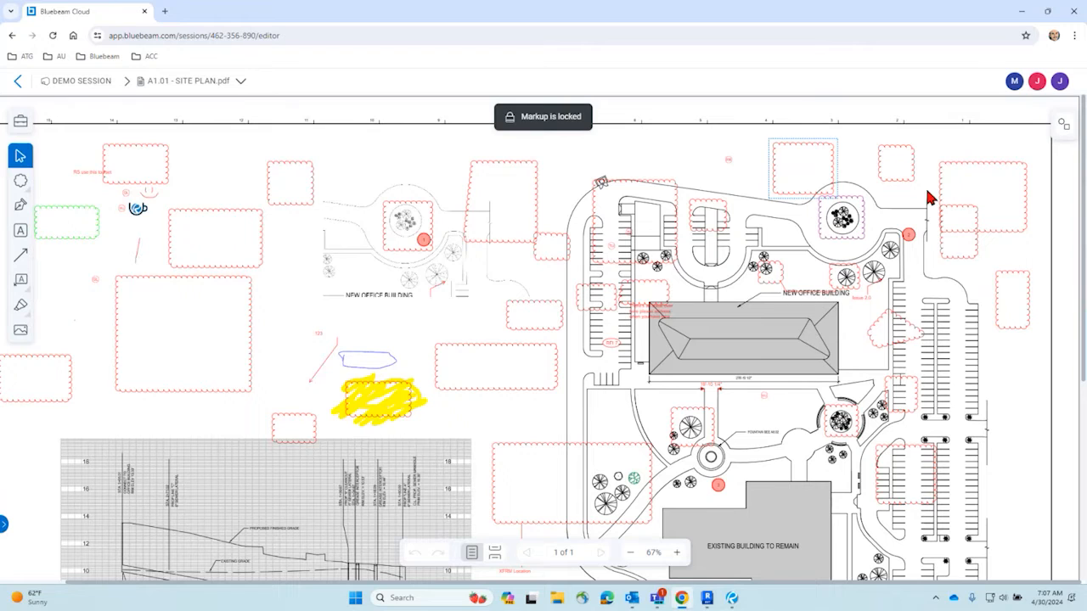
pyautogui.click(1063, 126)
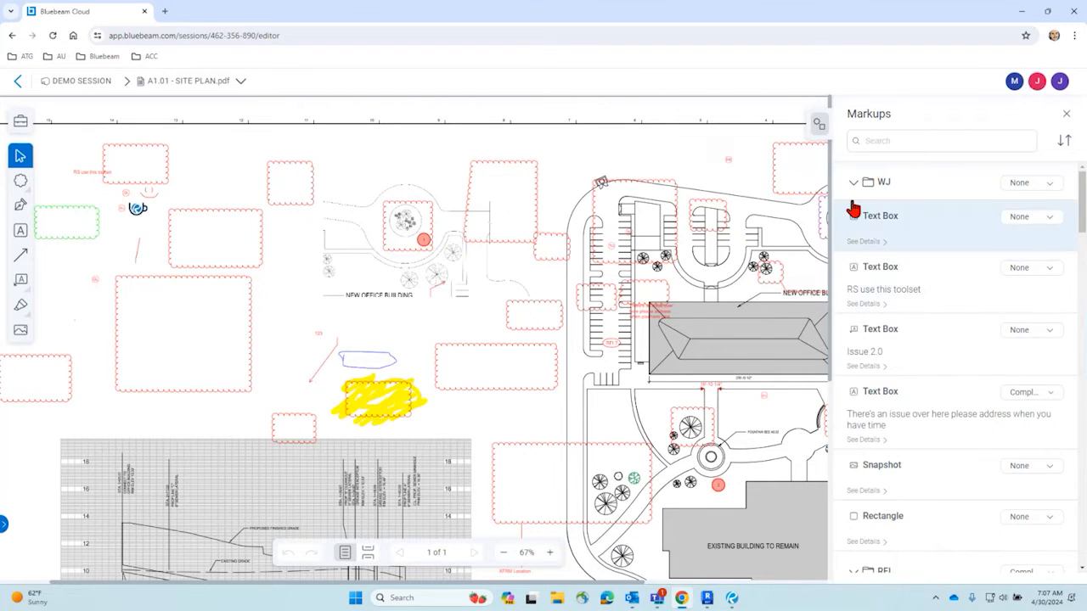
pyautogui.scroll(-3, 883, 281)
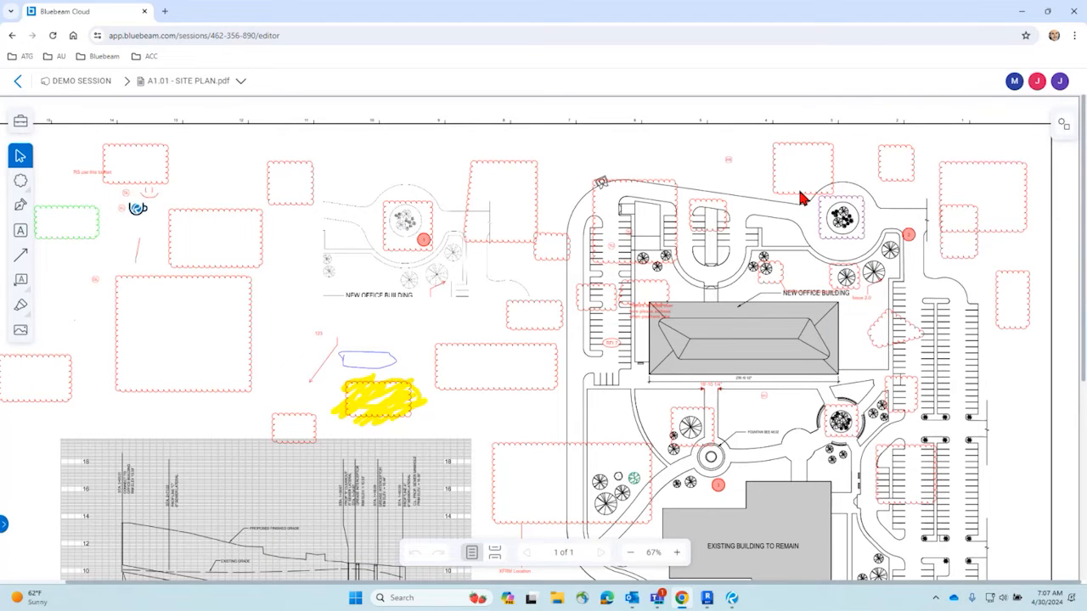
# View the page thumbnails and locate the cloud above the tree circle in the Markups list
pyautogui.click(799, 196)
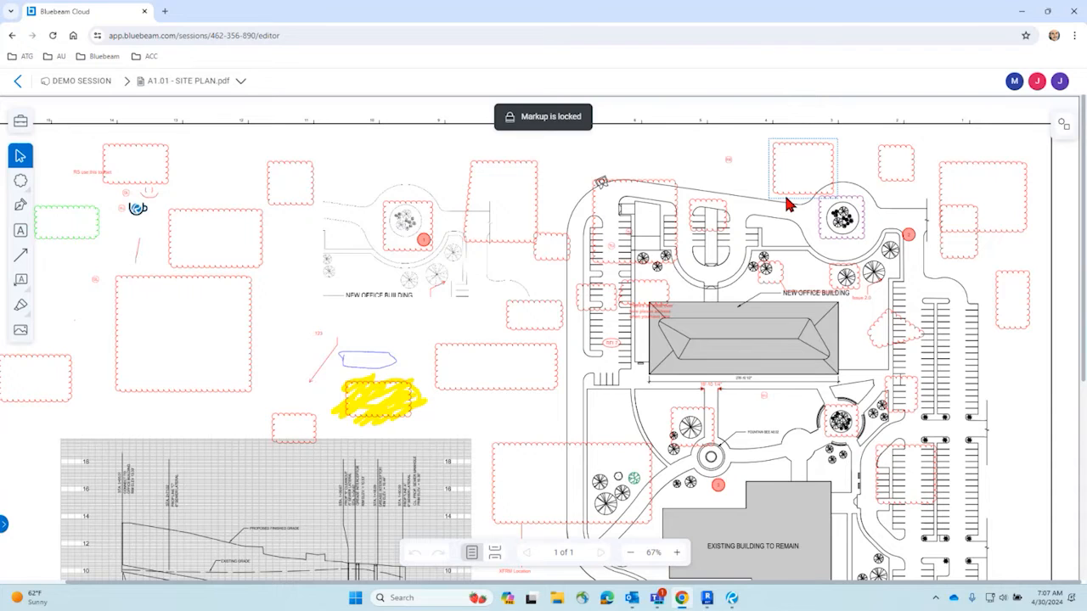
pyautogui.click(4, 524)
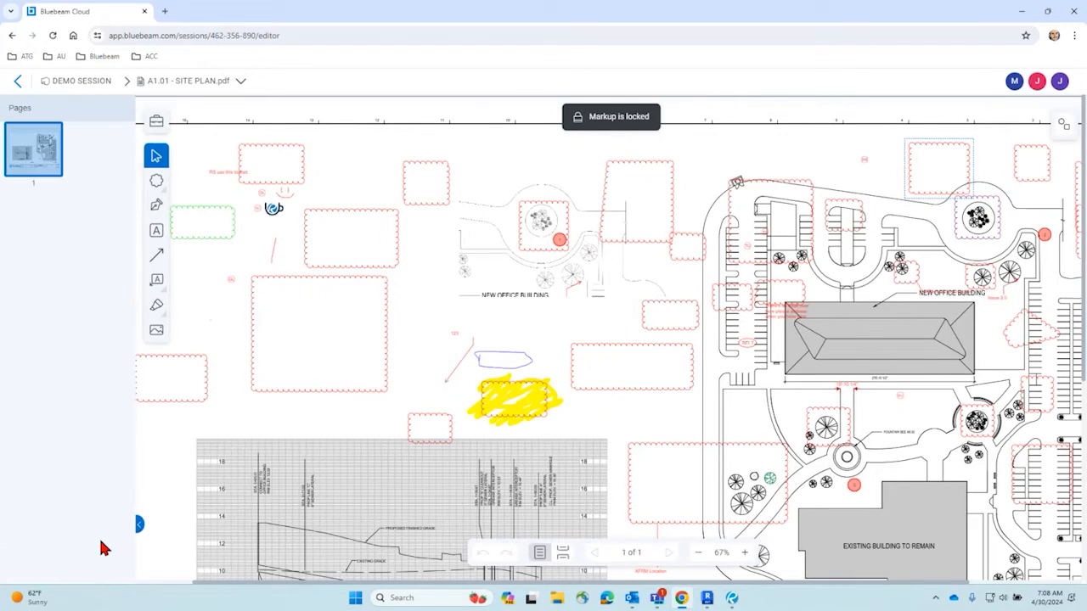
pyautogui.click(140, 524)
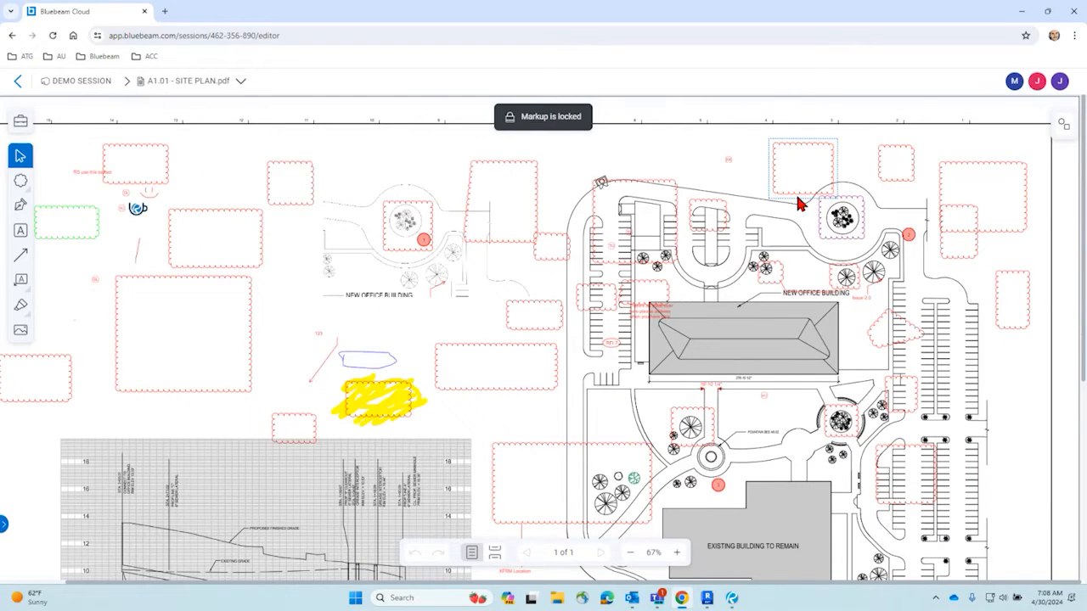
pyautogui.click(1064, 124)
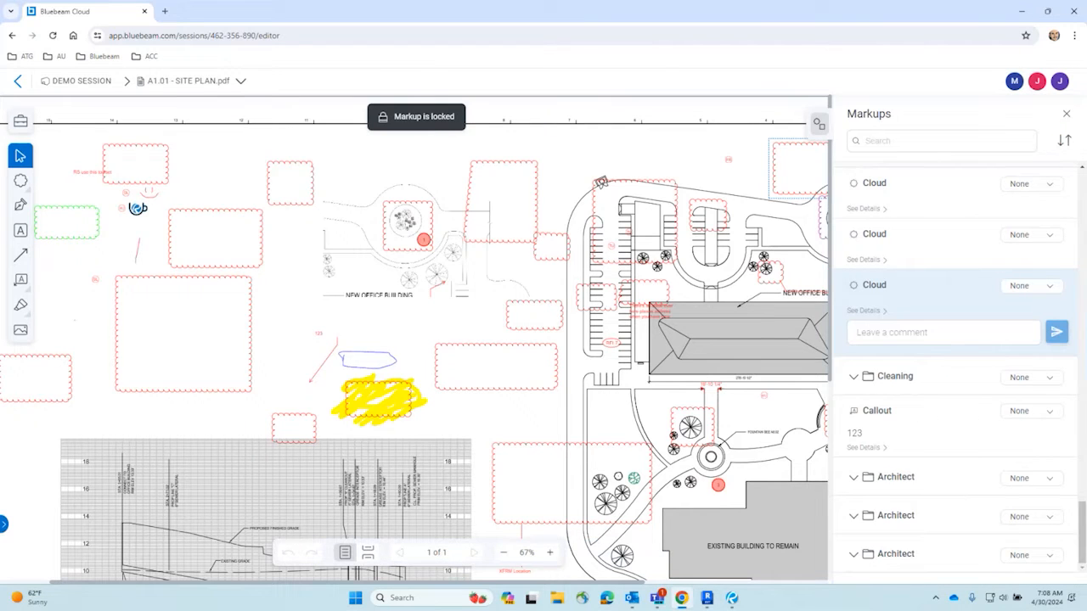
pyautogui.click(737, 207)
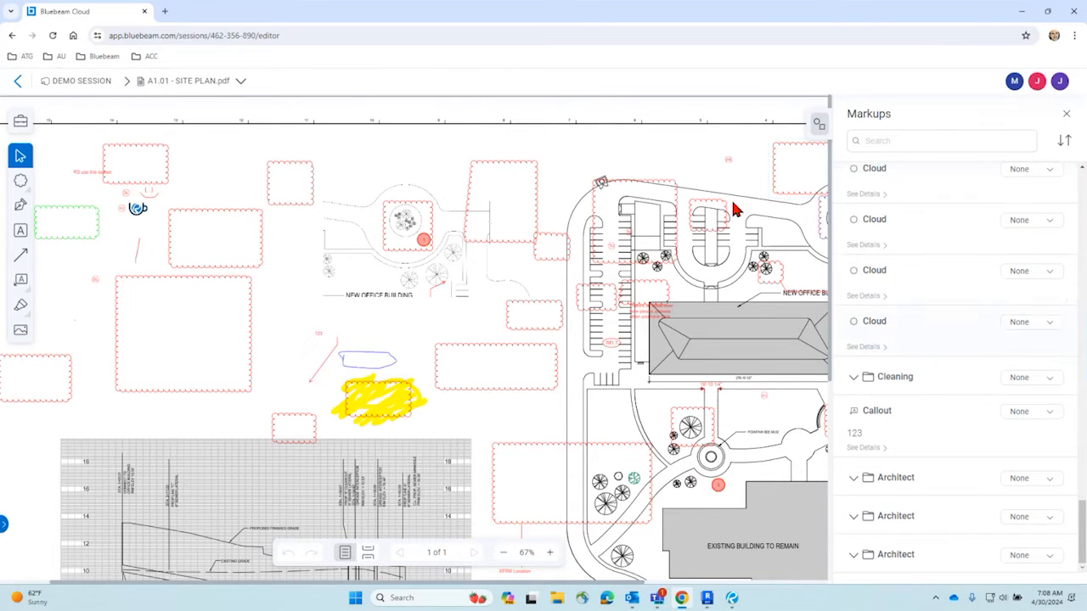
pyautogui.click(1067, 113)
pyautogui.click(806, 195)
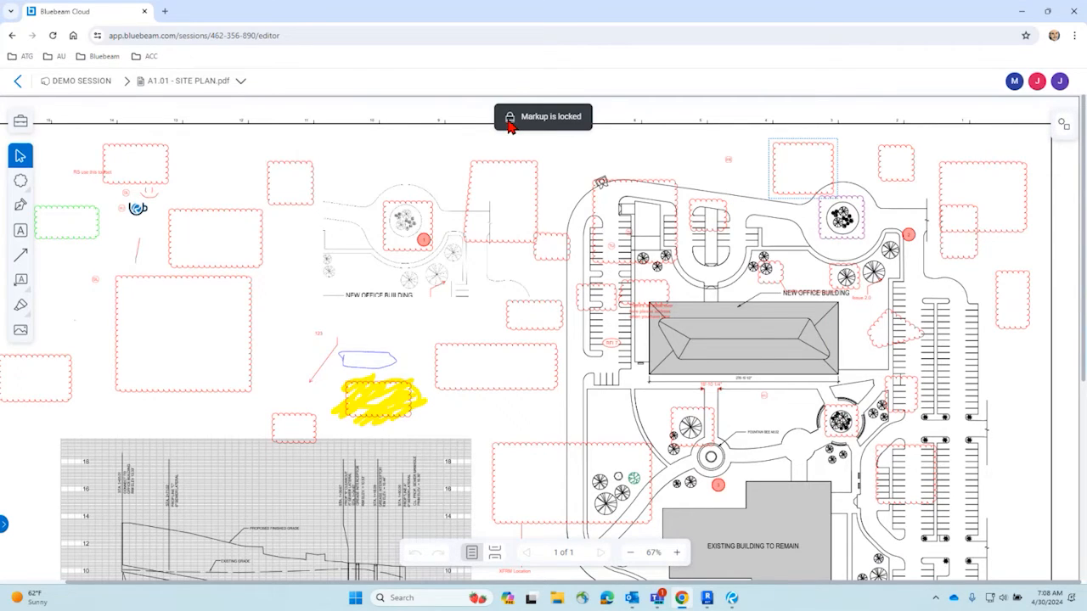
# Browse the files available in the DEMO SESSION, keeping A1.01 - SITE PLAN.pdf open
pyautogui.click(809, 202)
pyautogui.click(240, 81)
pyautogui.scroll(-1, 246, 92)
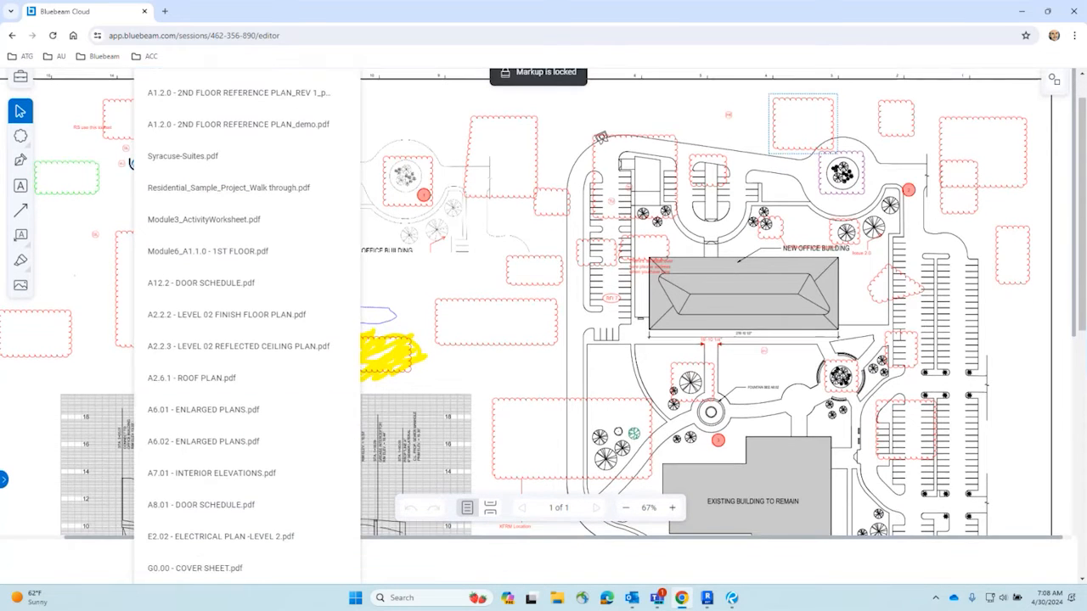
pyautogui.click(490, 308)
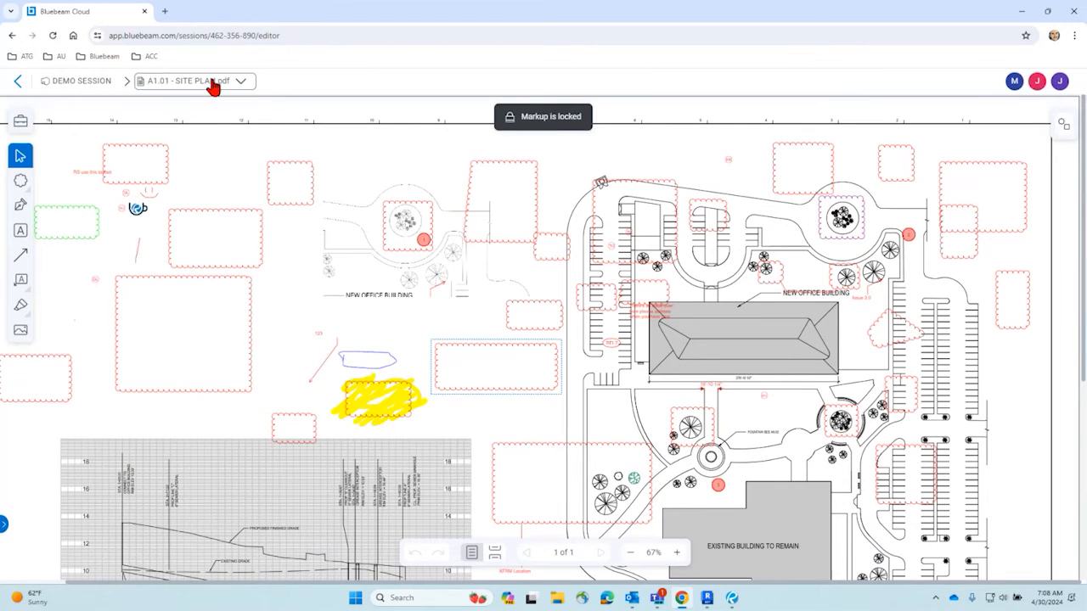
# Set the status of the cloud above the tree circle to Donezo from the MCR Test status set
pyautogui.click(1062, 125)
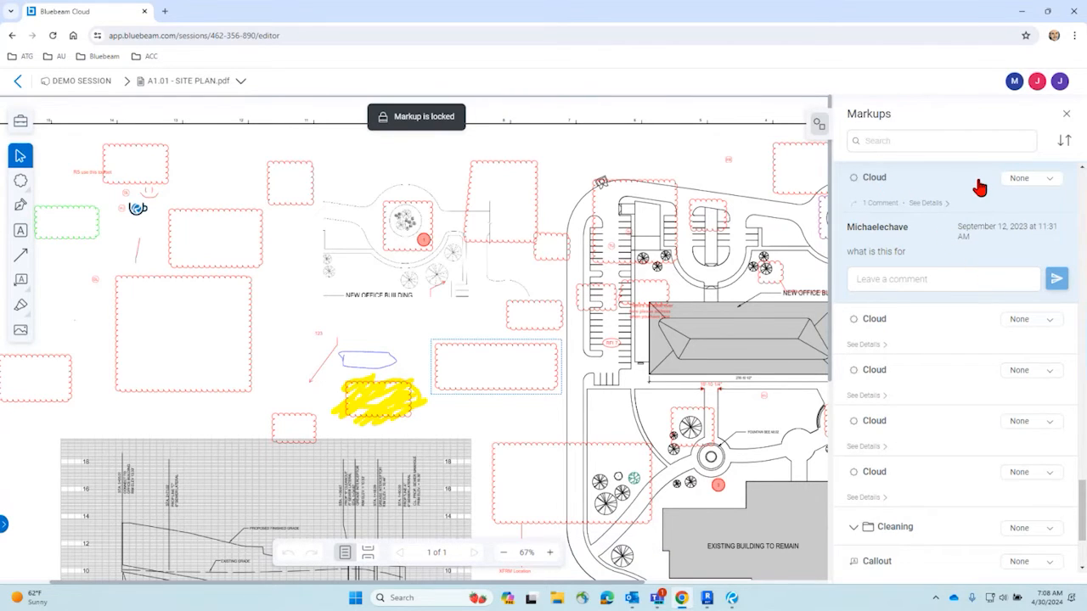
pyautogui.click(791, 197)
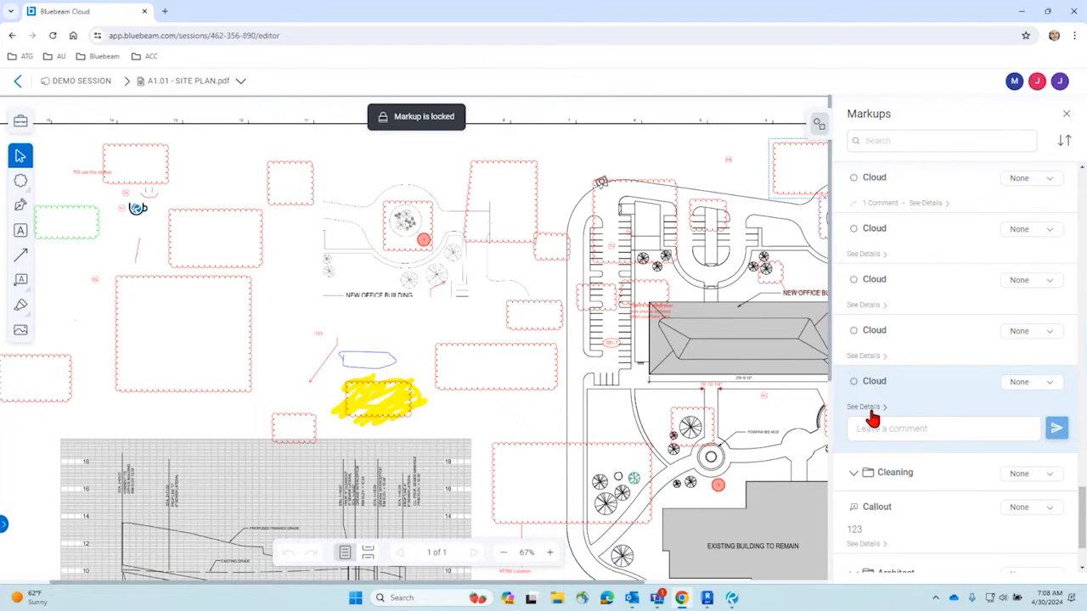
pyautogui.click(1034, 384)
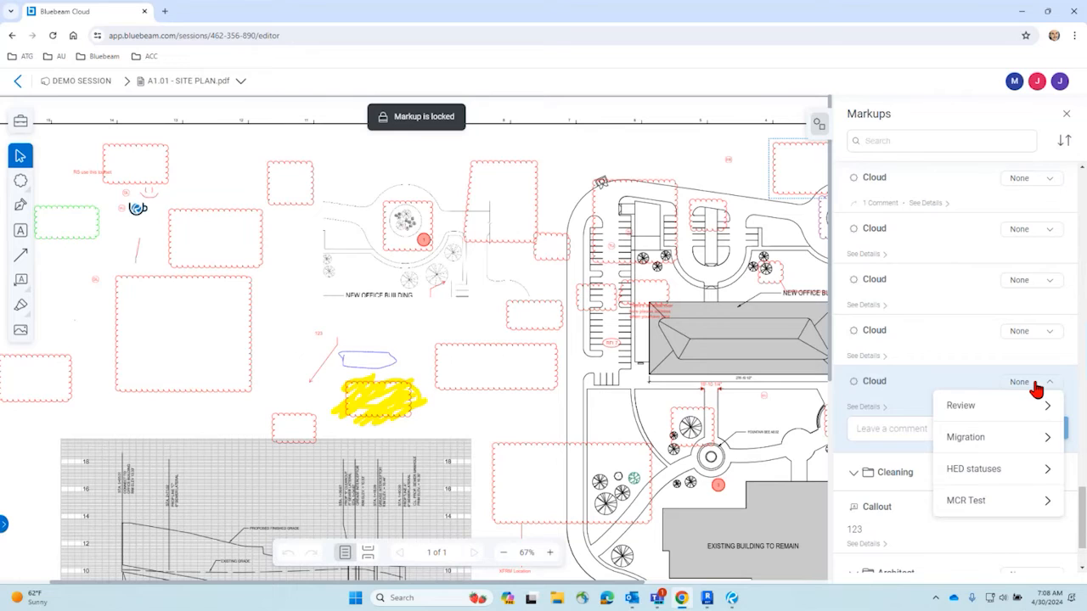
pyautogui.moveTo(1007, 506)
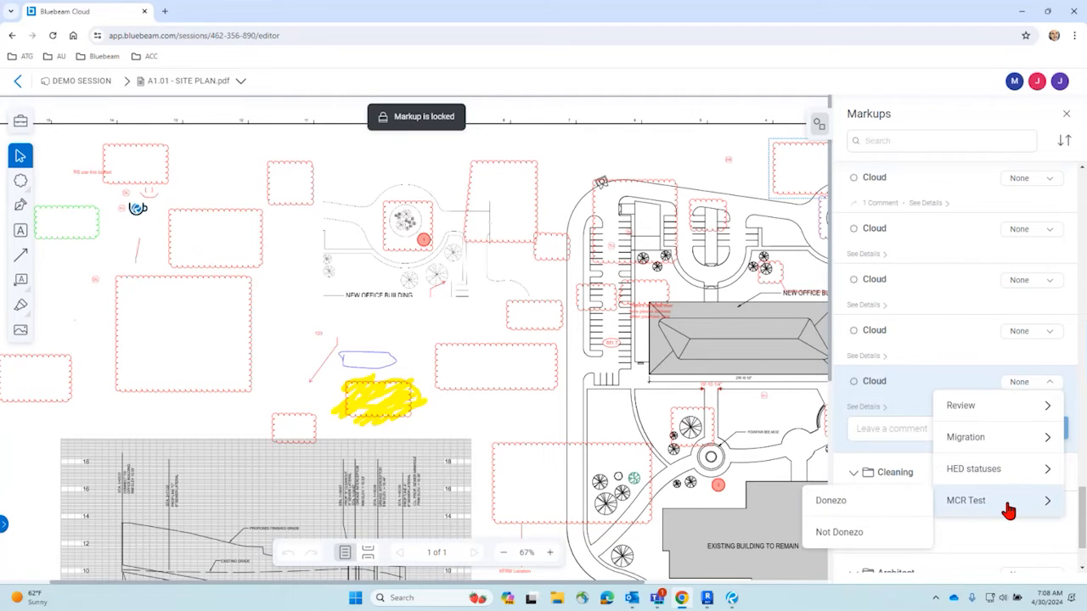
pyautogui.click(859, 506)
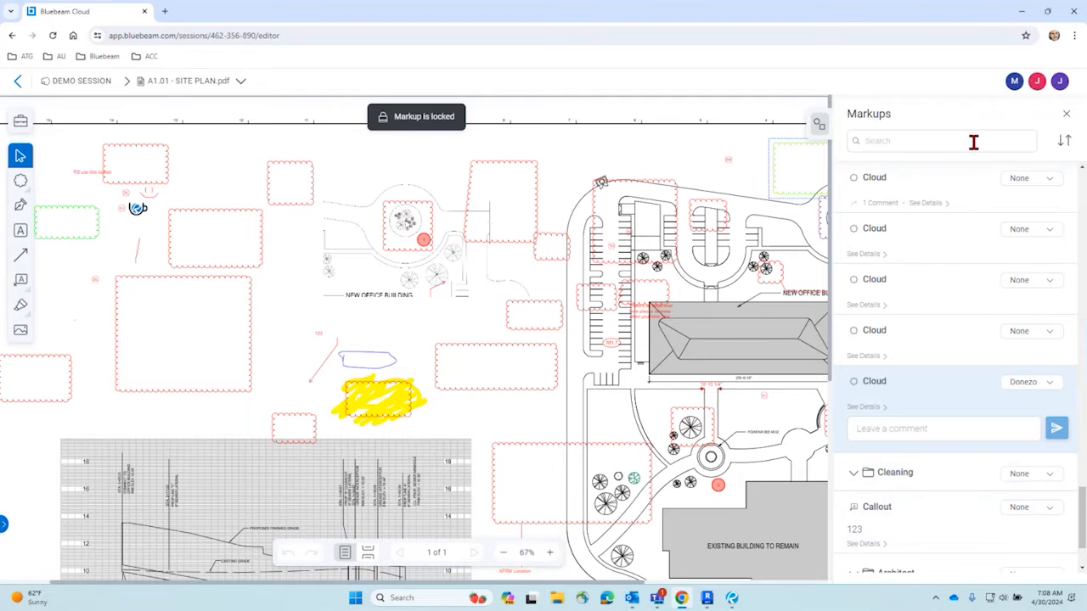
pyautogui.click(1066, 115)
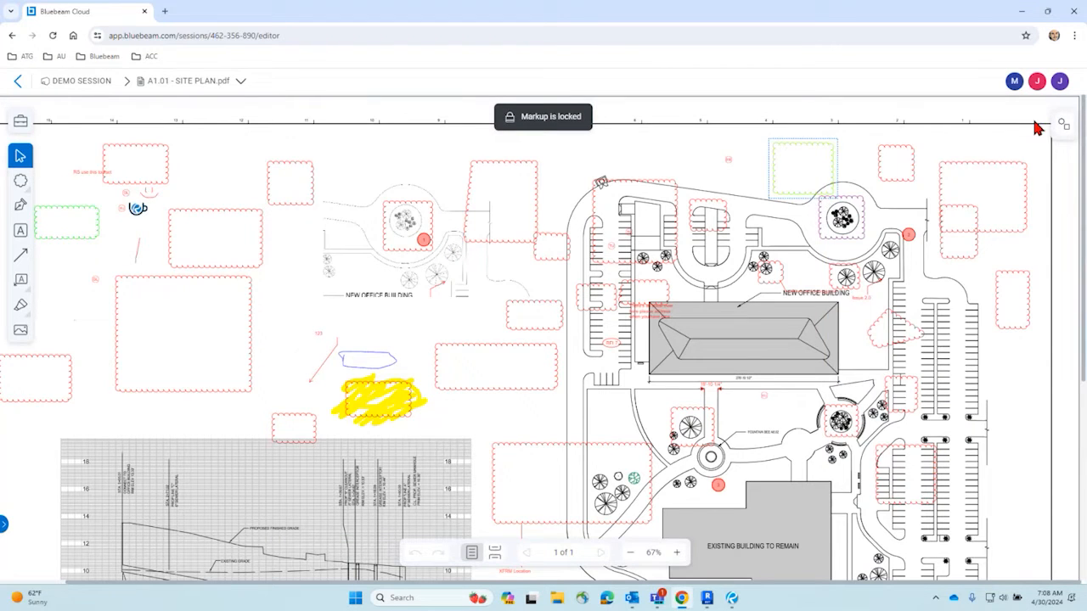
# Review the status sets available for the Donezo cloud without changing its status, and close the Markups list
pyautogui.click(1025, 124)
pyautogui.click(1046, 289)
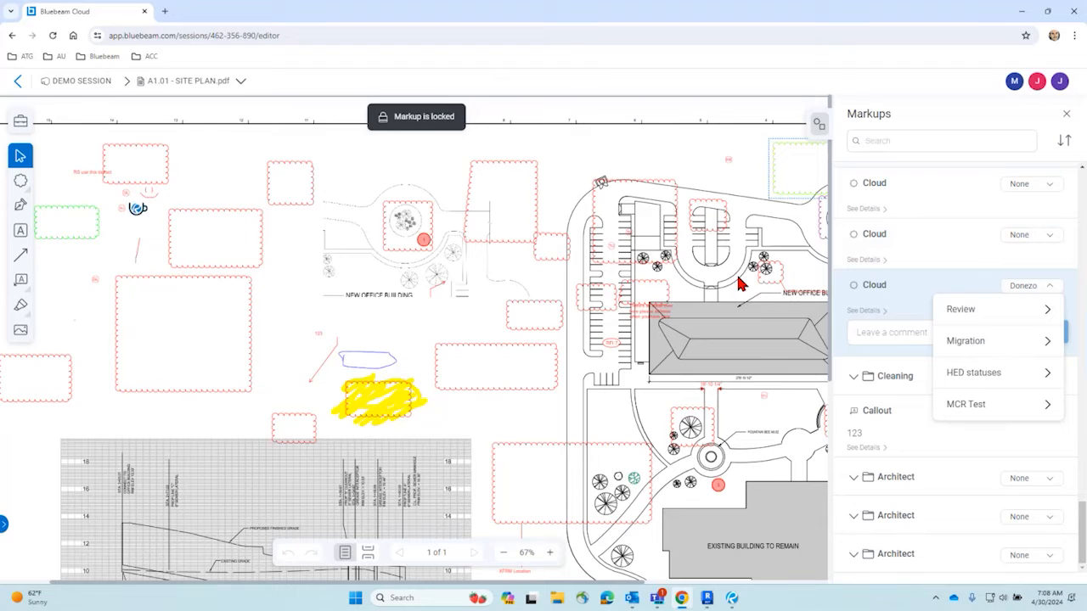
pyautogui.click(790, 234)
pyautogui.click(1066, 114)
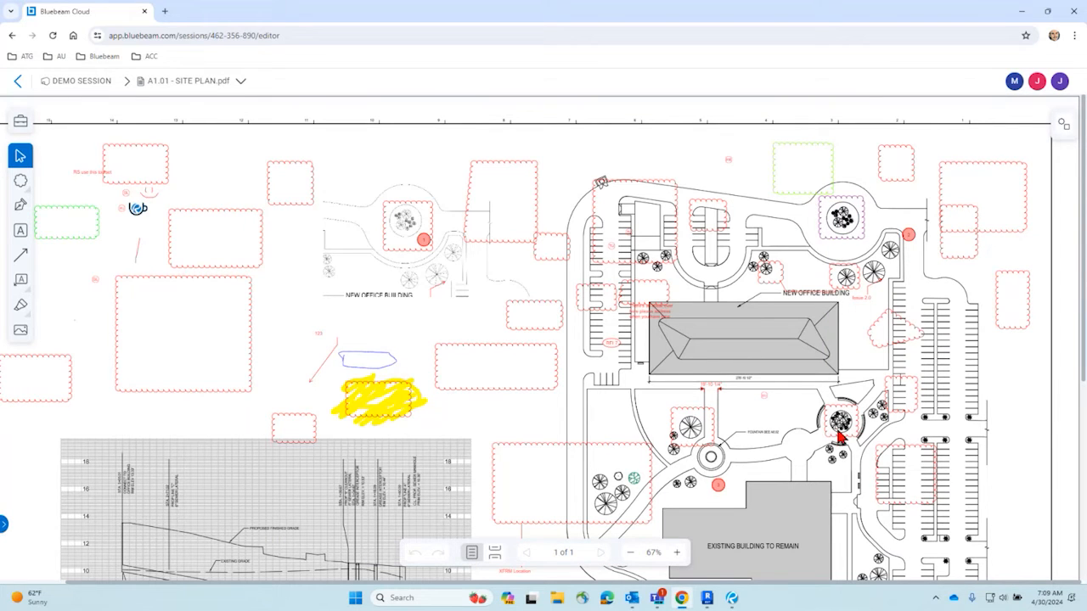
# Look at the Snowdon Towers drawing in Revu and view the shape markup tools in Bluebeam Cloud
pyautogui.moveTo(741, 604)
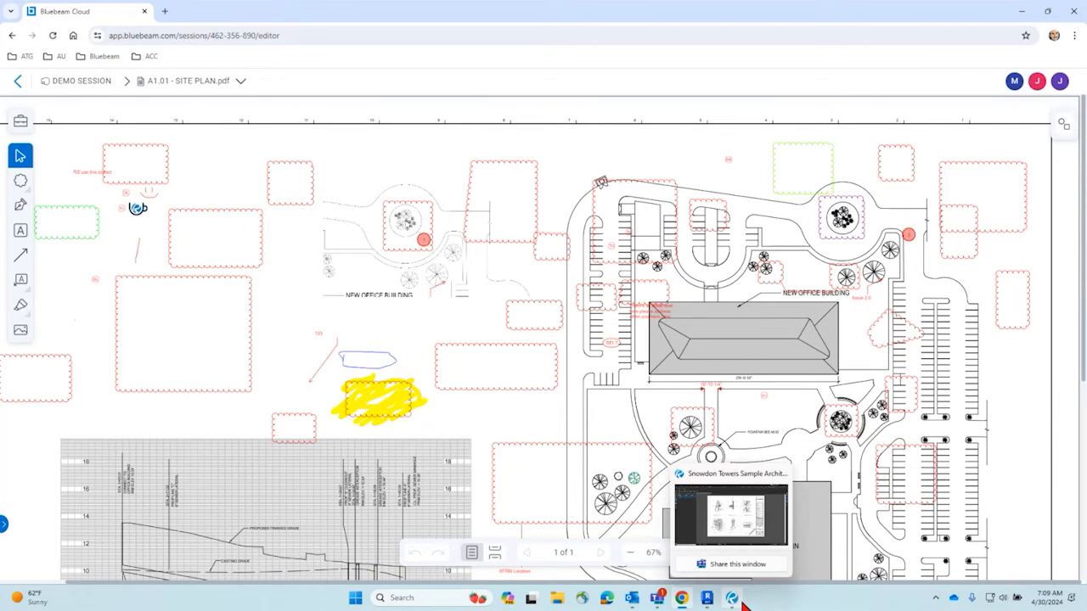
pyautogui.click(733, 522)
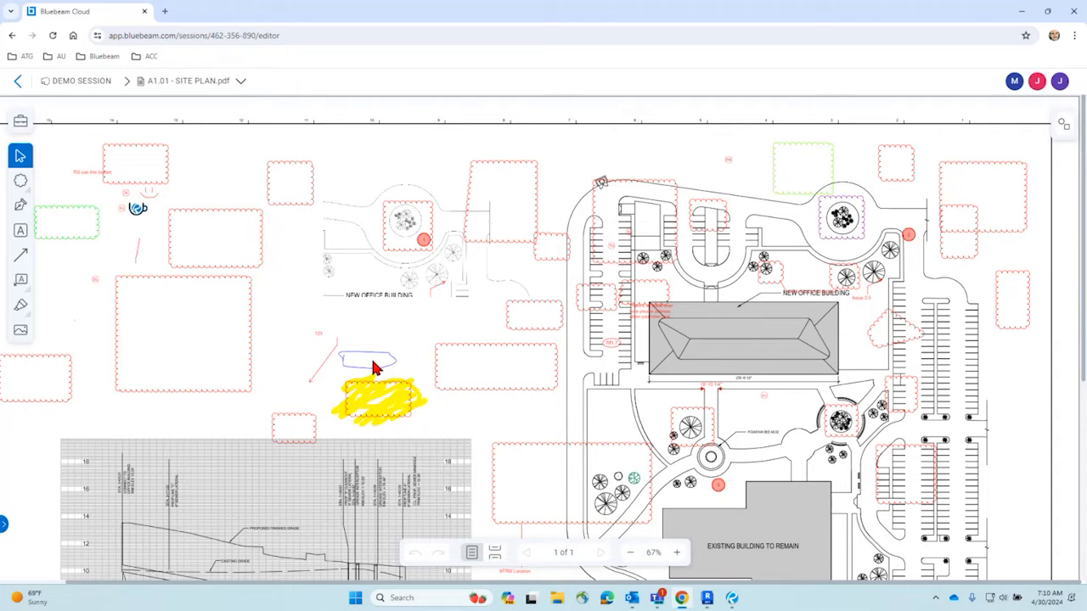
pyautogui.click(20, 183)
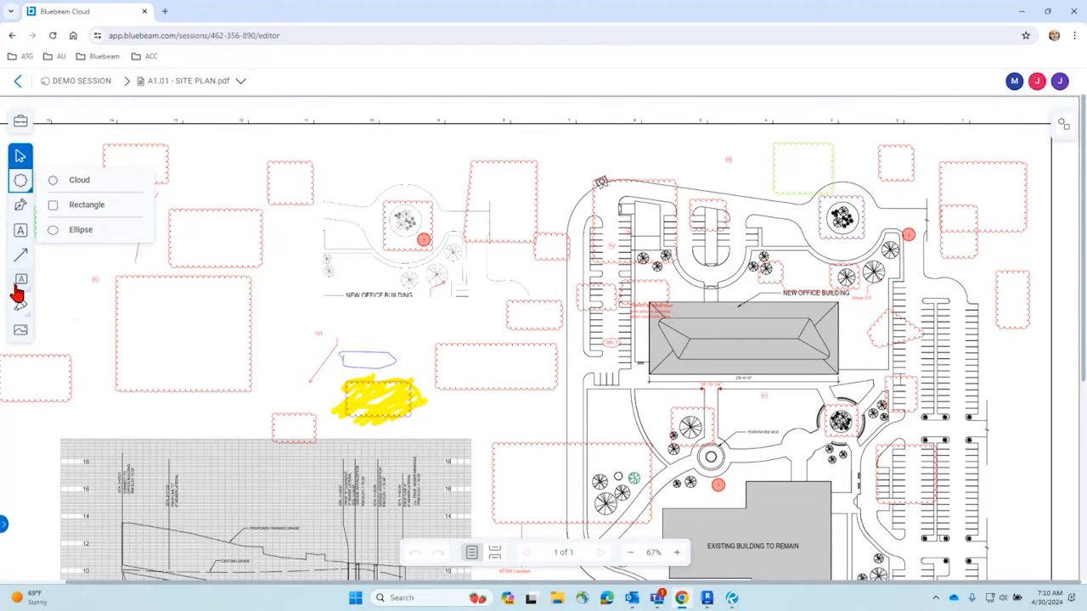
pyautogui.click(20, 156)
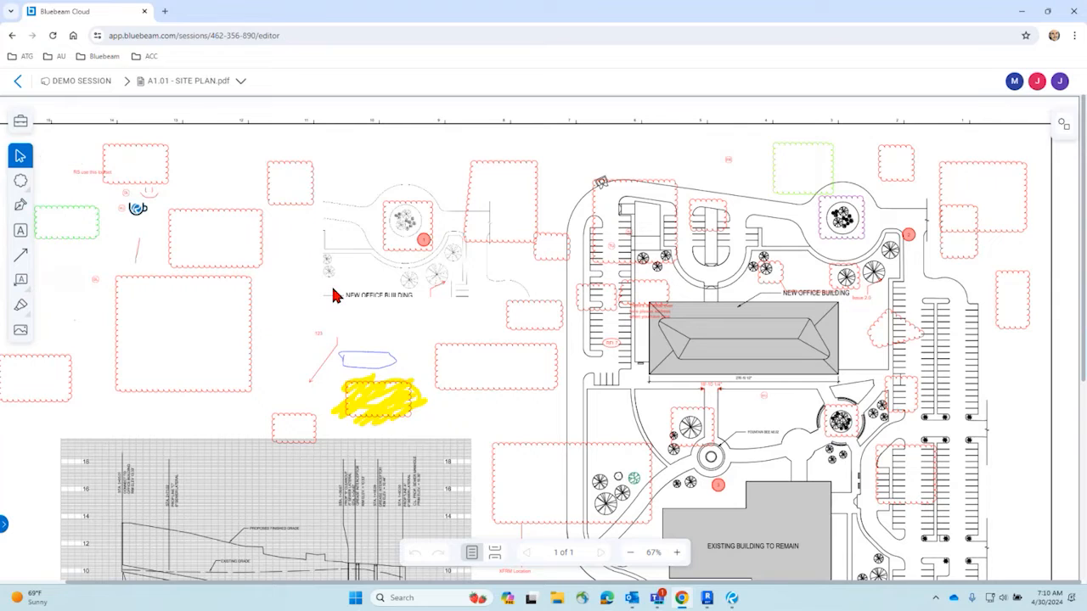
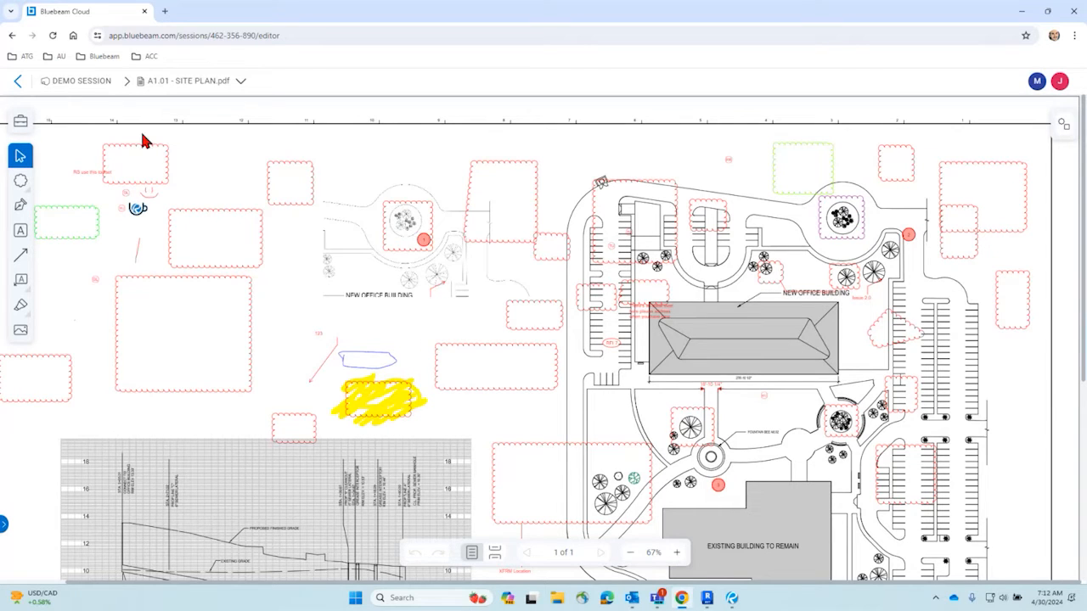
# Return to the Studio Sessions list and log out of Bluebeam Cloud
pyautogui.hotkey('alt', 'Left')
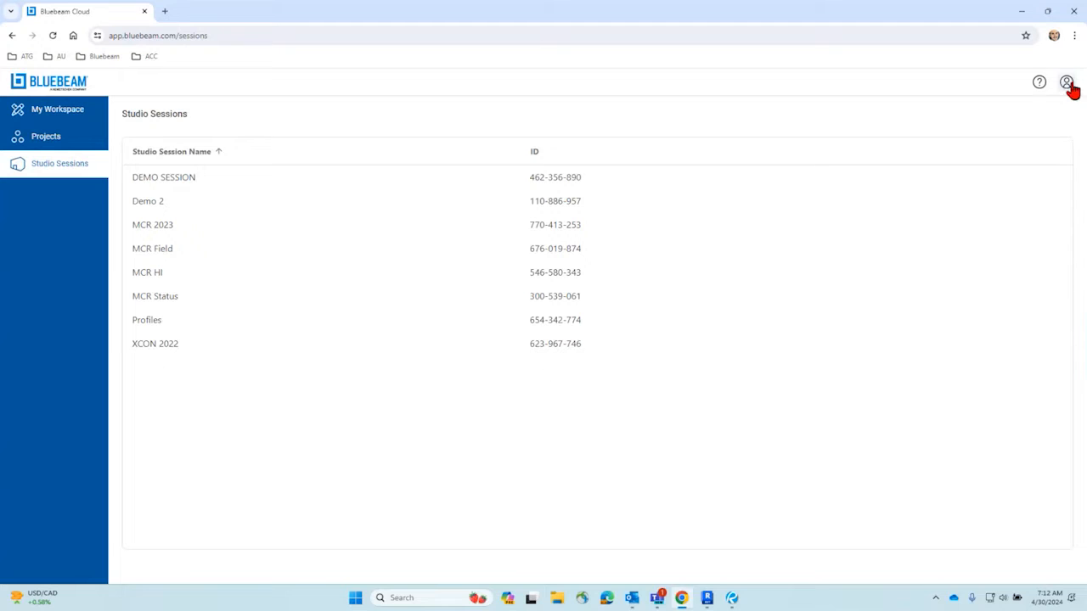
pyautogui.click(1067, 86)
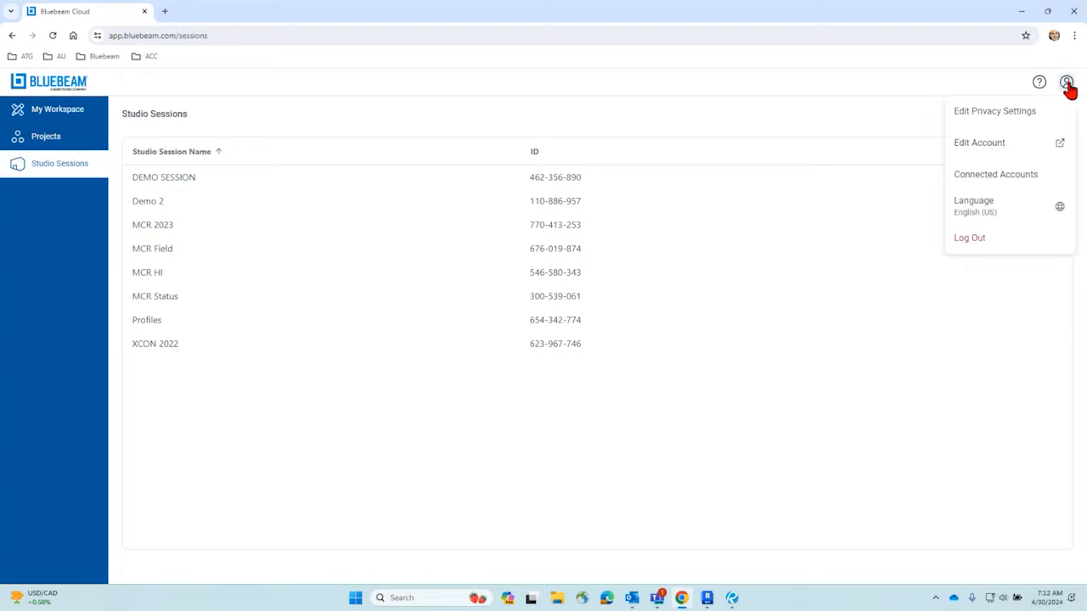
pyautogui.click(991, 247)
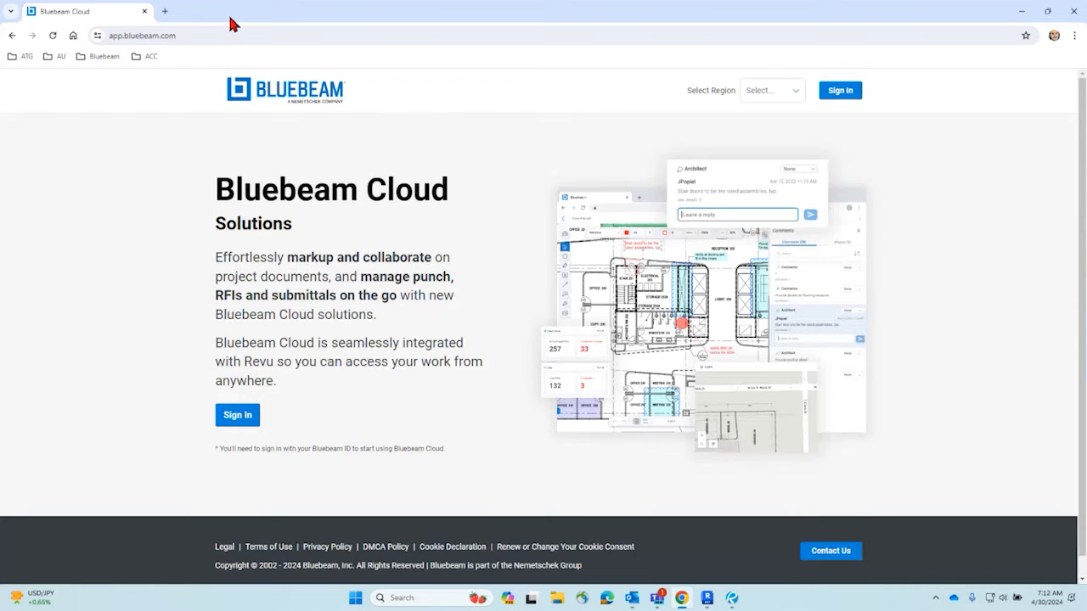
# Sign in to Bluebeam Cloud, dismiss the My Workspace collaboration announcement, and show the Studio Sessions list
pyautogui.click(849, 94)
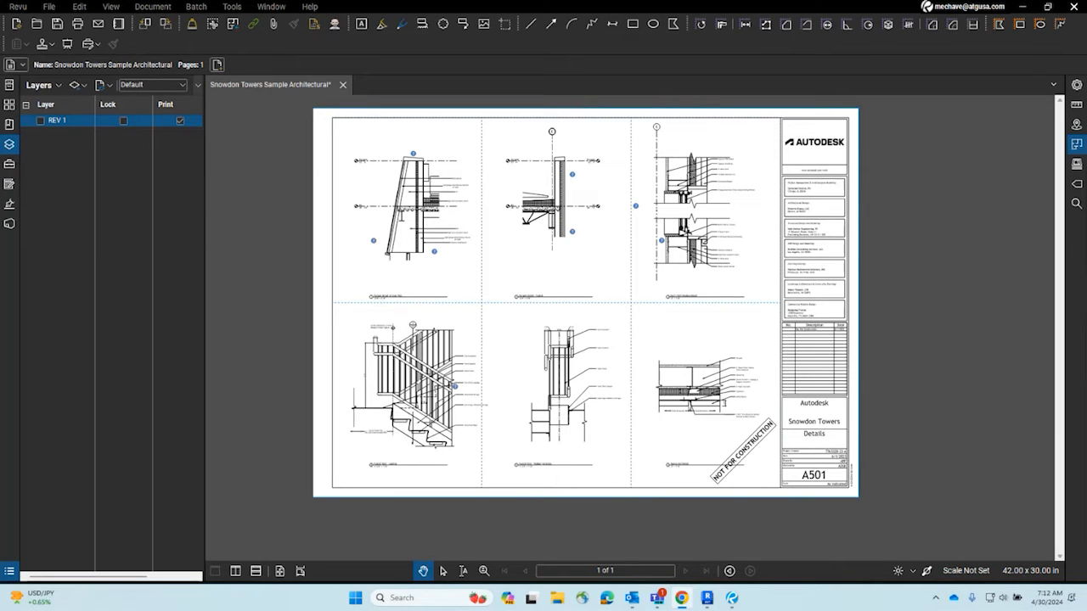
pyautogui.moveTo(0, 346); pyautogui.dragTo(513, 7)
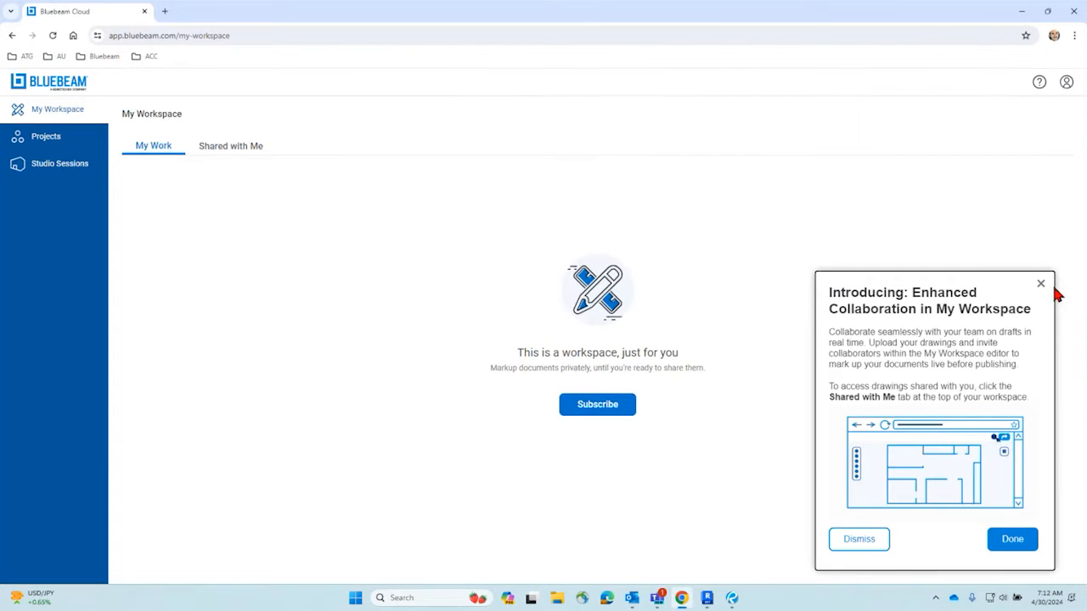
pyautogui.click(1040, 285)
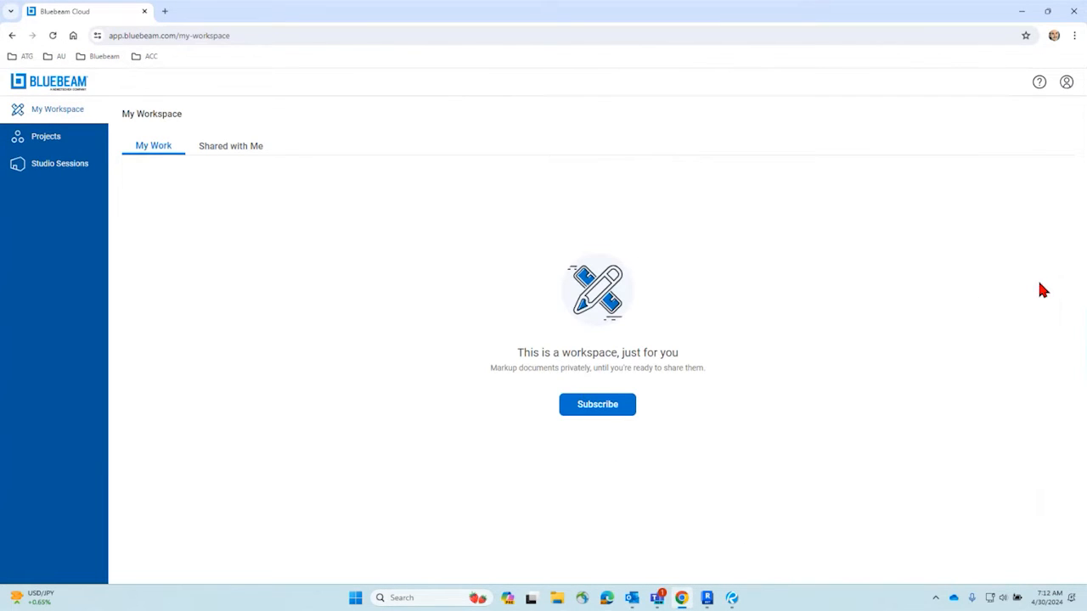
pyautogui.click(53, 173)
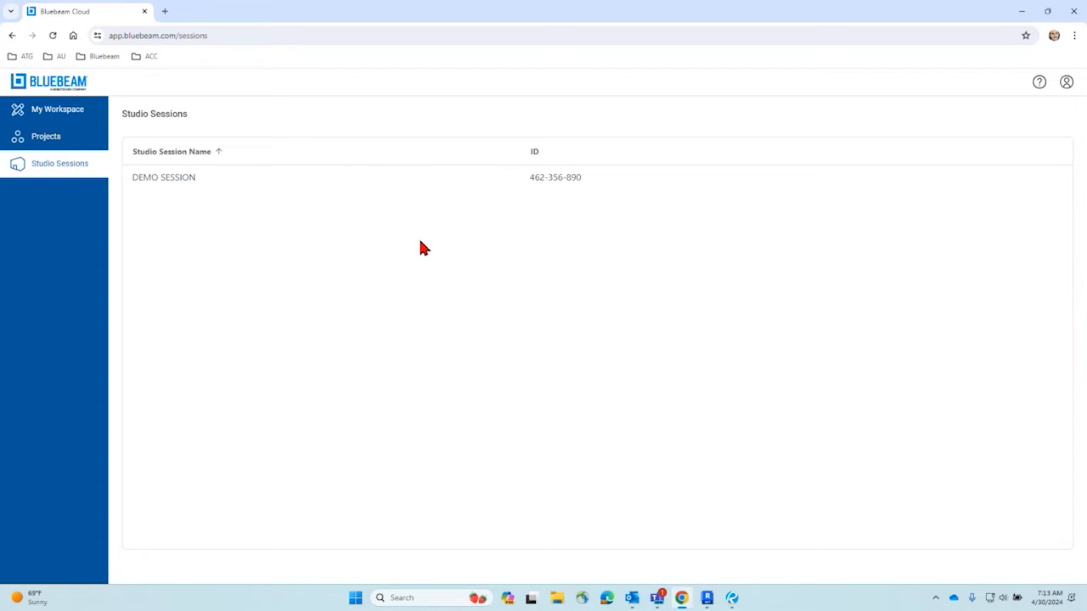
# Open the ATG DEMO project and view its punch items
pyautogui.click(76, 138)
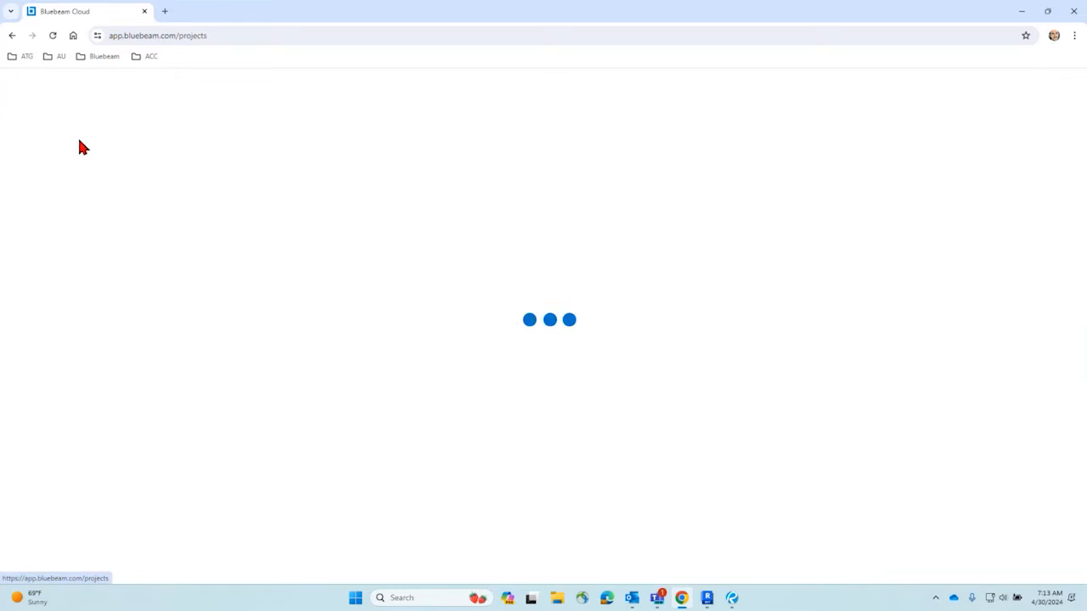
pyautogui.click(255, 179)
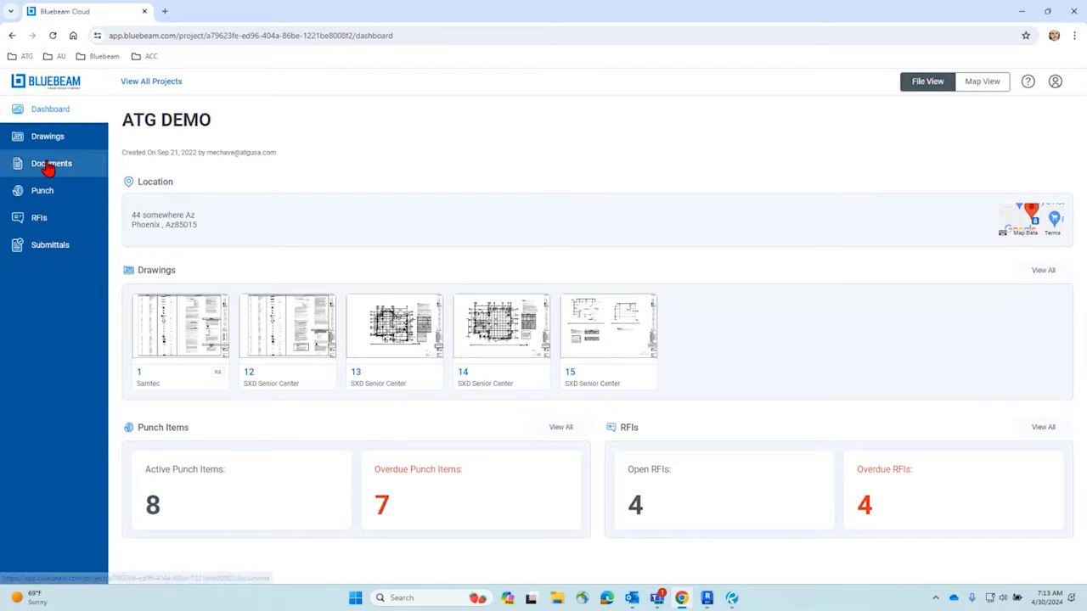
pyautogui.click(49, 193)
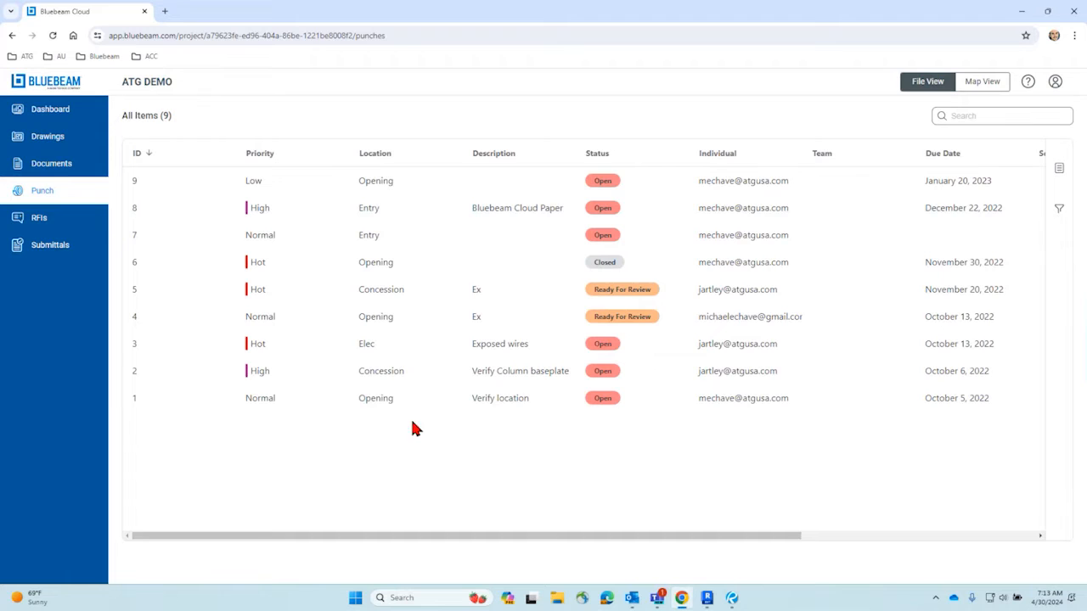
# Review the details of the RFI named Base plate interference 2.0 in the ATG DEMO project
pyautogui.click(52, 219)
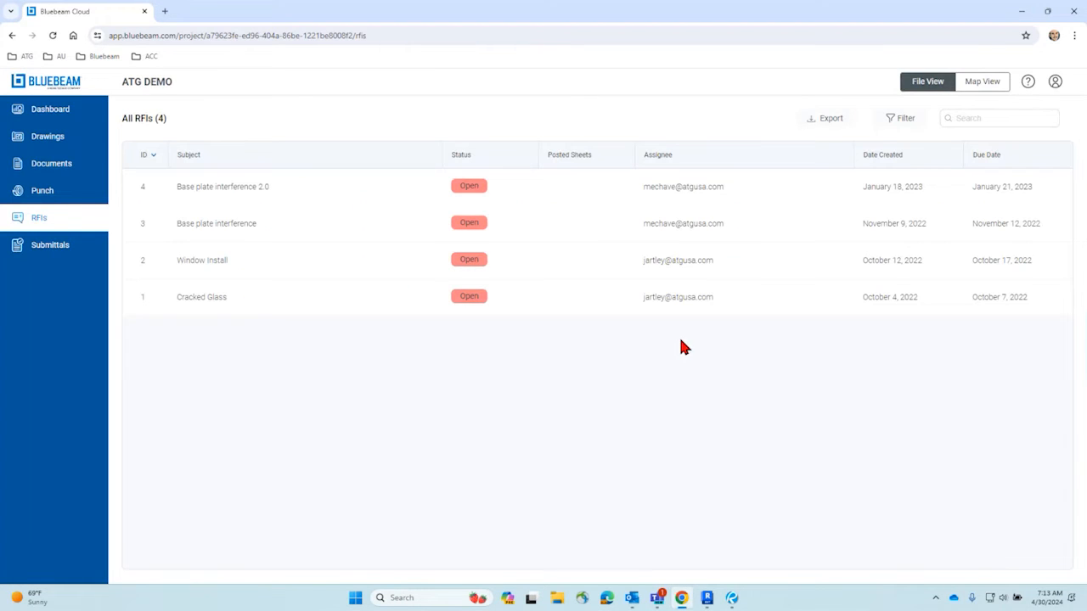
pyautogui.click(270, 194)
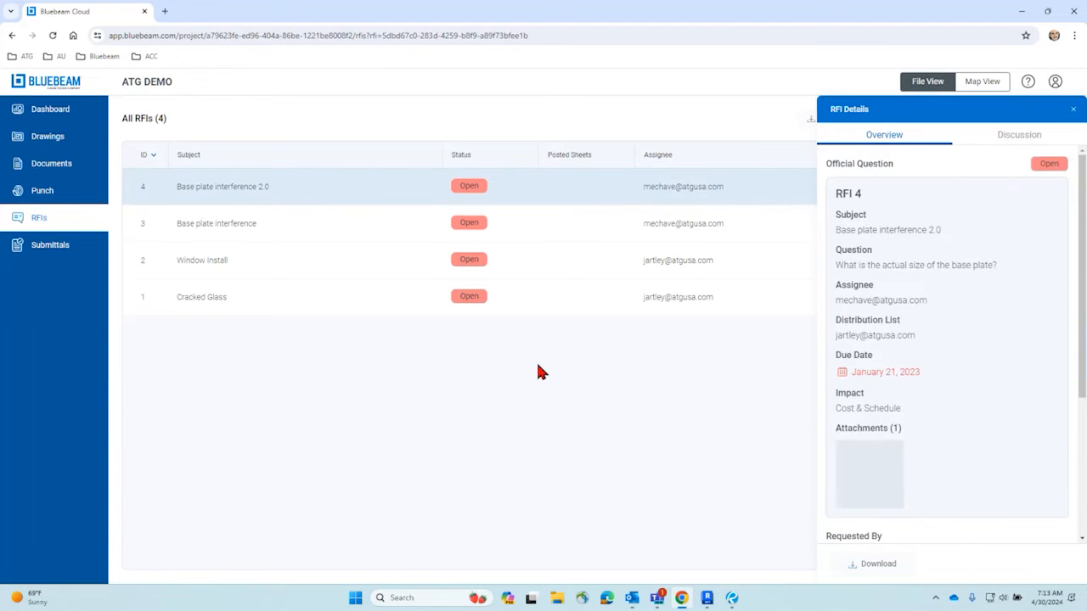
pyautogui.scroll(-3, 990, 399)
pyautogui.scroll(1, 992, 417)
pyautogui.scroll(3, 993, 418)
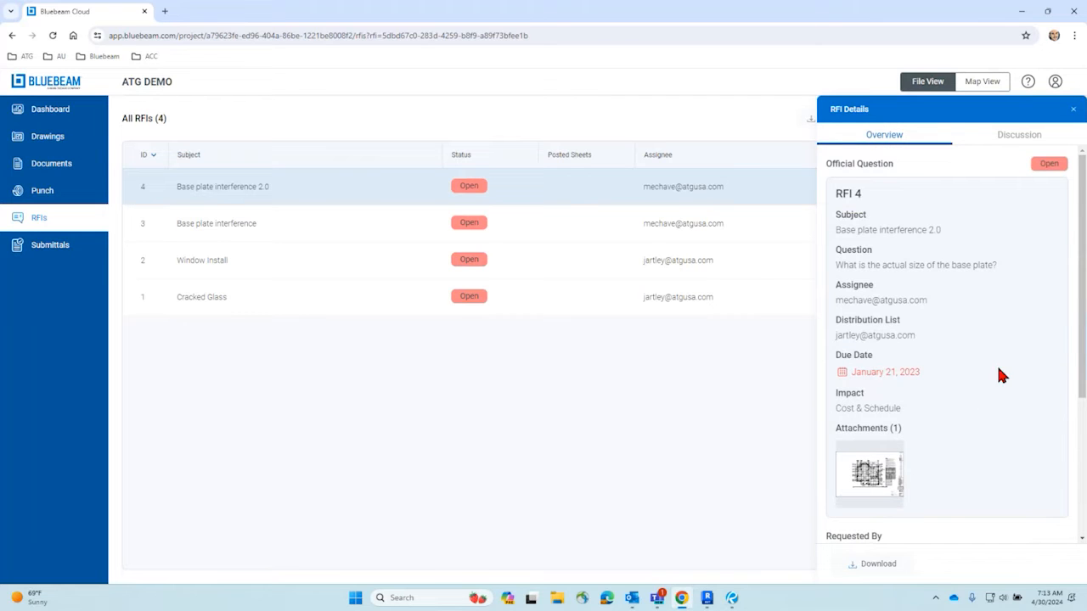
# Look at the project's punch items and published drawing 13 of SXD Senior Center, and return to the drawings
pyautogui.click(54, 194)
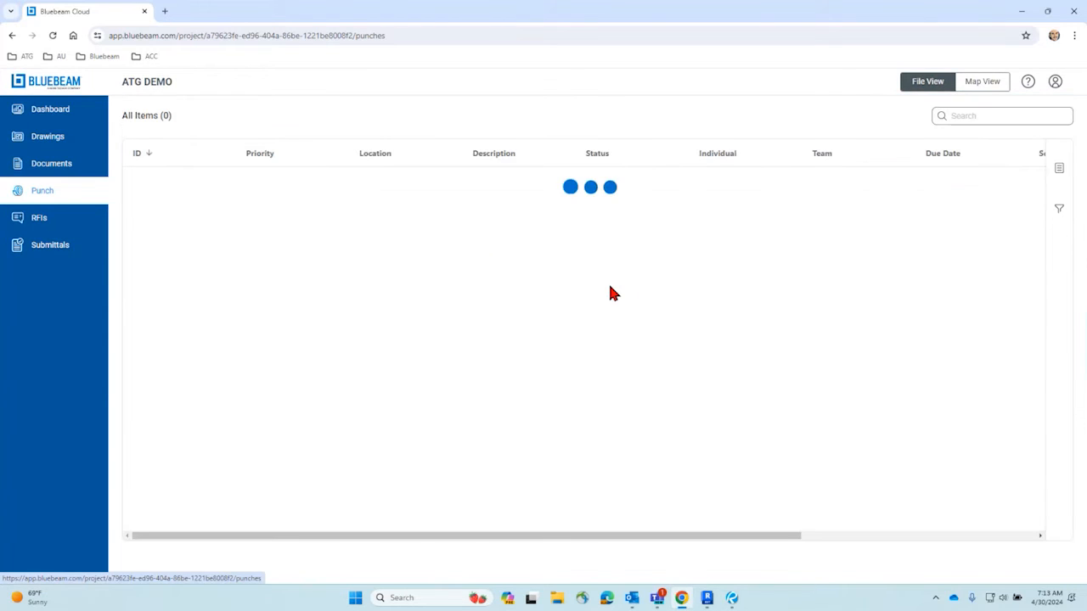
pyautogui.click(47, 140)
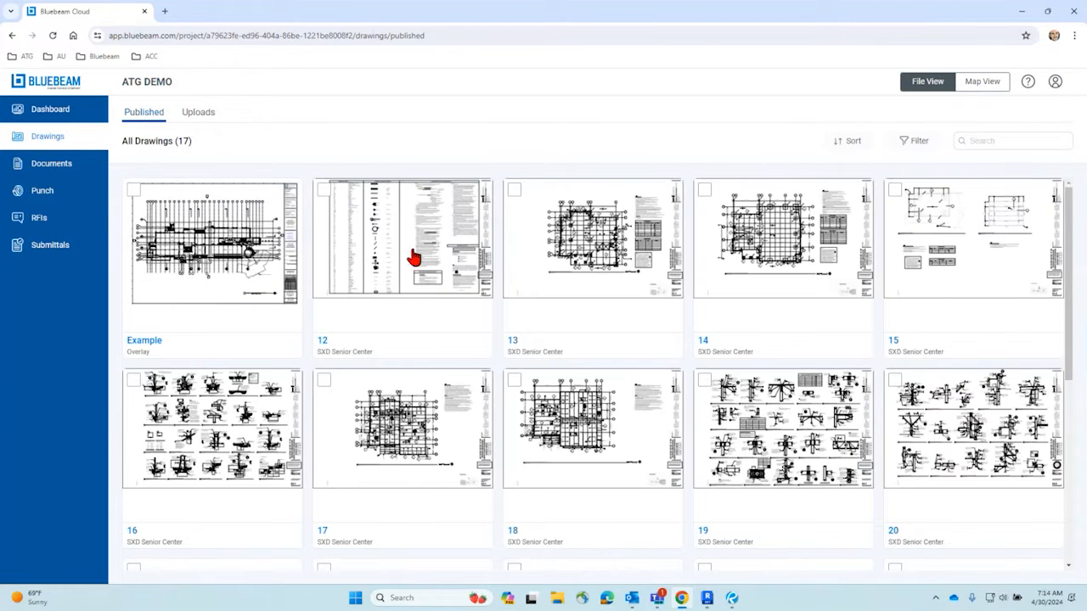
pyautogui.click(592, 259)
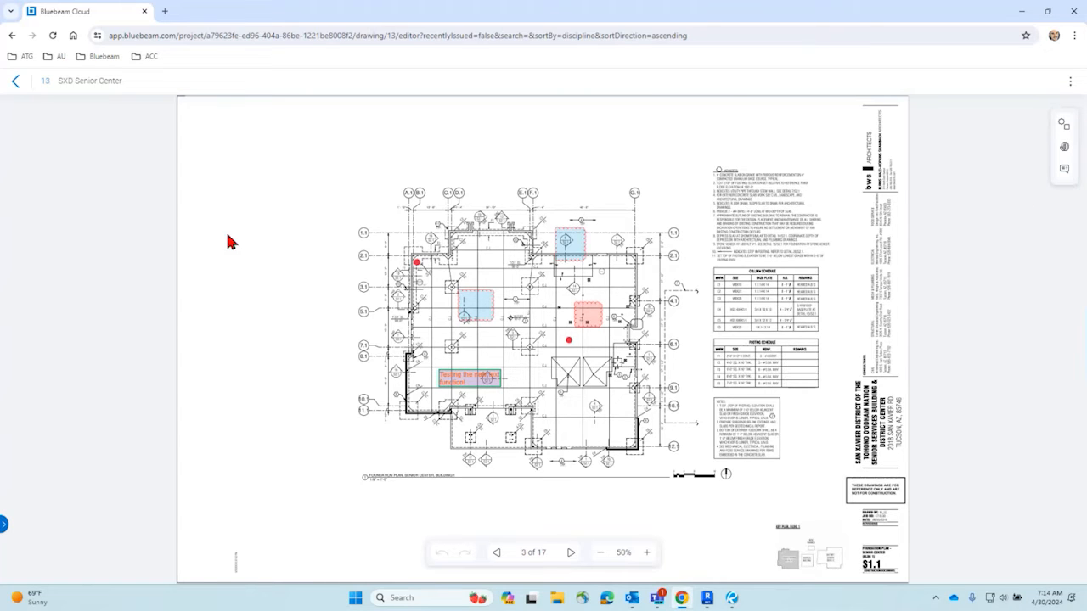
pyautogui.click(16, 85)
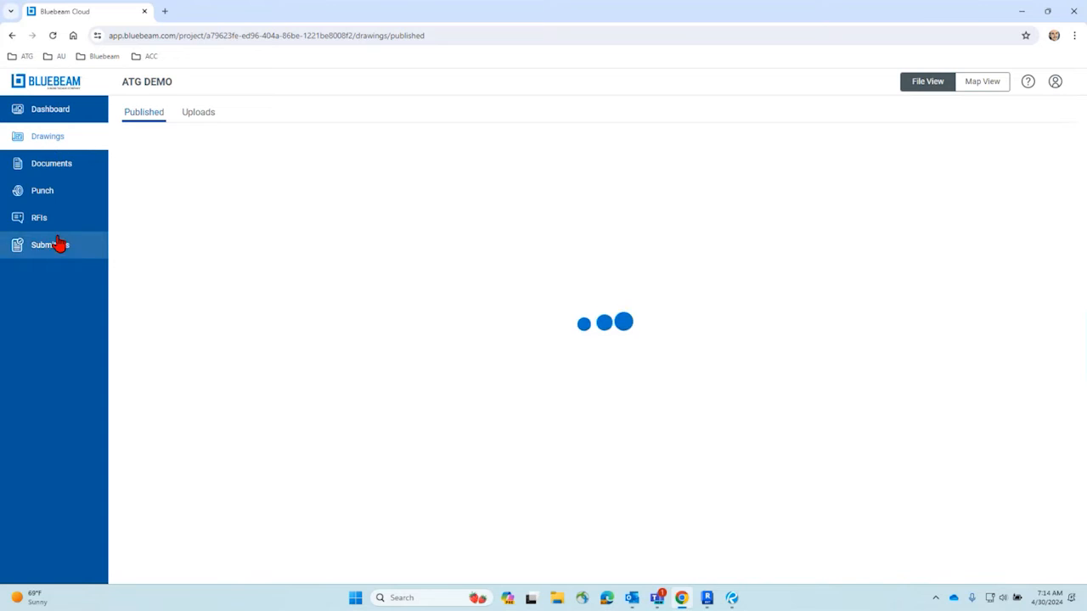
# Enter DEMO SESSION from the Studio Sessions list and open the file A1.01 - SITE PLAN.pdf
pyautogui.click(64, 90)
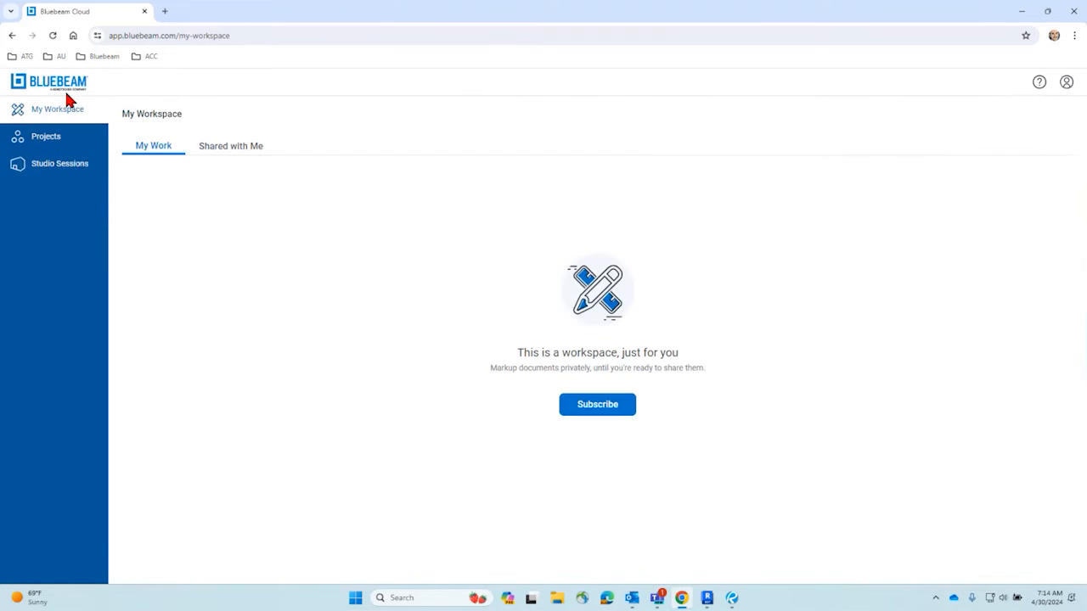
pyautogui.click(75, 167)
pyautogui.click(304, 180)
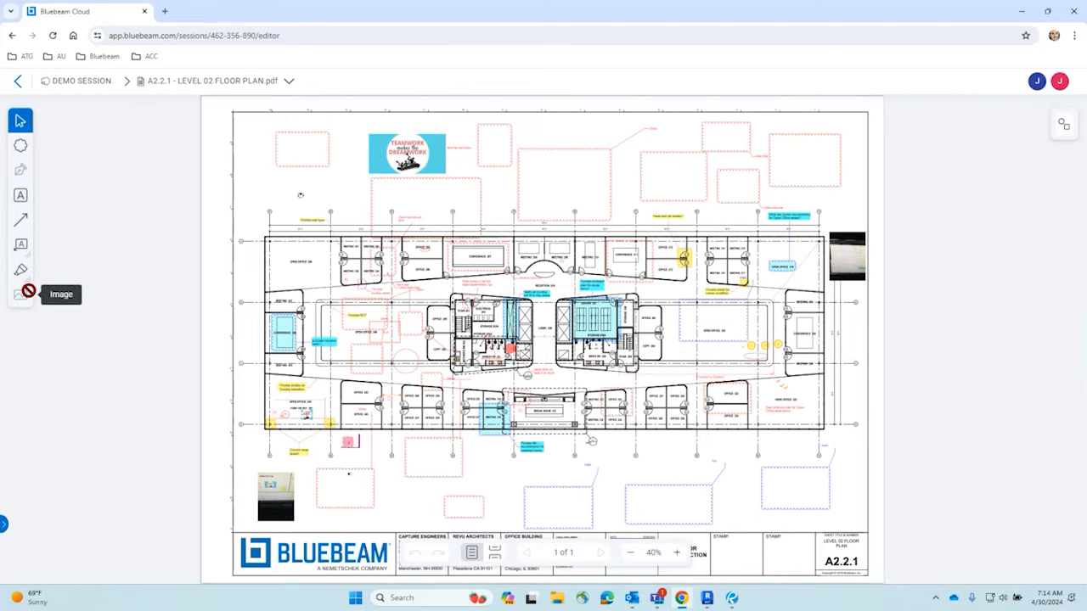
pyautogui.click(257, 84)
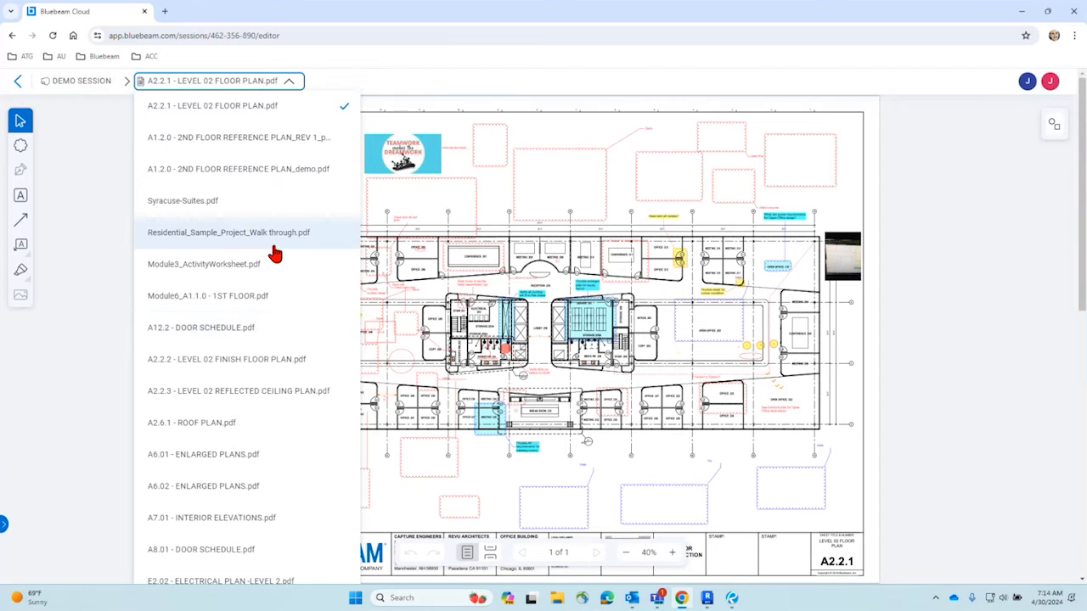
pyautogui.scroll(-5, 275, 259)
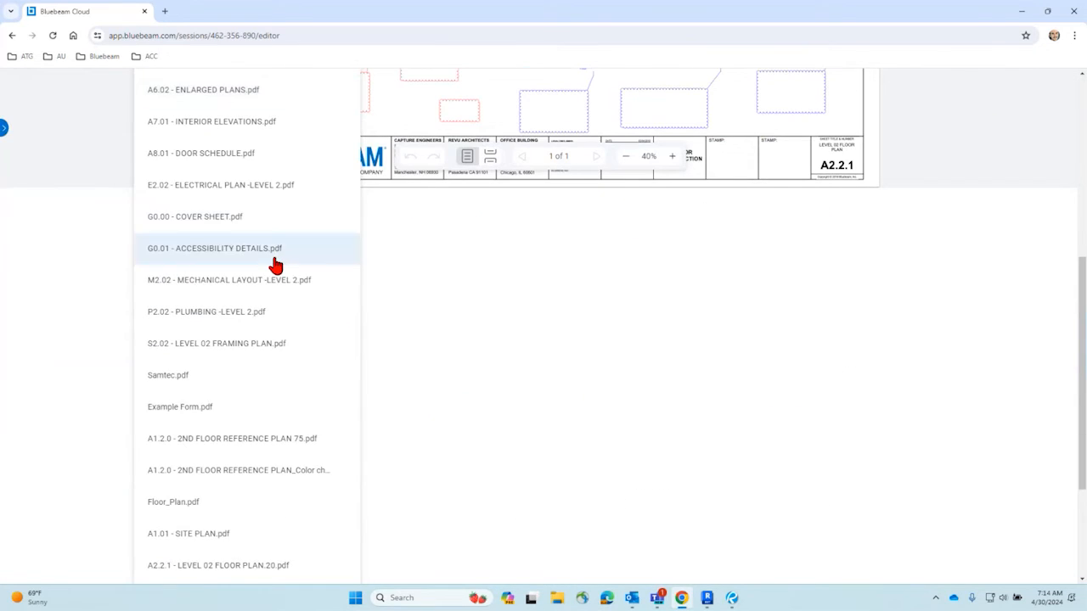
pyautogui.click(210, 535)
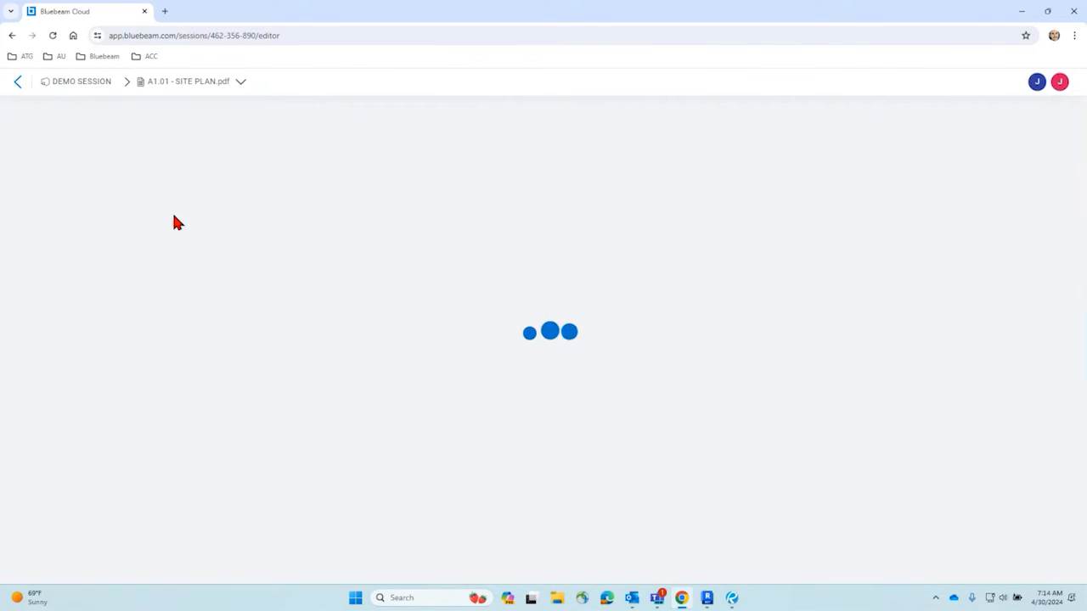
# Look through the session's list of PDF files and close it without switching documents
pyautogui.click(188, 83)
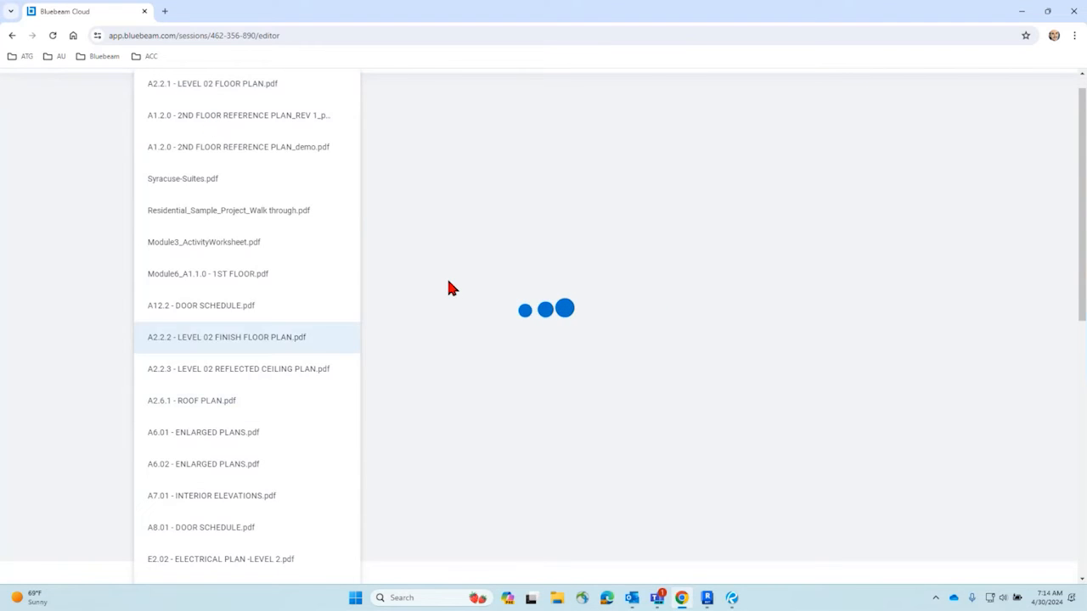
pyautogui.click(615, 243)
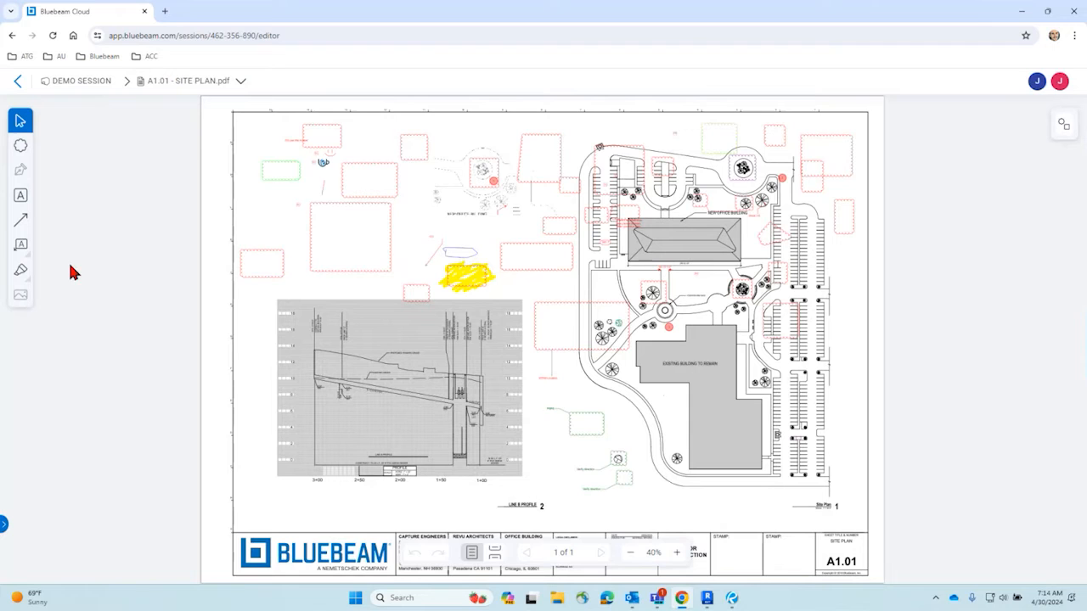
pyautogui.click(196, 85)
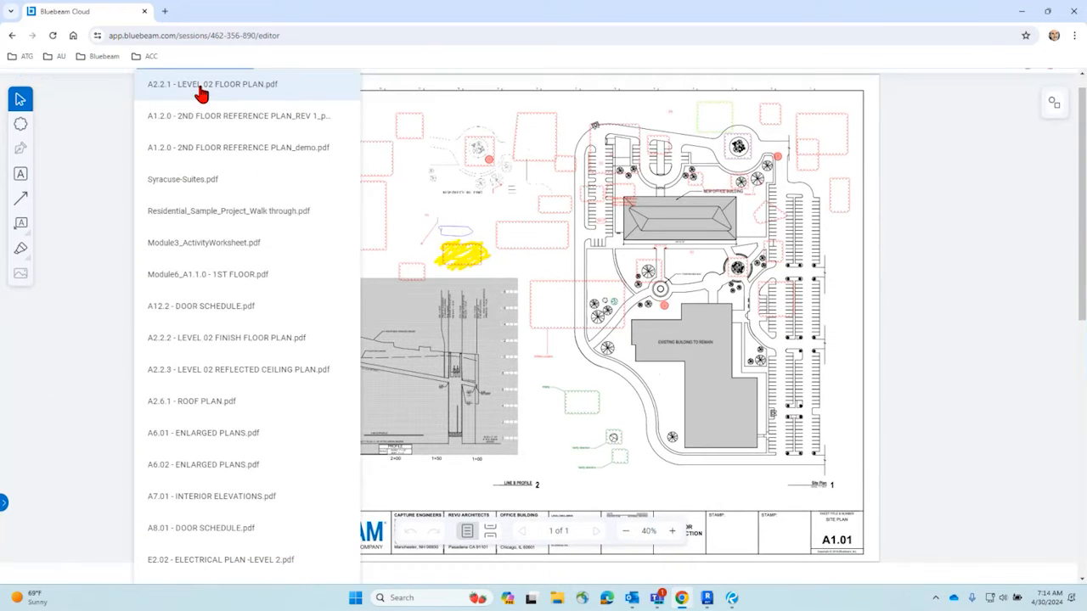
pyautogui.click(370, 296)
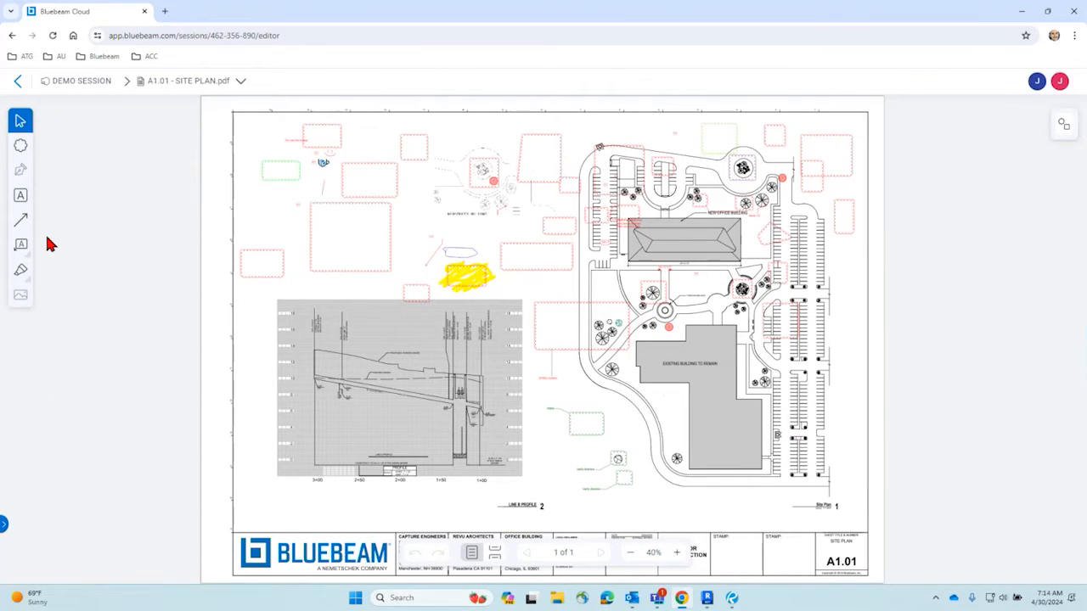
# Draw a cloud markup with a red 20% fill in the blank area above the yellow highlight
pyautogui.click(24, 153)
pyautogui.moveTo(411, 208); pyautogui.dragTo(456, 237)
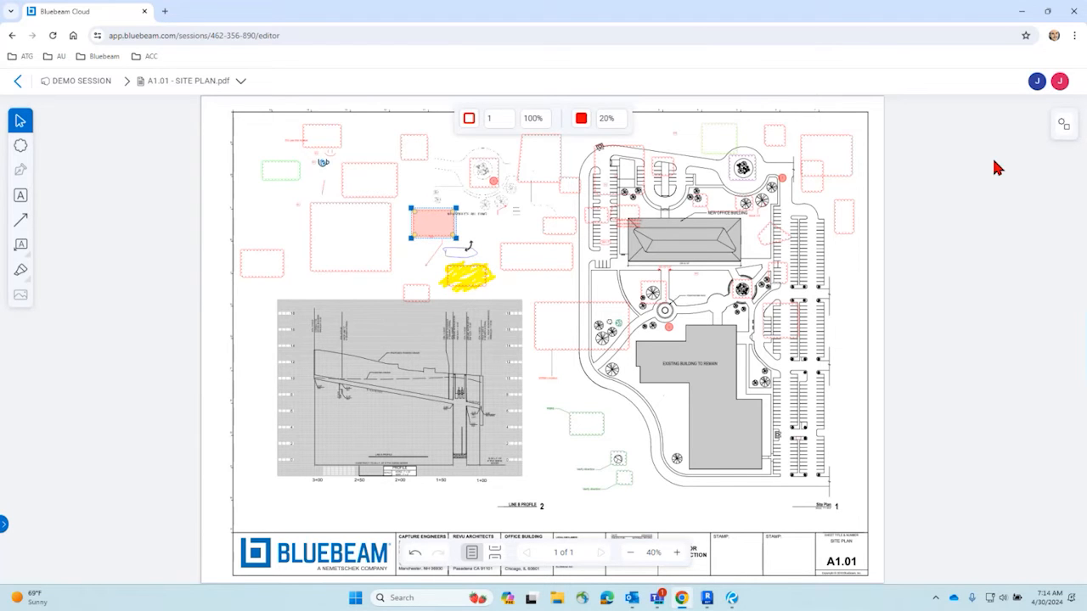
# Set the status of the small cloud between the green cloud and the large corner cloud to Donezo, and close the Markups list
pyautogui.click(1063, 124)
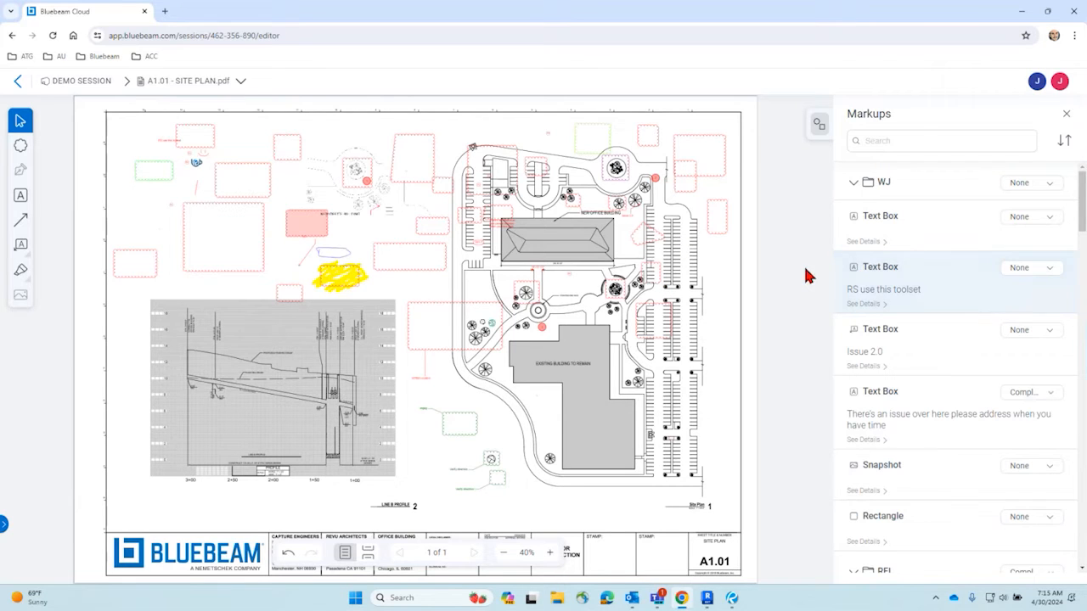
pyautogui.click(709, 181)
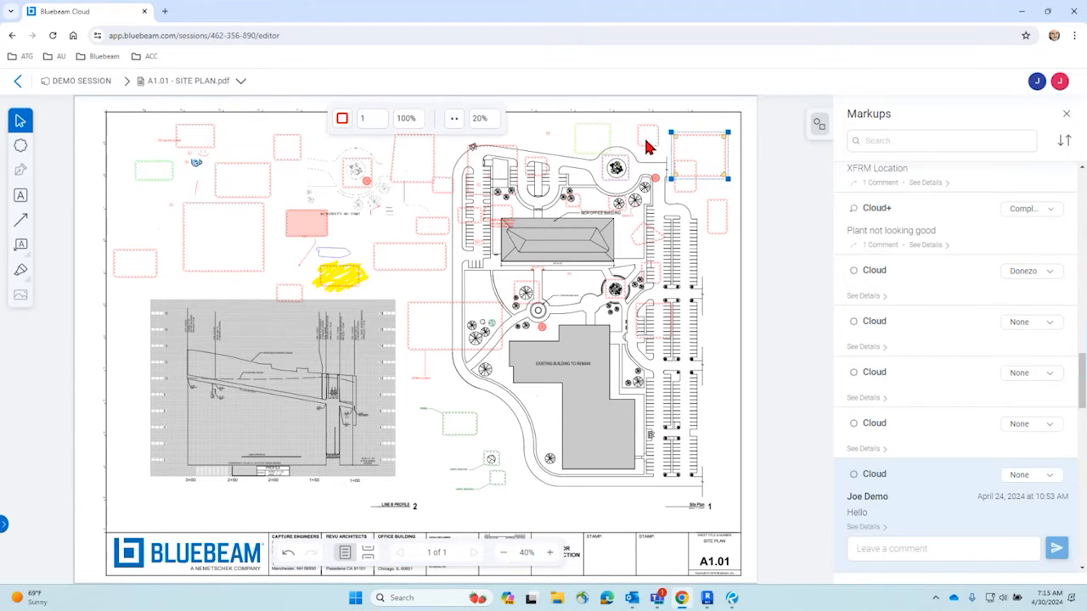
pyautogui.click(647, 149)
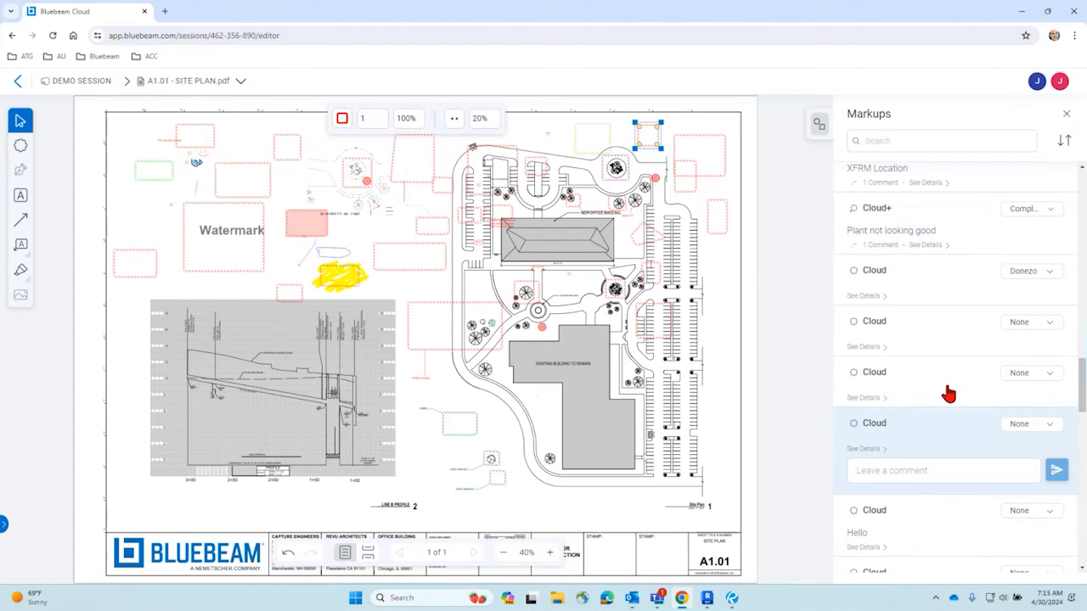
pyautogui.click(1022, 426)
pyautogui.moveTo(1002, 544)
pyautogui.click(837, 537)
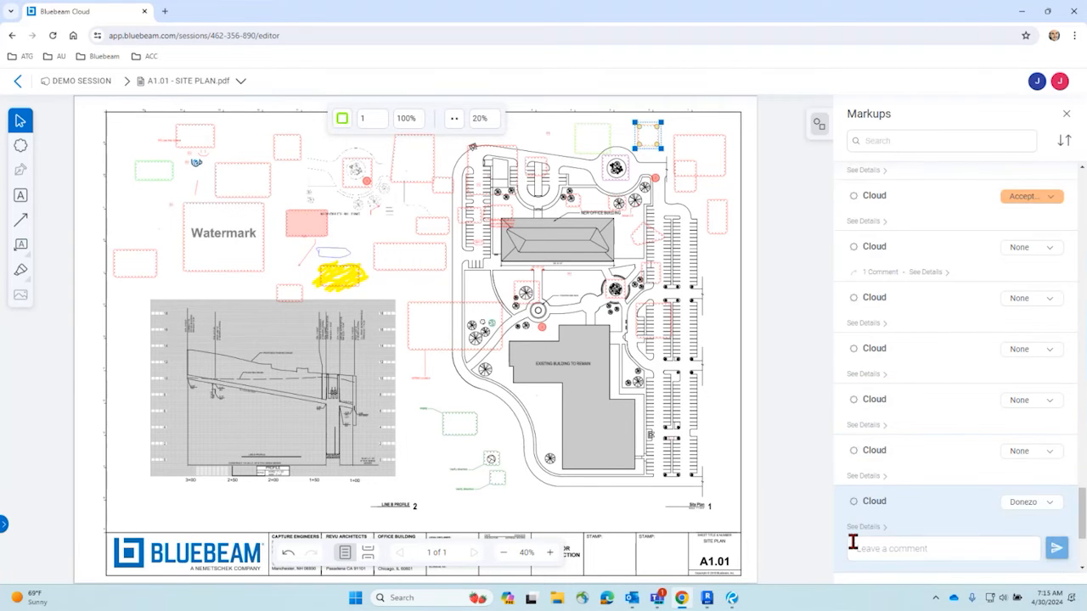
pyautogui.click(714, 259)
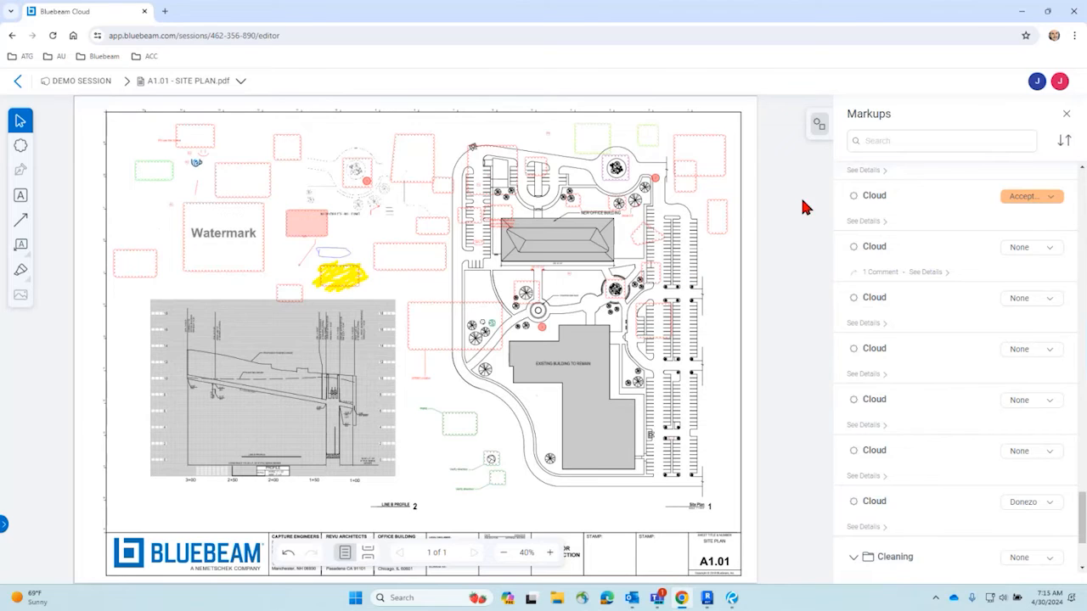
pyautogui.click(1069, 118)
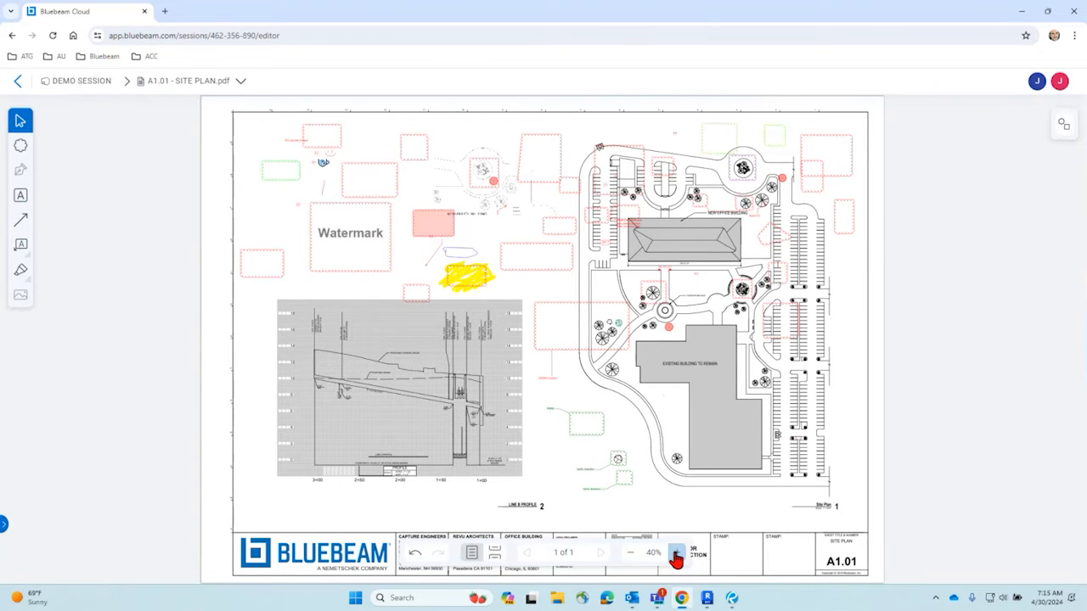
# Zoom the site plan to 75% and try to select the Watermark text markup
pyautogui.click(677, 553)
pyautogui.click(676, 554)
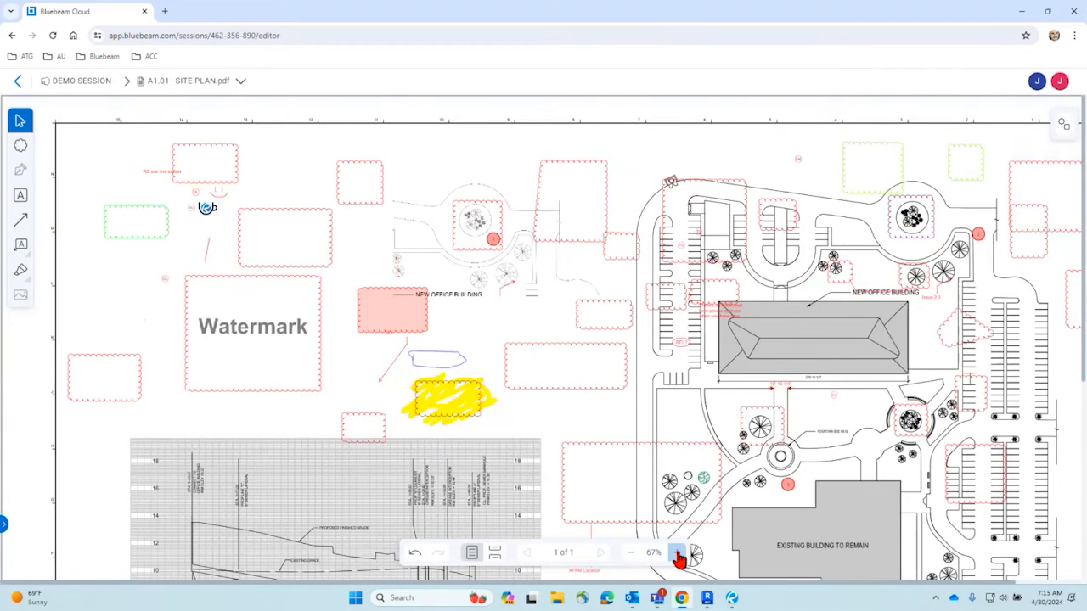
pyautogui.click(677, 554)
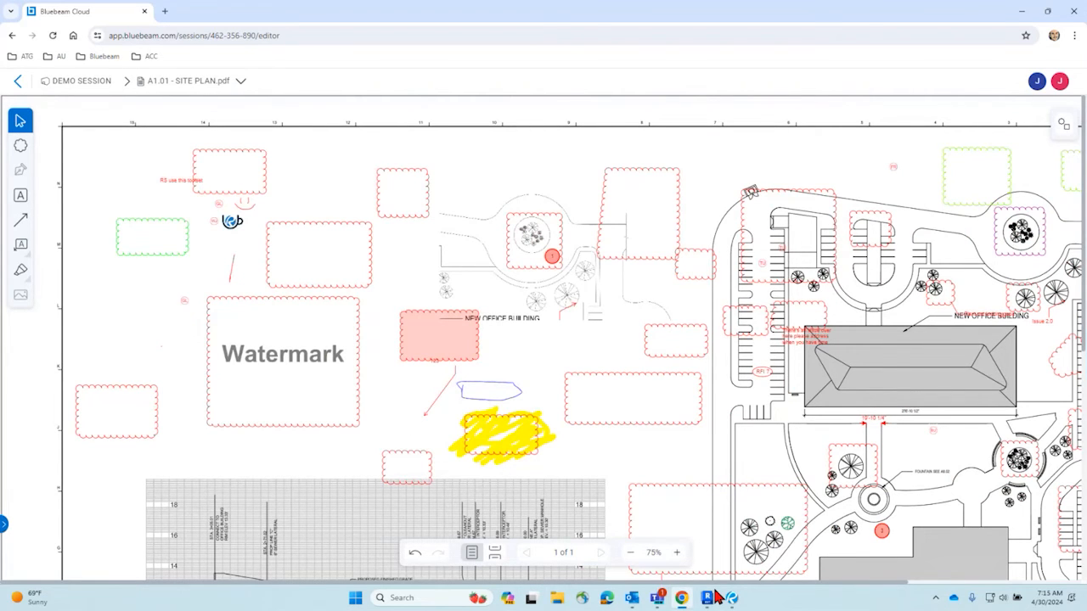
pyautogui.click(288, 354)
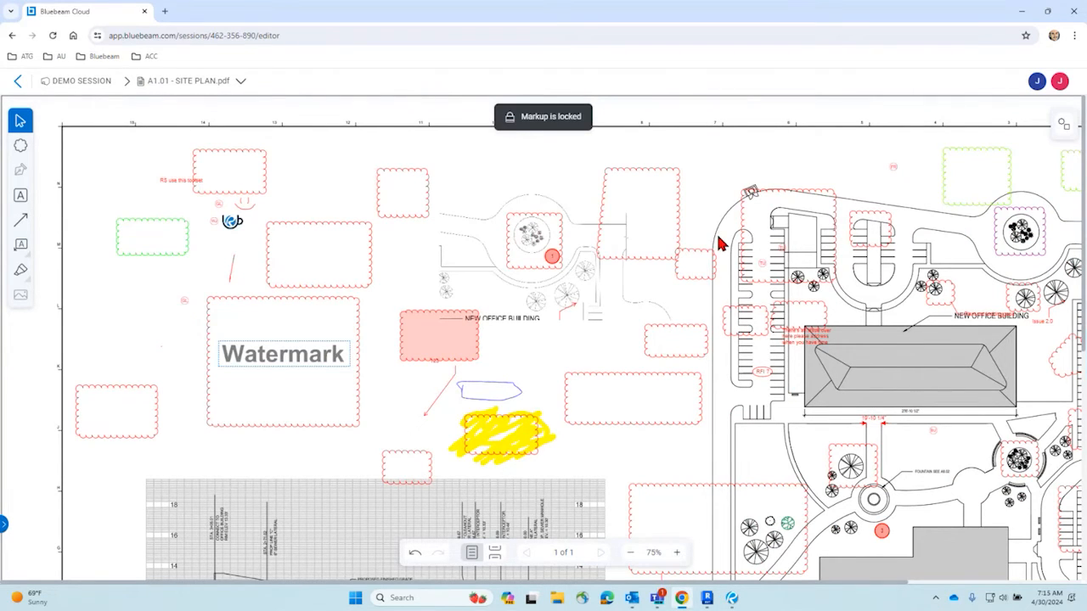
pyautogui.click(633, 319)
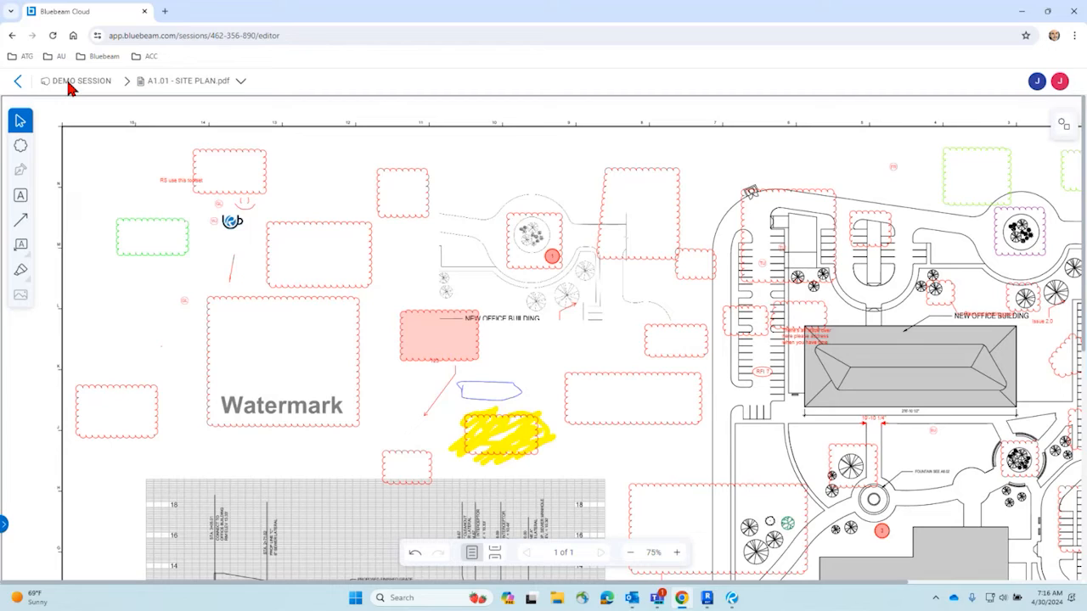
pyautogui.press('XF86AudioLowerVolume')
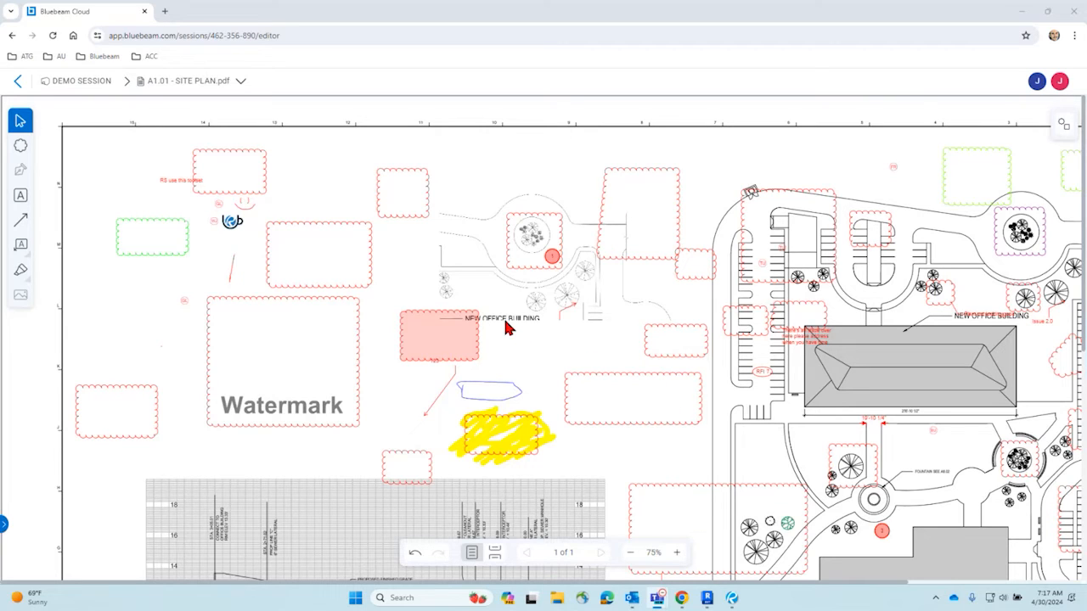
# Leave the site plan for the Studio Sessions list and reopen DEMO SESSION
pyautogui.click(17, 82)
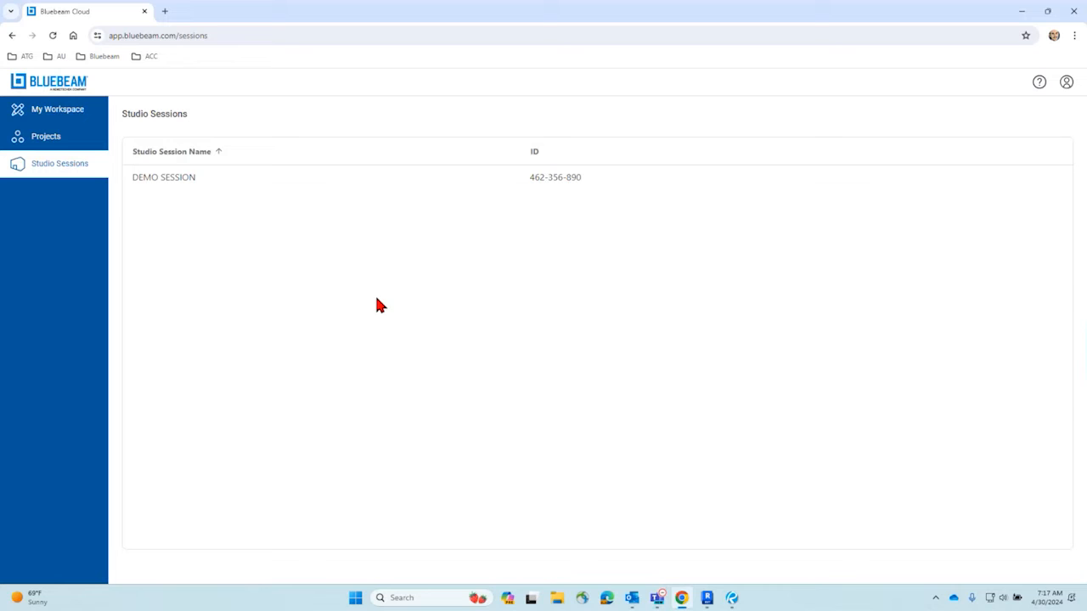
pyautogui.click(197, 179)
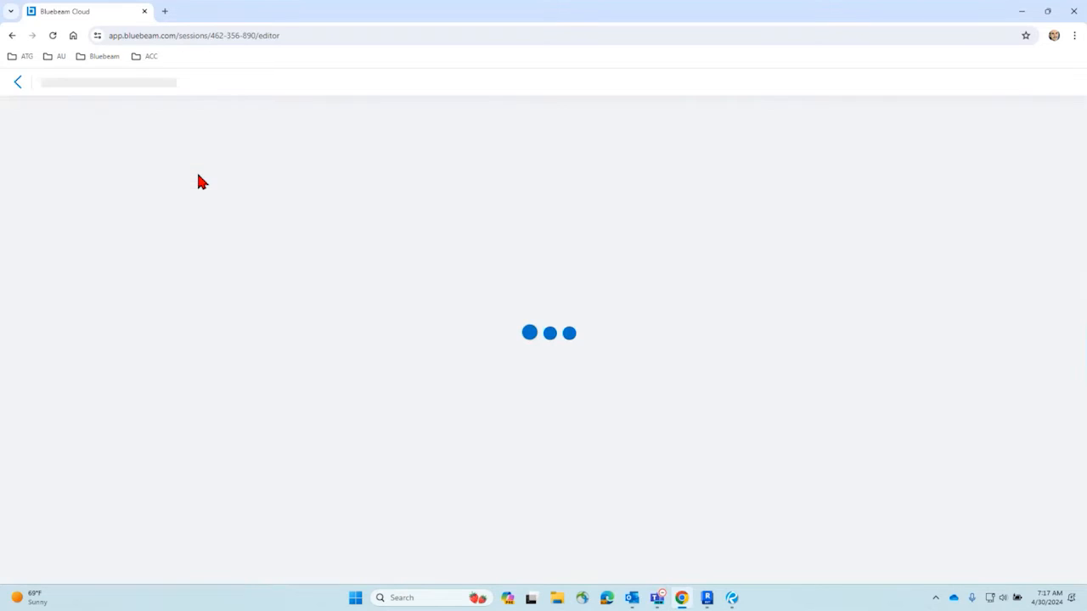
# Switch to Bluebeam Revu and close the Snowdon Towers Sample Architectural document without saving its changes
pyautogui.click(731, 598)
pyautogui.click(343, 84)
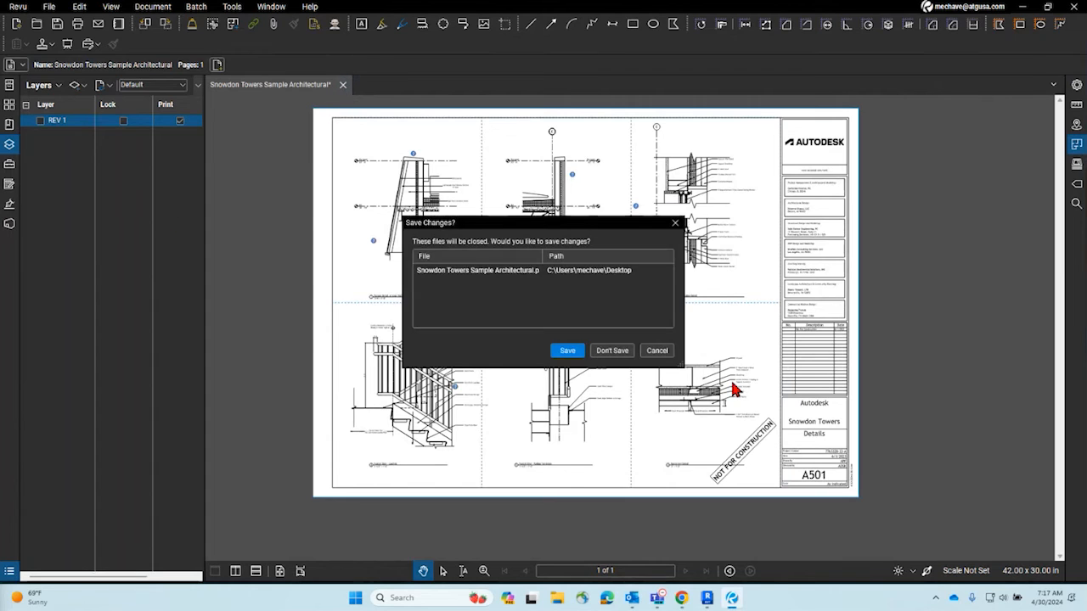
pyautogui.click(615, 349)
# Join DEMO SESSION from the joined Studio sessions and dismiss the Attendee Access request
pyautogui.click(9, 224)
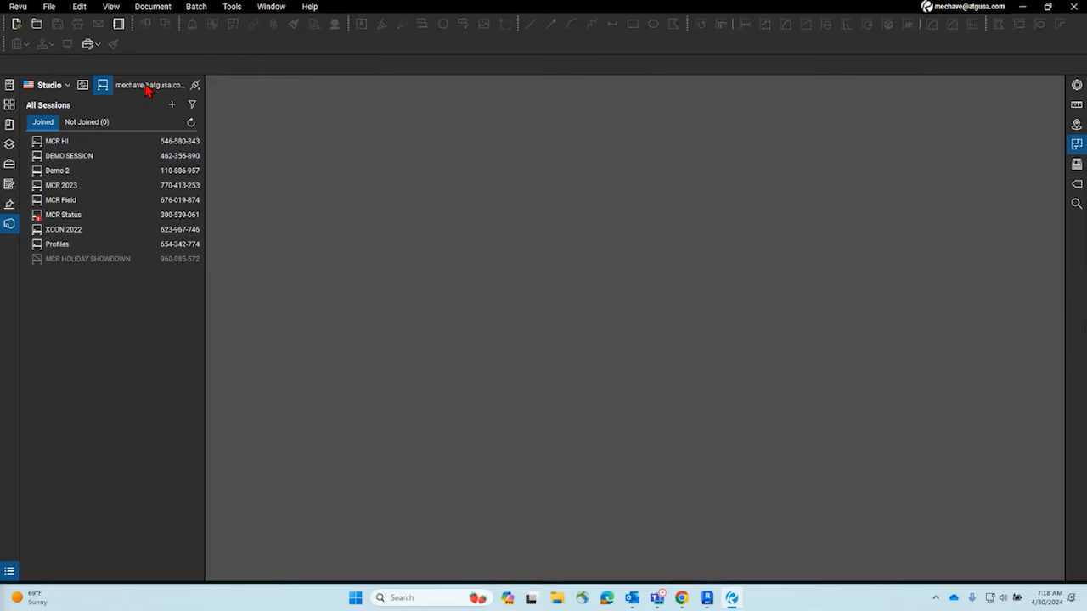
pyautogui.doubleClick(110, 157)
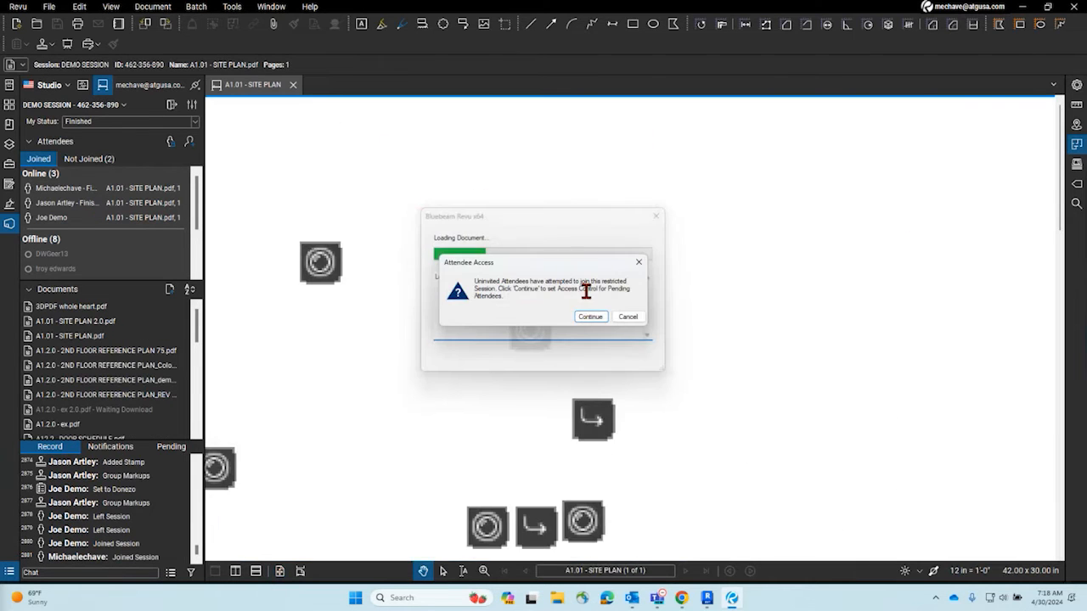
pyautogui.click(628, 316)
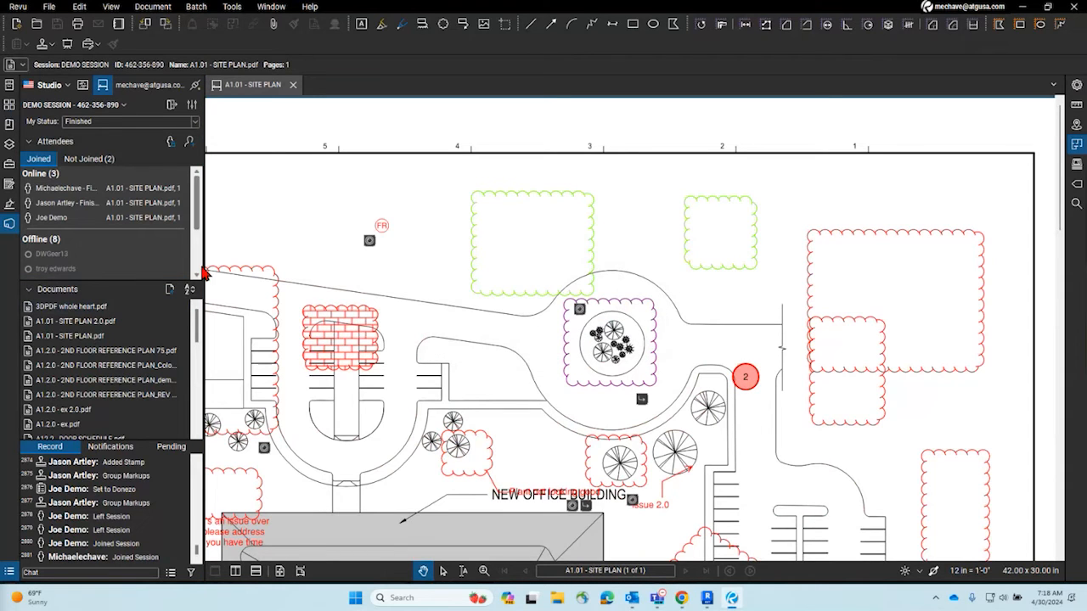
# View the photo attached to the purple cloud around the entrance circle's plants, and close it
pyautogui.click(580, 311)
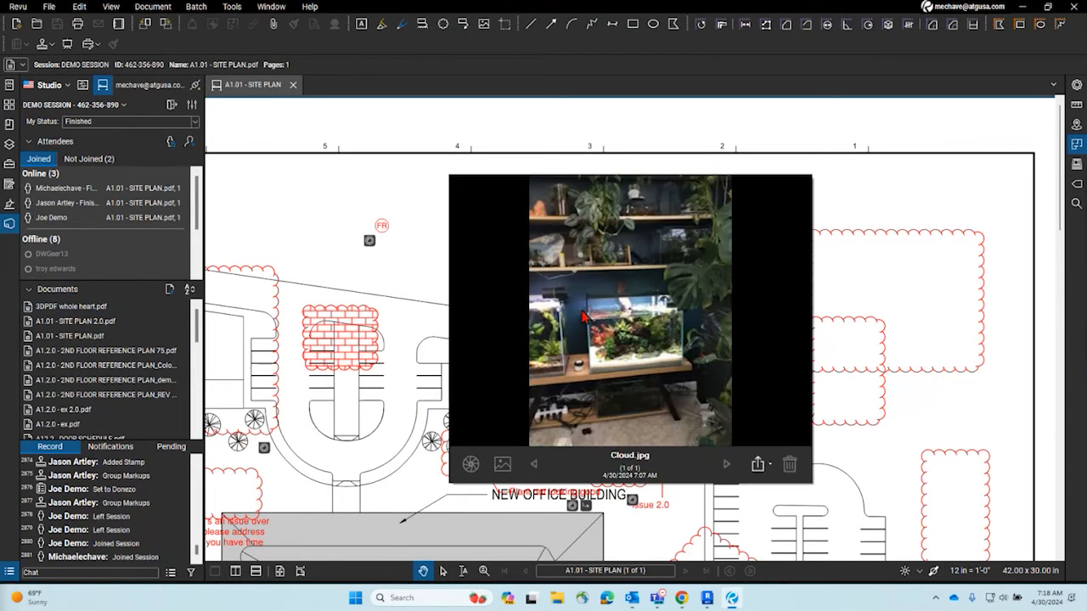
pyautogui.click(896, 361)
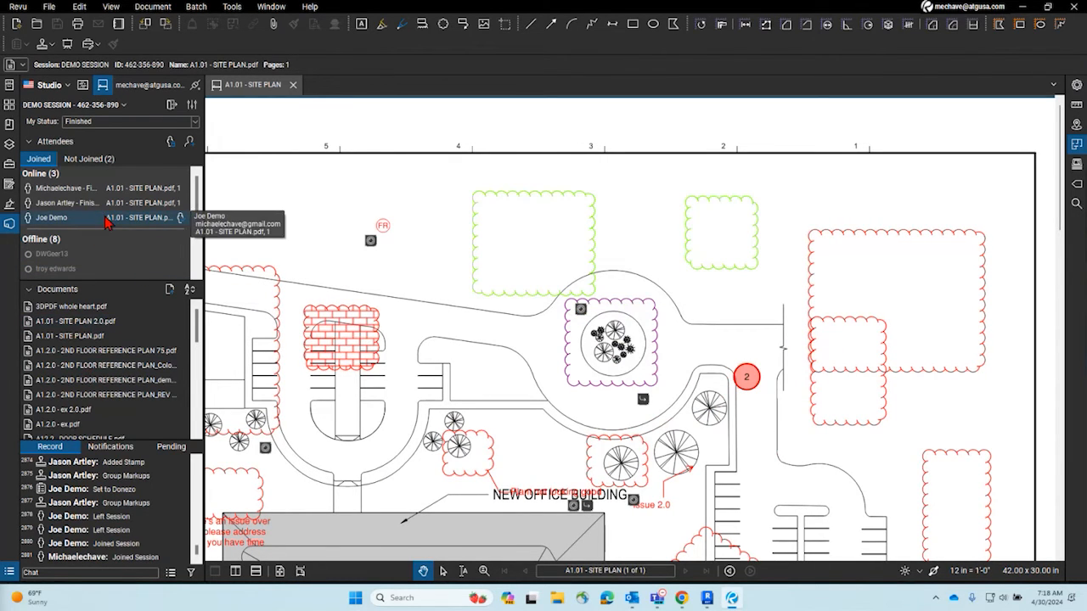
# Open Invite Users for DEMO SESSION, and in Bluebeam Cloud leave the site plan for the Studio Sessions list
pyautogui.click(189, 141)
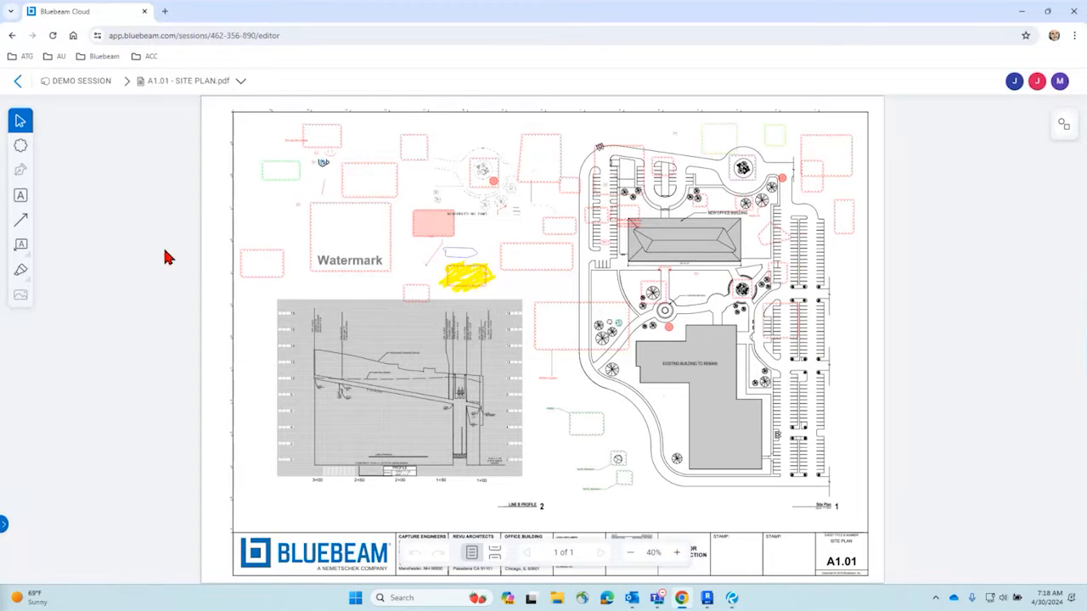
pyautogui.click(24, 90)
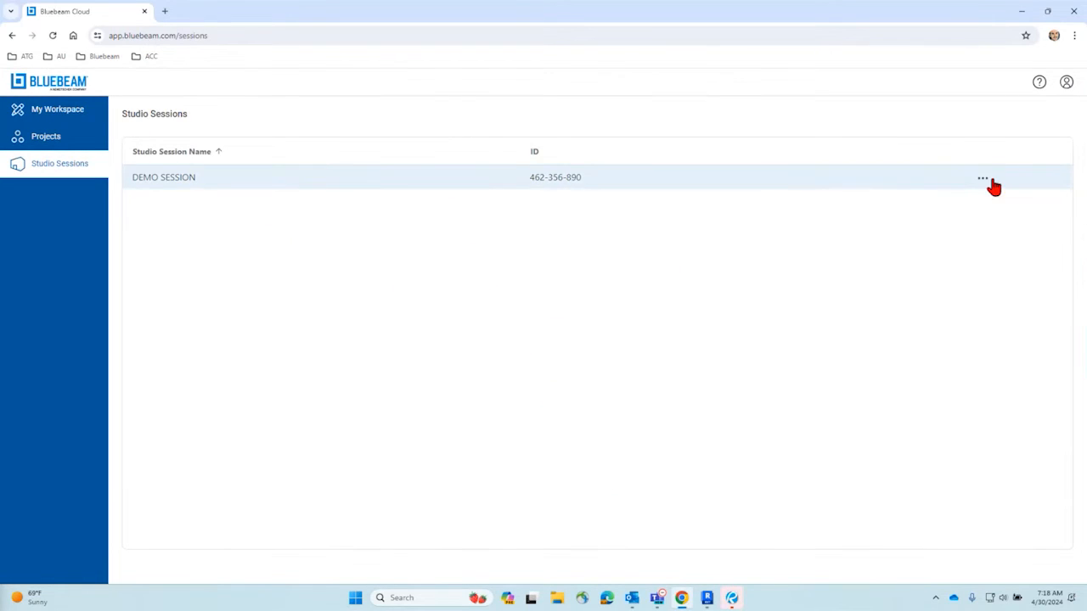
pyautogui.click(1023, 12)
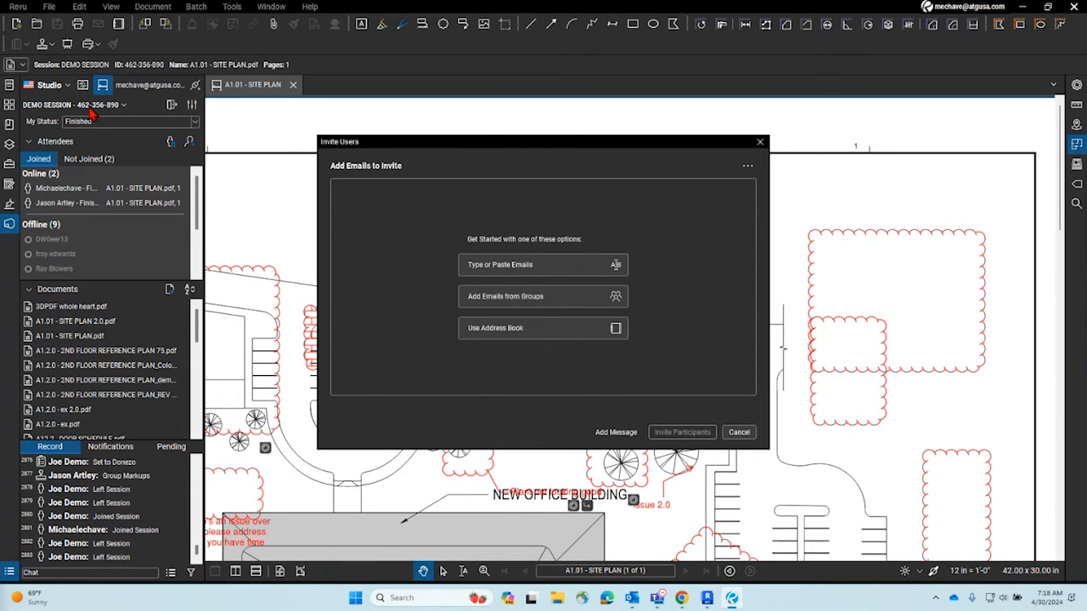
pyautogui.moveTo(688, 599)
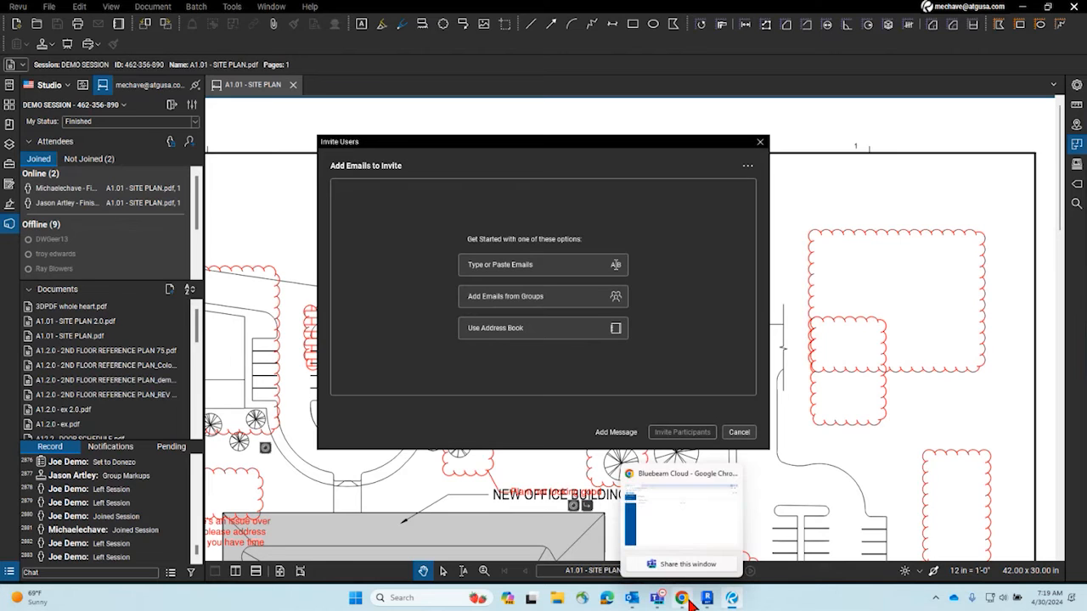
pyautogui.moveTo(698, 537)
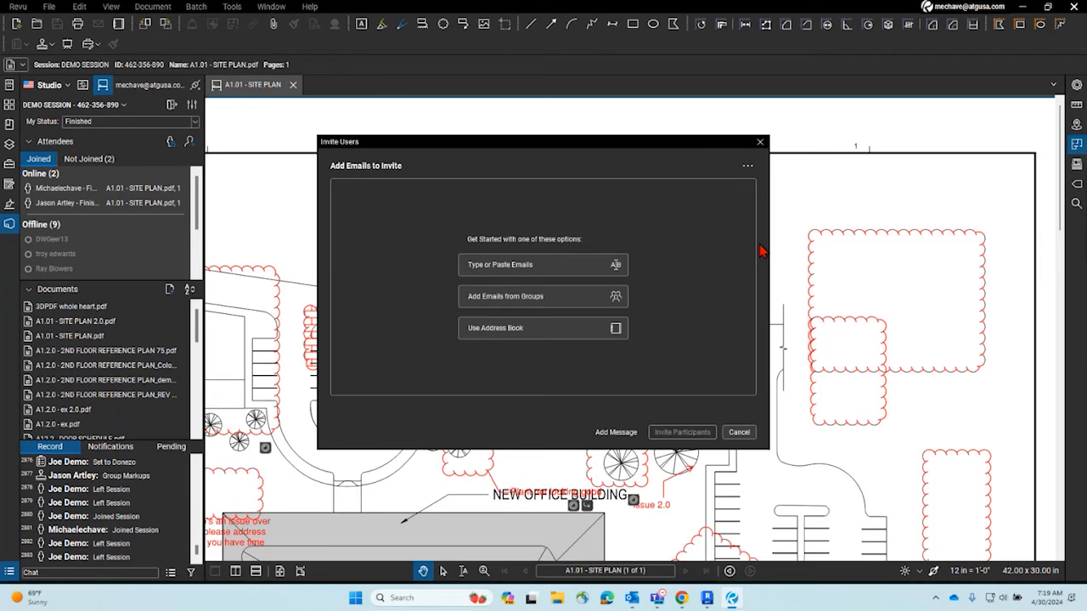
# Copy the session invitation and close the Invite Users dialog
pyautogui.click(748, 166)
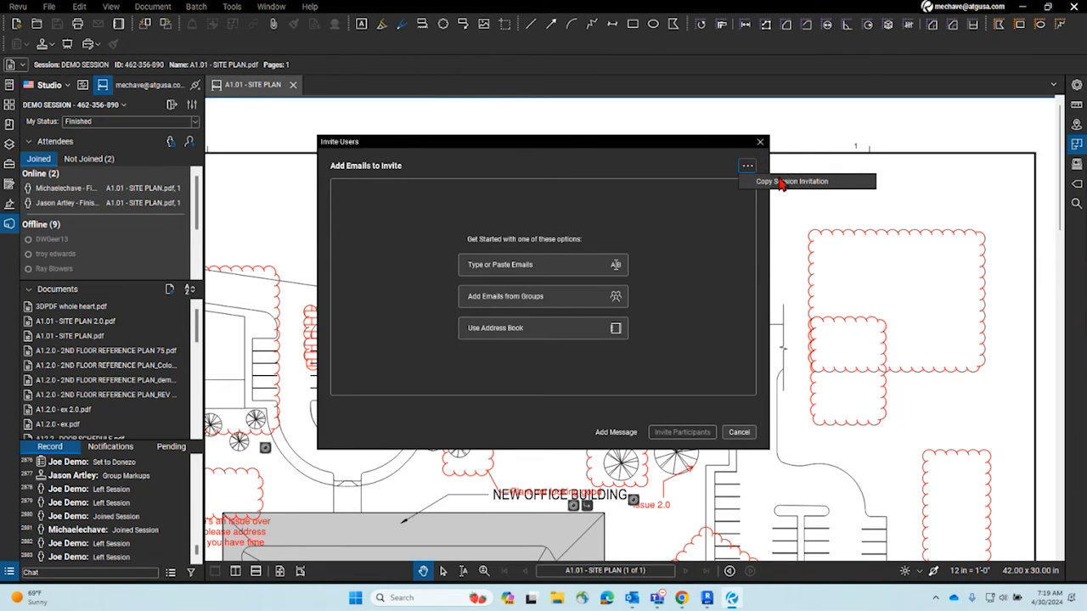
pyautogui.click(778, 181)
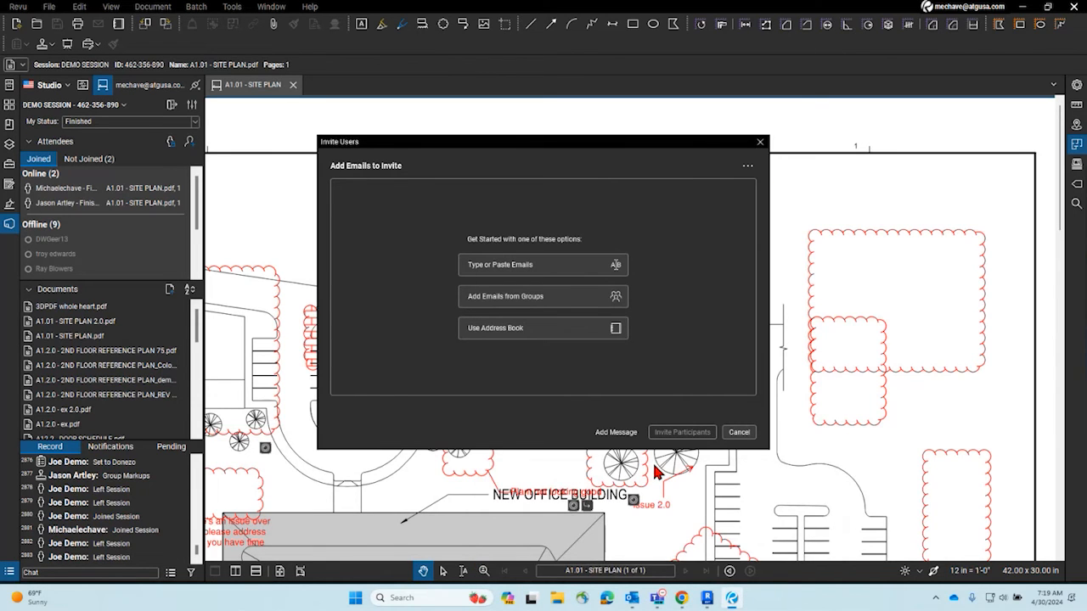
pyautogui.click(760, 142)
# Add a text box in the blank area above the FR marker and paste the session invitation into it
pyautogui.click(361, 23)
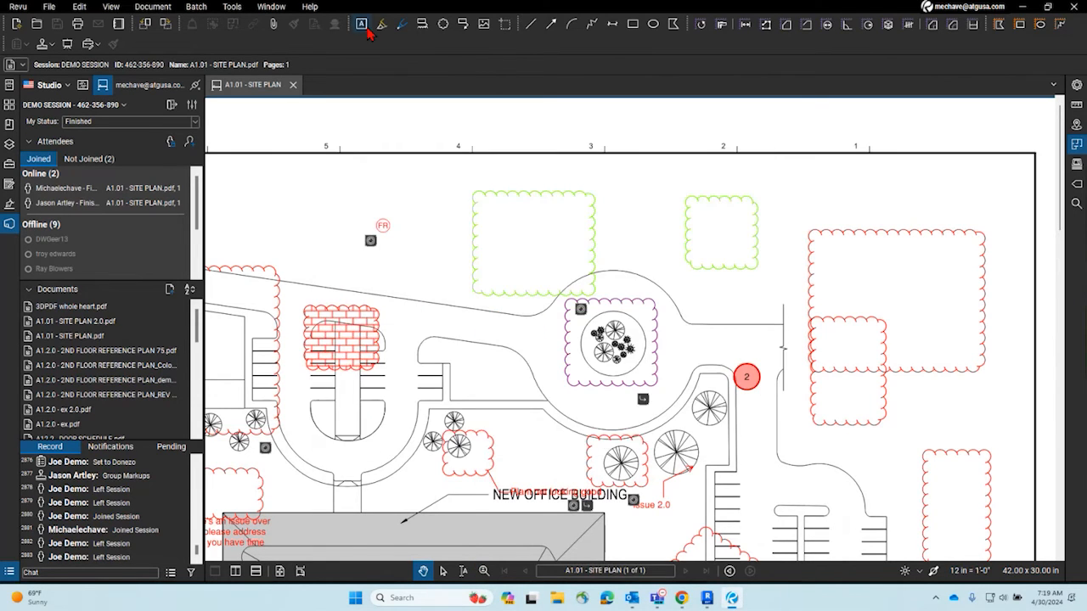
pyautogui.moveTo(390, 170); pyautogui.dragTo(481, 200)
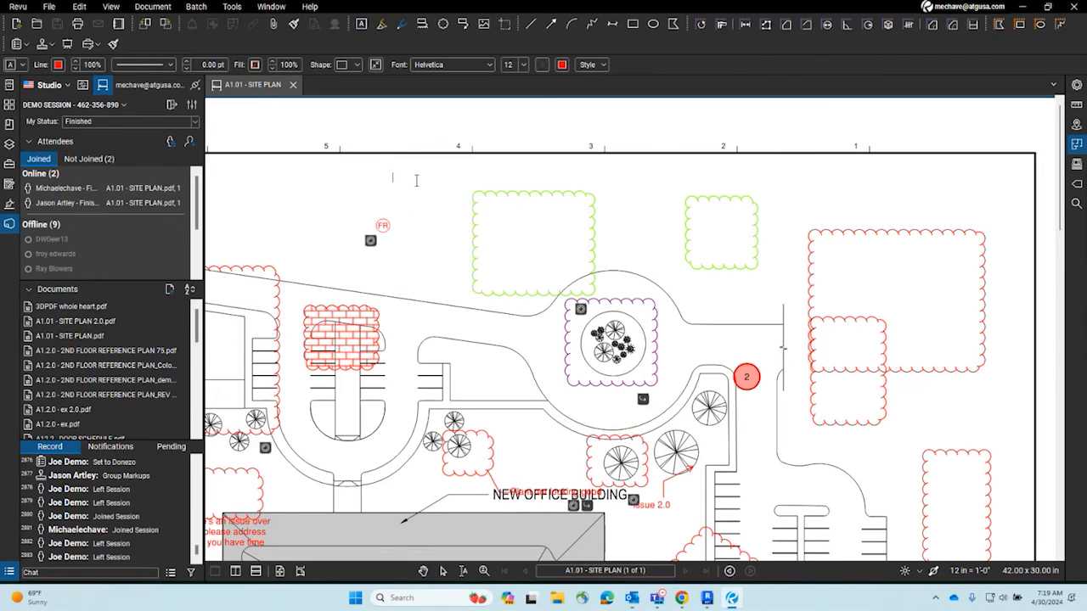
pyautogui.rightClick(414, 176)
pyautogui.click(459, 253)
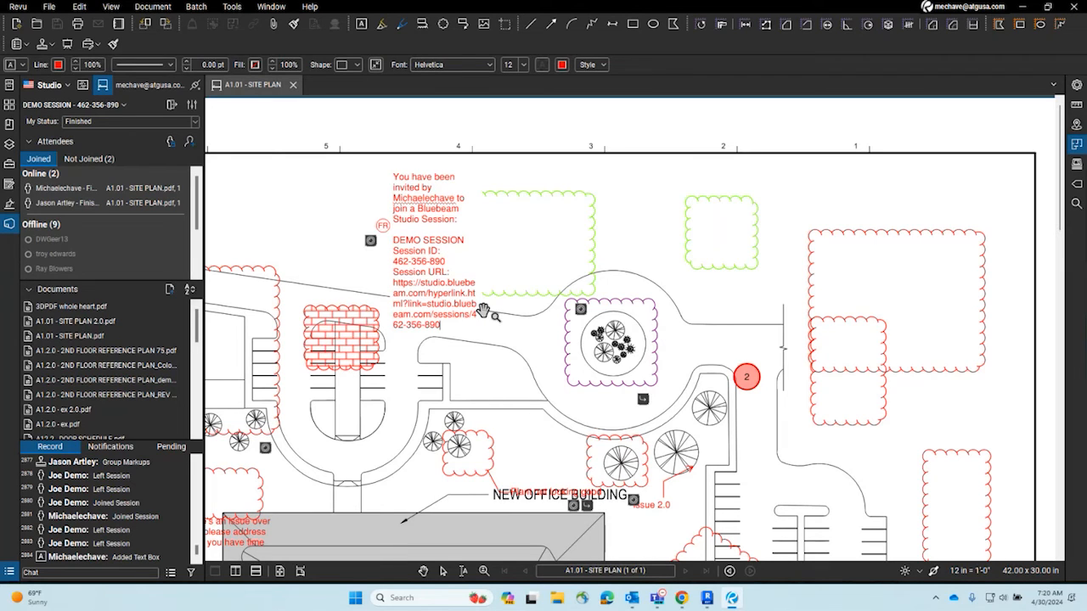
# Open the pasted session URL in a new Chrome window, decline launching Revu, and close the window
pyautogui.moveTo(395, 283); pyautogui.dragTo(451, 324)
pyautogui.hotkey('ctrl', 'c')
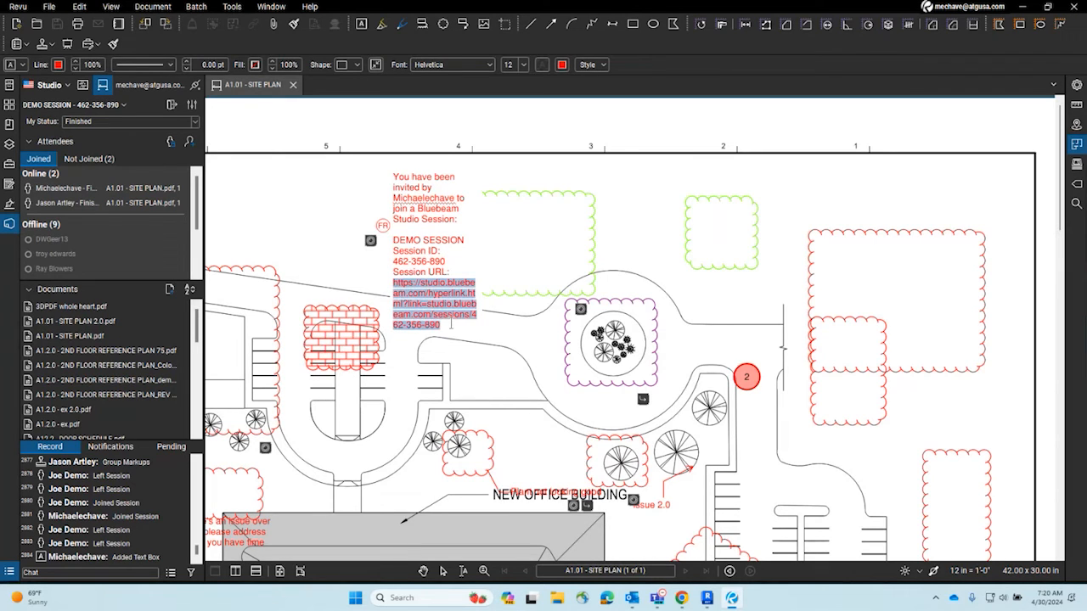
pyautogui.rightClick(681, 598)
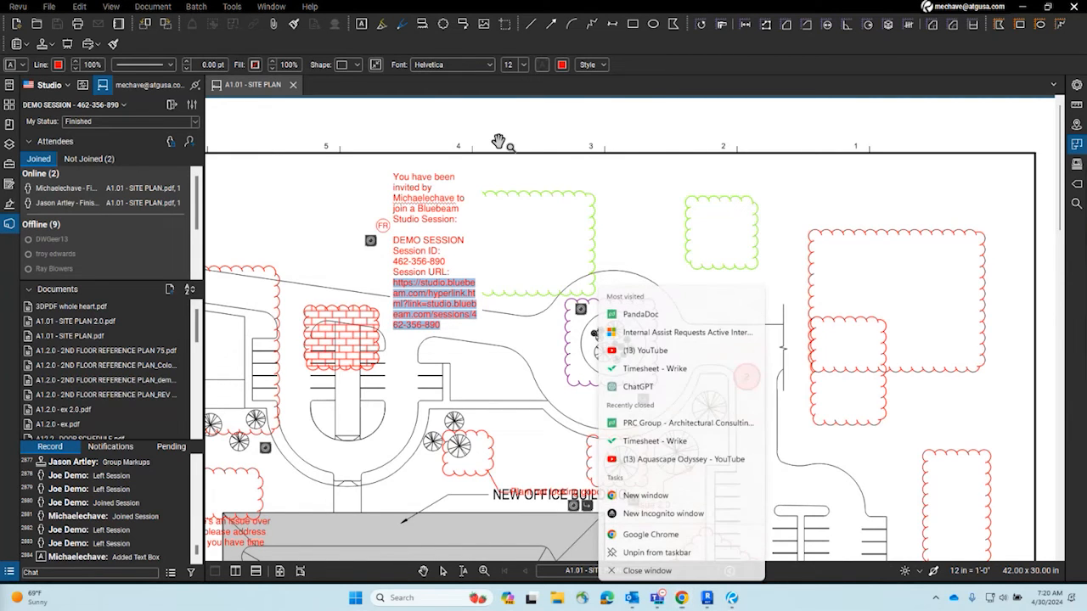
pyautogui.click(645, 496)
pyautogui.hotkey('ctrl', 'v')
pyautogui.press('Return')
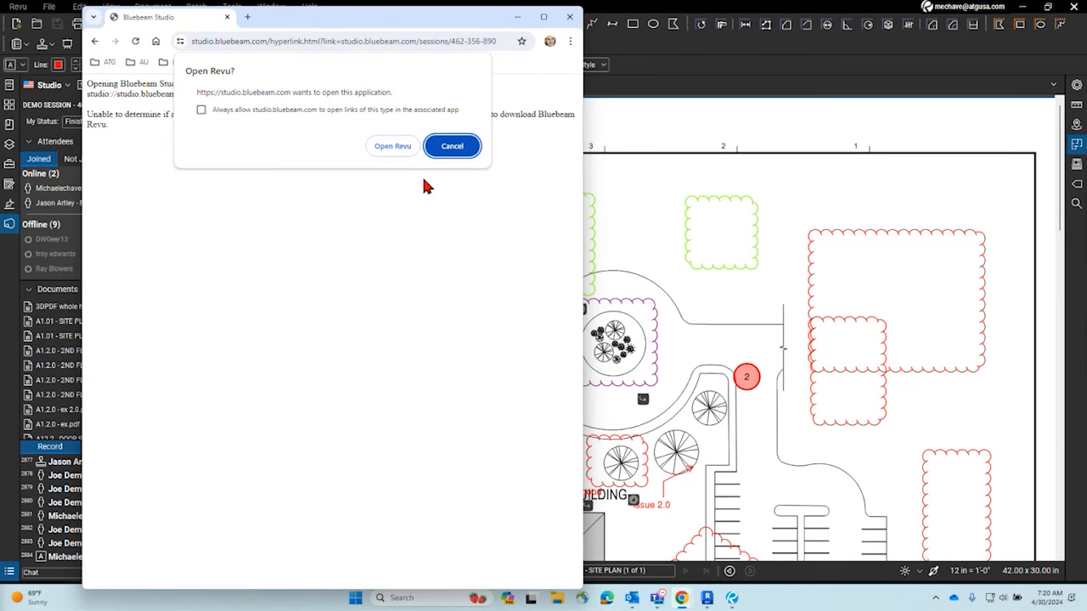
pyautogui.click(452, 146)
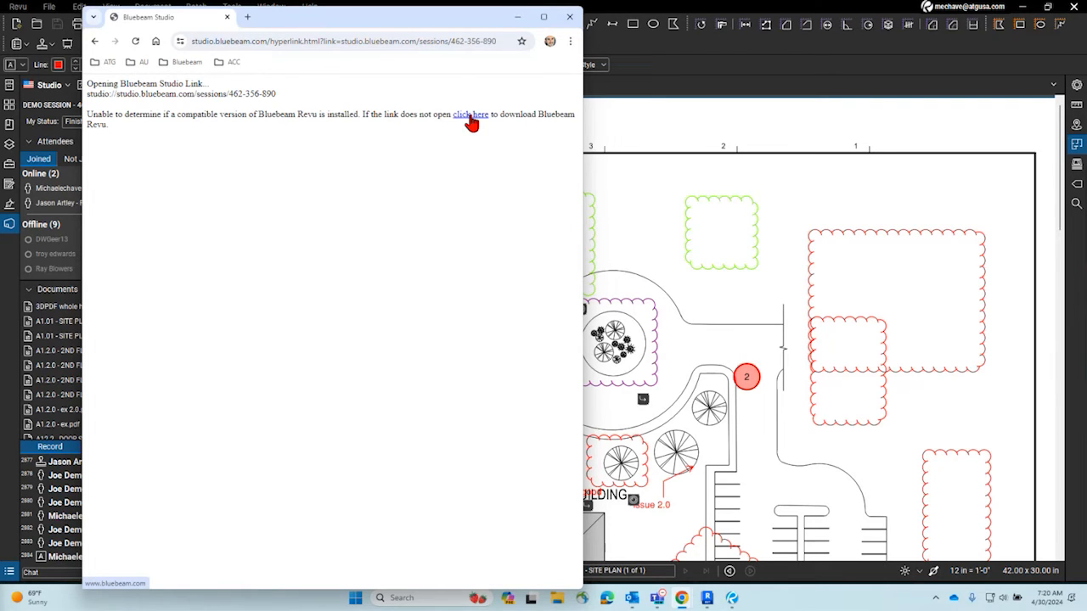
pyautogui.click(569, 17)
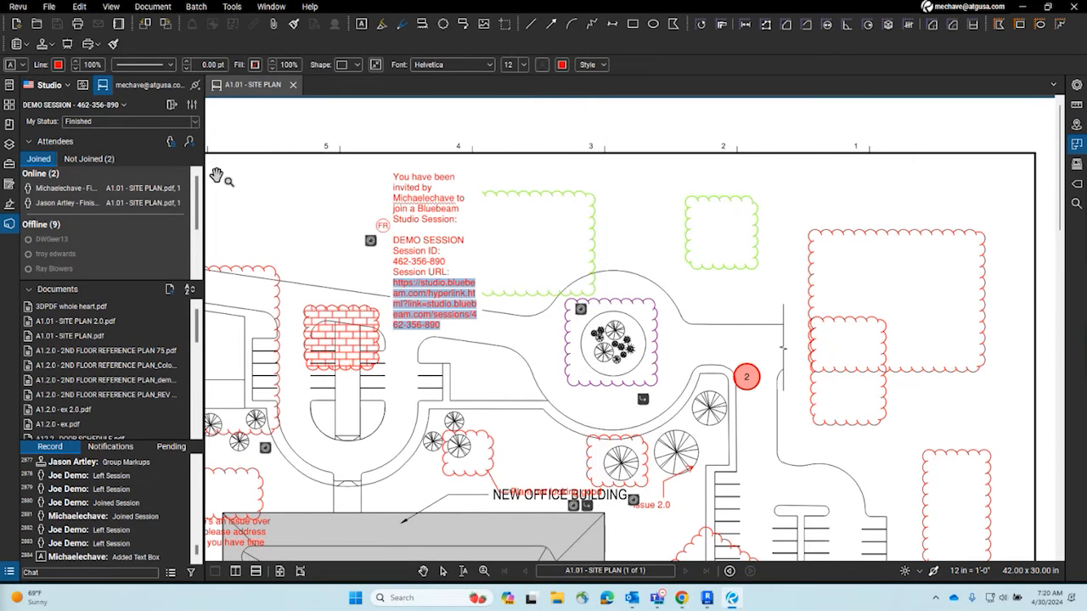
# Bring up the Copy Session Invitation option in Invite Users again and close the dialog
pyautogui.click(191, 142)
pyautogui.click(747, 168)
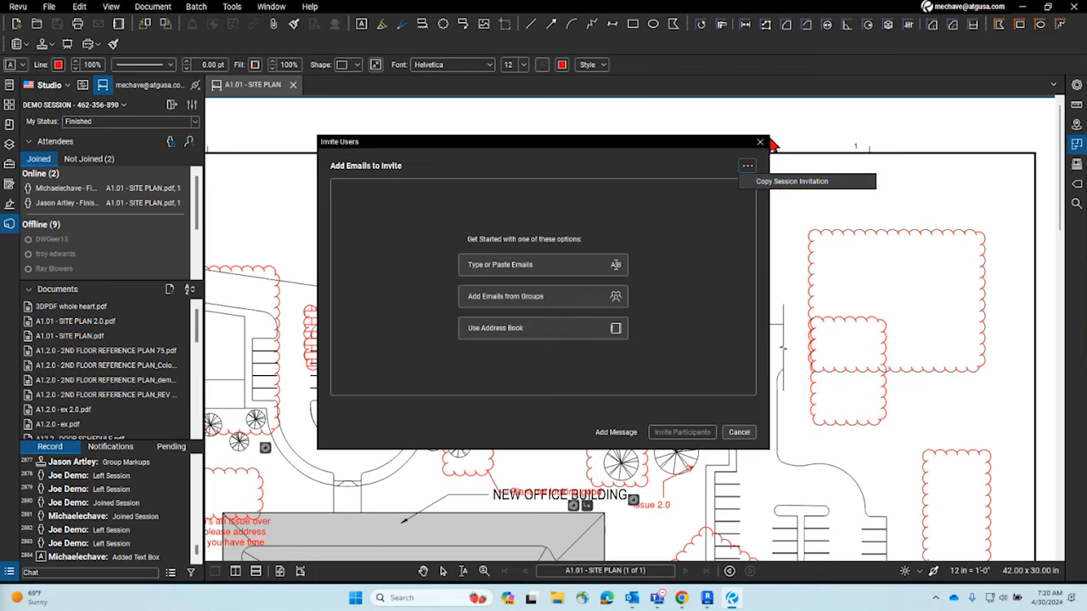
pyautogui.click(765, 182)
# Finish editing the invitation text box and widen it so the session URL fits on one line
pyautogui.click(412, 211)
pyautogui.scroll(2, 417, 263)
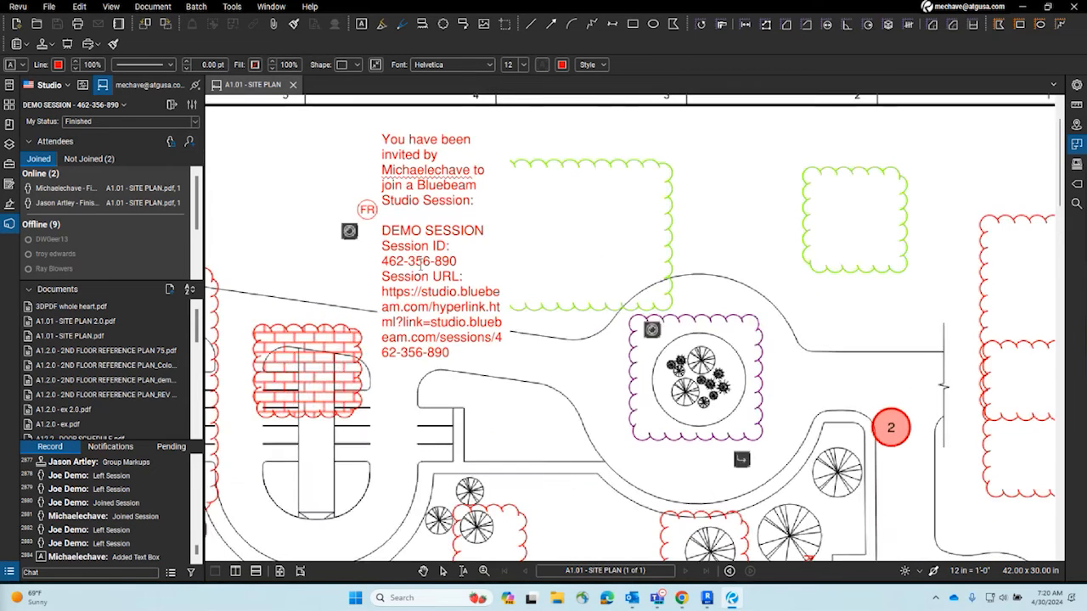
pyautogui.scroll(-2, 554, 266)
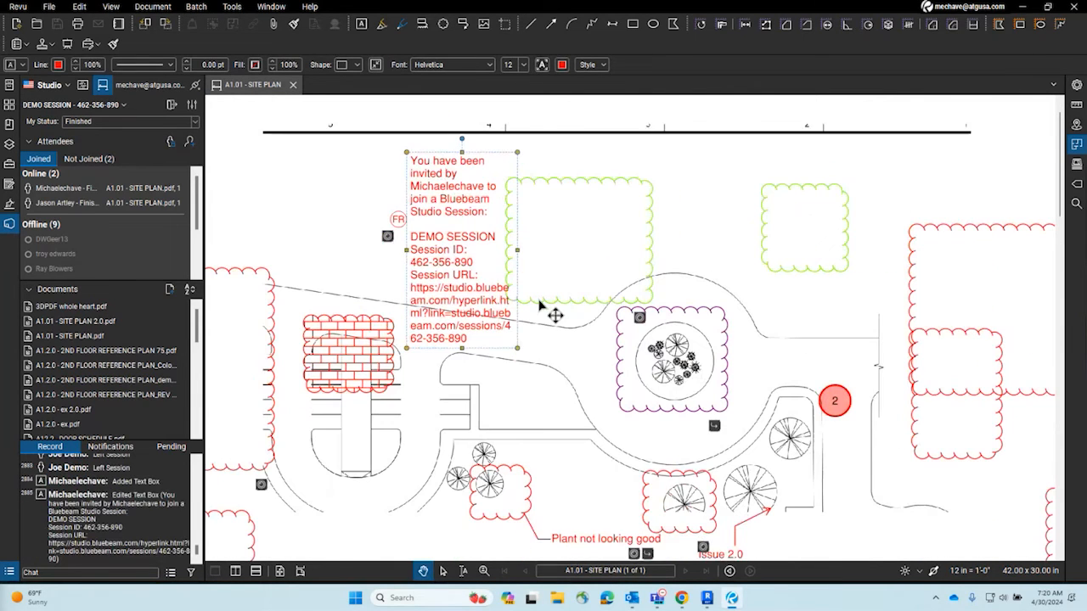
pyautogui.moveTo(517, 348); pyautogui.dragTo(947, 249)
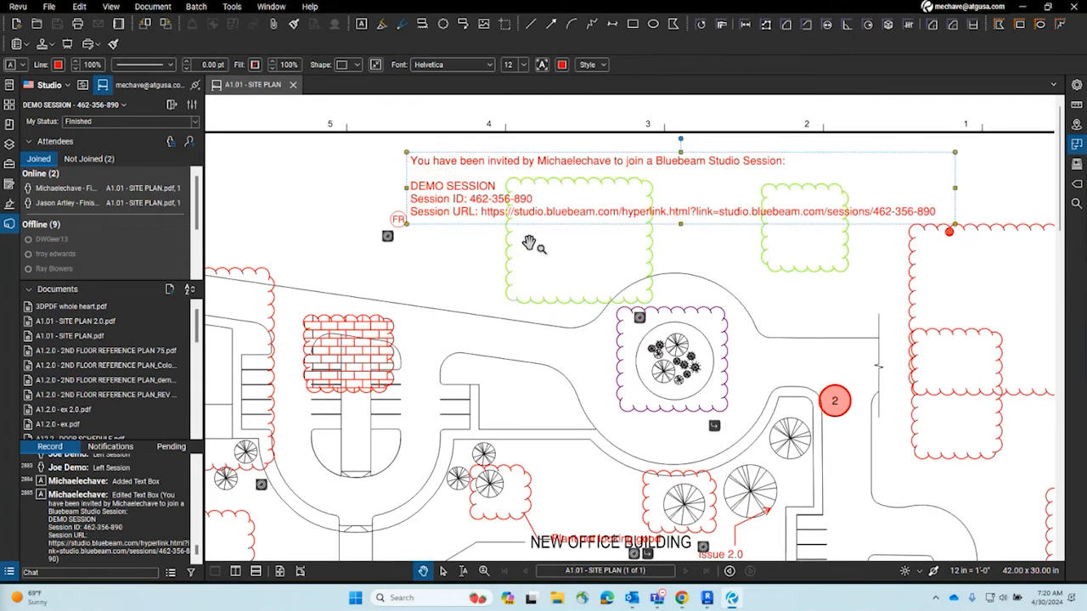
# Move the invitation text box above the parking area clouds and narrow it so the URL wraps just before the session ID
pyautogui.scroll(-2, 507, 231)
pyautogui.moveTo(509, 184); pyautogui.dragTo(377, 214)
pyautogui.scroll(2, 479, 221)
pyautogui.click(470, 294)
pyautogui.click(812, 265)
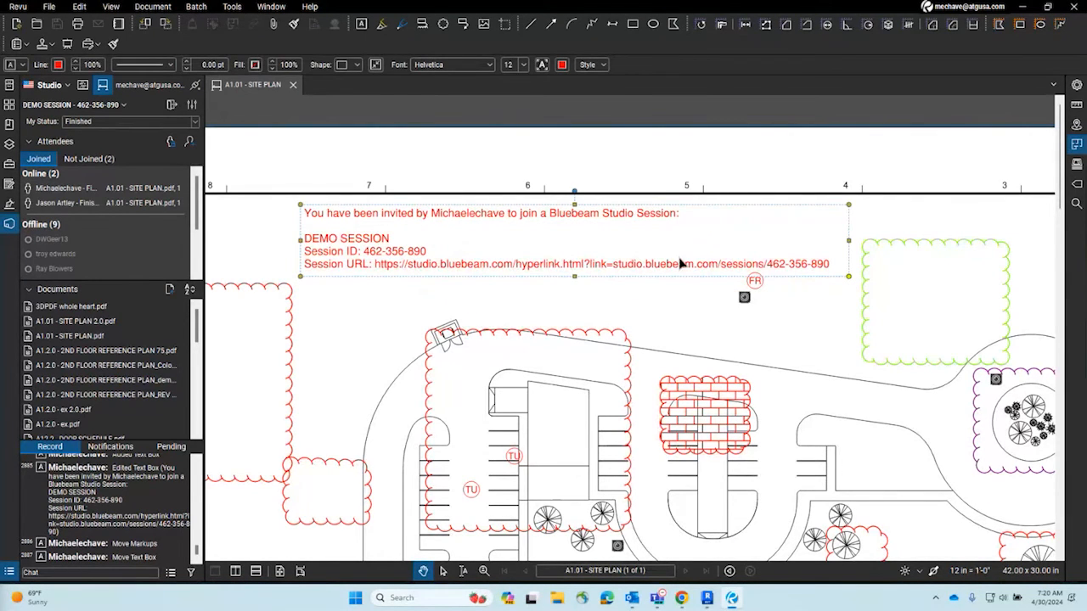
pyautogui.moveTo(847, 279); pyautogui.dragTo(711, 272)
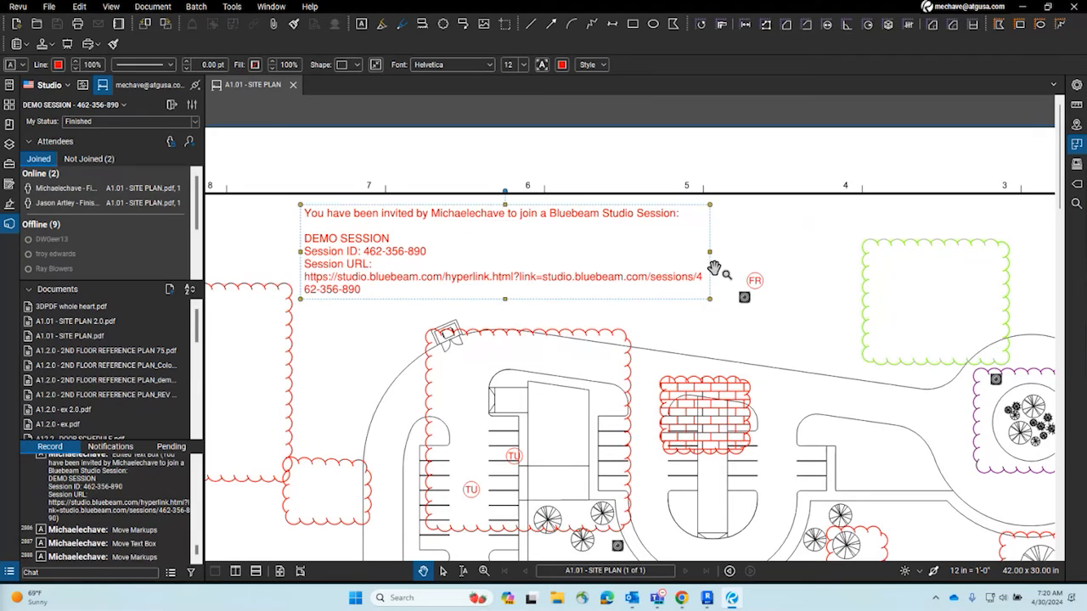
pyautogui.moveTo(711, 304); pyautogui.dragTo(703, 300)
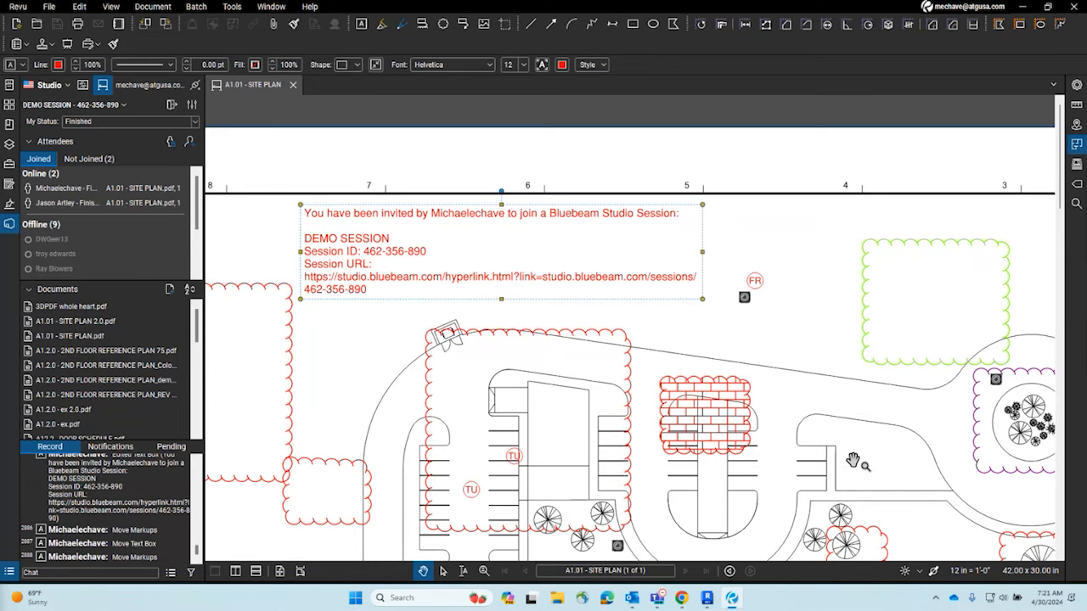
# Switch to Bluebeam Cloud in Chrome, open DEMO SESSION from the Studio Sessions list, and show the site plan's page thumbnails
pyautogui.moveTo(681, 598)
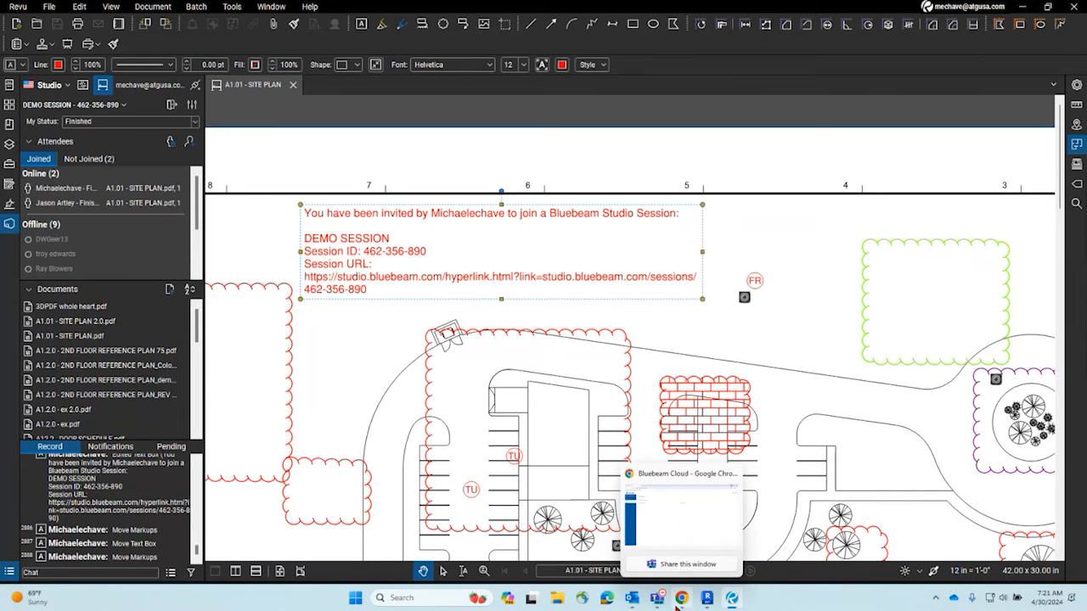
pyautogui.click(692, 561)
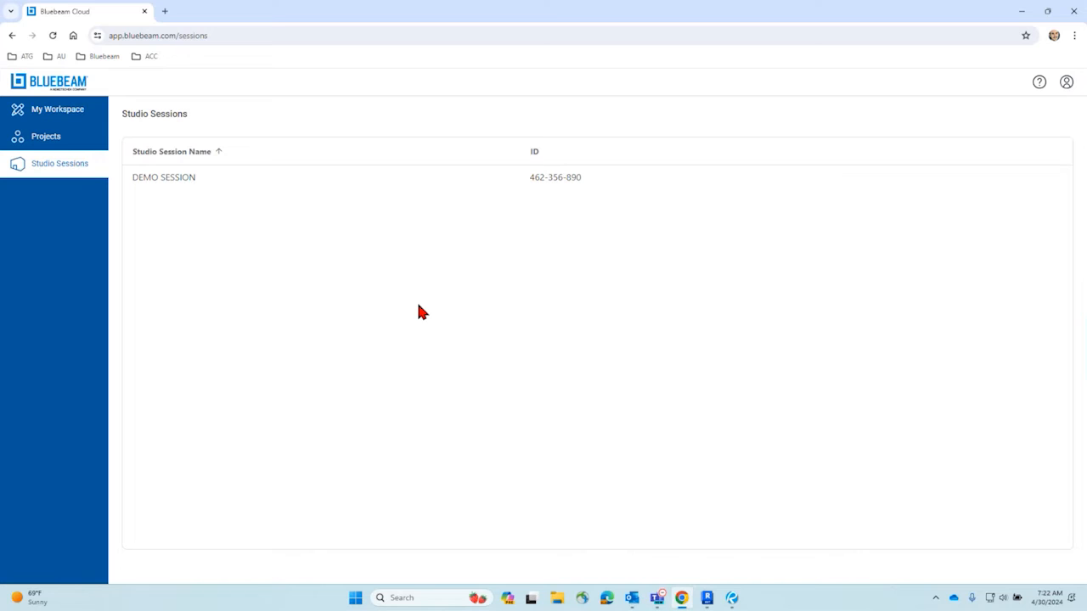
pyautogui.click(266, 182)
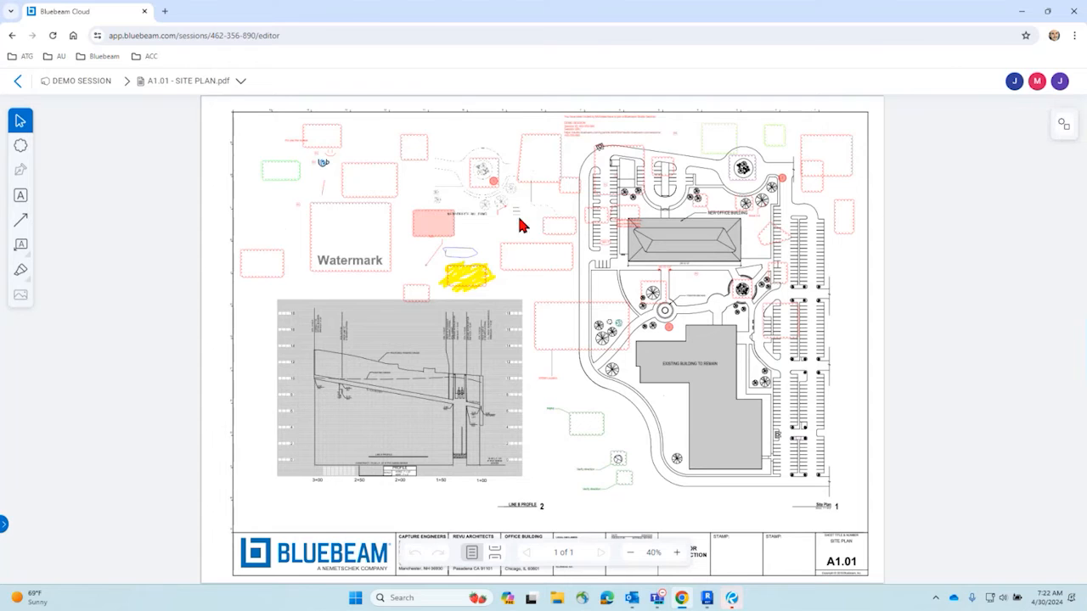
pyautogui.click(5, 526)
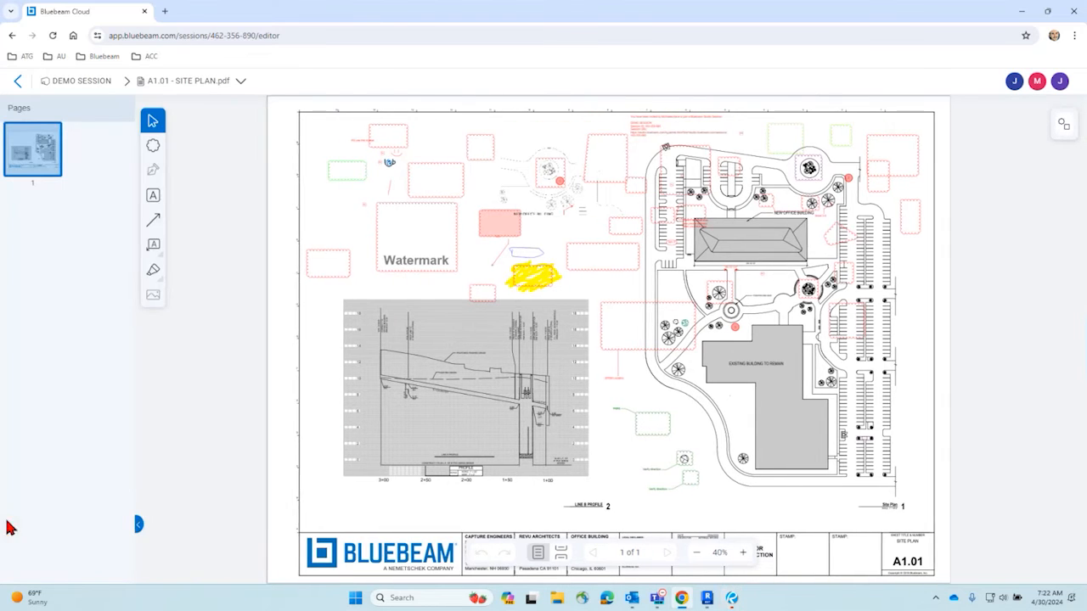
# Examine the save locations and file types offered for saving the session page from its thumbnail, and cancel without saving
pyautogui.rightClick(43, 155)
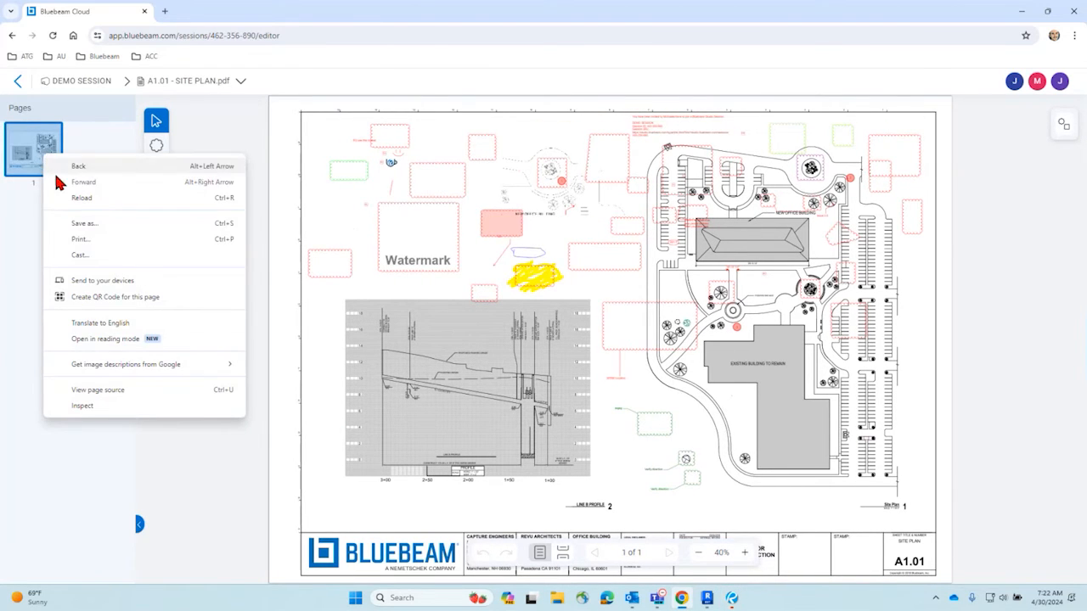
pyautogui.click(98, 226)
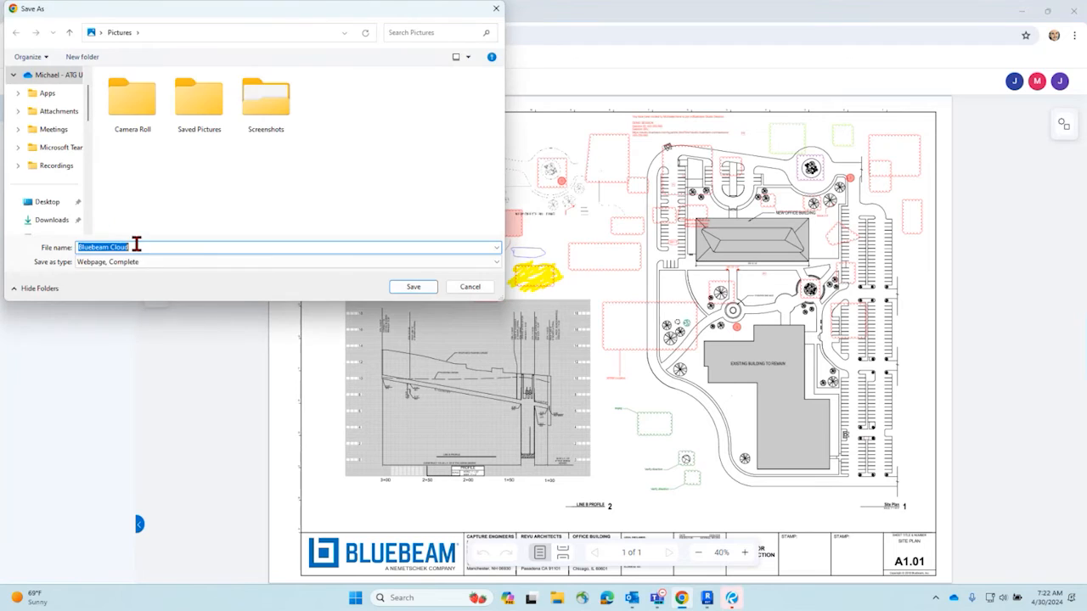
pyautogui.click(51, 203)
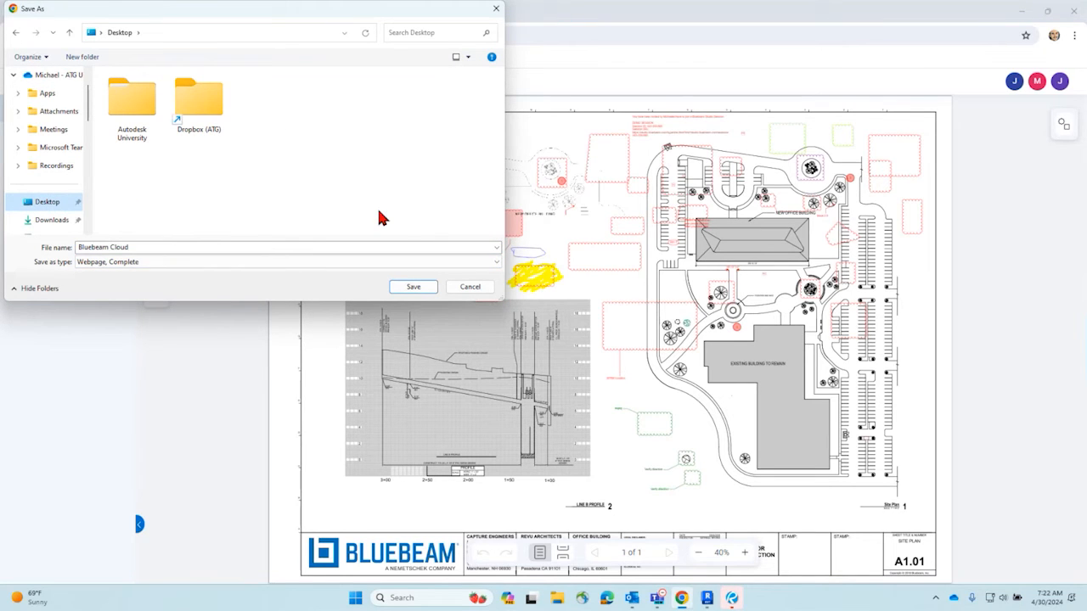
pyautogui.click(112, 263)
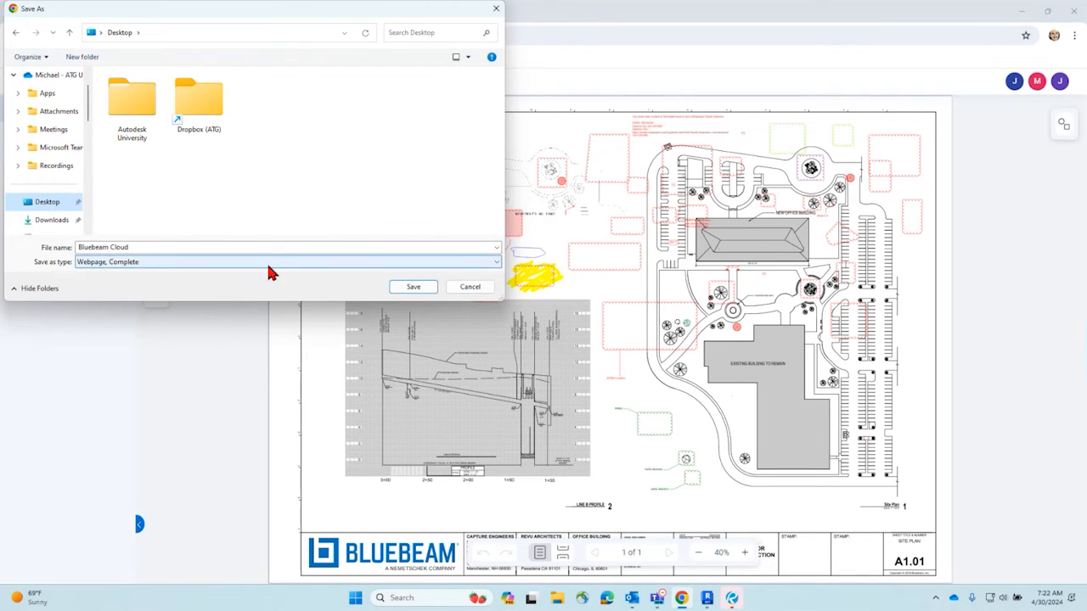
pyautogui.click(481, 288)
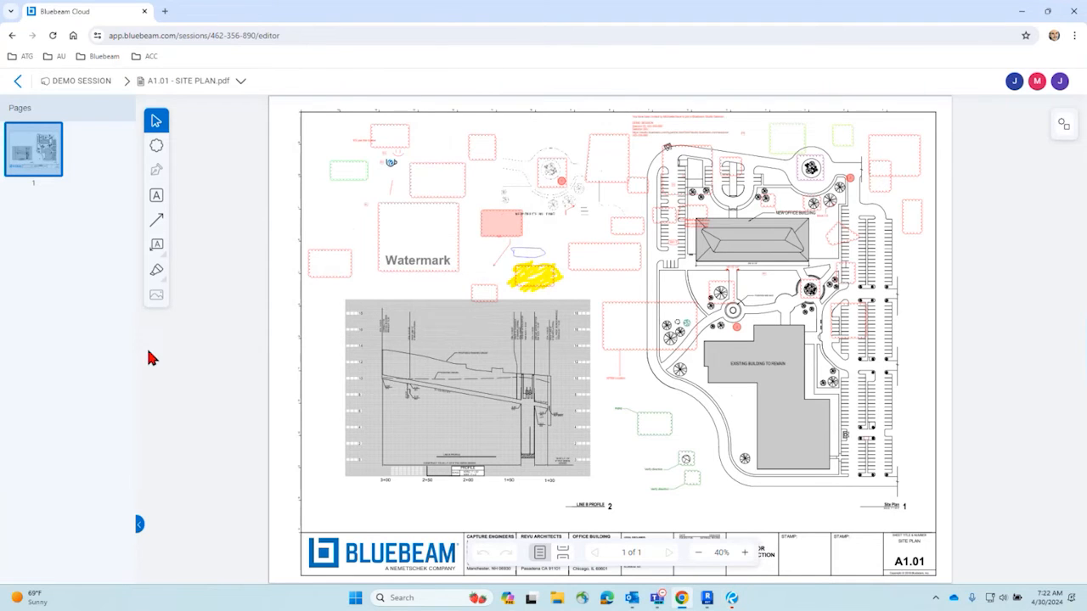
pyautogui.rightClick(40, 149)
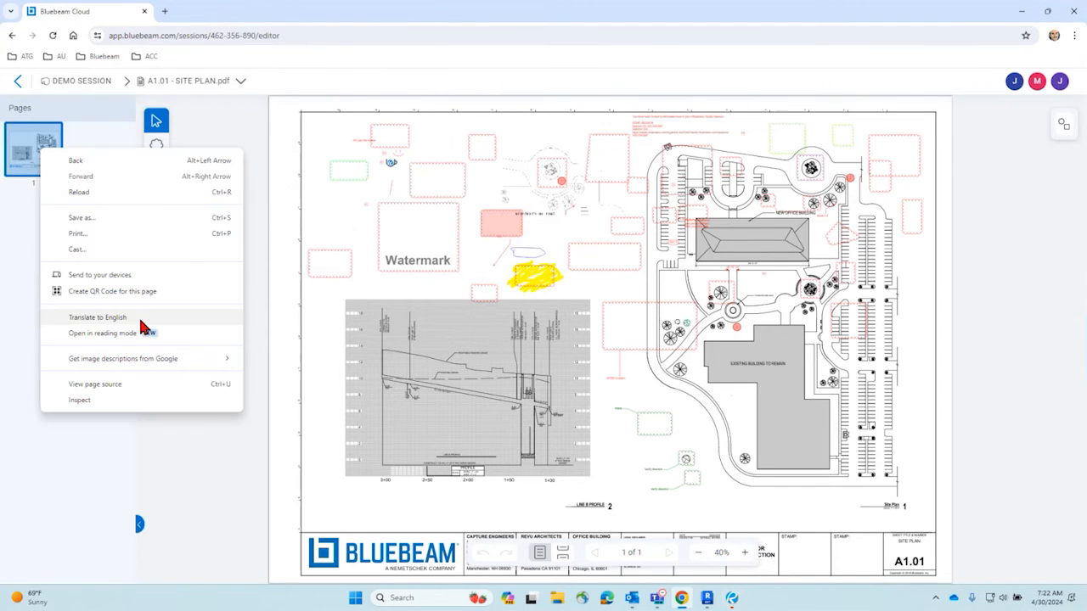
pyautogui.click(128, 218)
pyautogui.click(491, 265)
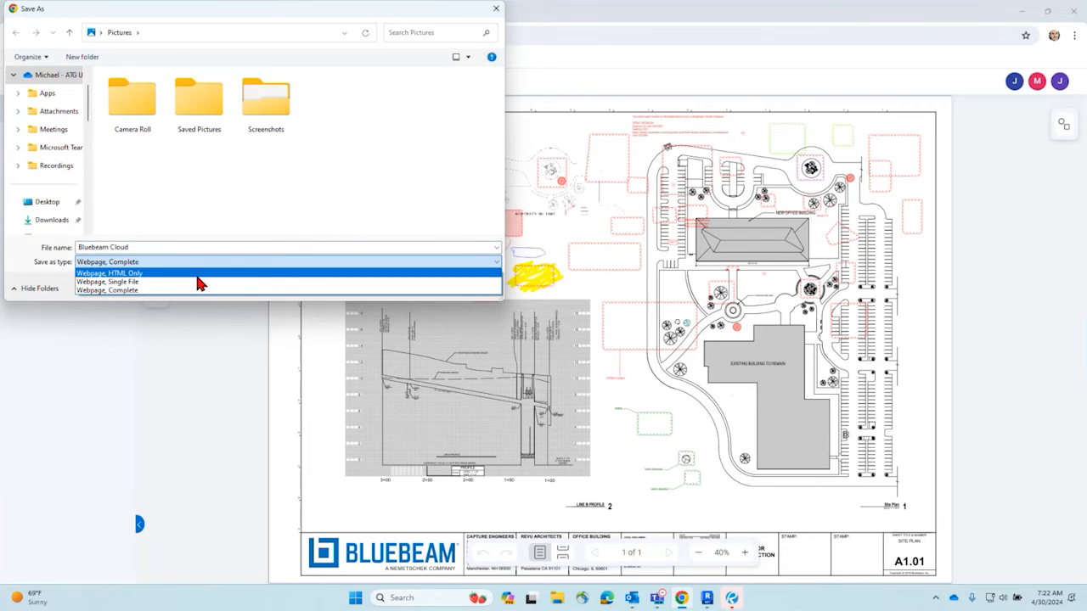
pyautogui.click(443, 109)
pyautogui.moveTo(418, 10); pyautogui.dragTo(416, 93)
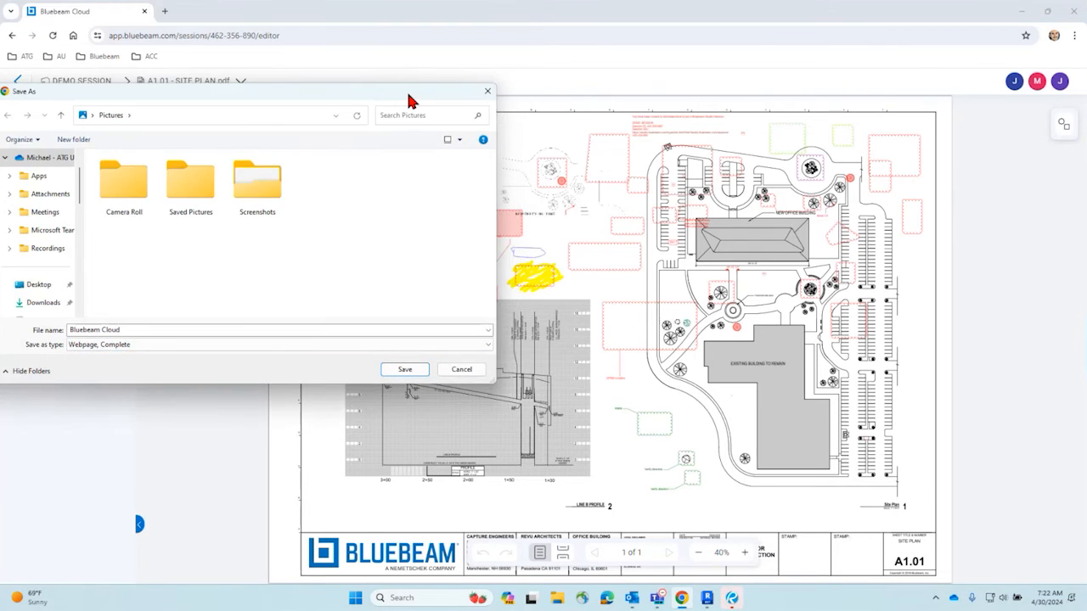
pyautogui.click(496, 93)
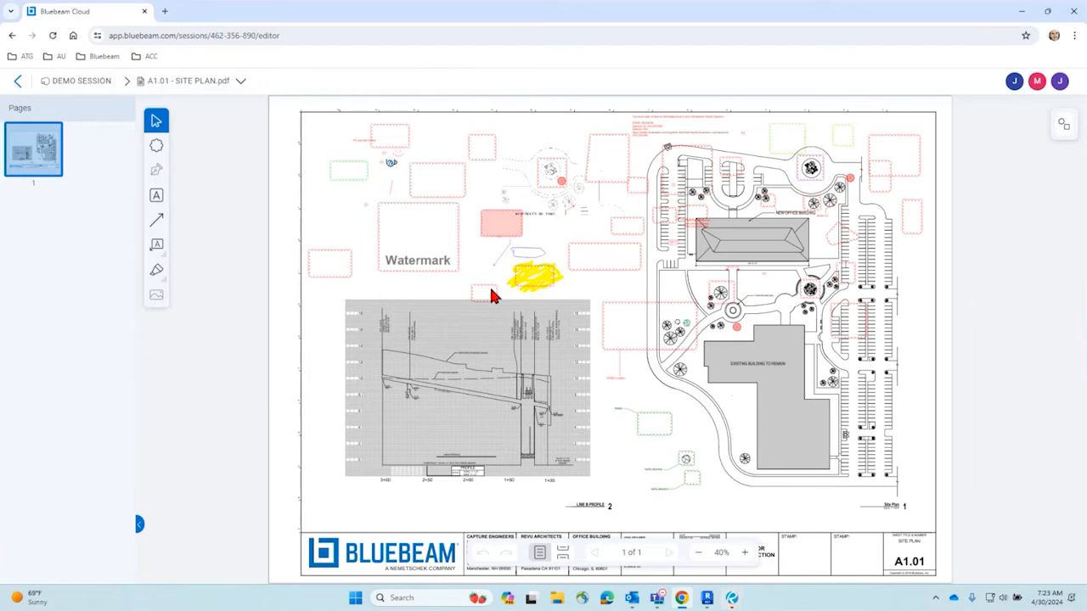
# View the Markups list of the site plan, close it, and collapse the page thumbnails
pyautogui.click(1063, 124)
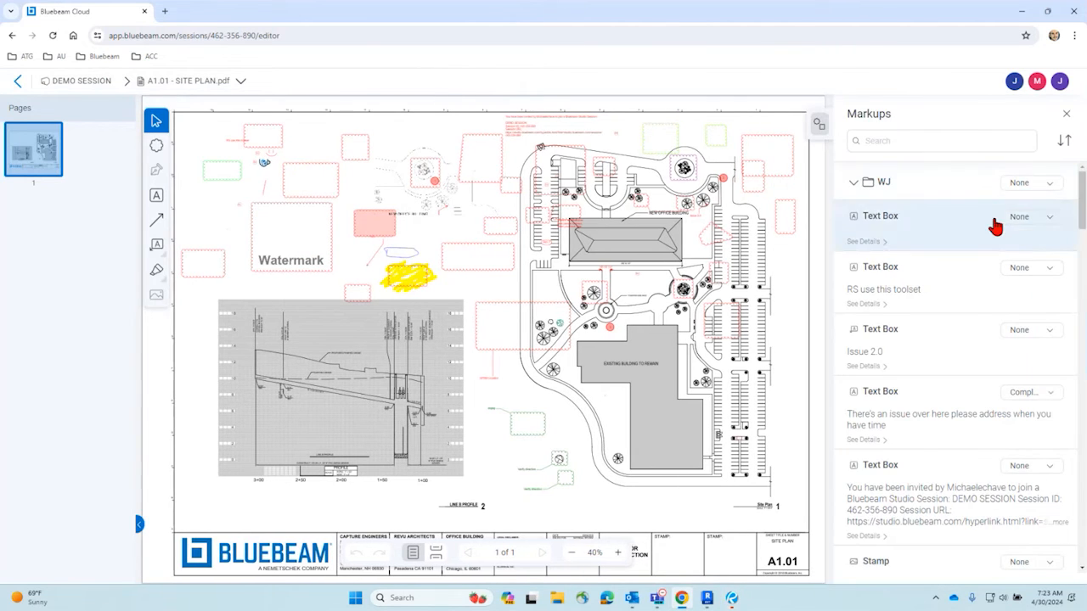
pyautogui.click(1065, 124)
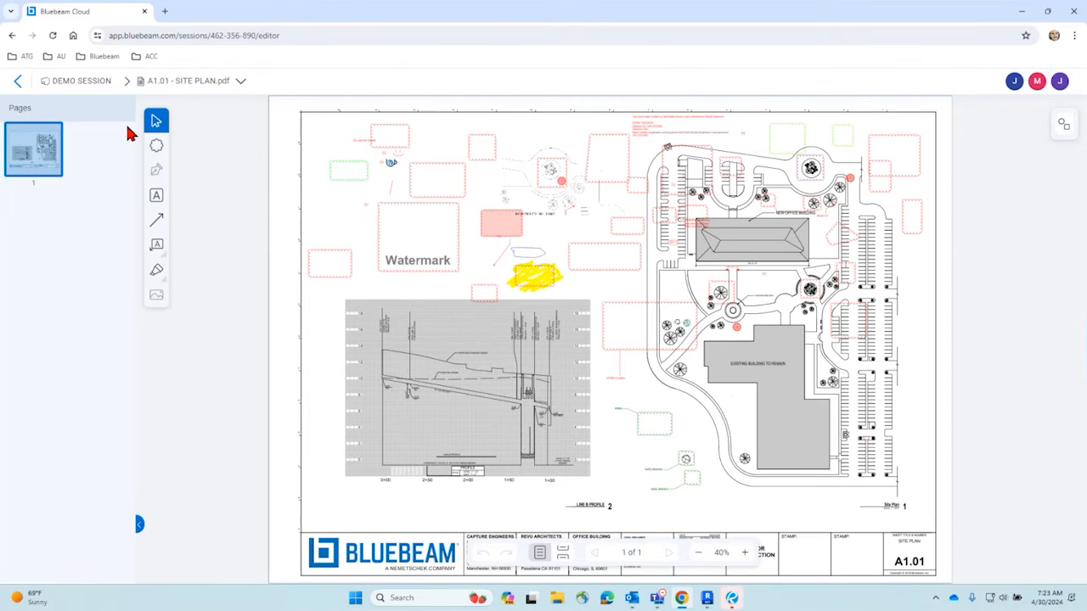
pyautogui.click(139, 527)
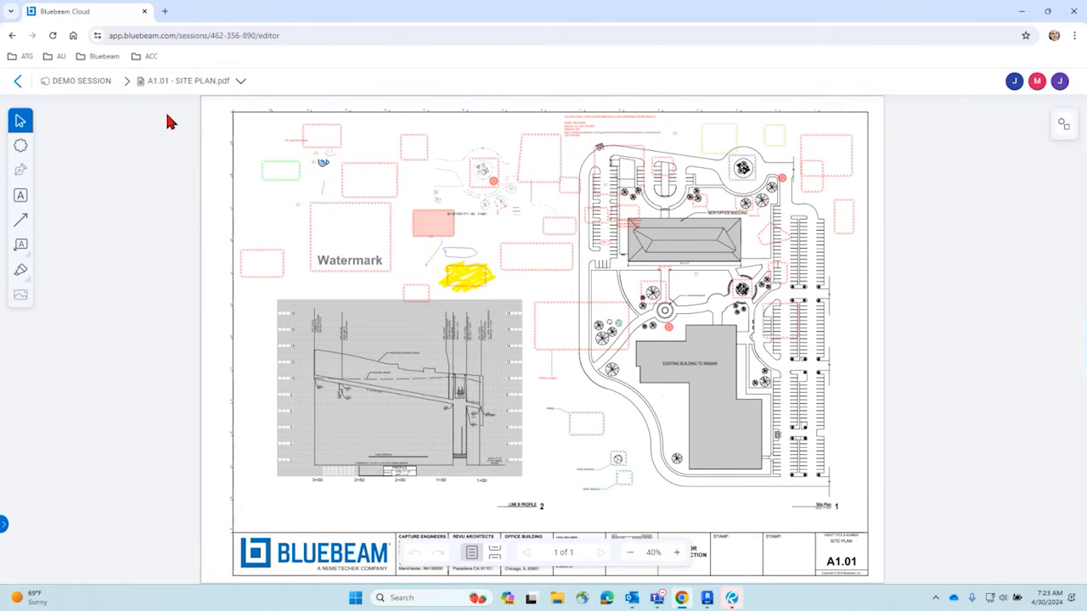
# Check the session's document list and its context options for a way to save a file, and close it
pyautogui.click(238, 81)
pyautogui.rightClick(248, 87)
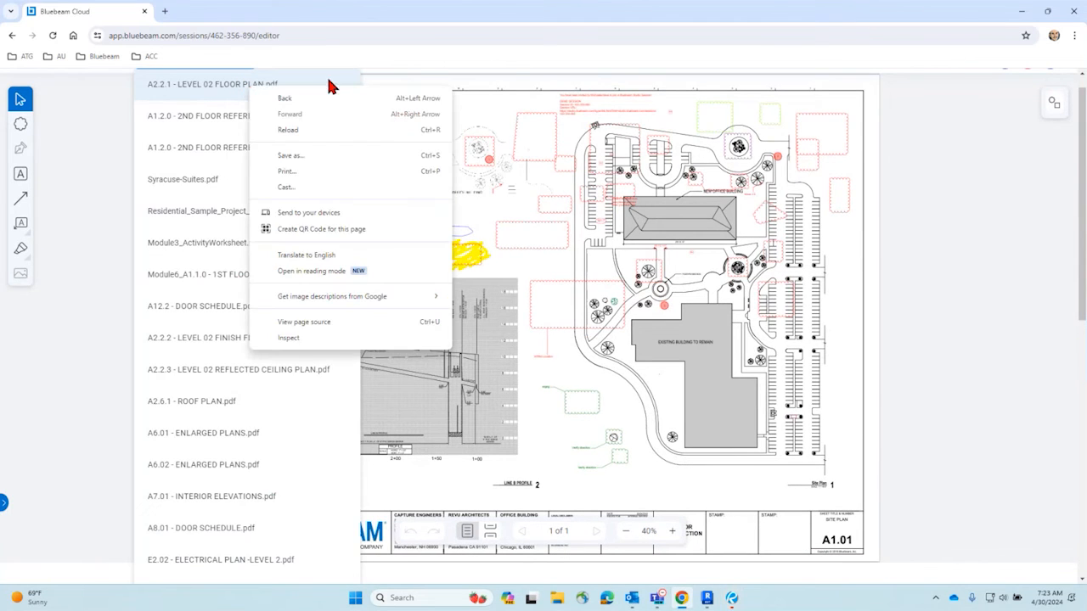
pyautogui.click(418, 74)
pyautogui.click(953, 342)
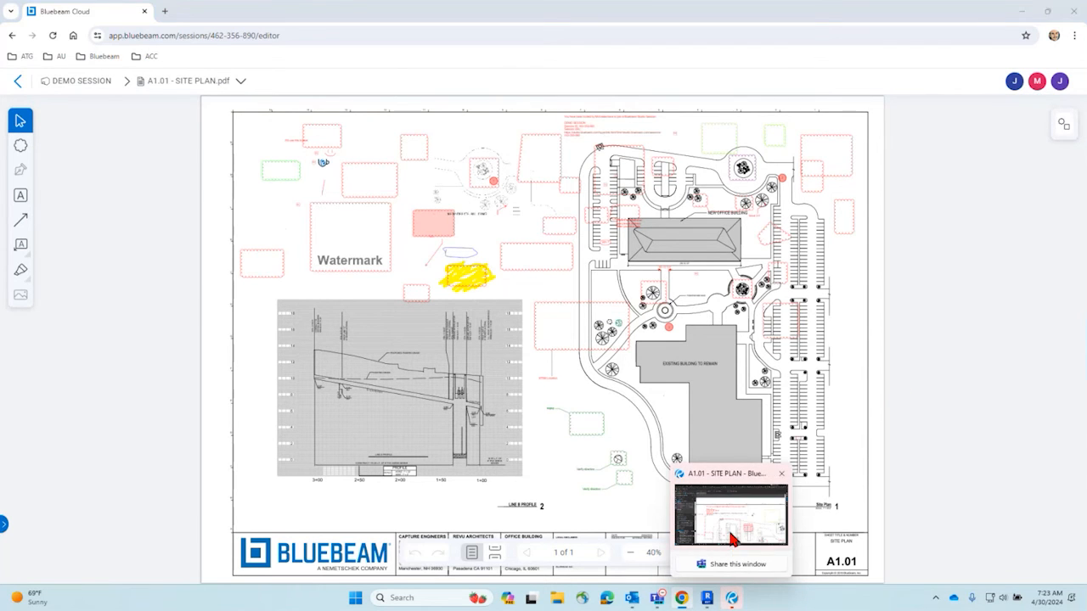
# Switch to Revu, bring up the Save Project File dialog for A1.01 - SITE PLAN, cancel it, and minimize Revu
pyautogui.click(730, 548)
pyautogui.rightClick(96, 337)
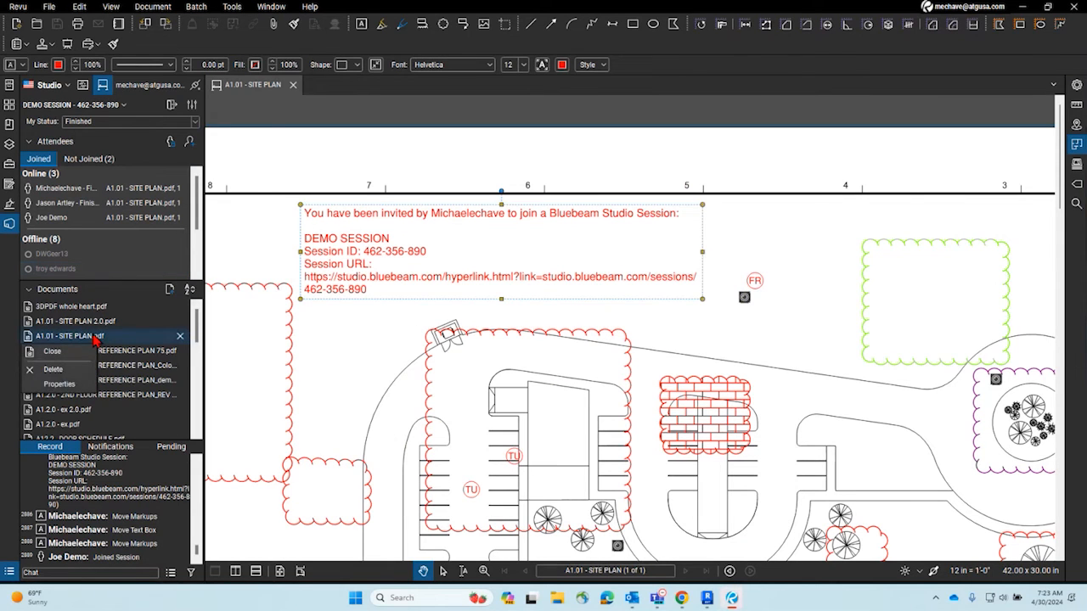
pyautogui.click(123, 339)
pyautogui.rightClick(255, 95)
pyautogui.rightClick(257, 87)
pyautogui.click(291, 108)
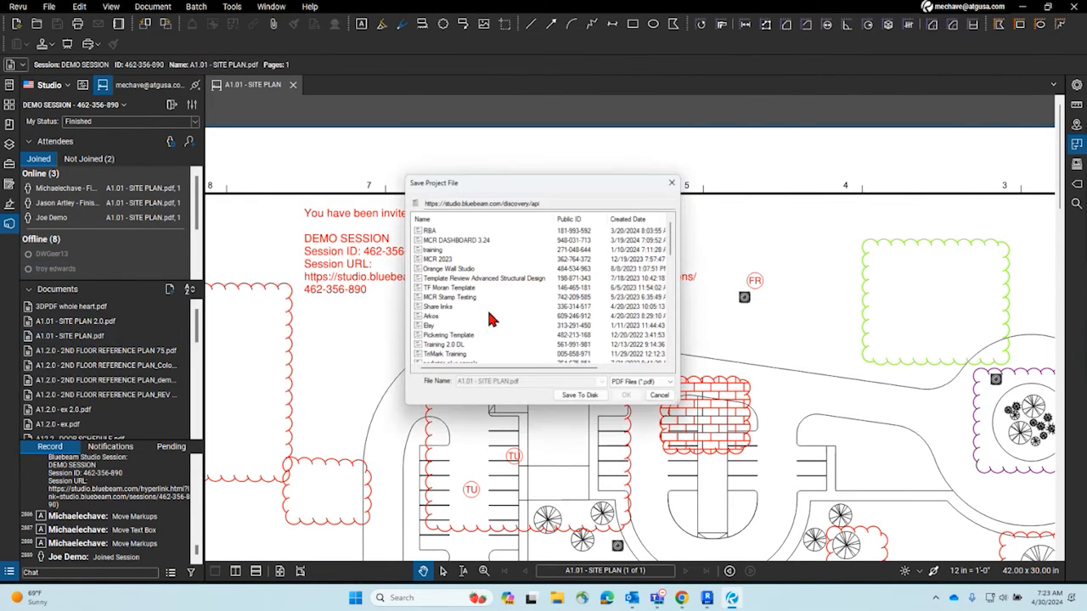
pyautogui.click(659, 395)
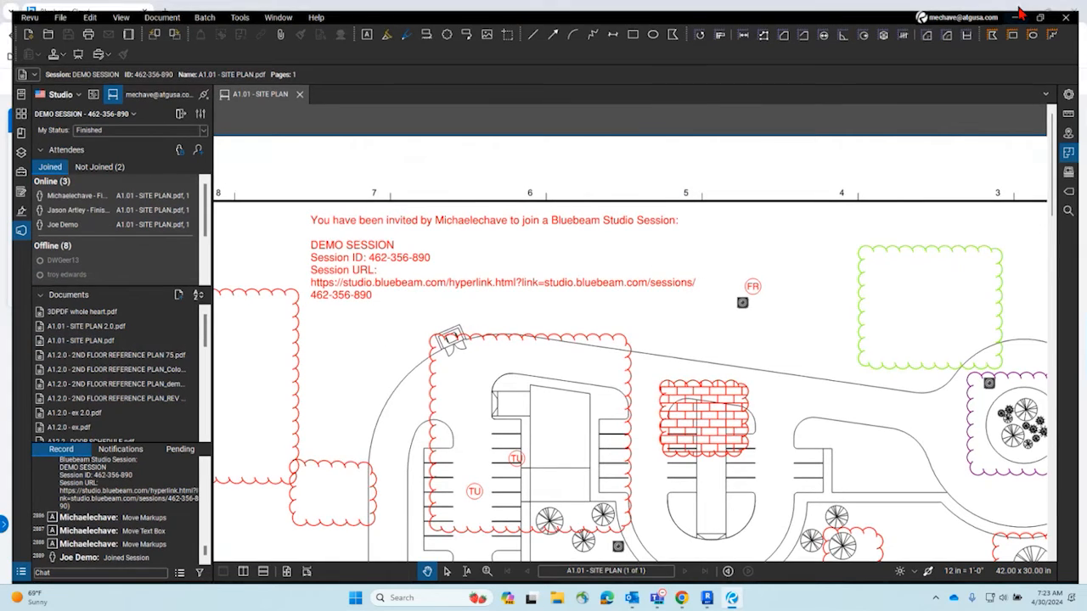
pyautogui.click(1021, 7)
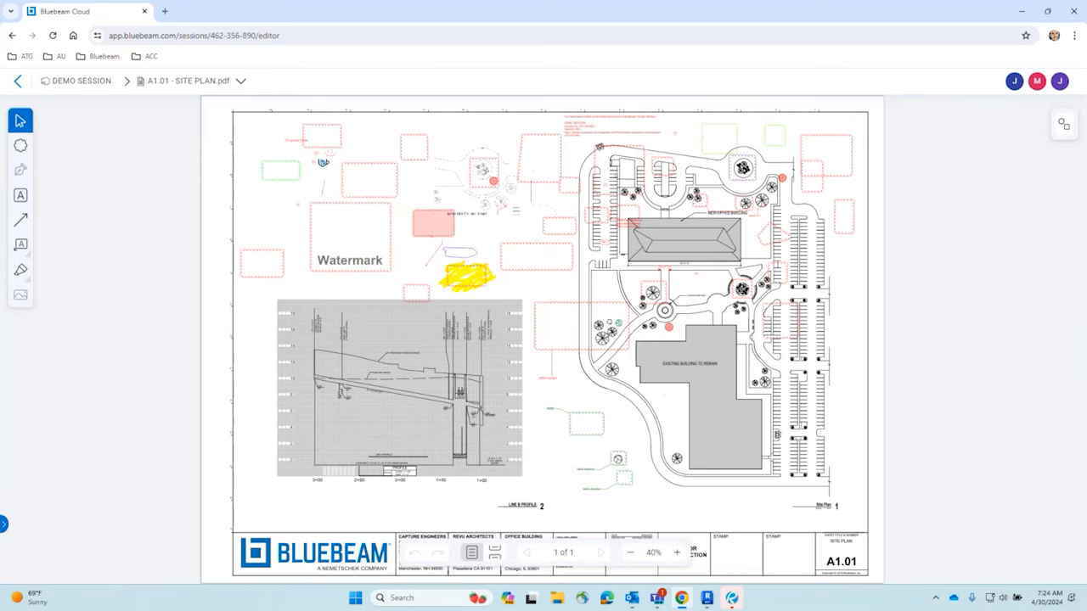
# Restore Revu, examine the Attendees permissions in DEMO SESSION's Session Settings, and close the dialog
pyautogui.click(730, 603)
pyautogui.click(192, 105)
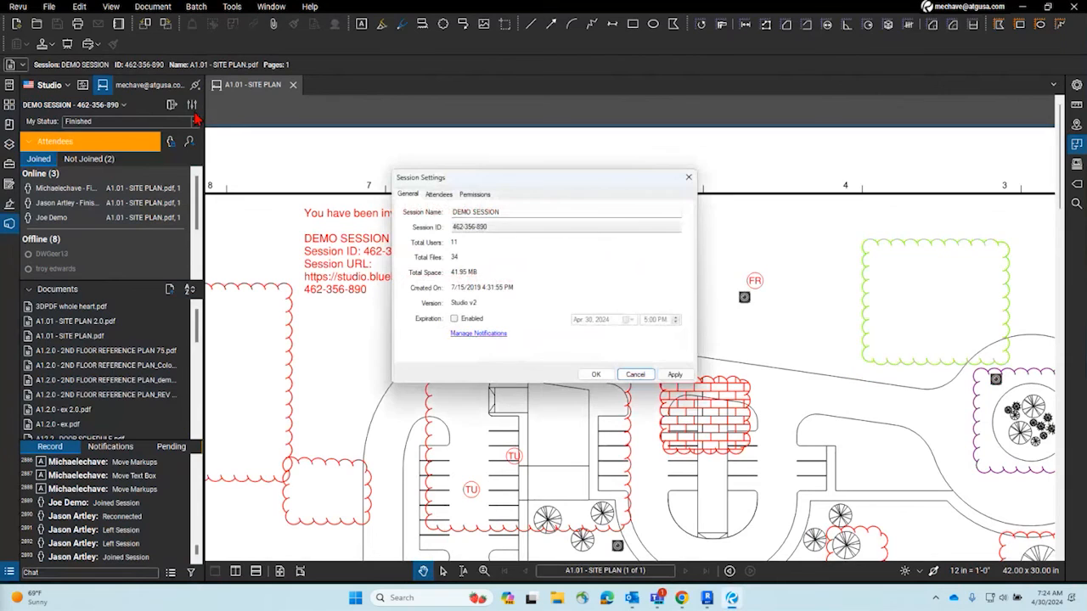
pyautogui.click(473, 195)
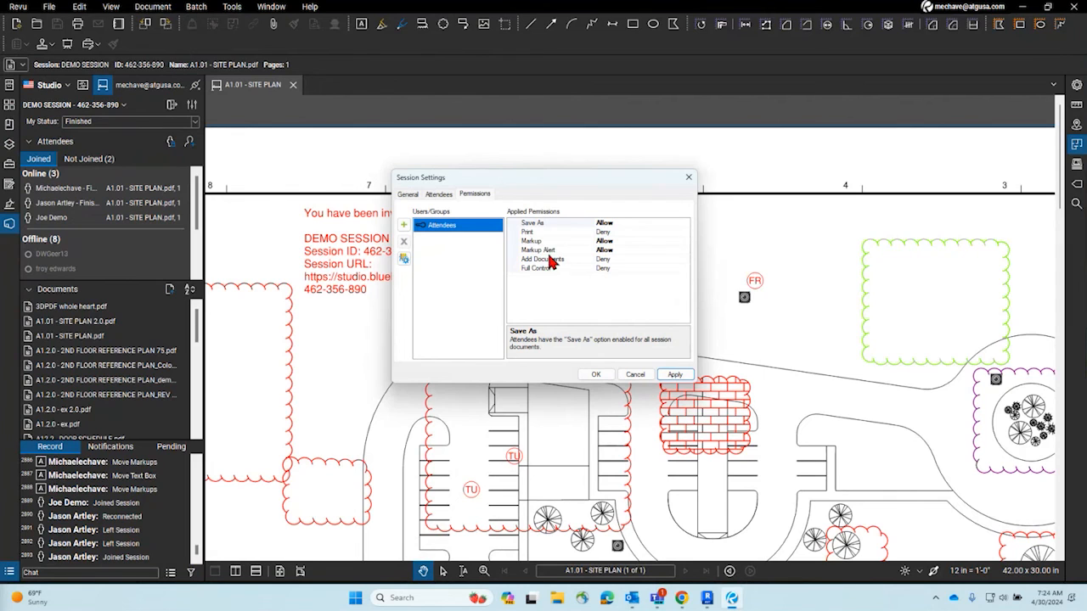
pyautogui.click(688, 176)
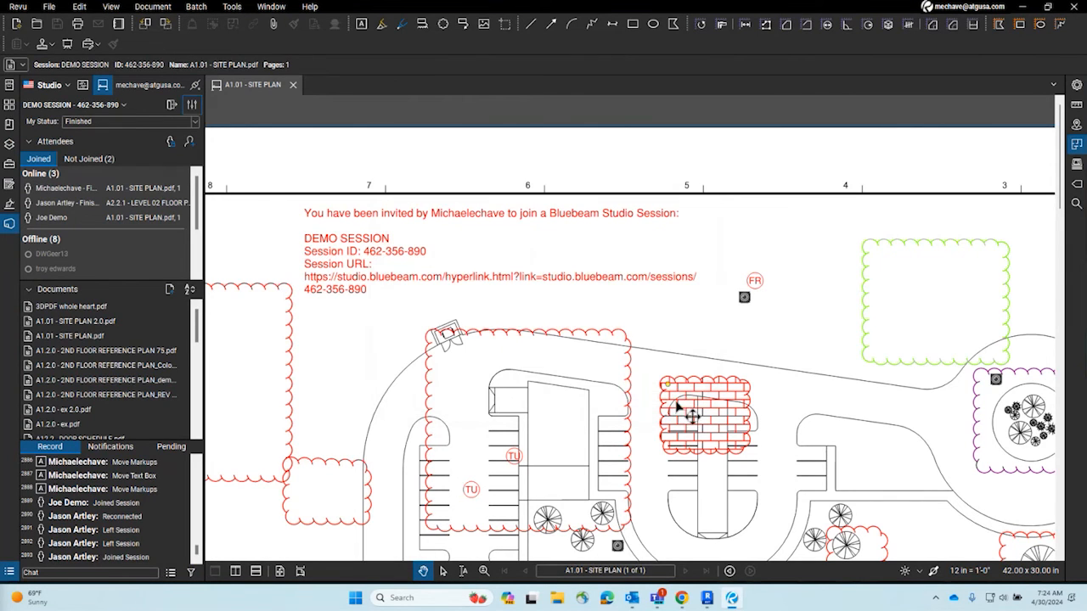
# Switch to Bluebeam Cloud in Chrome, return to the Studio Sessions list, and close the browser tab
pyautogui.click(681, 598)
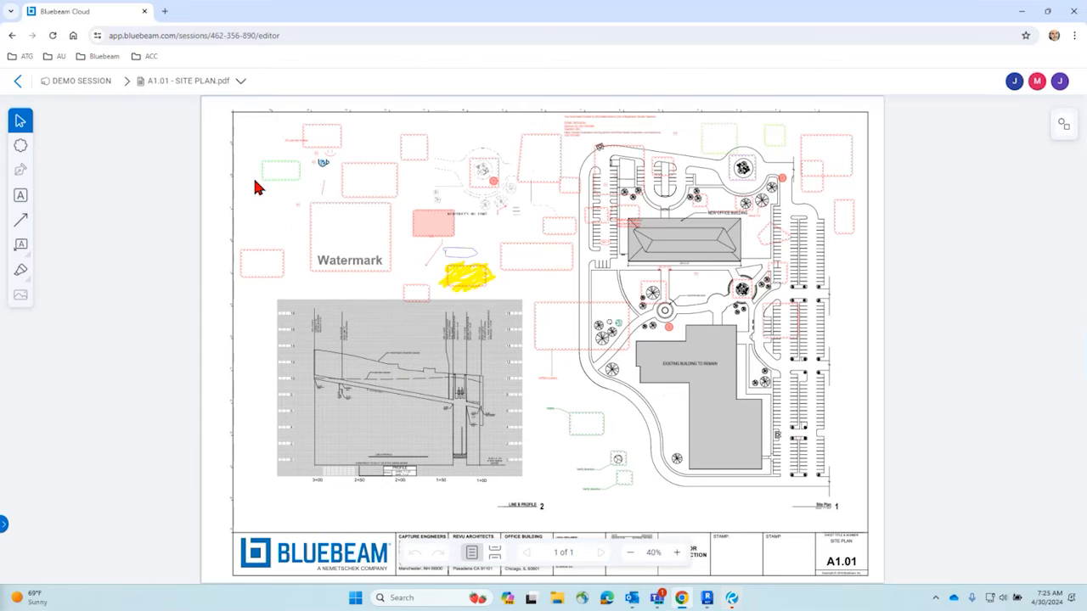
pyautogui.click(18, 85)
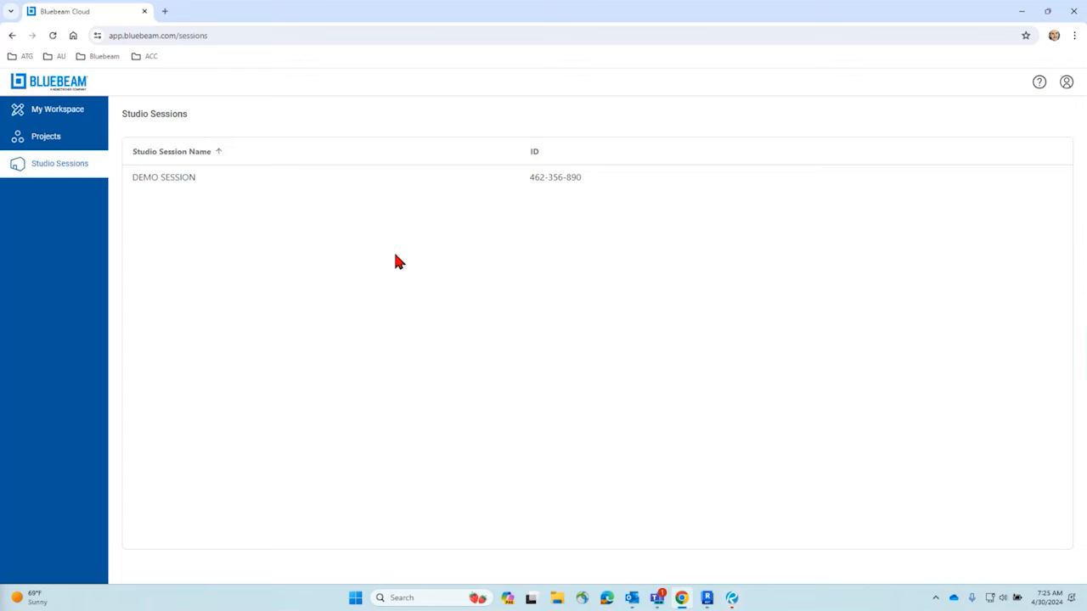
pyautogui.click(145, 12)
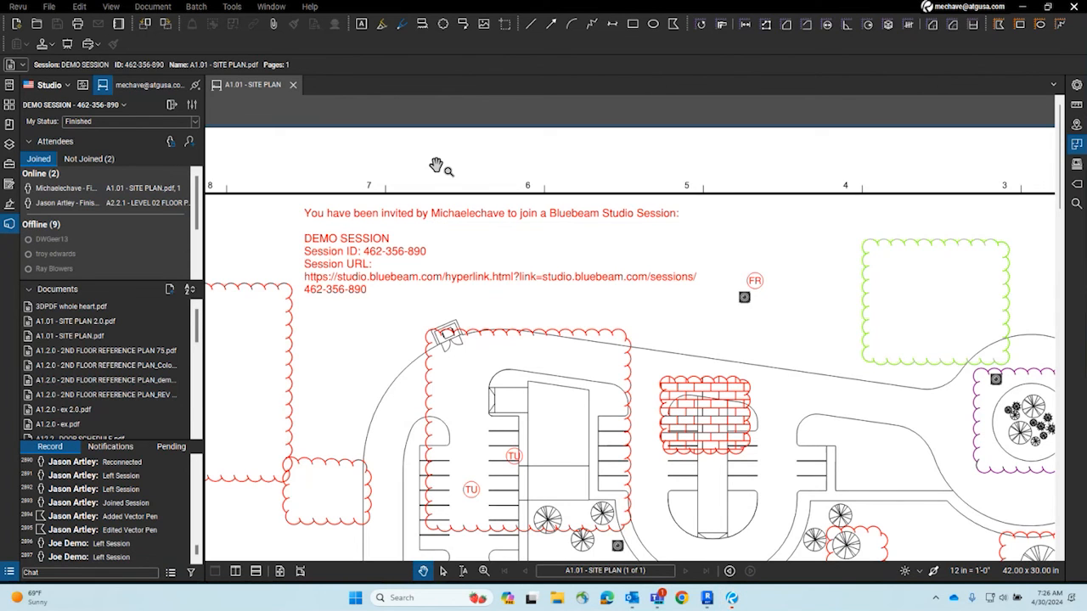
# Reopen Chrome and load the Bluebeam Cloud site at app.bluebeam.com
pyautogui.click(681, 599)
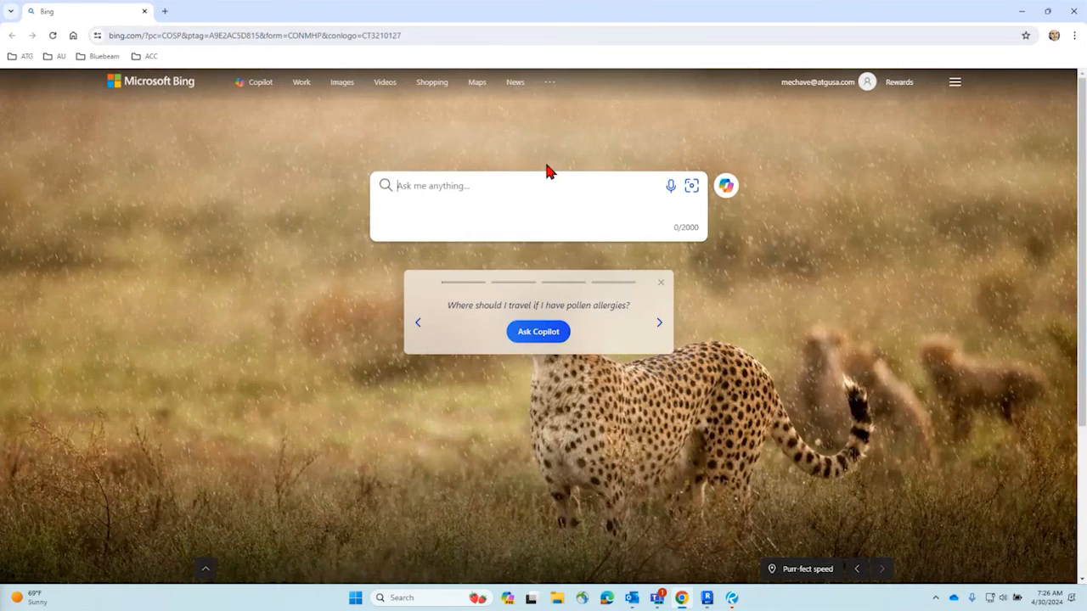
pyautogui.click(282, 35)
pyautogui.write('app.bluebeam.com')
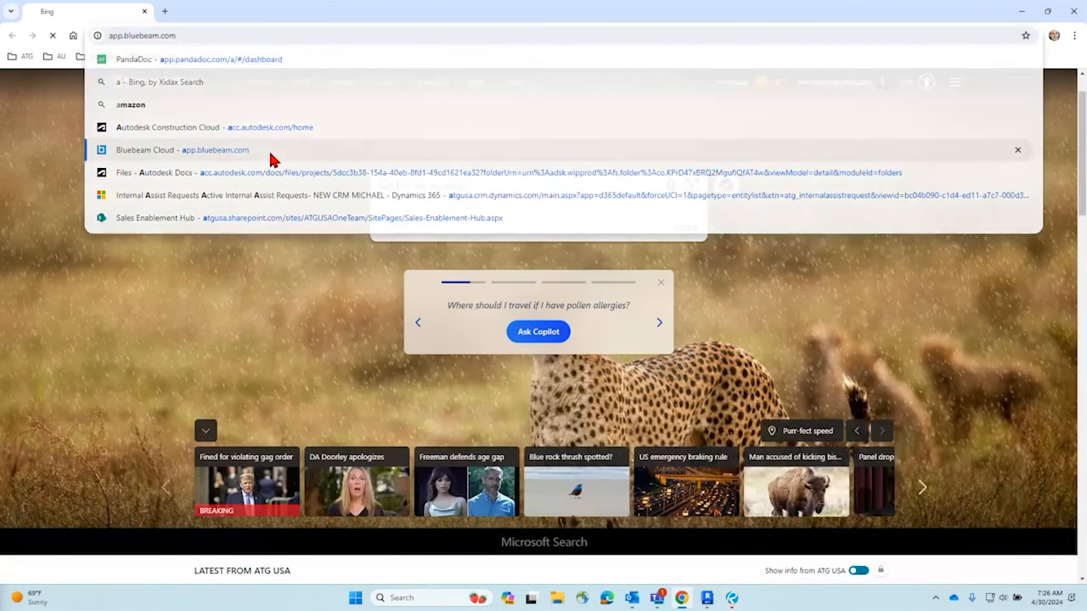
pyautogui.click(269, 151)
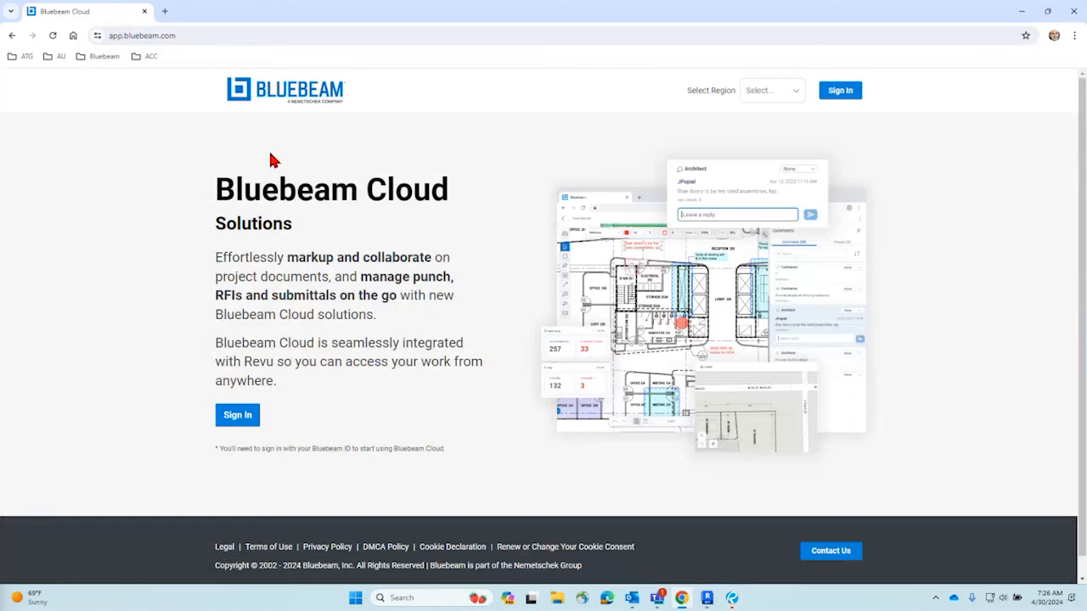
# Sign in to Bluebeam Cloud with the prefilled Bluebeam ID and open DEMO SESSION from the Studio Sessions list
pyautogui.click(845, 92)
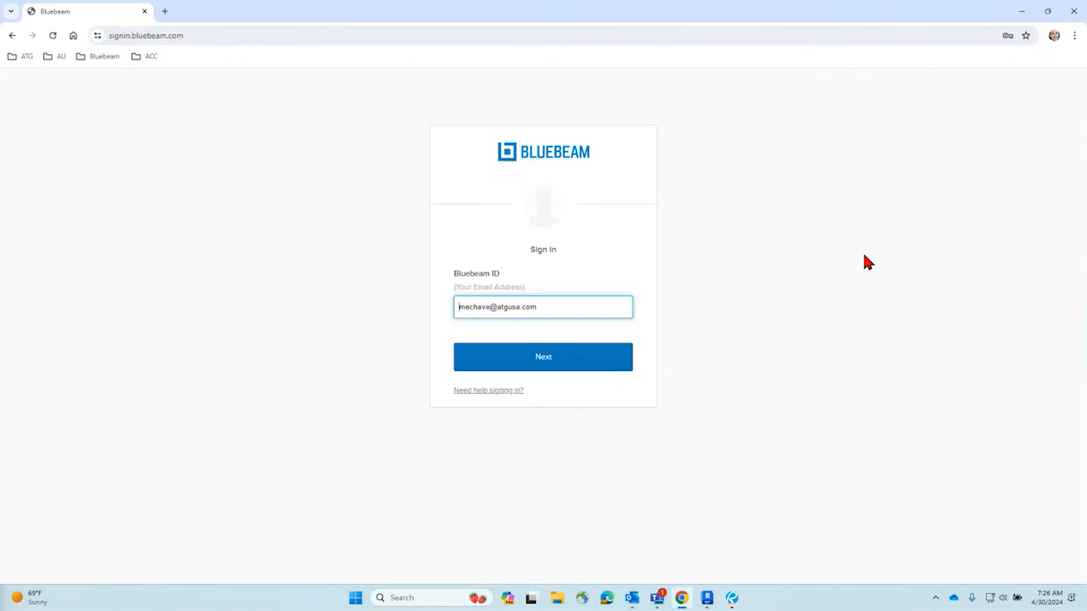
pyautogui.click(575, 361)
pyautogui.click(495, 402)
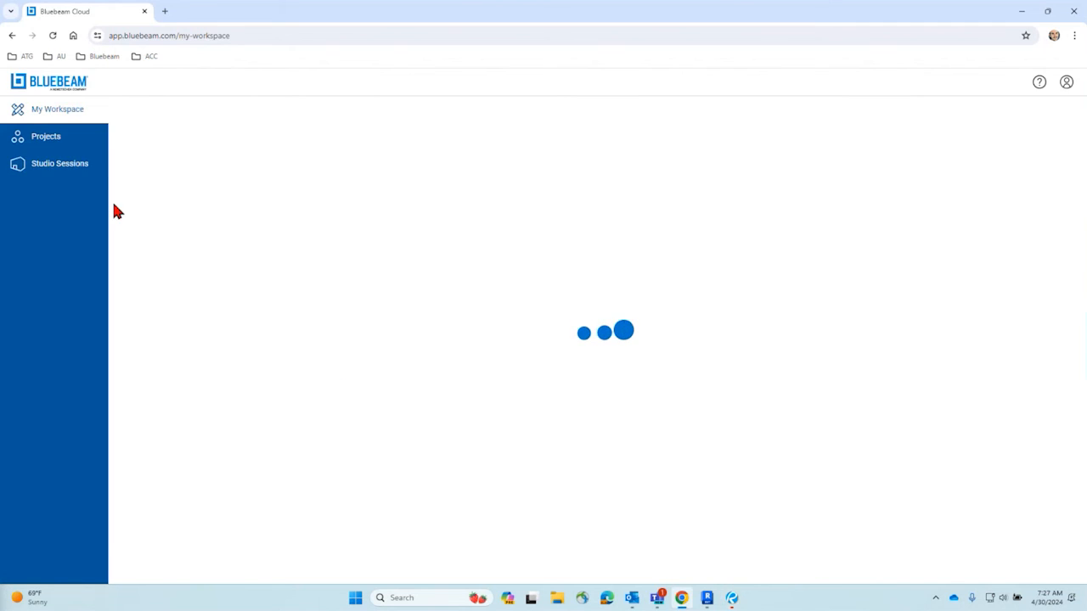
pyautogui.click(58, 164)
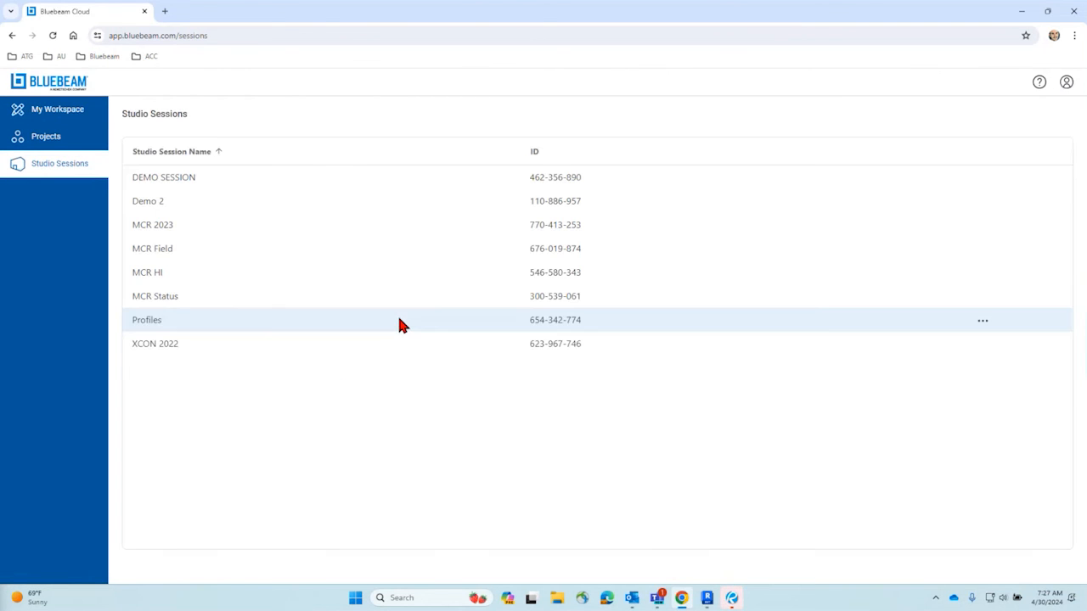
pyautogui.click(244, 177)
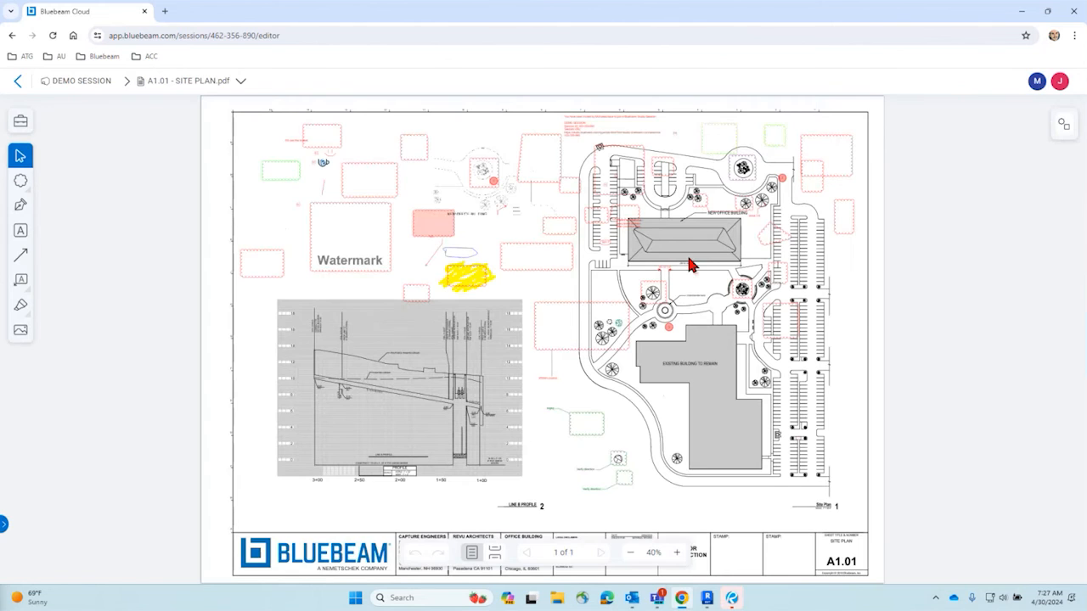
# Check the fill colours of a red cloud markup, inspect the first text box's details in the Markups list, and close it
pyautogui.click(540, 188)
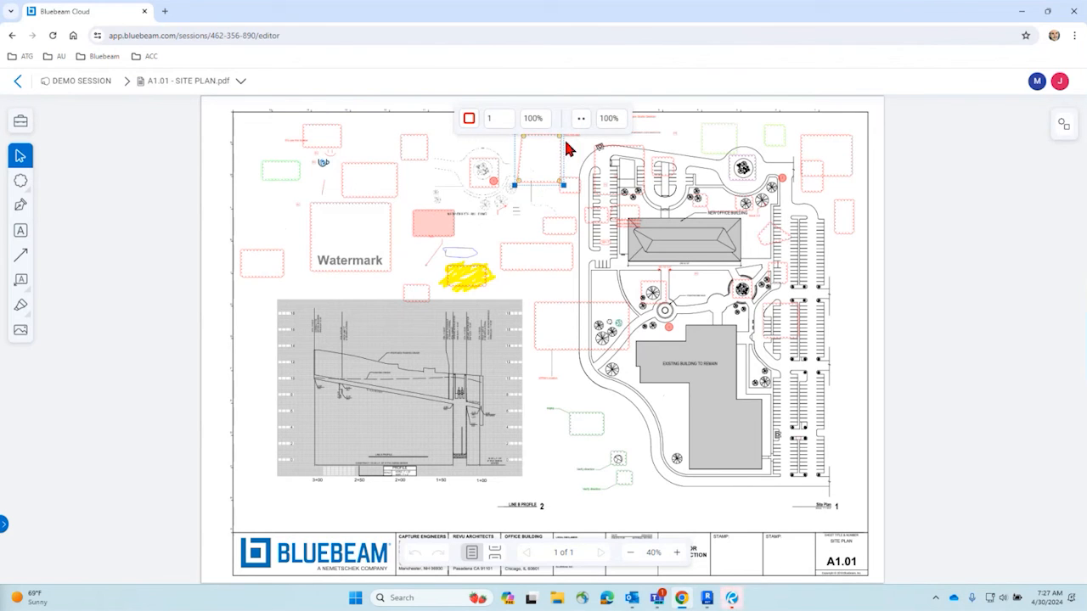
pyautogui.click(582, 119)
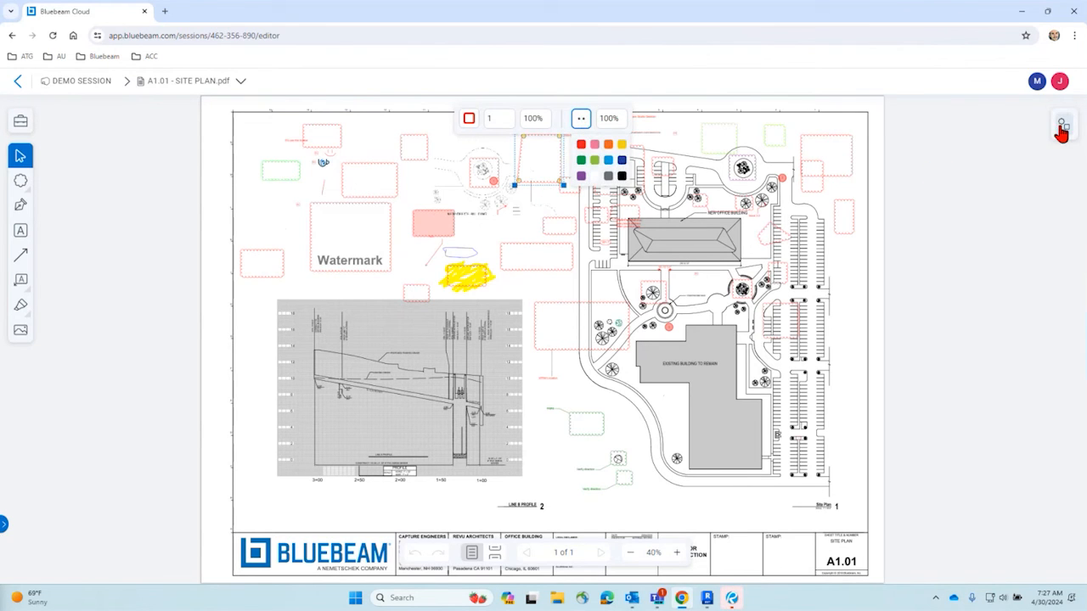
pyautogui.click(1063, 125)
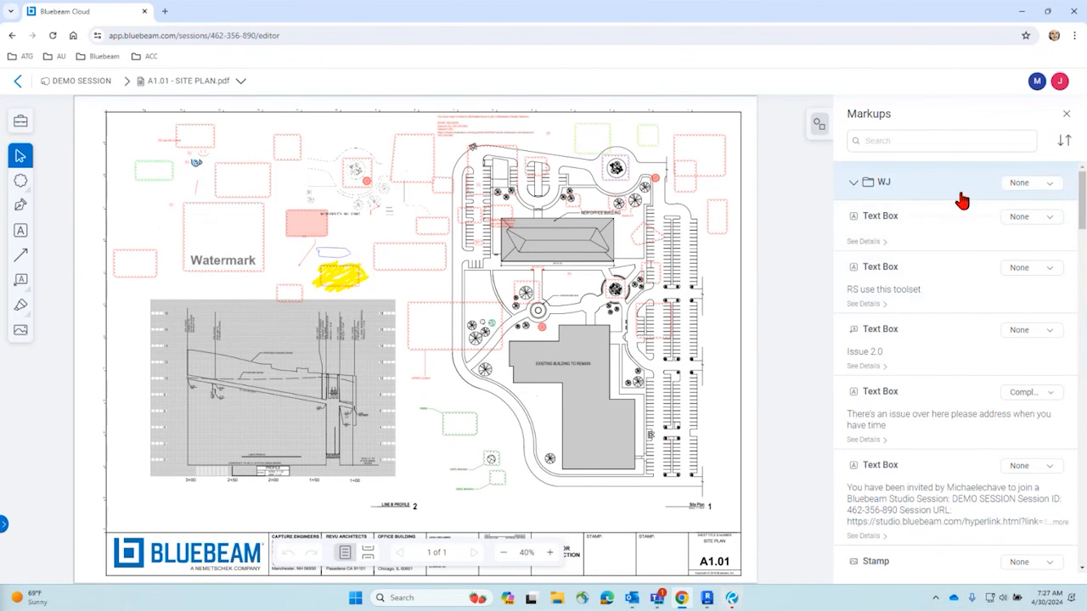
pyautogui.click(884, 244)
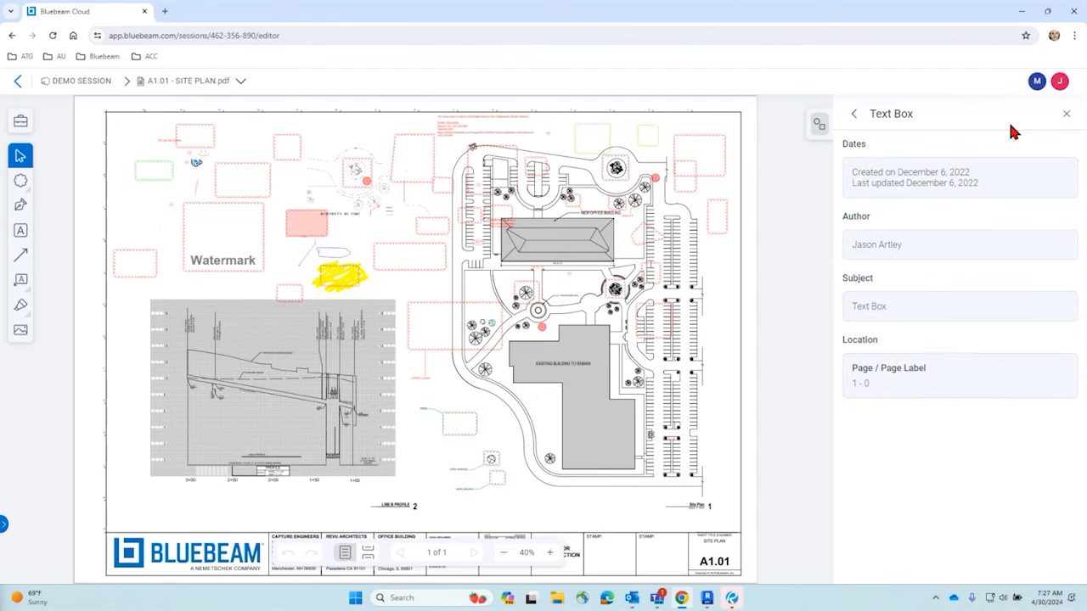
pyautogui.click(1066, 114)
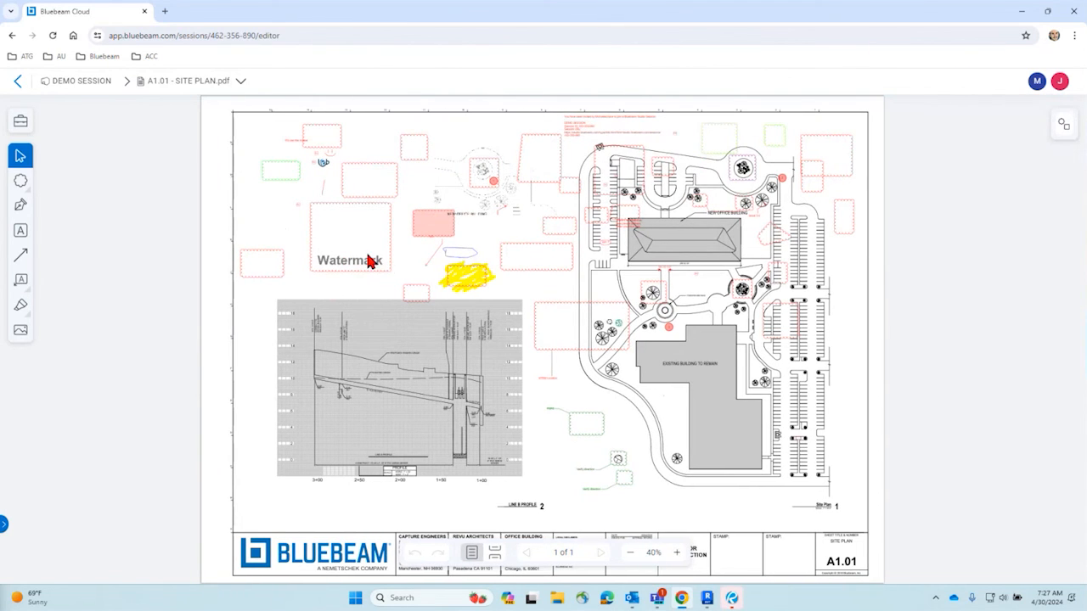
# Place the 240 volt outlet symbol from the Tool Chest near the lower-left corner of the New Office Building
pyautogui.click(21, 122)
pyautogui.scroll(-10, 155, 277)
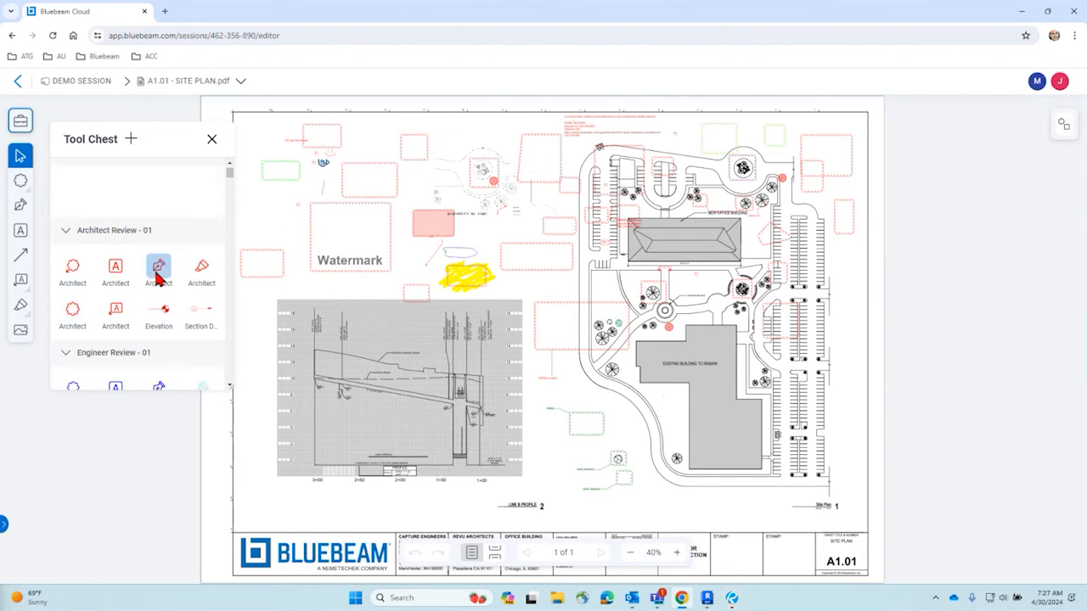
pyautogui.scroll(-10, 156, 277)
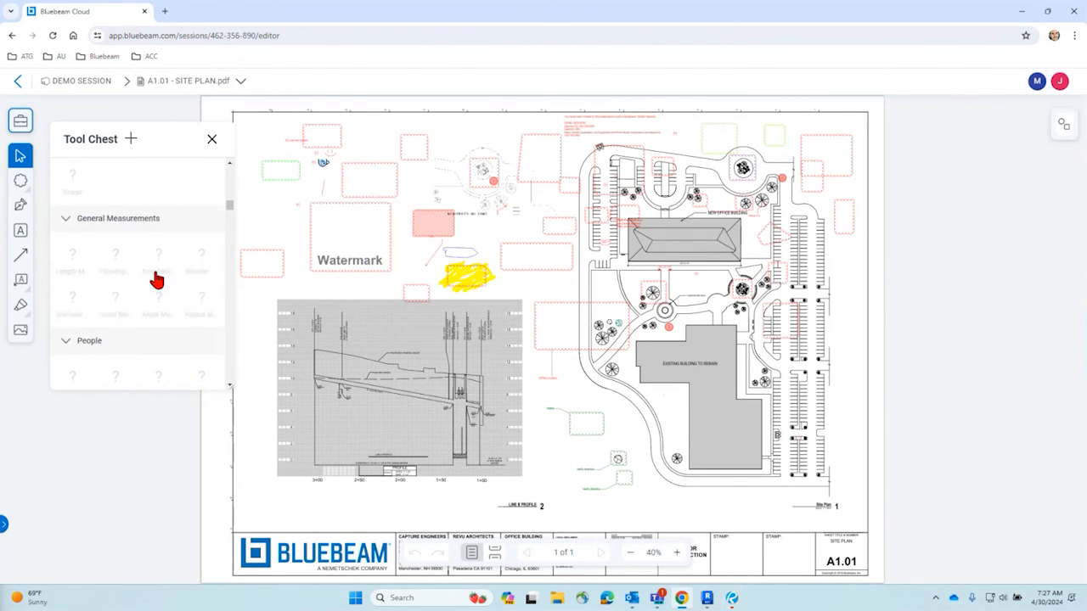
pyautogui.click(158, 234)
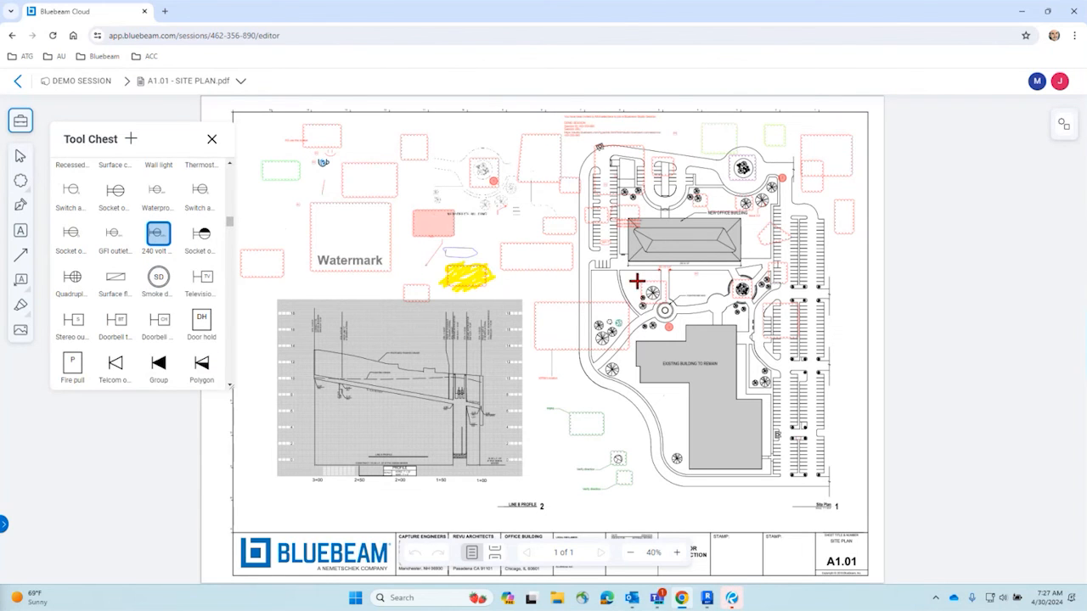
pyautogui.click(643, 256)
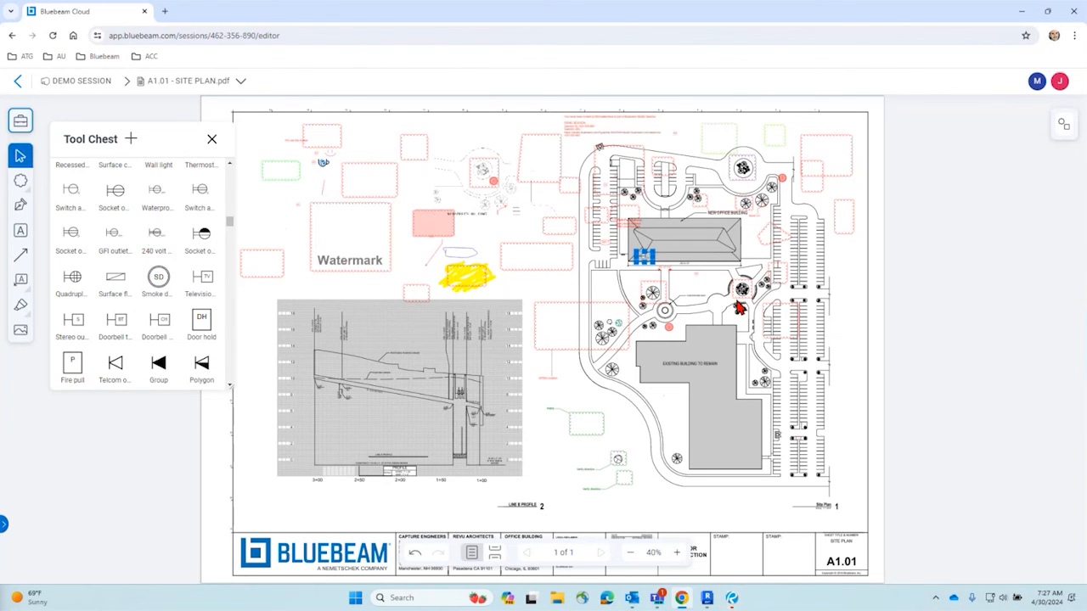
# Examine the placed 240 V outlet symbol on the New Office Building up close
pyautogui.click(676, 553)
pyautogui.click(677, 553)
pyautogui.click(677, 553)
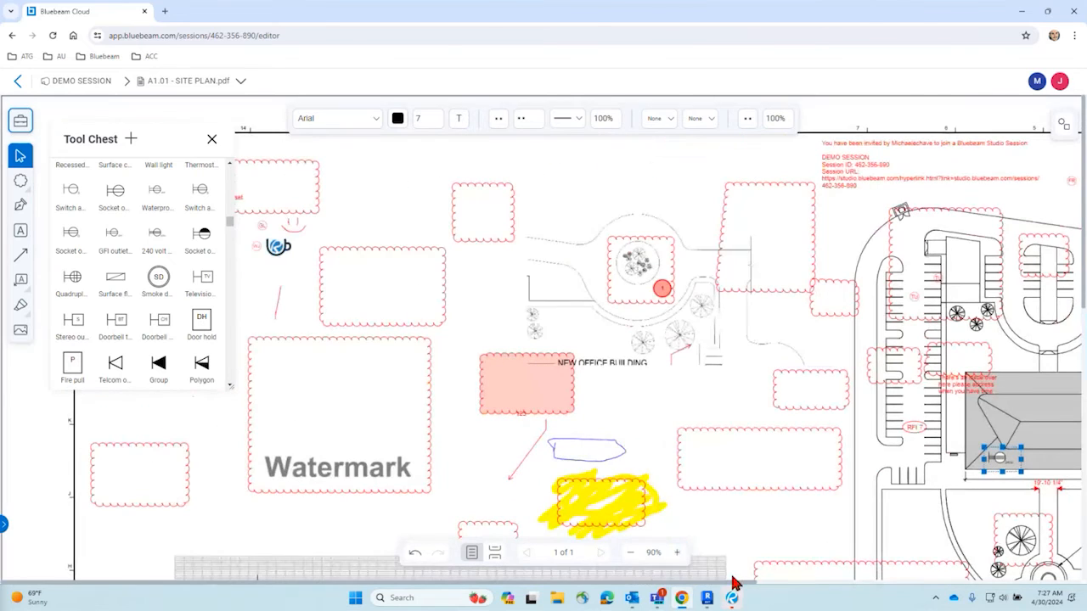
pyautogui.click(754, 579)
pyautogui.moveTo(748, 583); pyautogui.dragTo(1017, 582)
pyautogui.scroll(-3, 677, 459)
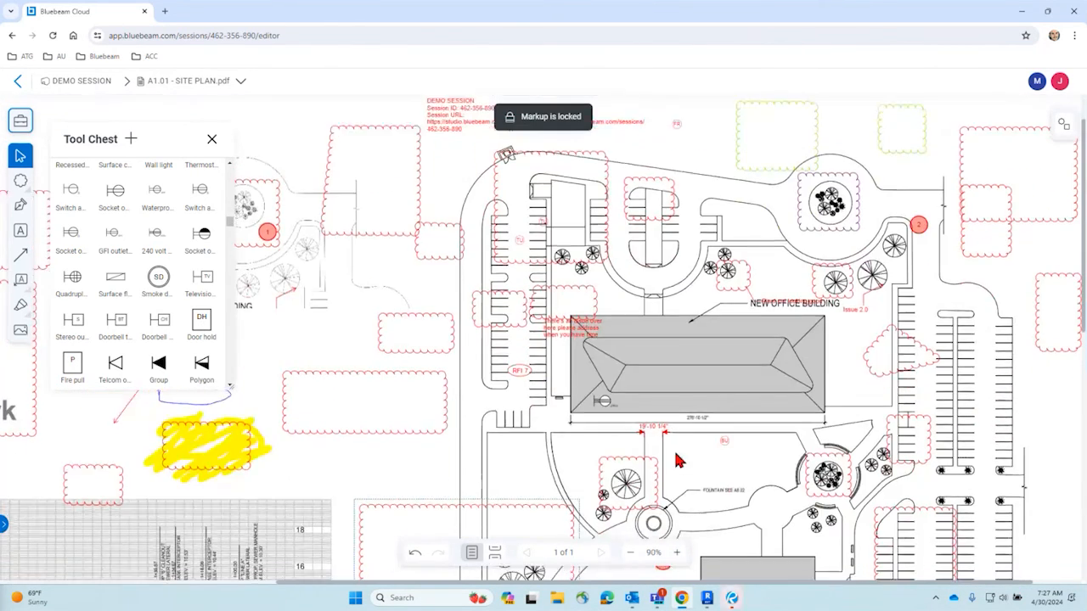
pyautogui.click(677, 553)
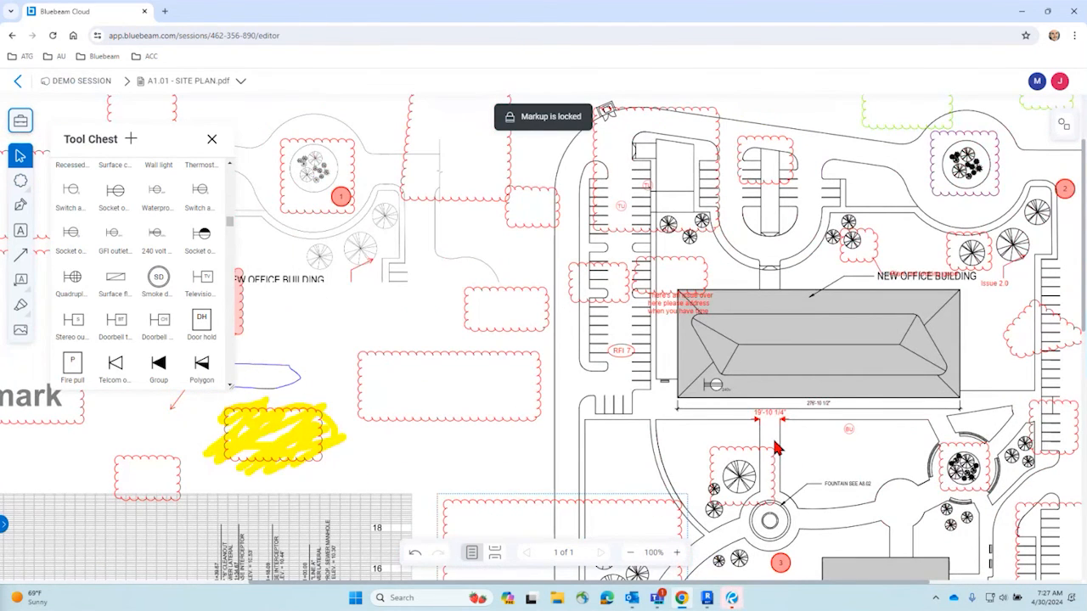
pyautogui.scroll(2, 770, 437)
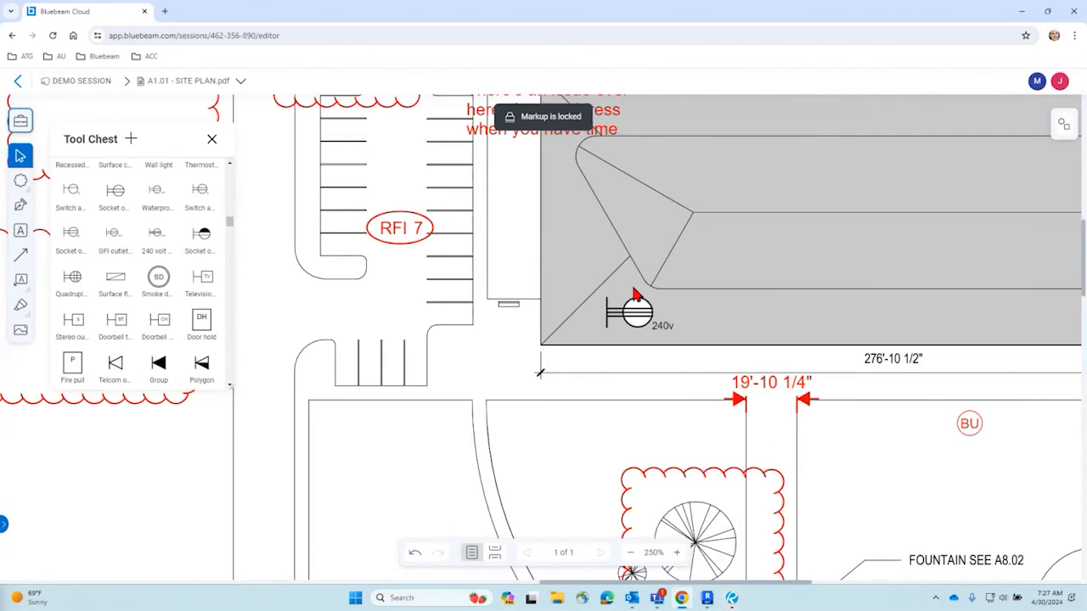
pyautogui.scroll(3, 675, 353)
pyautogui.scroll(-2, 681, 357)
pyautogui.scroll(2, 681, 358)
# Place the Group symbol from the Tool Chest on the New Office Building, shrink it, and move it beside the inner roof ridge
pyautogui.click(155, 364)
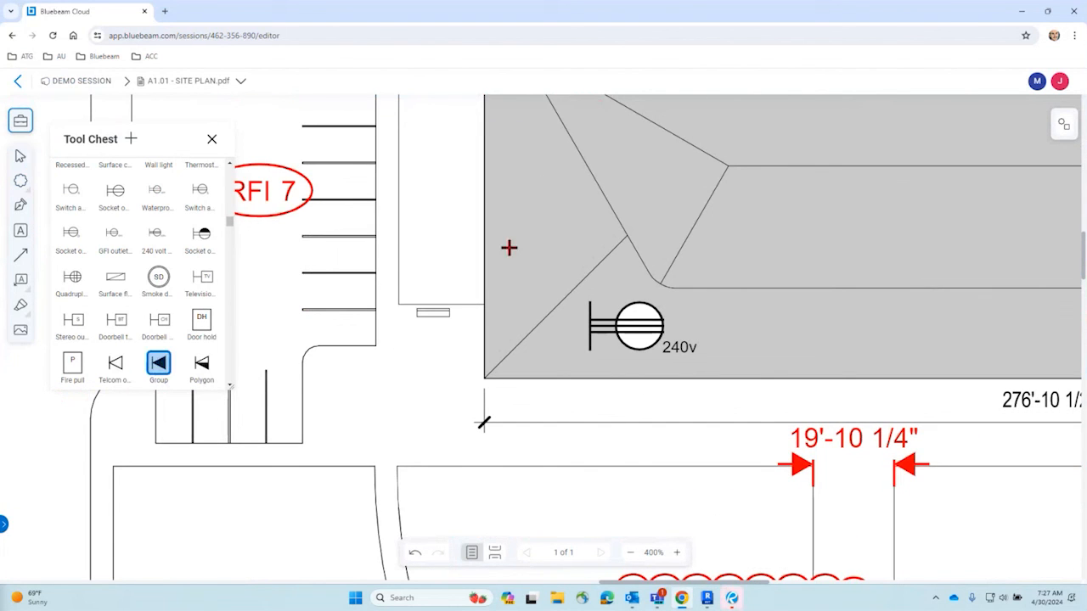
pyautogui.click(514, 249)
pyautogui.moveTo(505, 262); pyautogui.dragTo(507, 259)
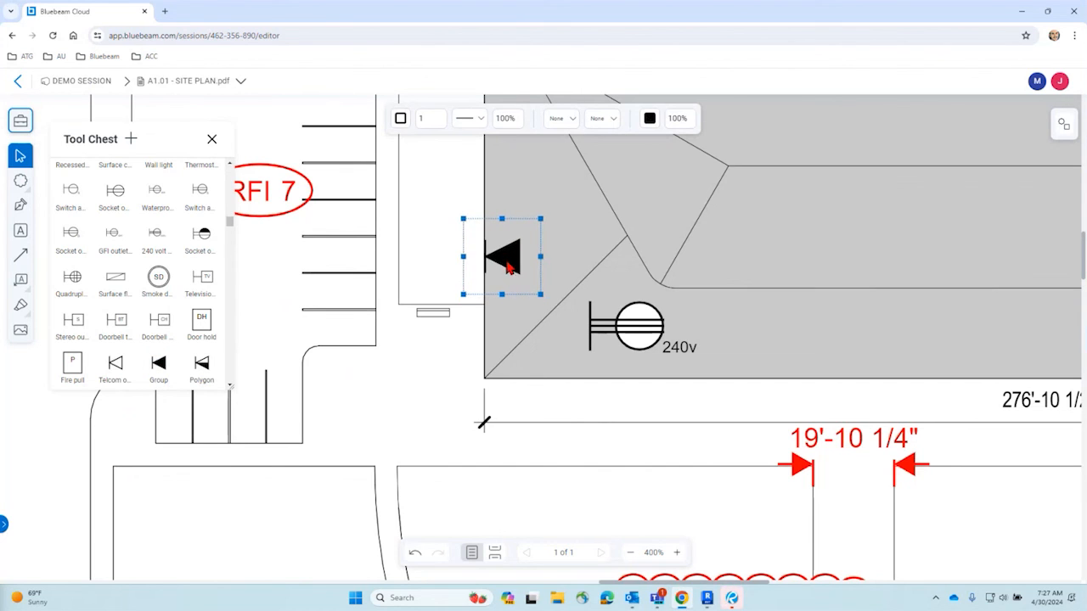
pyautogui.moveTo(540, 294); pyautogui.dragTo(753, 193)
pyautogui.click(821, 244)
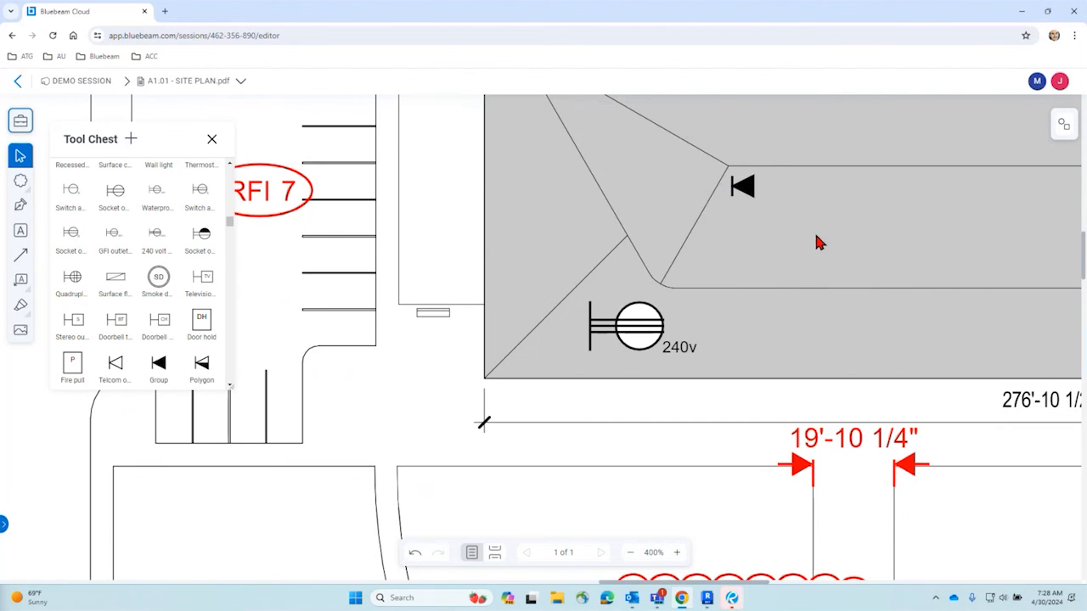
# Review the line-end styles for the black triangle symbol, try another line start, and set it back to None
pyautogui.click(744, 192)
pyautogui.click(564, 121)
pyautogui.click(597, 121)
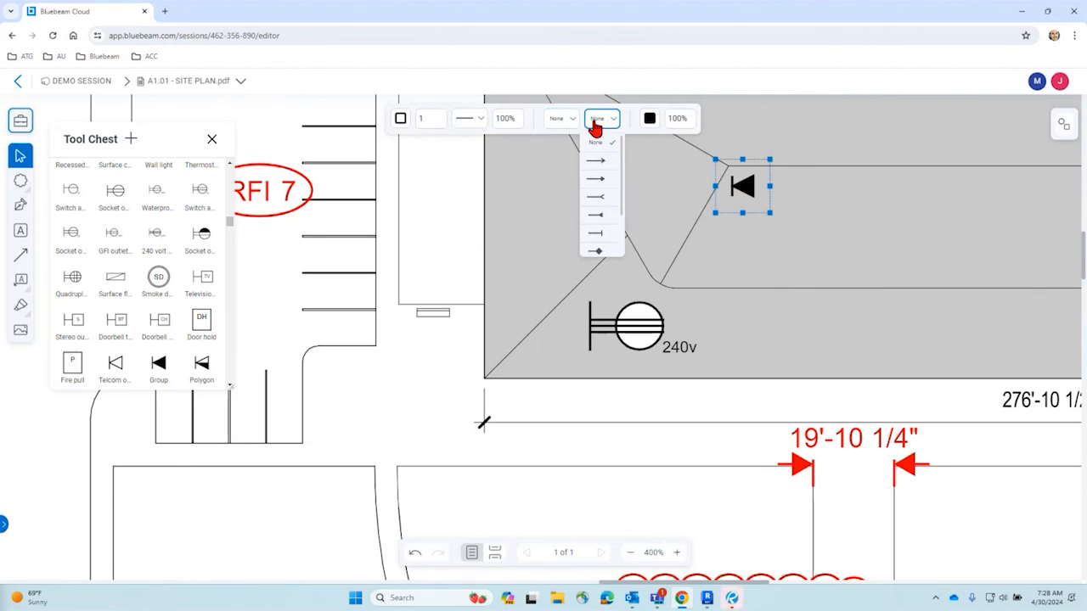
pyautogui.click(868, 255)
pyautogui.click(751, 194)
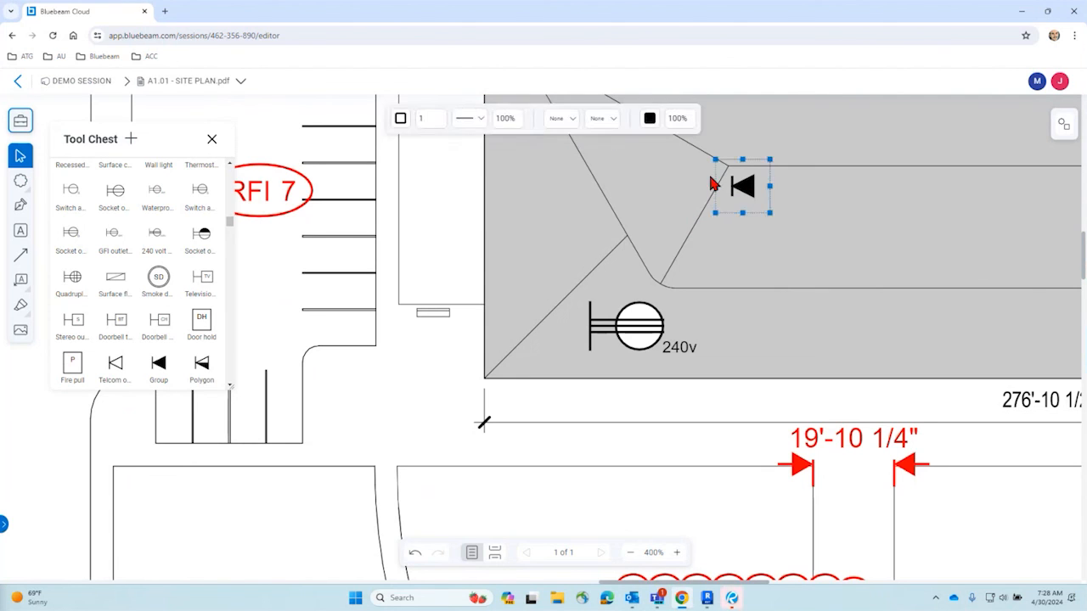
pyautogui.click(561, 119)
pyautogui.click(557, 162)
pyautogui.click(571, 124)
pyautogui.click(554, 142)
pyautogui.click(854, 283)
# Move the black triangle symbol to the left end of the building roof, above the 240 V outlet, and deselect it
pyautogui.moveTo(743, 185); pyautogui.dragTo(545, 225)
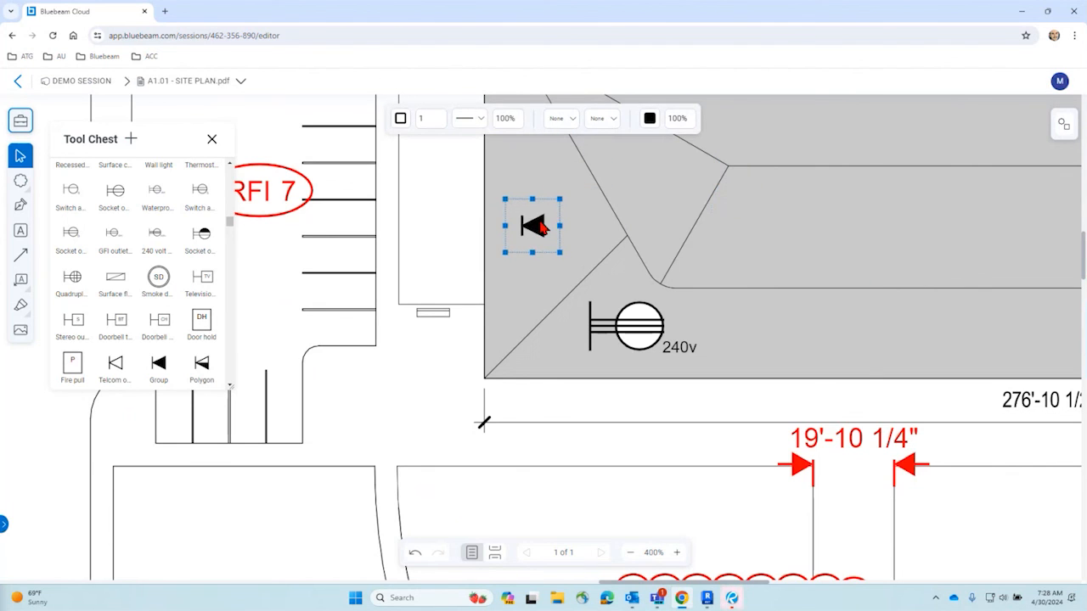
pyautogui.click(828, 249)
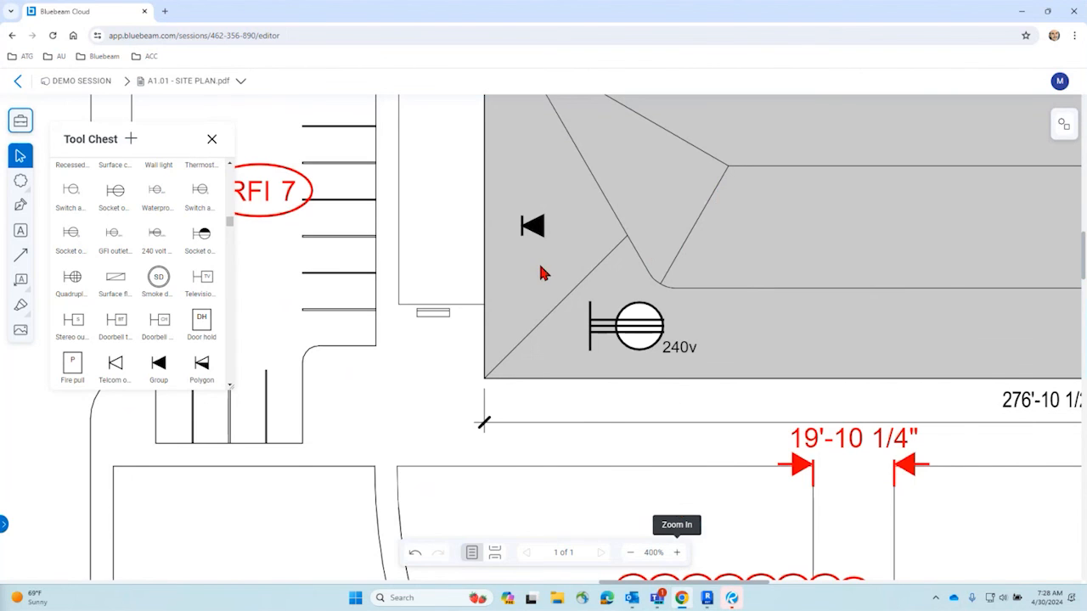
# Examine the site plan and its markups at different zoom levels and close the Tool Chest
pyautogui.scroll(-6, 539, 264)
pyautogui.scroll(-1, 522, 282)
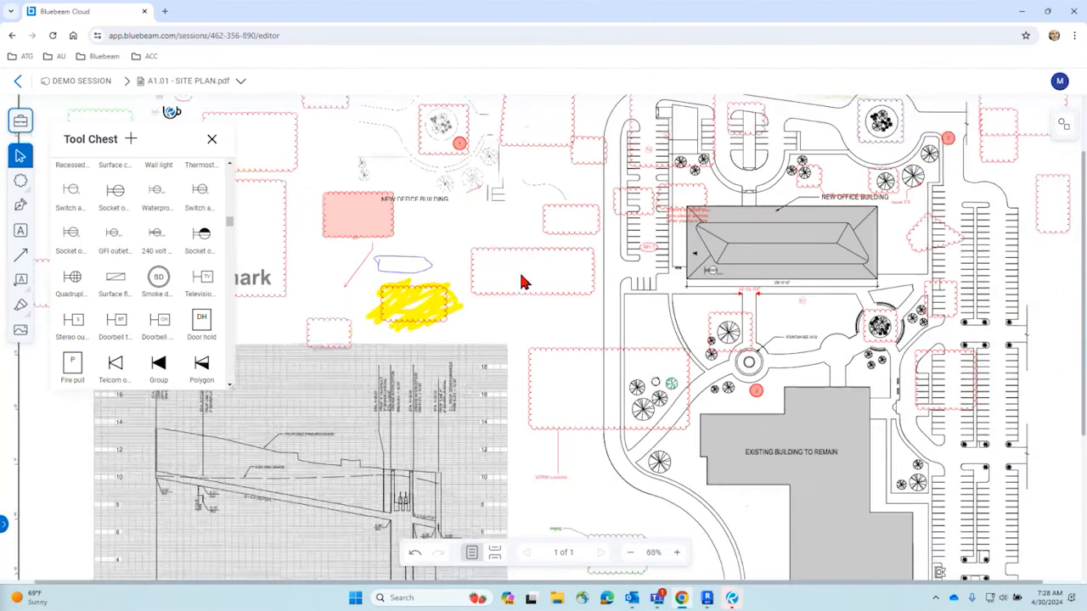
pyautogui.scroll(-2, 524, 289)
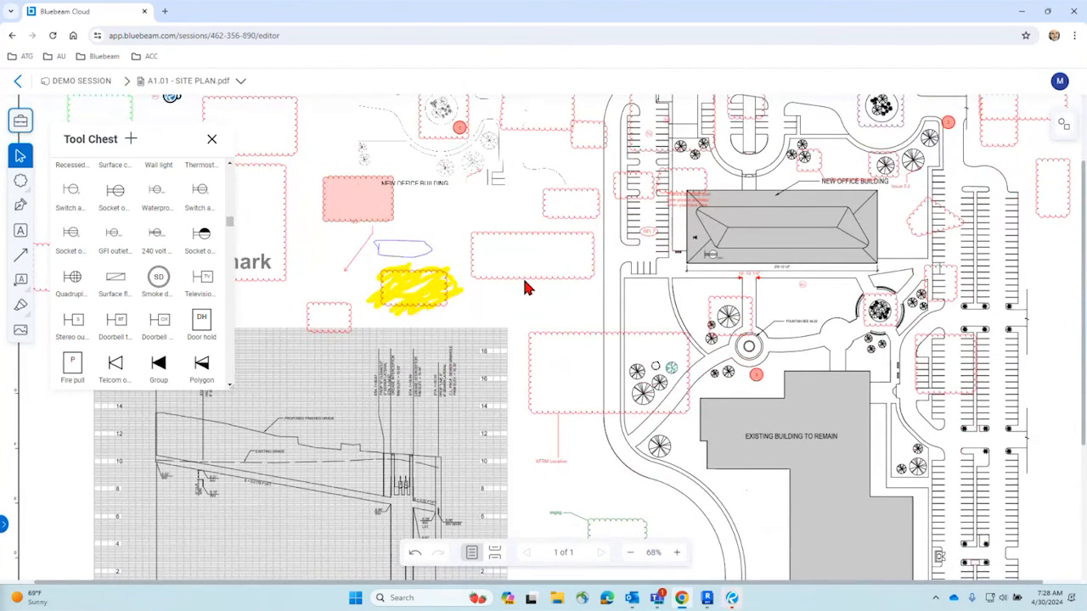
pyautogui.scroll(-3, 524, 289)
pyautogui.scroll(5, 527, 289)
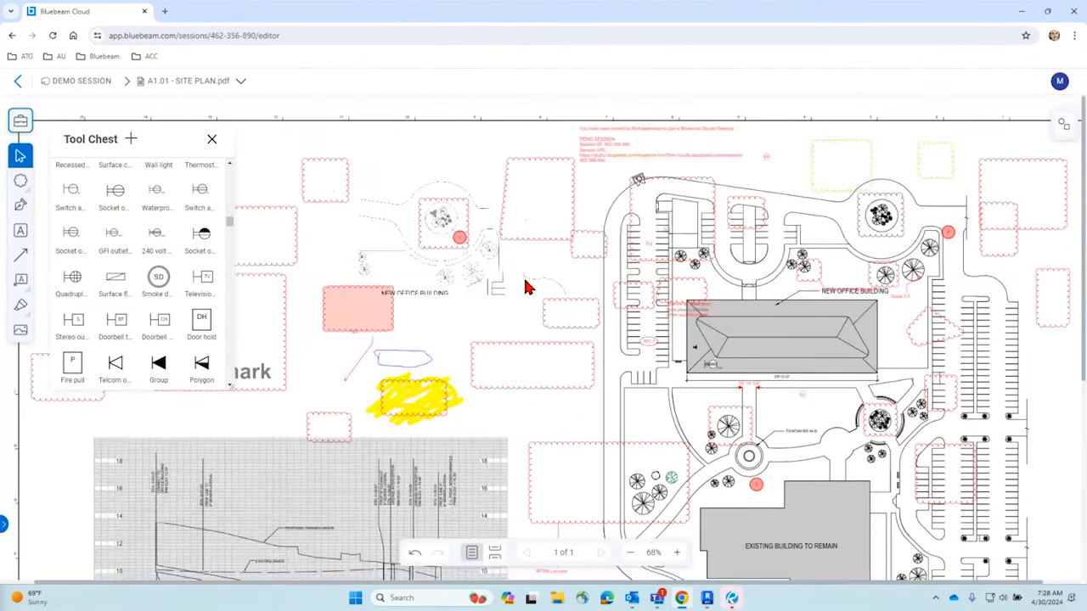
pyautogui.scroll(-4, 529, 292)
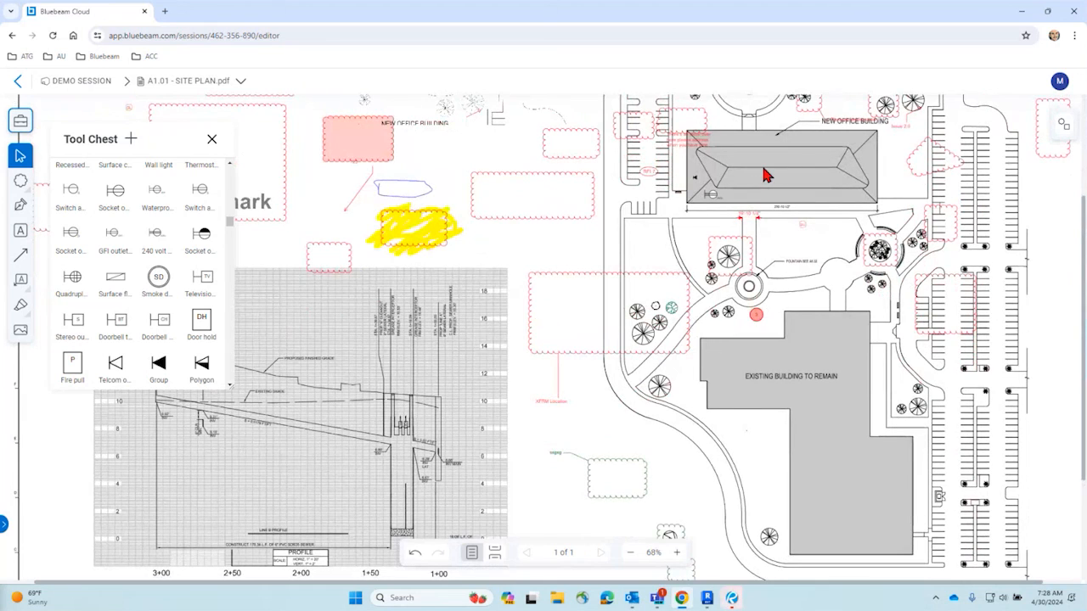
pyautogui.scroll(8, 767, 175)
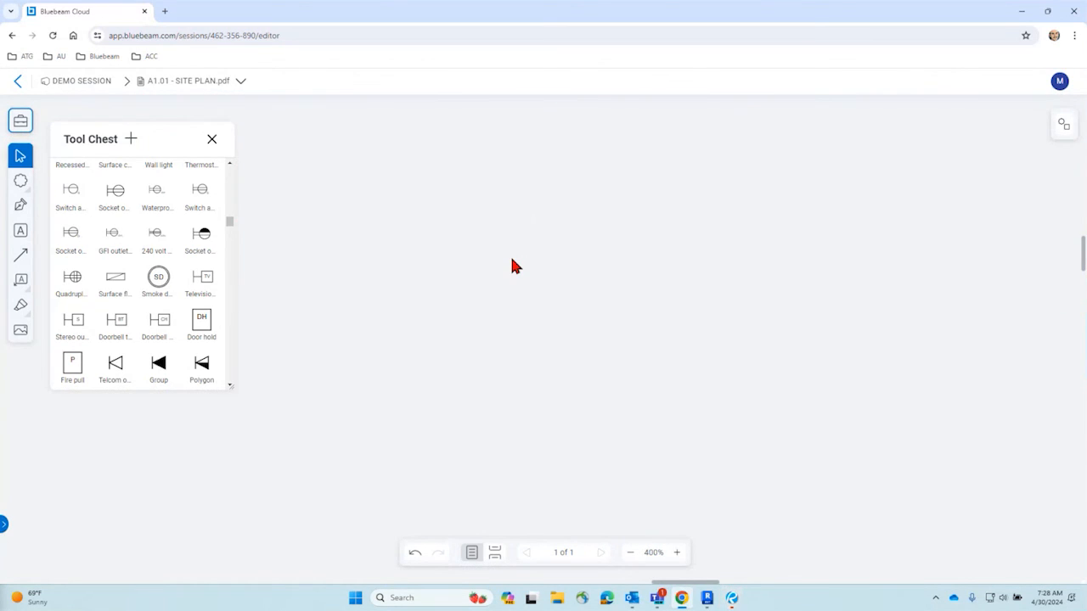
pyautogui.scroll(-8, 512, 259)
pyautogui.scroll(4, 611, 197)
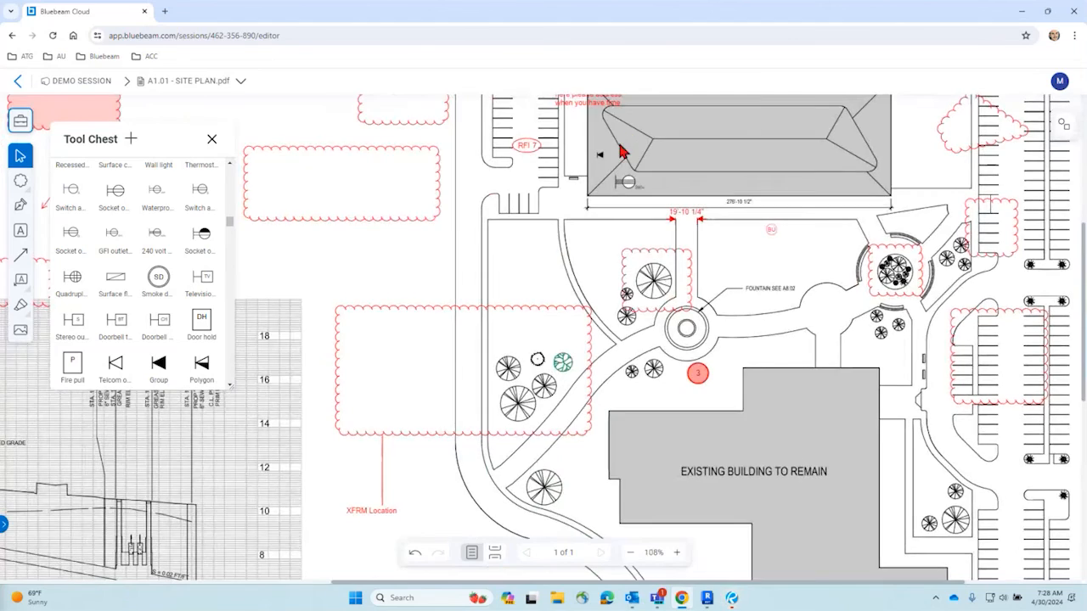
pyautogui.click(212, 139)
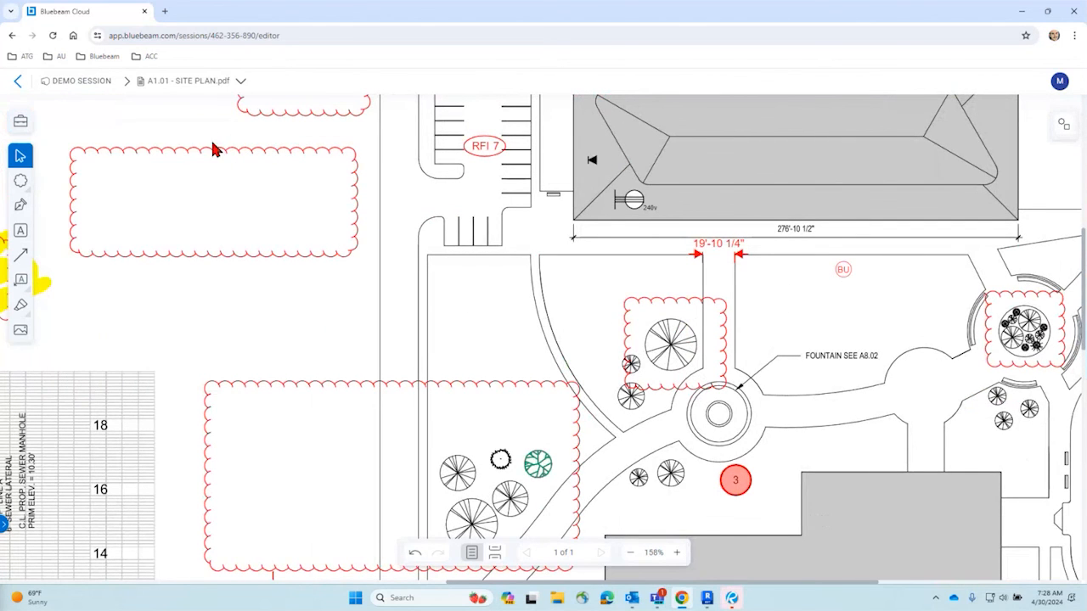
# Inspect the sheet from the New Office Building down to the title block and back to the placed symbols
pyautogui.scroll(2, 599, 242)
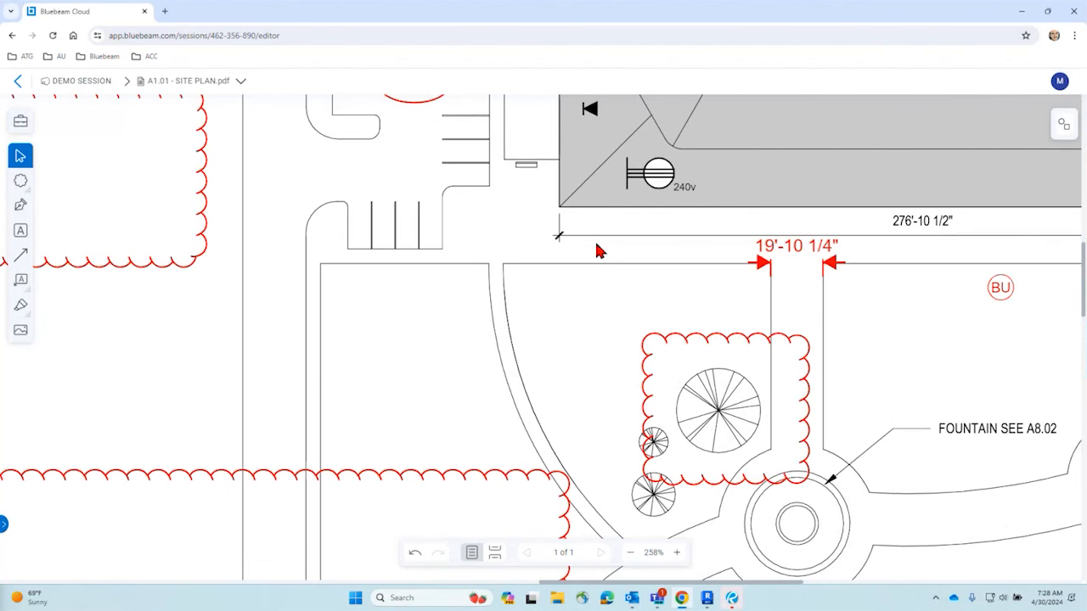
pyautogui.scroll(-5, 644, 238)
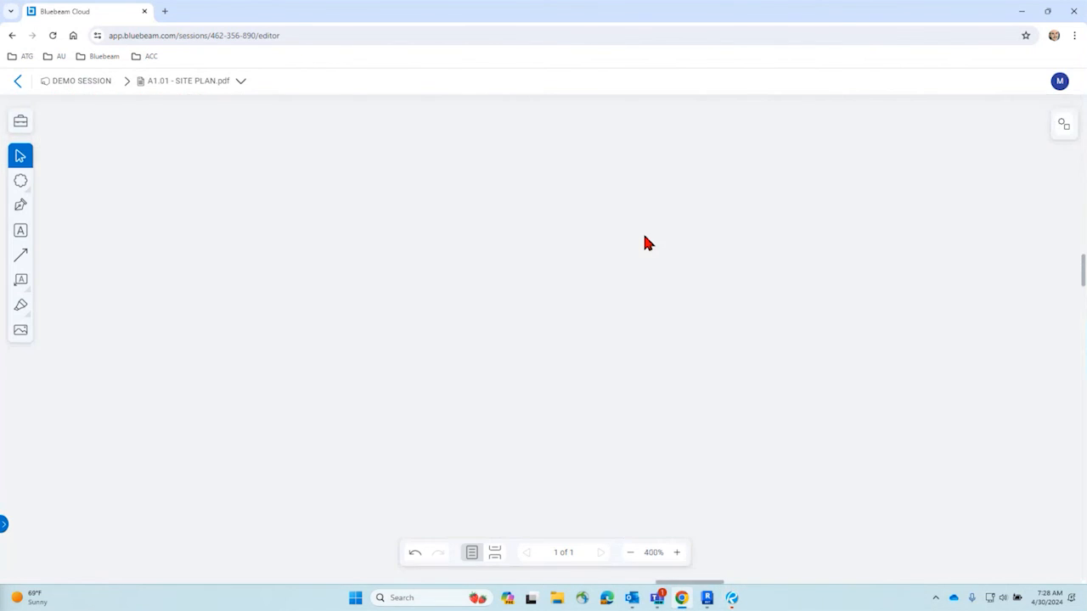
pyautogui.scroll(6, 629, 244)
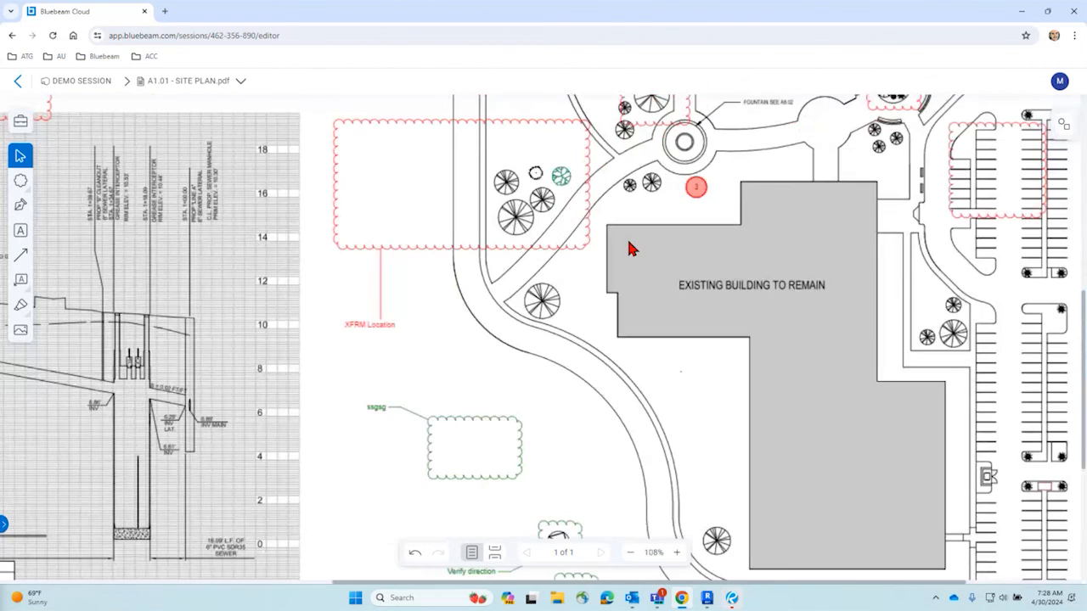
pyautogui.scroll(-3, 613, 215)
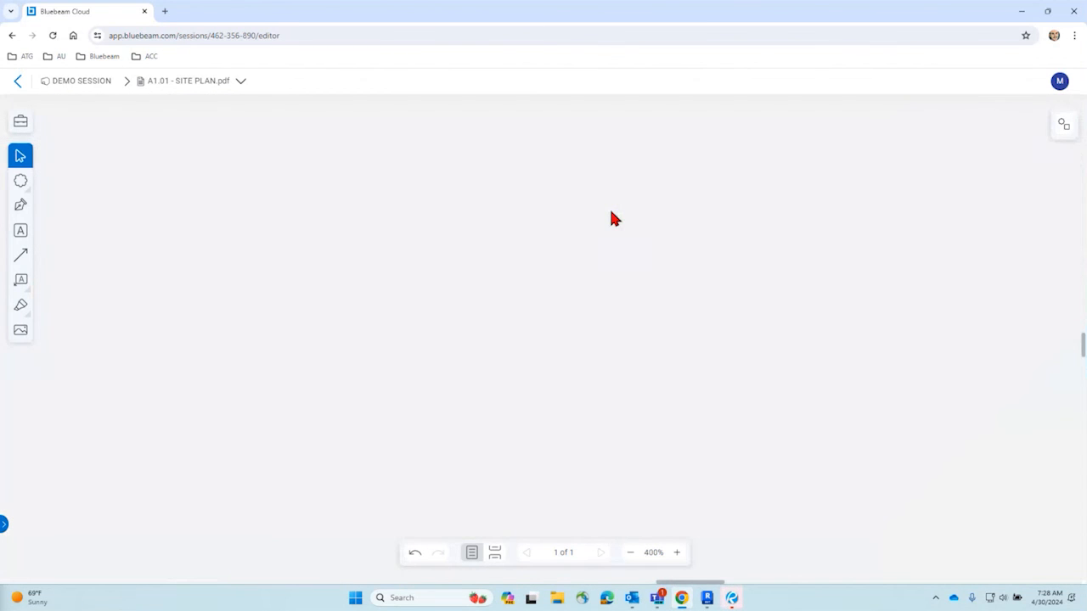
pyautogui.scroll(-2, 611, 212)
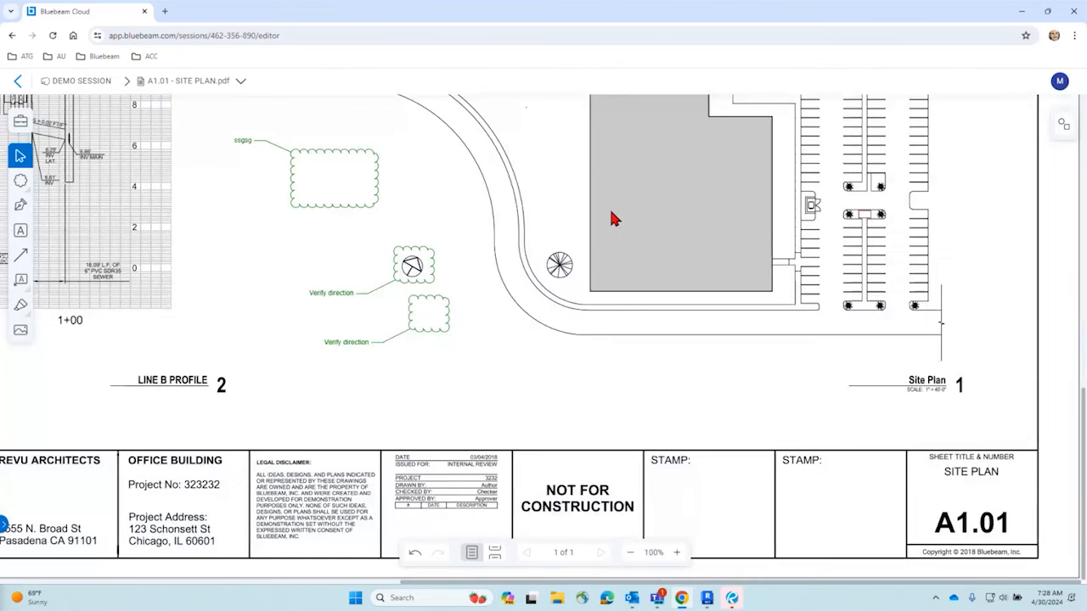
pyautogui.scroll(1, 610, 275)
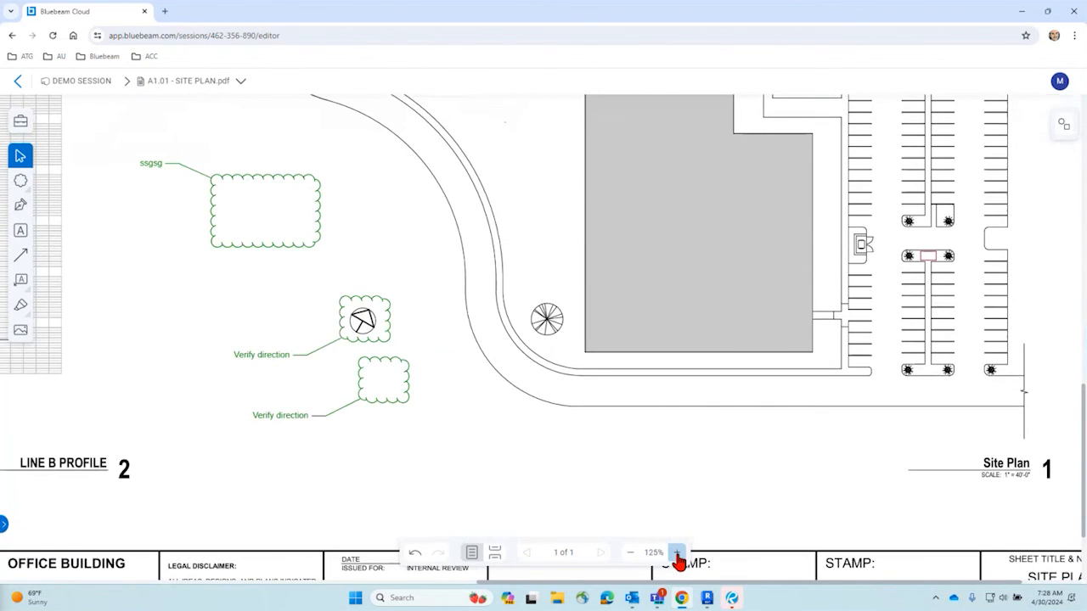
pyautogui.click(677, 553)
pyautogui.click(677, 553)
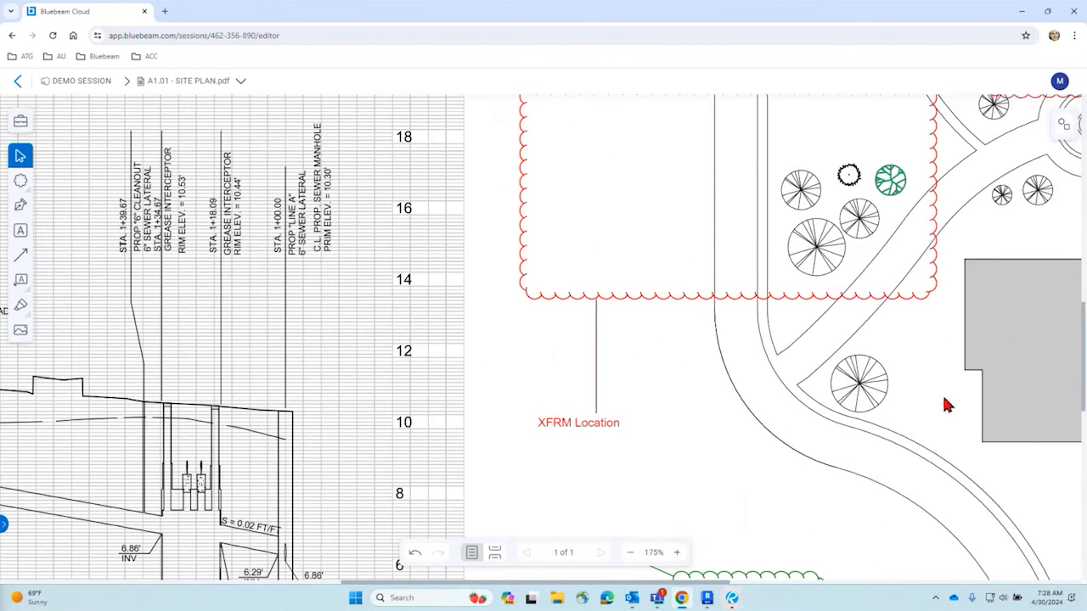
pyautogui.moveTo(932, 431)
pyautogui.mouseDown()
pyautogui.moveTo(778, 407)
pyautogui.moveTo(214, 398)
pyautogui.moveTo(405, 377)
pyautogui.mouseUp()
pyautogui.moveTo(434, 298)
pyautogui.mouseDown()
pyautogui.moveTo(361, 238)
pyautogui.moveTo(459, 254)
pyautogui.moveTo(472, 296)
pyautogui.moveTo(493, 272)
pyautogui.moveTo(449, 322)
pyautogui.mouseUp()
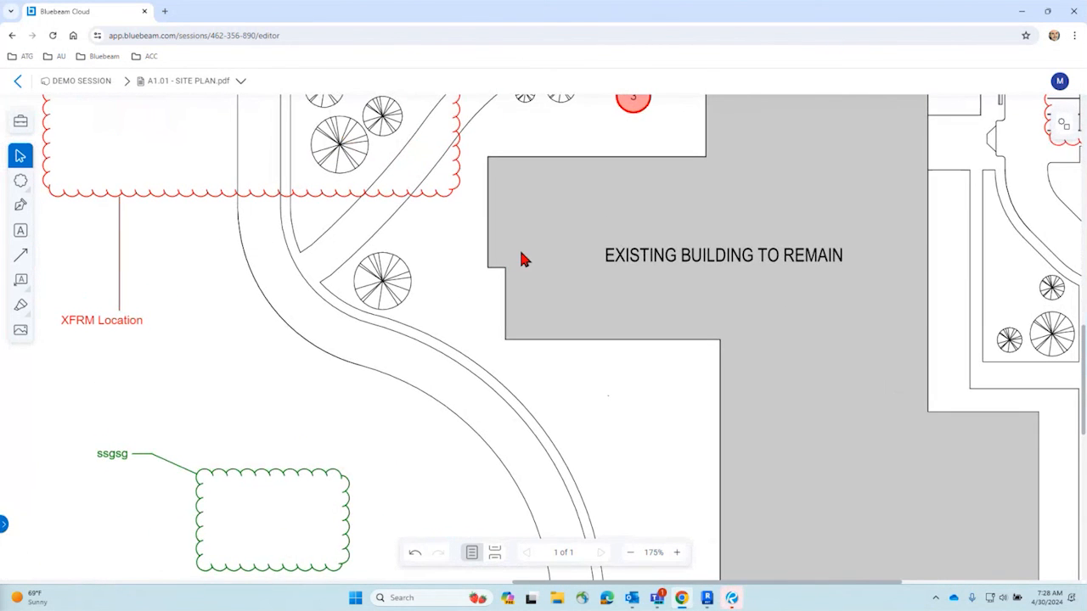
pyautogui.hscroll(5, 713, 209)
pyautogui.scroll(15, 713, 209)
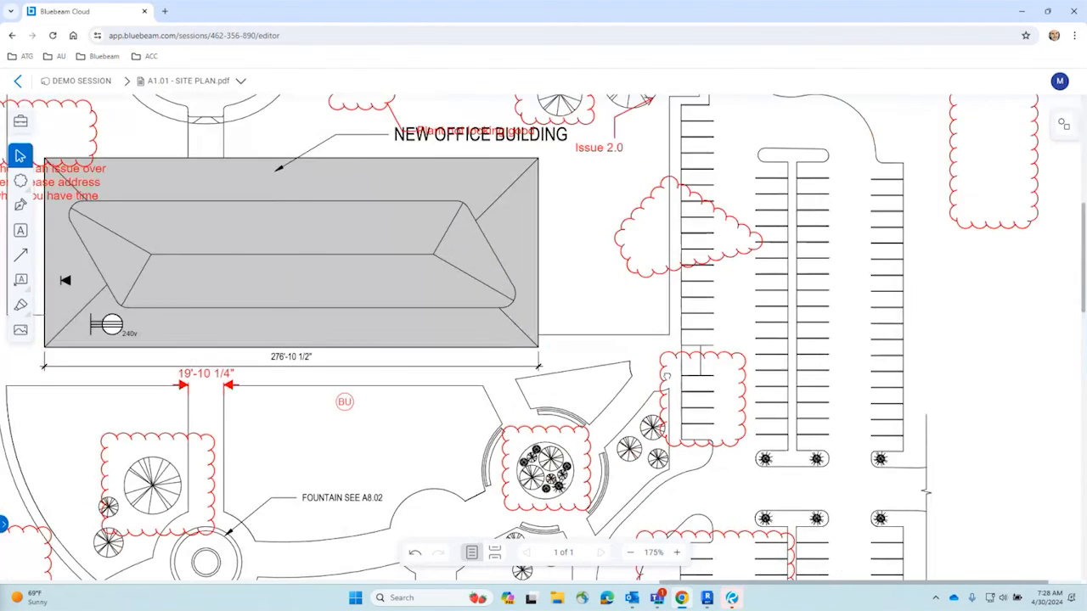
pyautogui.hscroll(-5, 946, 337)
pyautogui.scroll(3, 461, 311)
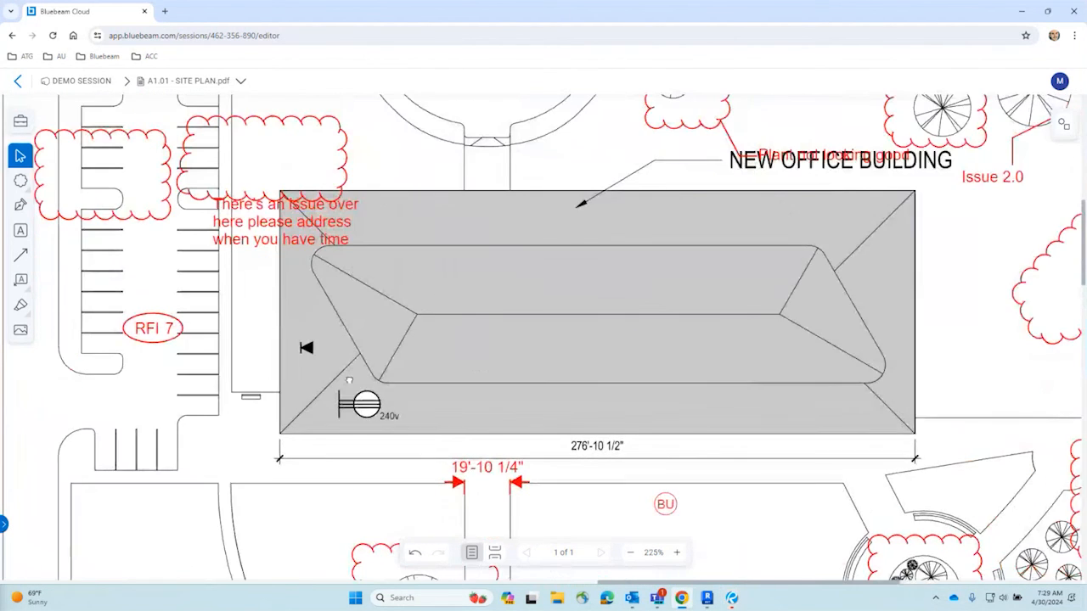